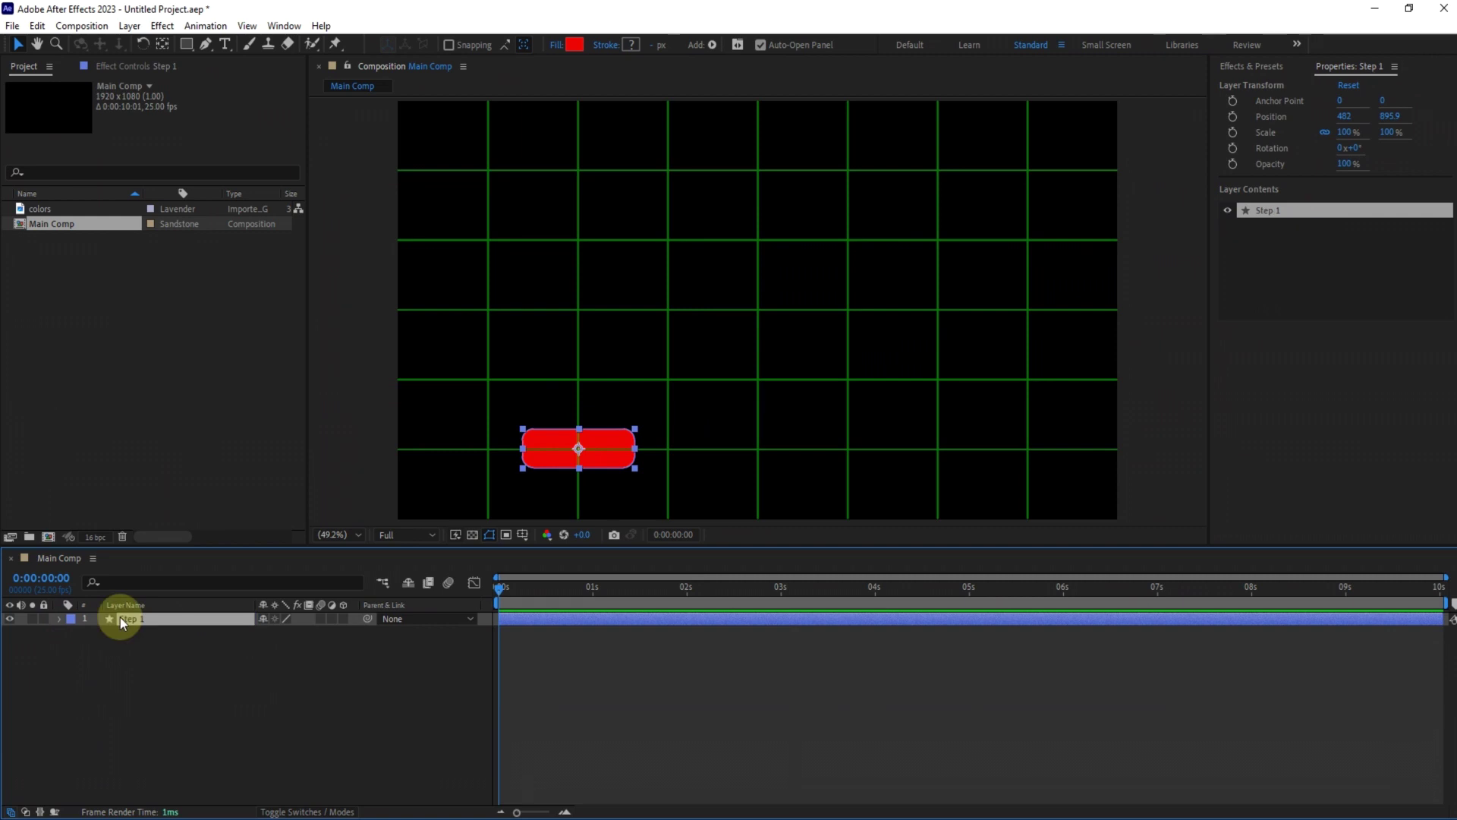
Build a diagonal staircase of four red bars by placing Step 2 on the next grid intersection and duplicating Steps 1 and 2 further up
{"action": "left_click_drag", "start_coordinate": [609, 454], "coordinate": [695, 386]}
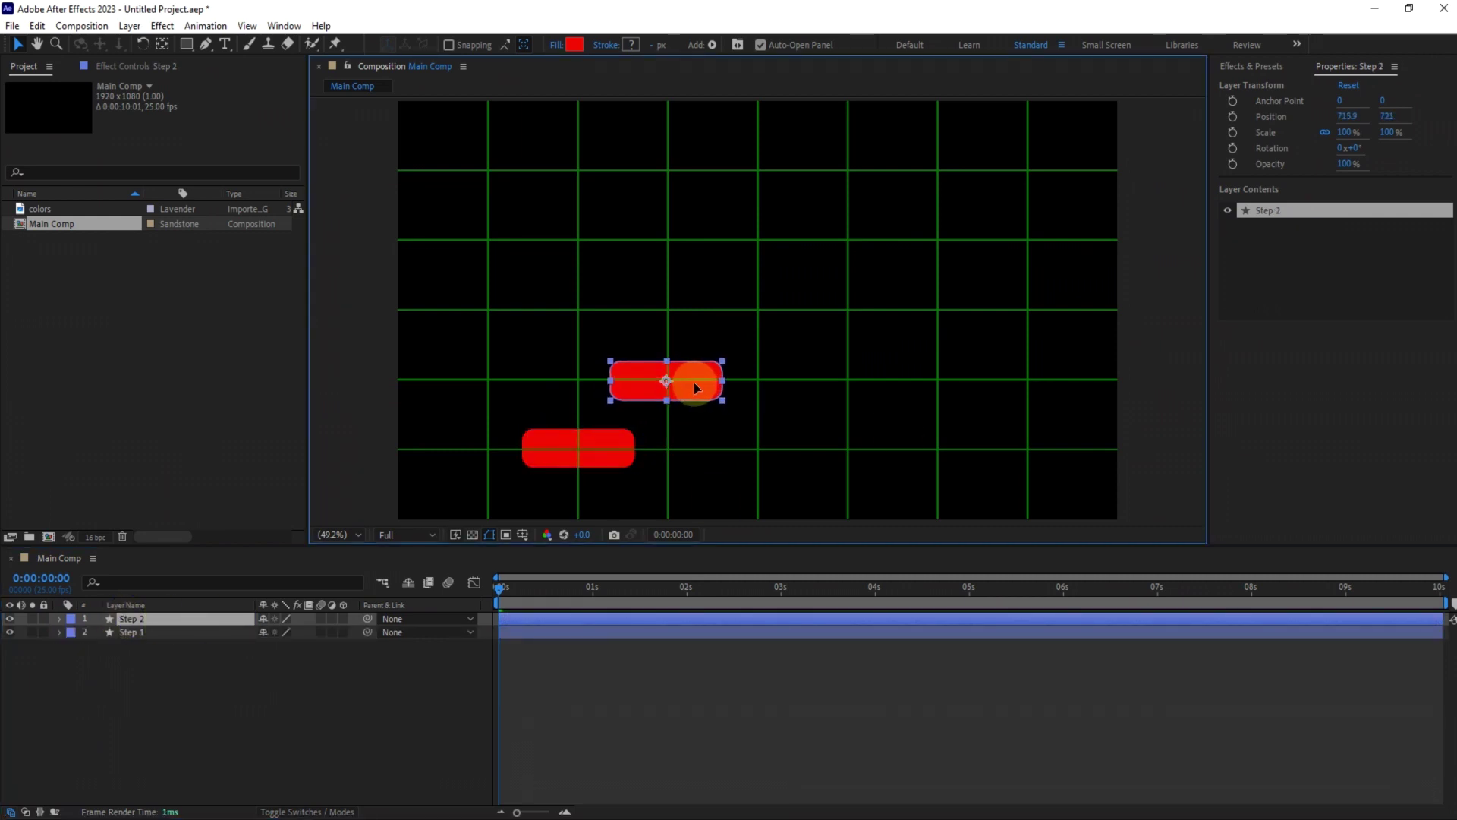
{"action": "left_click", "coordinate": [634, 448], "text": "shift"}
{"action": "key", "text": "ctrl+d"}
{"action": "left_click_drag", "start_coordinate": [232, 611], "coordinate": [231, 613]}
{"action": "left_click_drag", "start_coordinate": [579, 448], "coordinate": [761, 321]}
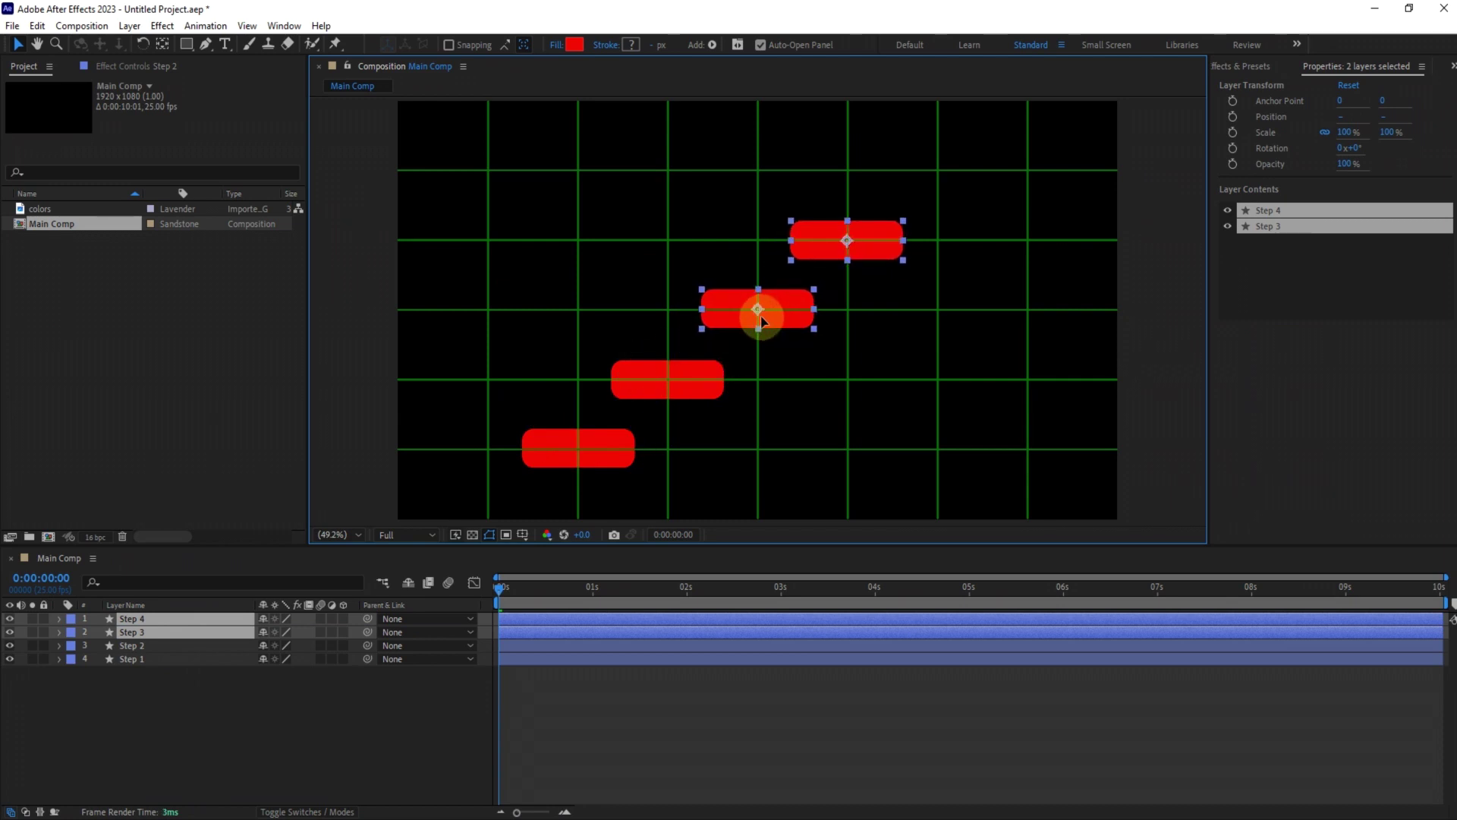
Duplicate the three highest bars and place the copies further up the diagonal as Steps 5, 6 and 7
{"action": "left_click", "coordinate": [140, 647]}
{"action": "left_click", "coordinate": [165, 621], "text": "shift"}
{"action": "key", "text": "ctrl+d"}
{"action": "left_click_drag", "start_coordinate": [167, 620], "coordinate": [177, 620]}
{"action": "left_click_drag", "start_coordinate": [864, 241], "coordinate": [1044, 117]}
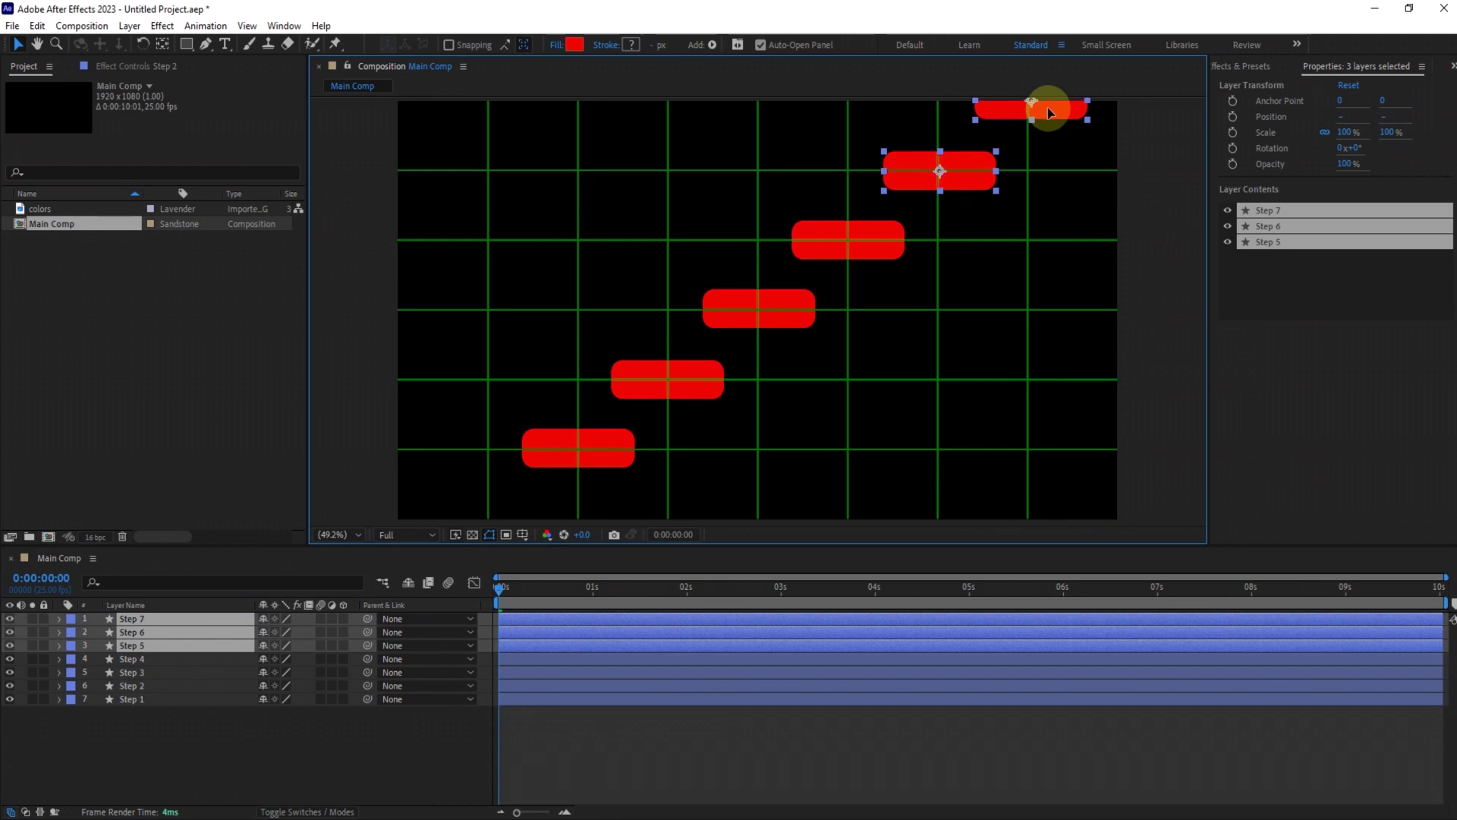
Add the colors image beneath the step layers, scale it to 30% and move it to the upper-left area of the frame
{"action": "left_click", "coordinate": [176, 749]}
{"action": "left_click", "coordinate": [47, 207]}
{"action": "left_click_drag", "start_coordinate": [47, 206], "coordinate": [250, 732]}
{"action": "type", "text": "s"}
{"action": "type", "text": "30"}
{"action": "key", "text": "Return"}
{"action": "left_click_drag", "start_coordinate": [797, 330], "coordinate": [603, 244]}
{"action": "left_click", "coordinate": [139, 716]}
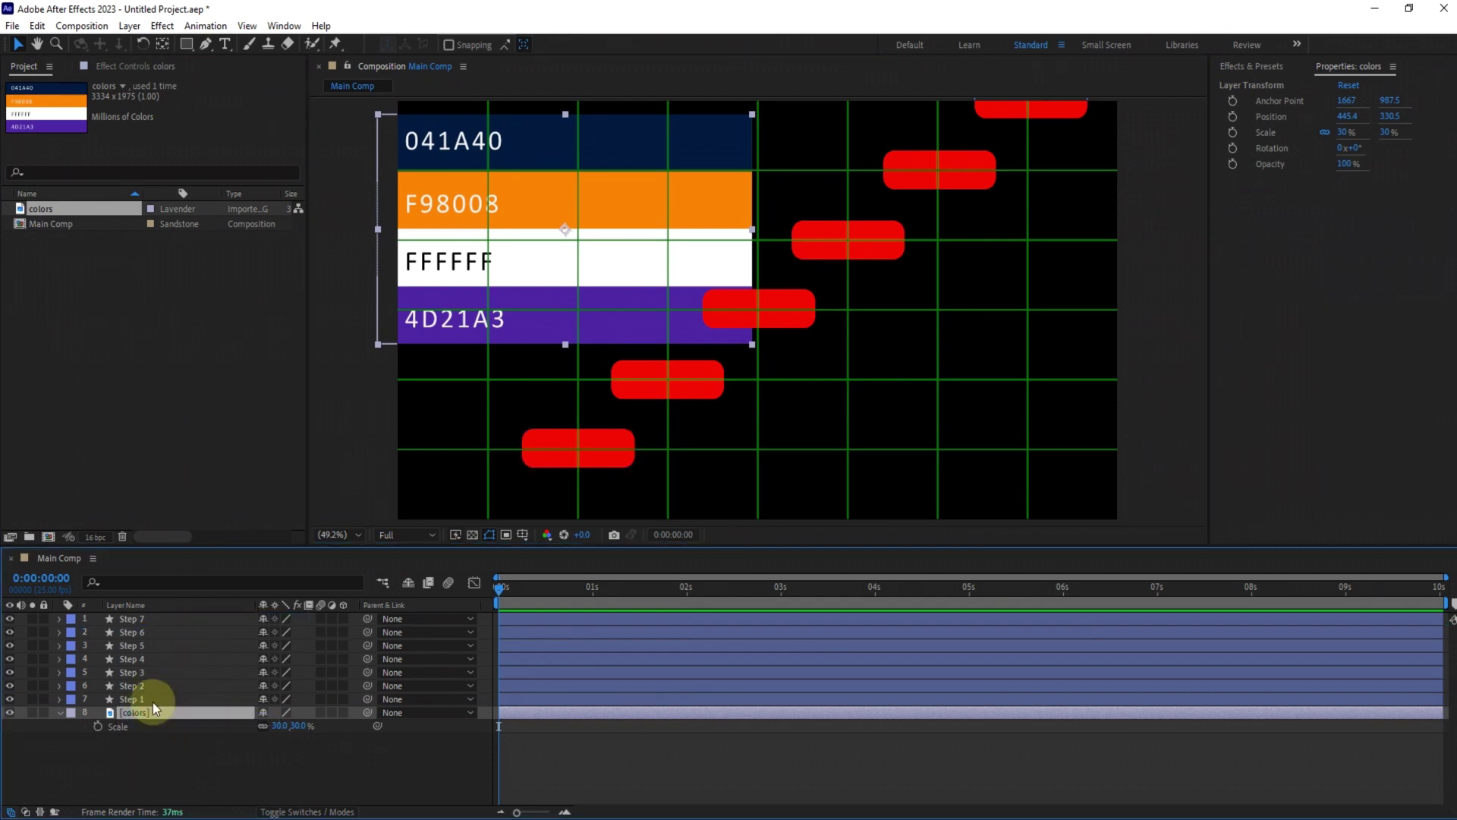
Enable a solid stroke and remove the fill on all seven step layers
{"action": "left_click", "coordinate": [153, 701]}
{"action": "left_click", "coordinate": [148, 618], "text": "shift"}
{"action": "left_click", "coordinate": [712, 44]}
{"action": "left_click", "coordinate": [748, 164]}
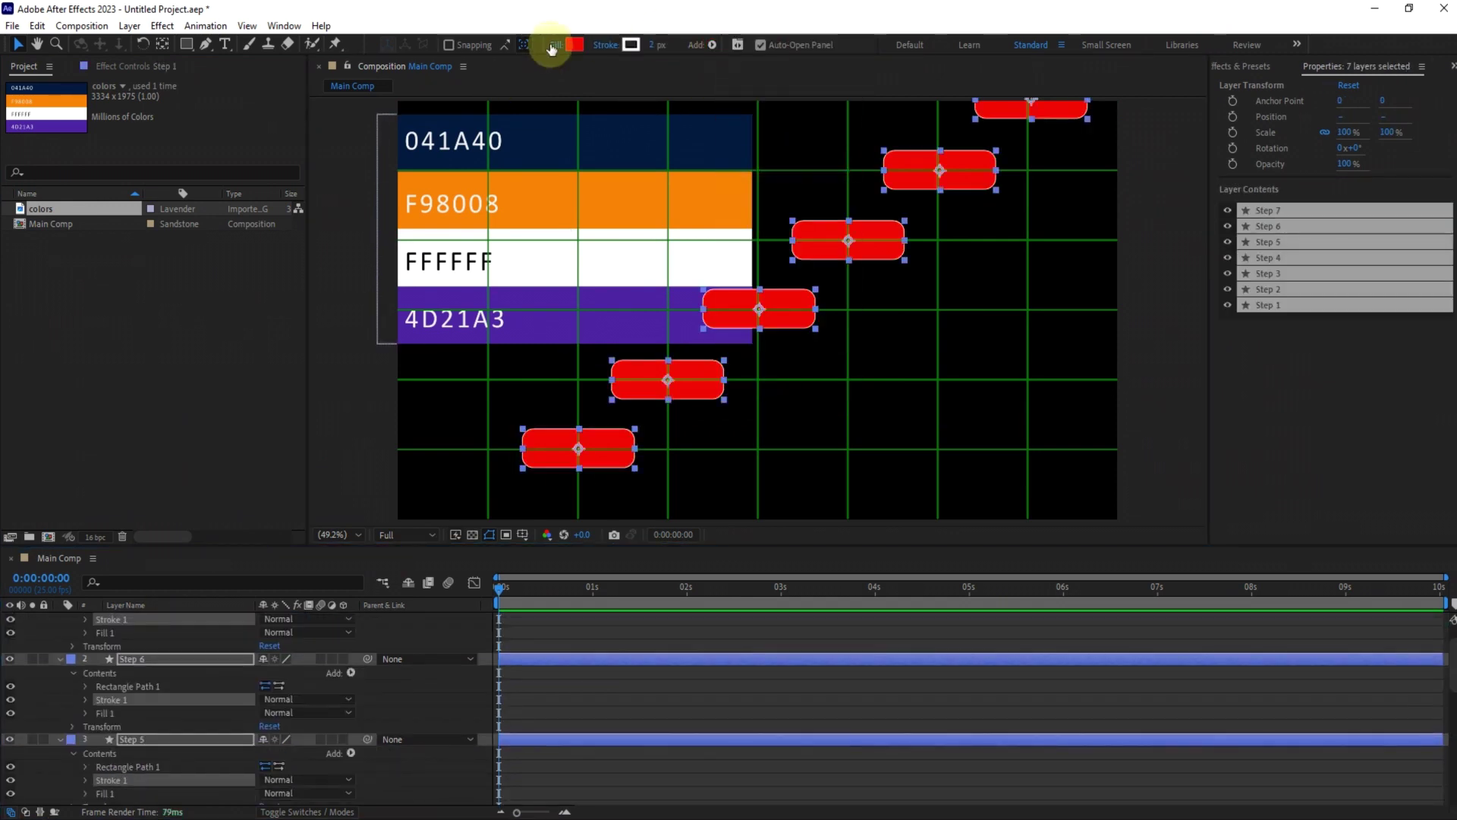
{"action": "left_click", "coordinate": [552, 47]}
{"action": "left_click", "coordinate": [706, 465]}
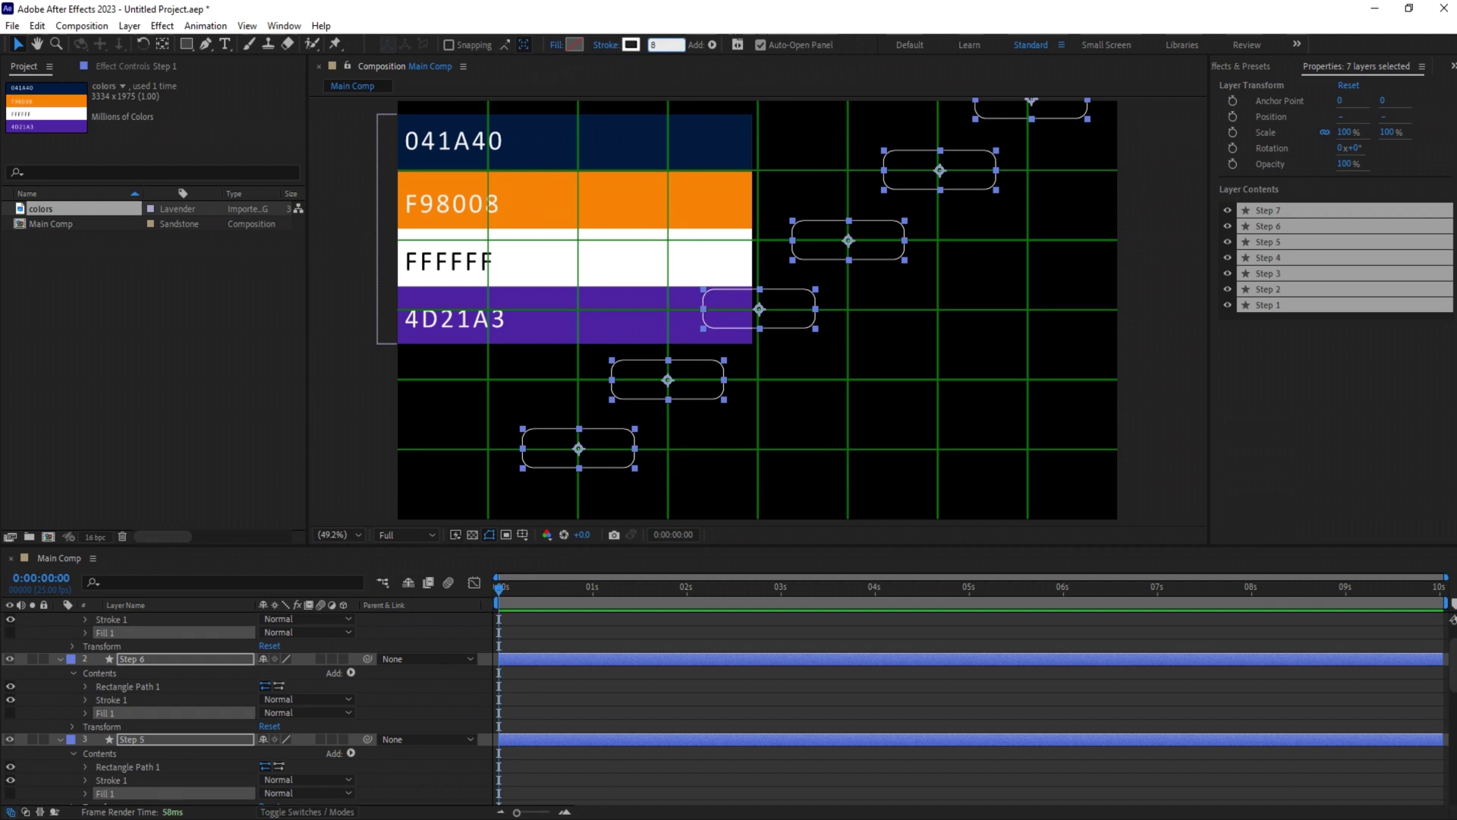
Give all seven steps an 8 px stroke in orange F98008 sampled from the palette, and collapse their properties
{"action": "left_click", "coordinate": [631, 44]}
{"action": "left_click", "coordinate": [1322, 460]}
{"action": "left_click", "coordinate": [698, 208]}
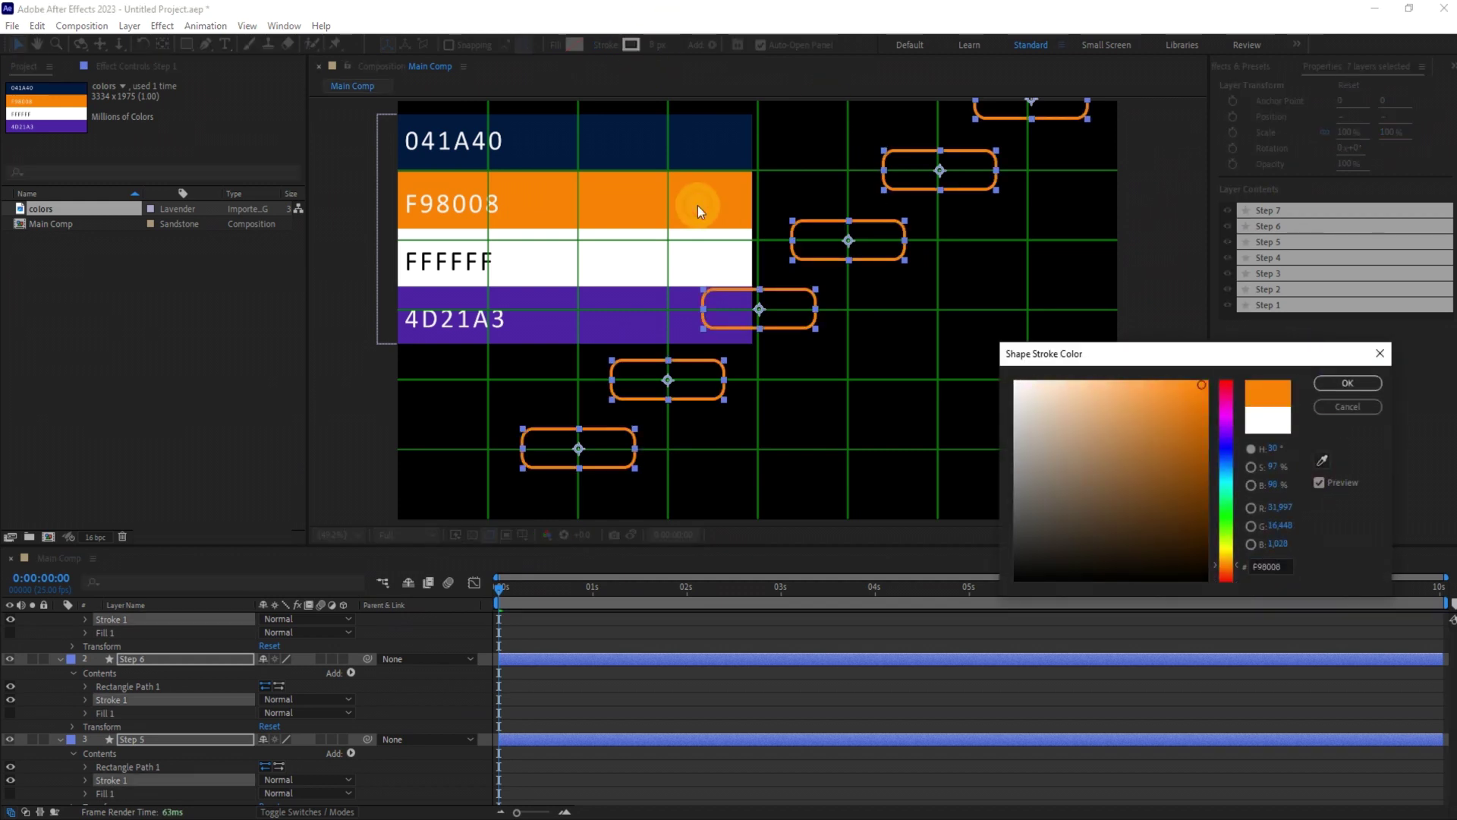
{"action": "left_click", "coordinate": [1347, 383]}
{"action": "left_click", "coordinate": [645, 630]}
{"action": "key", "text": "u"}
Pre-compose the layers Step 1 to Step 7 into a new composition named Animation Comp
{"action": "left_click", "coordinate": [147, 699]}
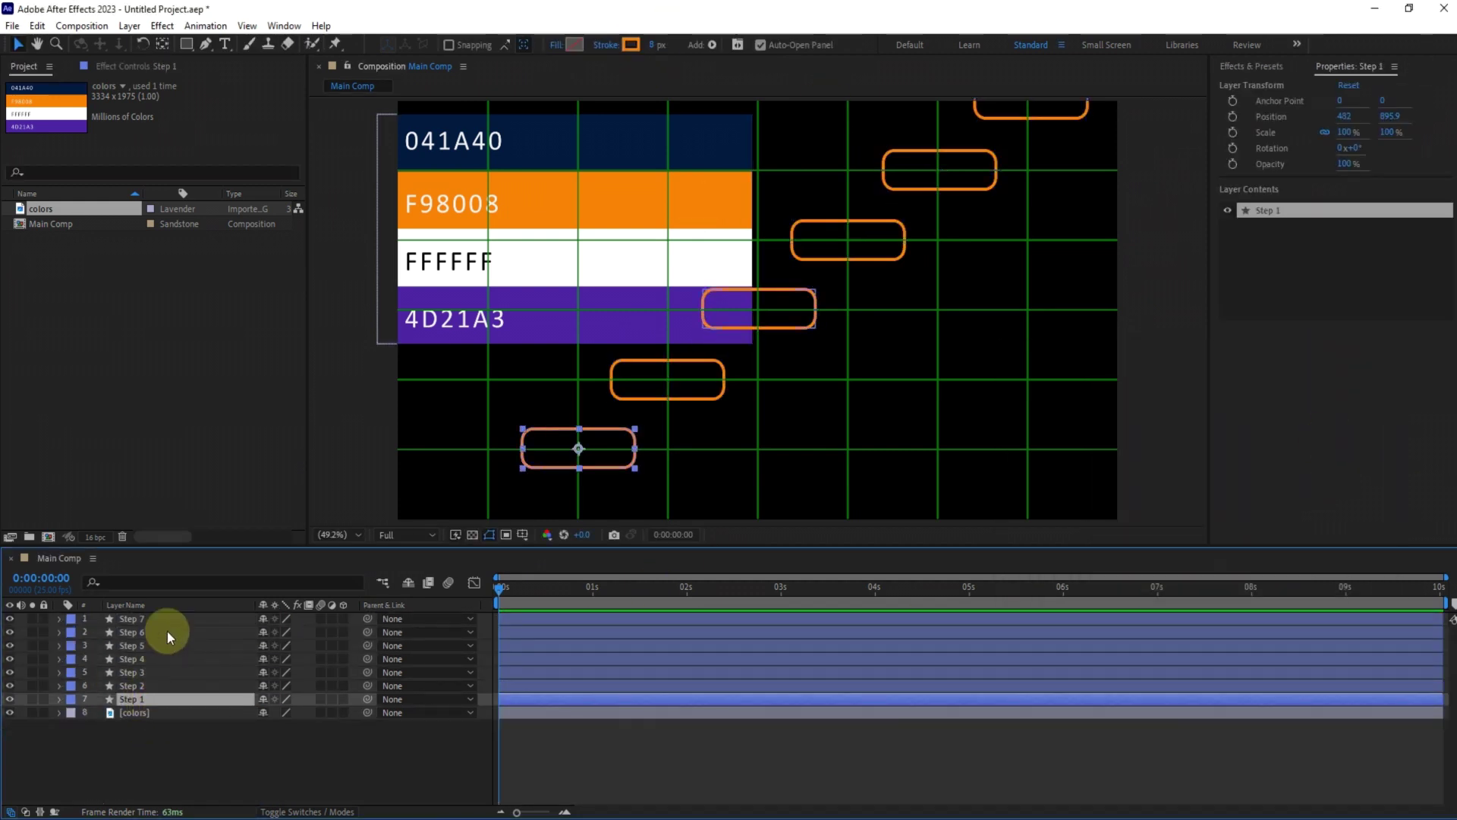
{"action": "left_click", "coordinate": [156, 618], "text": "shift"}
{"action": "right_click", "coordinate": [159, 618]}
{"action": "left_click", "coordinate": [190, 519]}
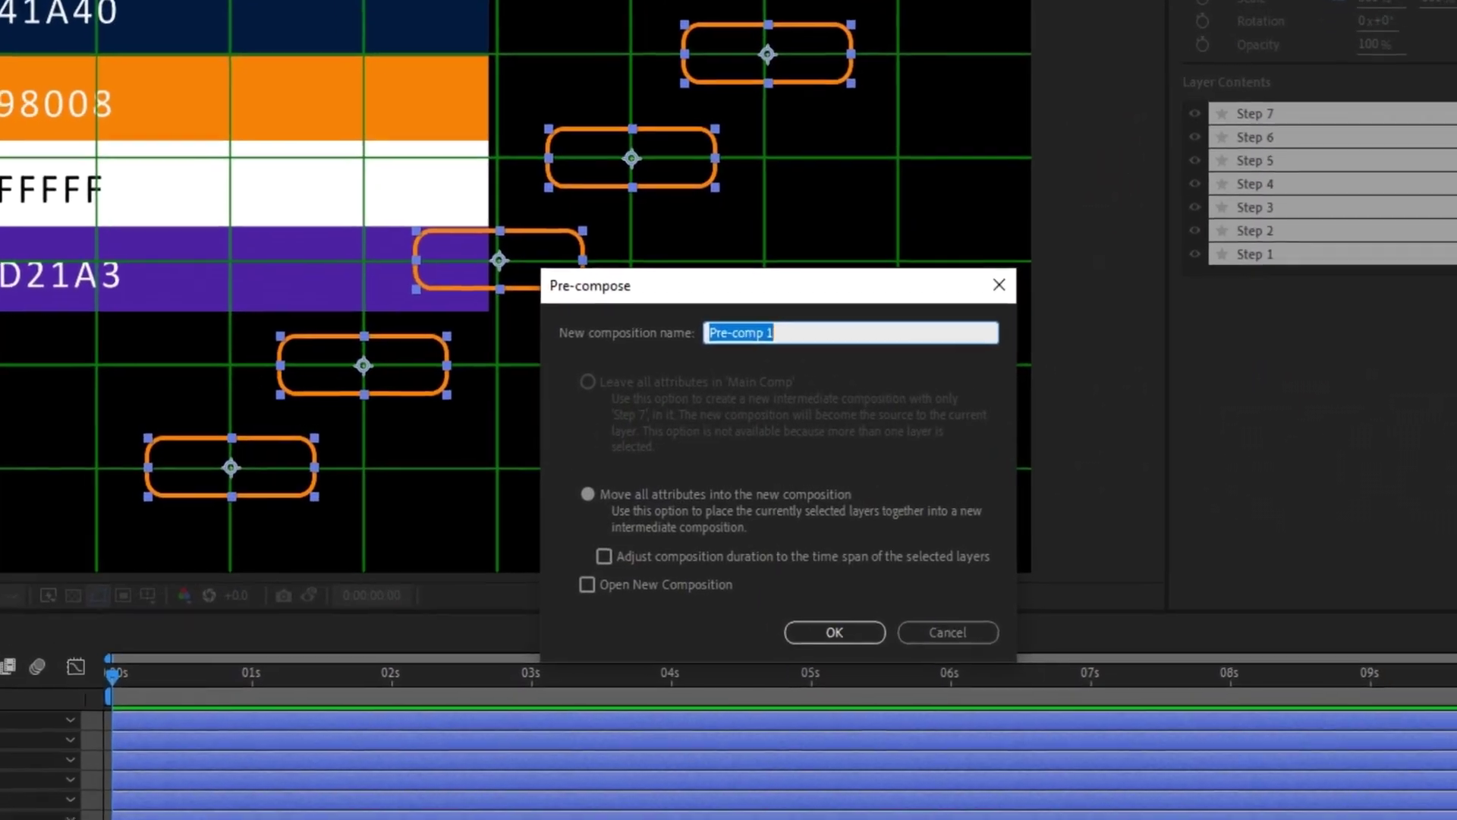
{"action": "type", "text": "Animation Comp"}
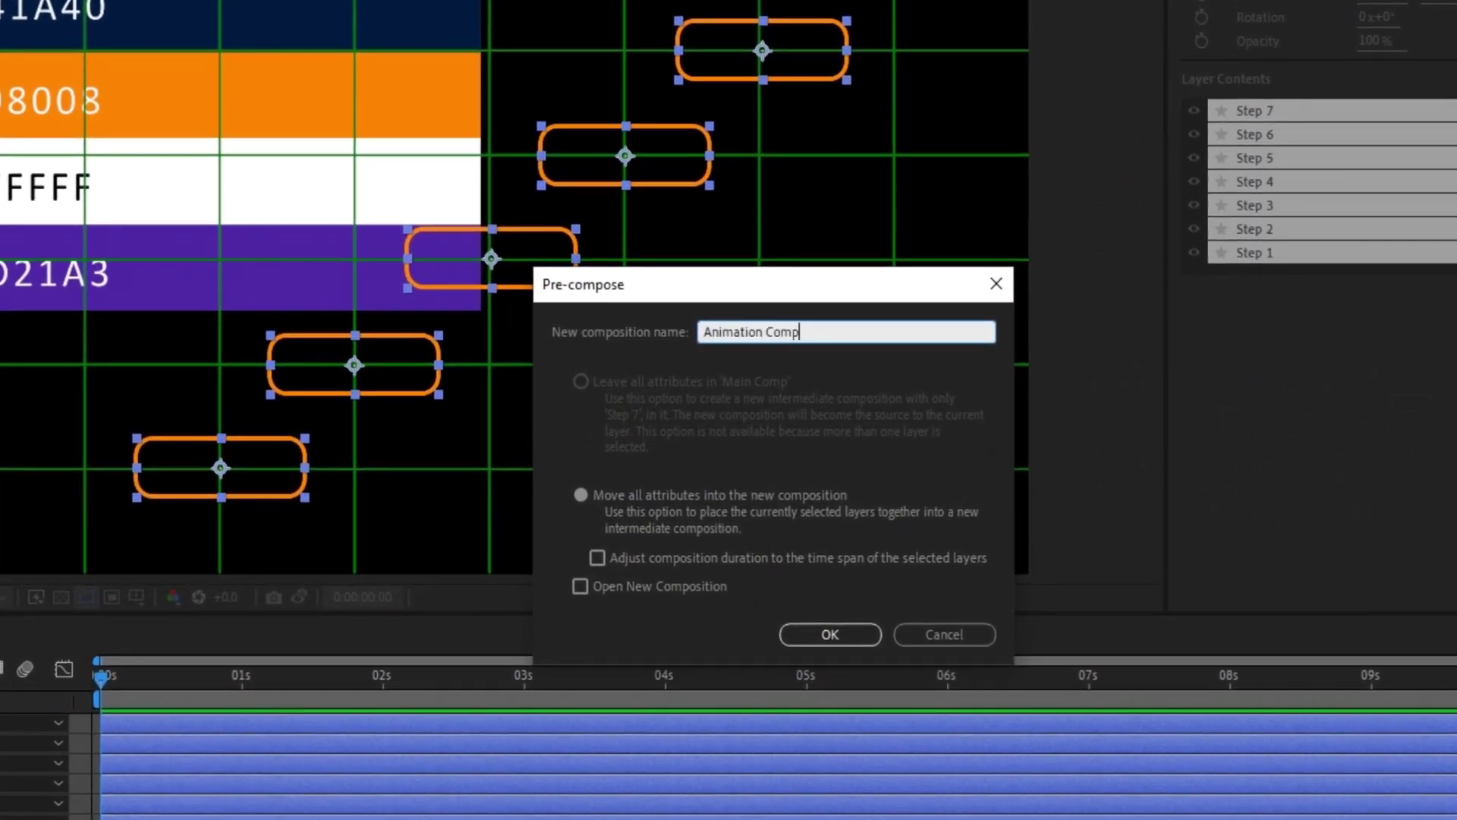
{"action": "left_click", "coordinate": [793, 634]}
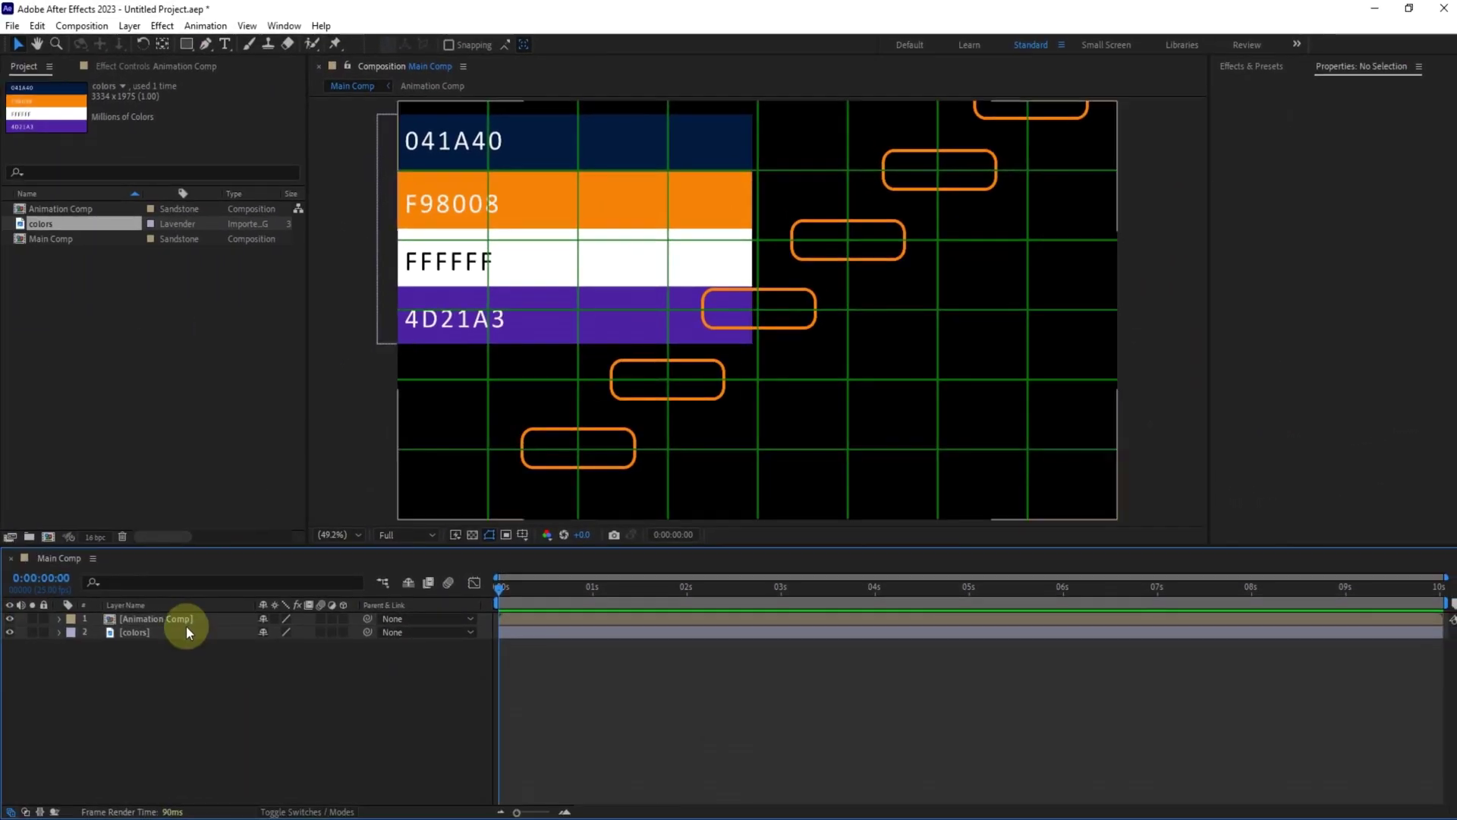
Create a 1920 x 1080 px solid named Background in the palette's dark blue 041A40
{"action": "left_click", "coordinate": [185, 630]}
{"action": "right_click", "coordinate": [179, 650]}
{"action": "mouse_move", "coordinate": [214, 462]}
{"action": "left_click", "coordinate": [407, 504]}
{"action": "left_click", "coordinate": [983, 556]}
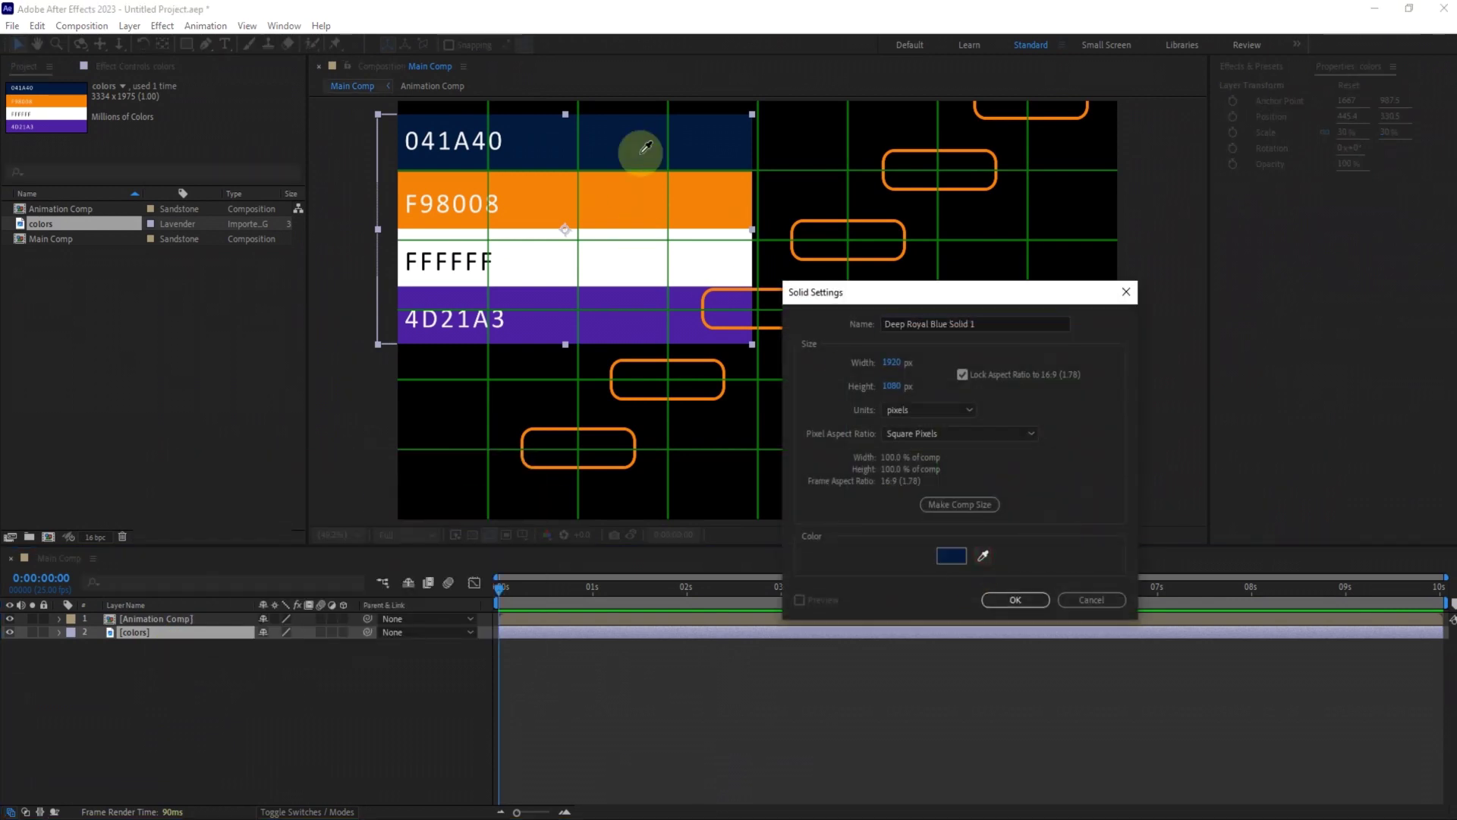
{"action": "left_click", "coordinate": [948, 563]}
{"action": "left_click", "coordinate": [1343, 386]}
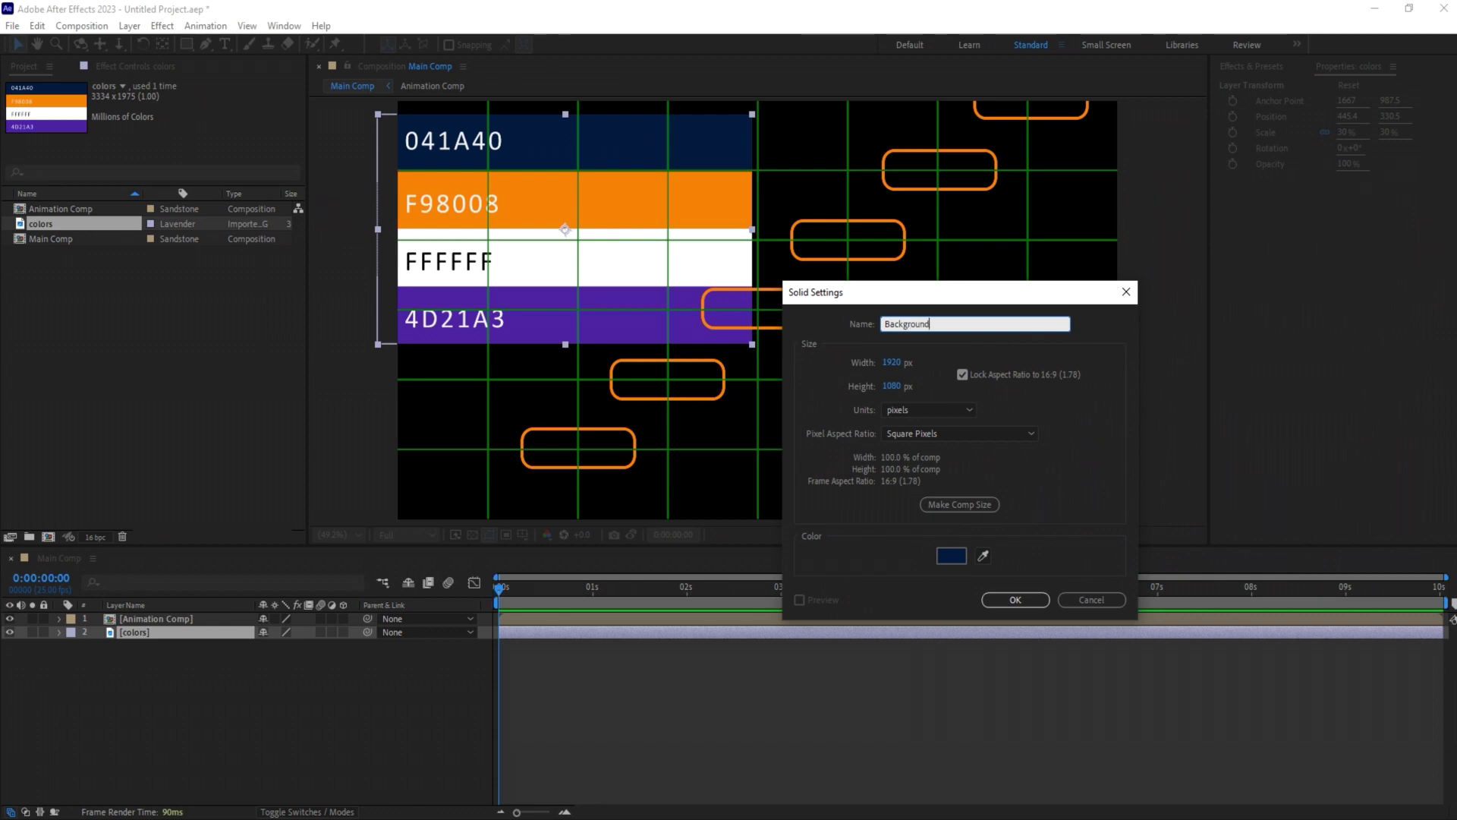
{"action": "left_click", "coordinate": [1015, 599]}
Delete the colors layer from Main Comp and hide the grid overlay
{"action": "left_click_drag", "start_coordinate": [144, 632], "coordinate": [135, 651]}
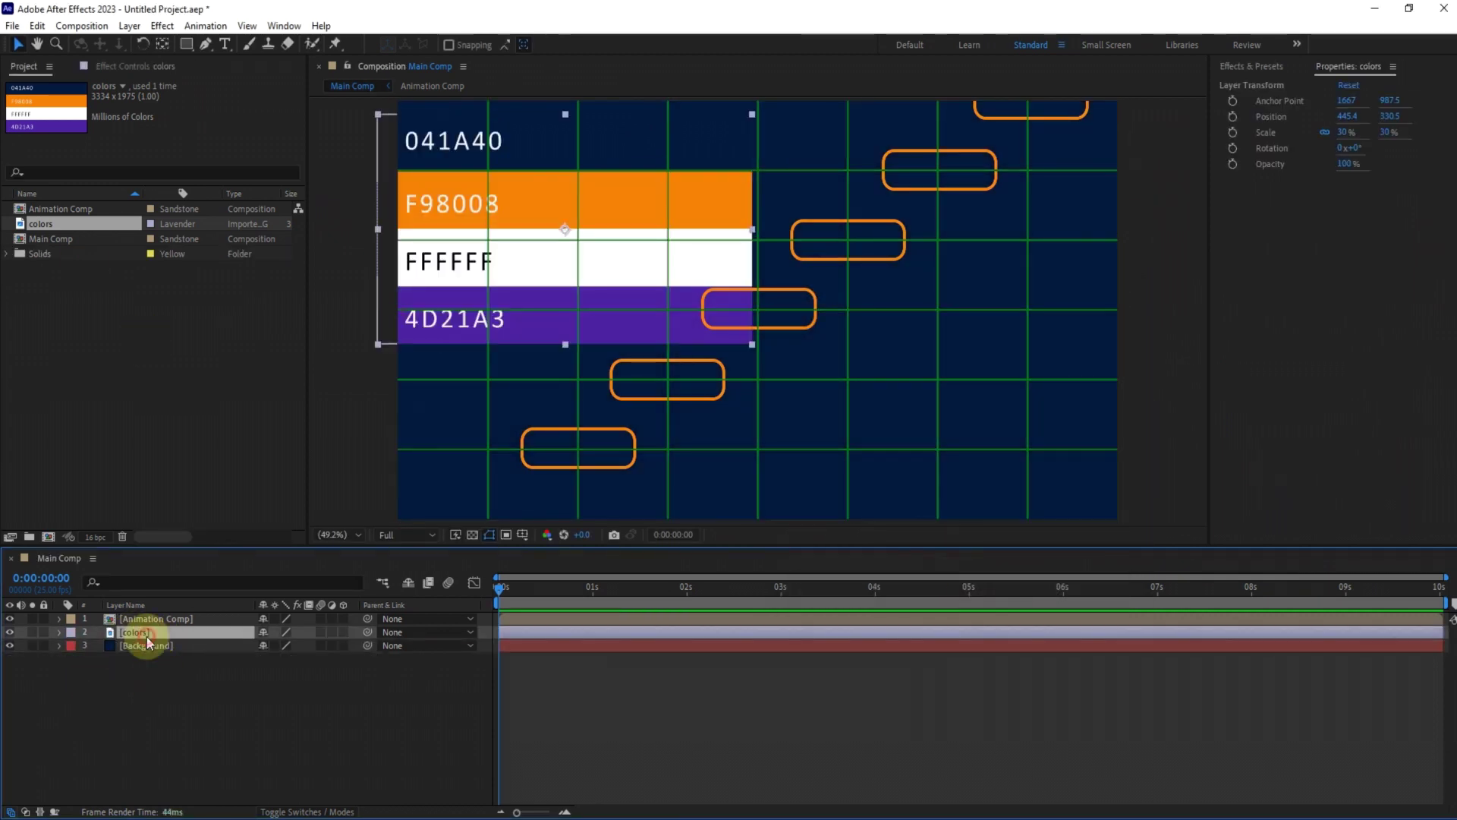
{"action": "key", "text": "Delete"}
{"action": "left_click", "coordinate": [205, 619]}
{"action": "left_click", "coordinate": [522, 535]}
{"action": "left_click", "coordinate": [542, 572]}
{"action": "left_click", "coordinate": [513, 691]}
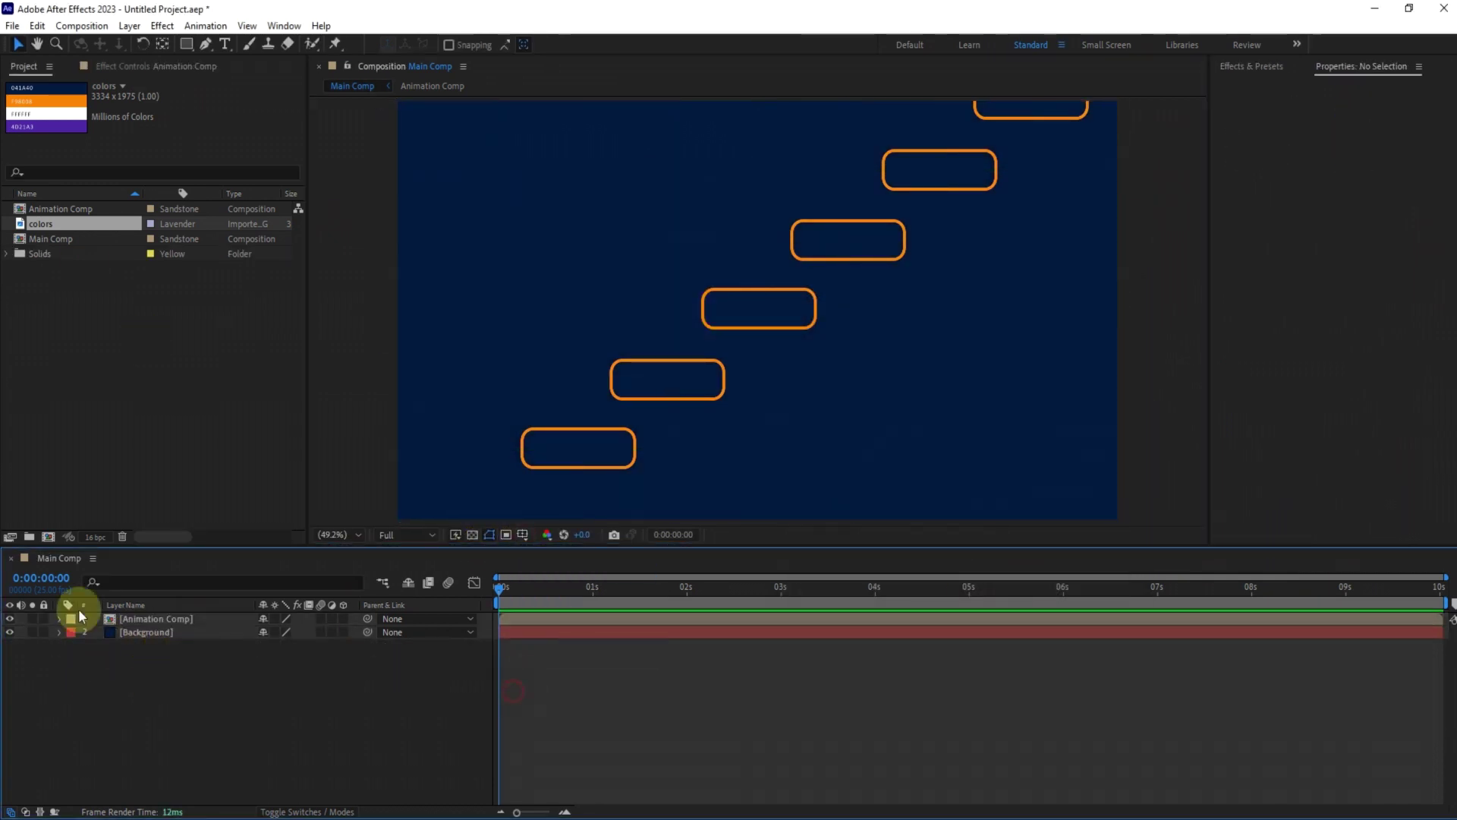
Open Animation Comp and add a shape layer named Ball containing a red-filled circle without a visible stroke
{"action": "double_click", "coordinate": [150, 618]}
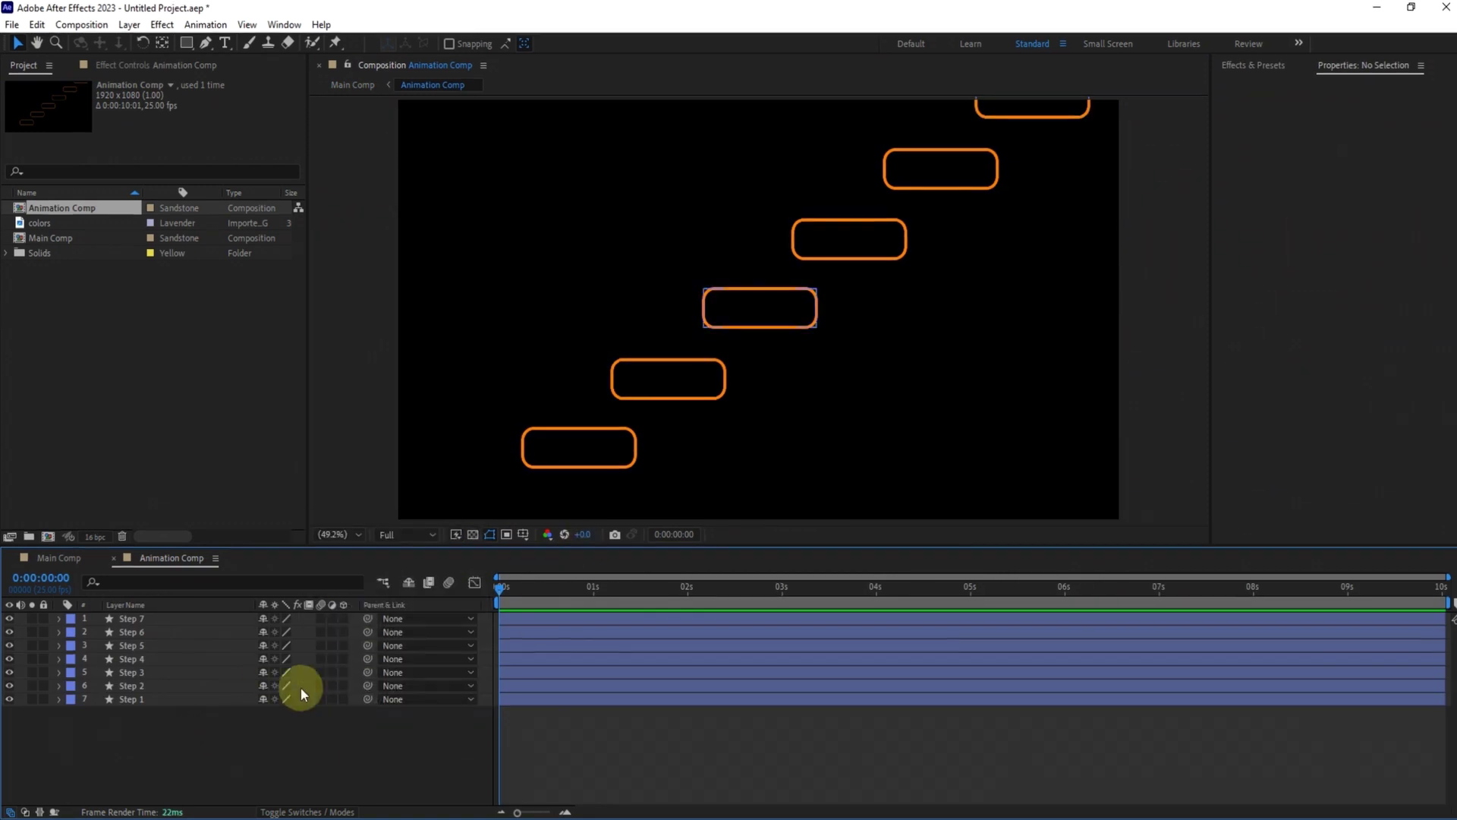
{"action": "right_click", "coordinate": [278, 720]}
{"action": "mouse_move", "coordinate": [386, 532]}
{"action": "left_click", "coordinate": [535, 624]}
{"action": "key", "text": "q"}
{"action": "left_click", "coordinate": [792, 33]}
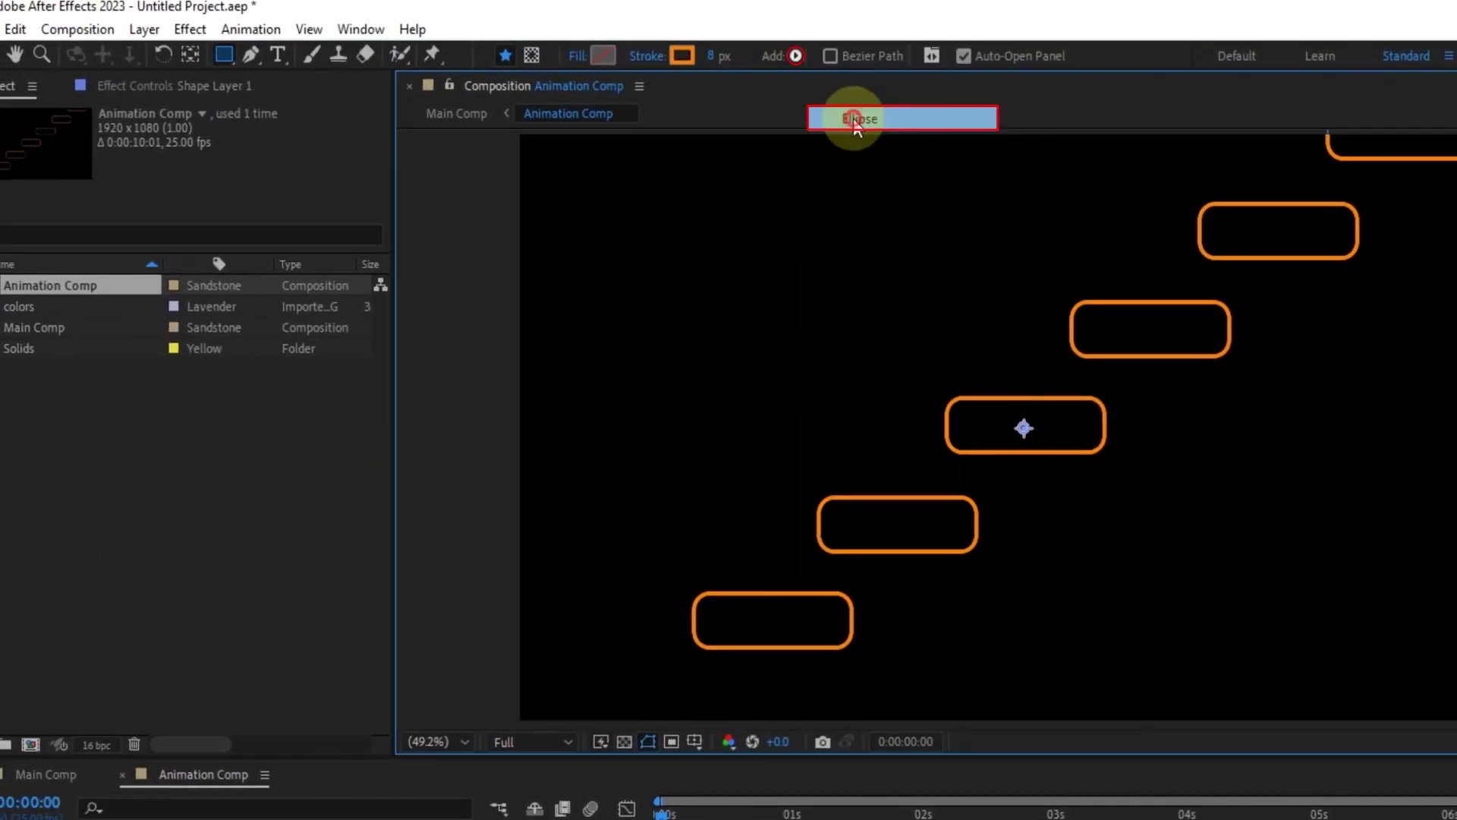
{"action": "left_click", "coordinate": [871, 180]}
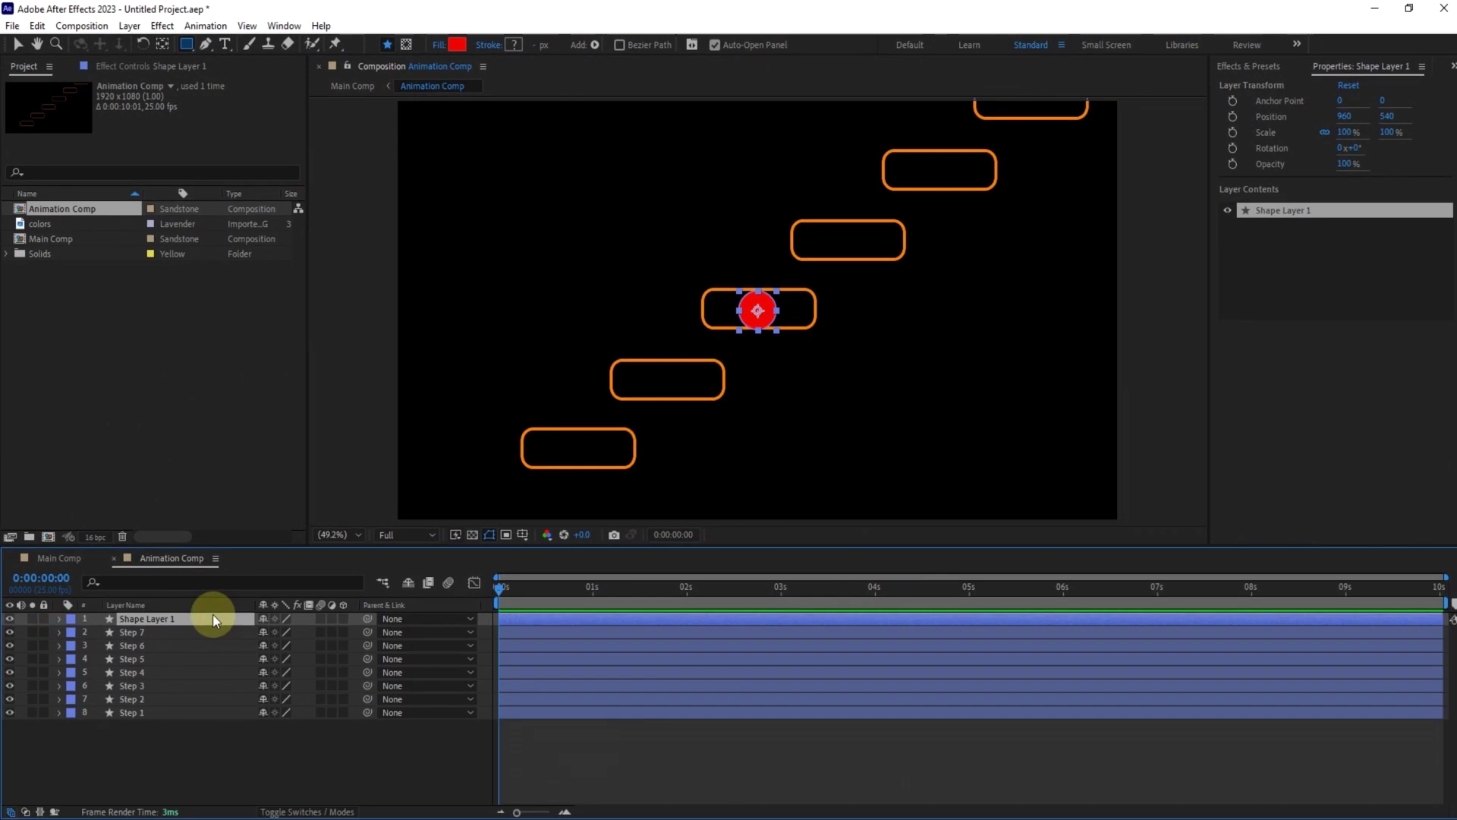
{"action": "type", "text": "Ball"}
{"action": "left_click", "coordinate": [232, 764]}
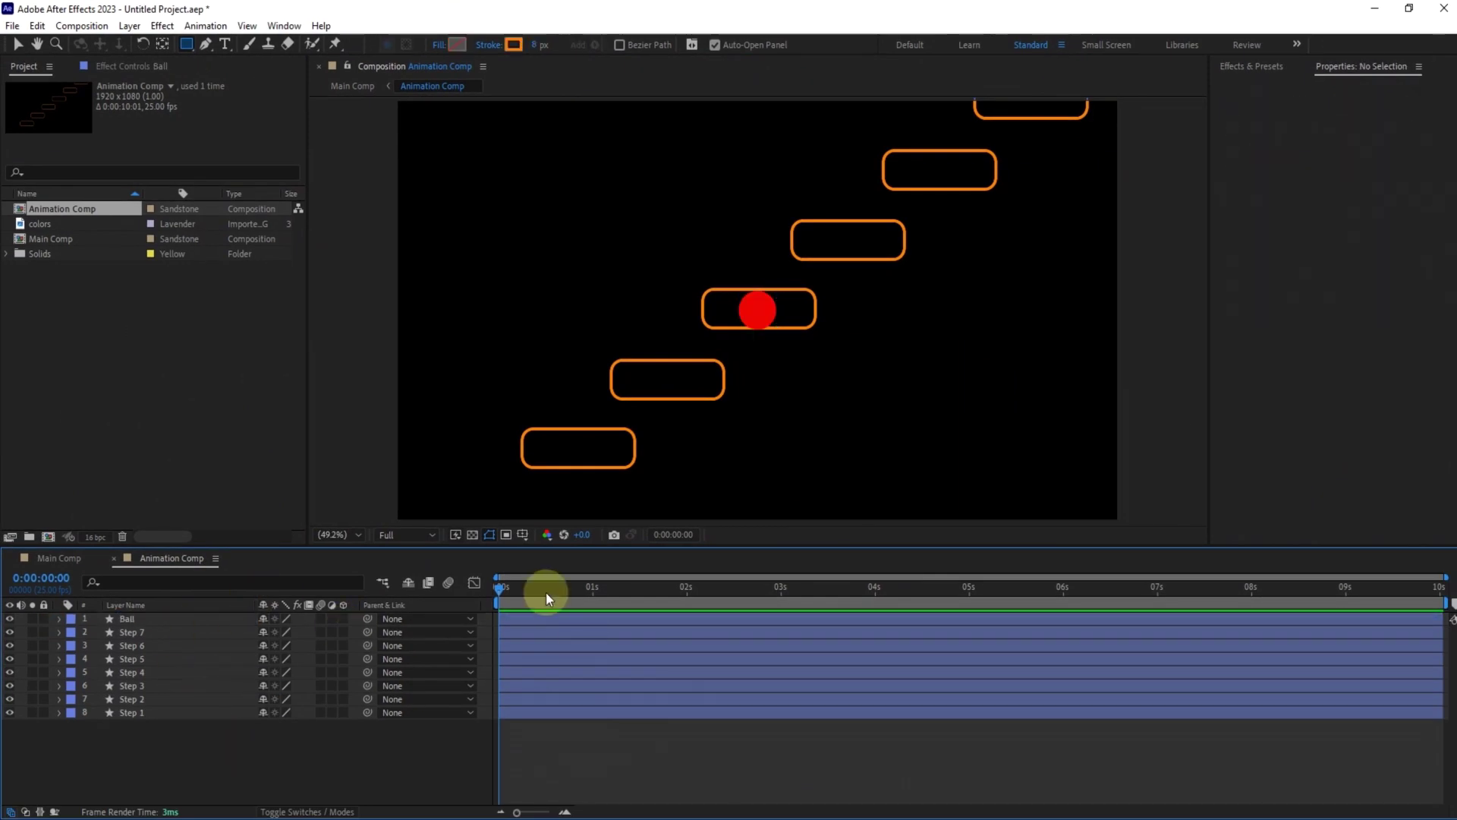
Move the ball outside the frame below the first step and set its starting Position keyframe at 0:00
{"action": "left_click", "coordinate": [195, 618]}
{"action": "key", "text": "p"}
{"action": "left_click_drag", "start_coordinate": [779, 365], "coordinate": [803, 308]}
{"action": "left_click_drag", "start_coordinate": [787, 251], "coordinate": [448, 533]}
{"action": "left_click_drag", "start_coordinate": [533, 368], "coordinate": [621, 188]}
{"action": "left_click_drag", "start_coordinate": [536, 350], "coordinate": [618, 142]}
{"action": "key", "text": "alt+shift+p"}
Add Ball Position keyframes every 10 frames up to 1:15, making it bounce onto Step 1 and Step 2
{"action": "left_click_drag", "start_coordinate": [659, 152], "coordinate": [699, 314]}
{"action": "key", "text": "shift+Page_Down"}
{"action": "left_click_drag", "start_coordinate": [640, 234], "coordinate": [640, 180]}
{"action": "key", "text": "shift+Page_Down"}
{"action": "left_click_drag", "start_coordinate": [917, 131], "coordinate": [877, 274]}
{"action": "left_click_drag", "start_coordinate": [655, 454], "coordinate": [697, 333]}
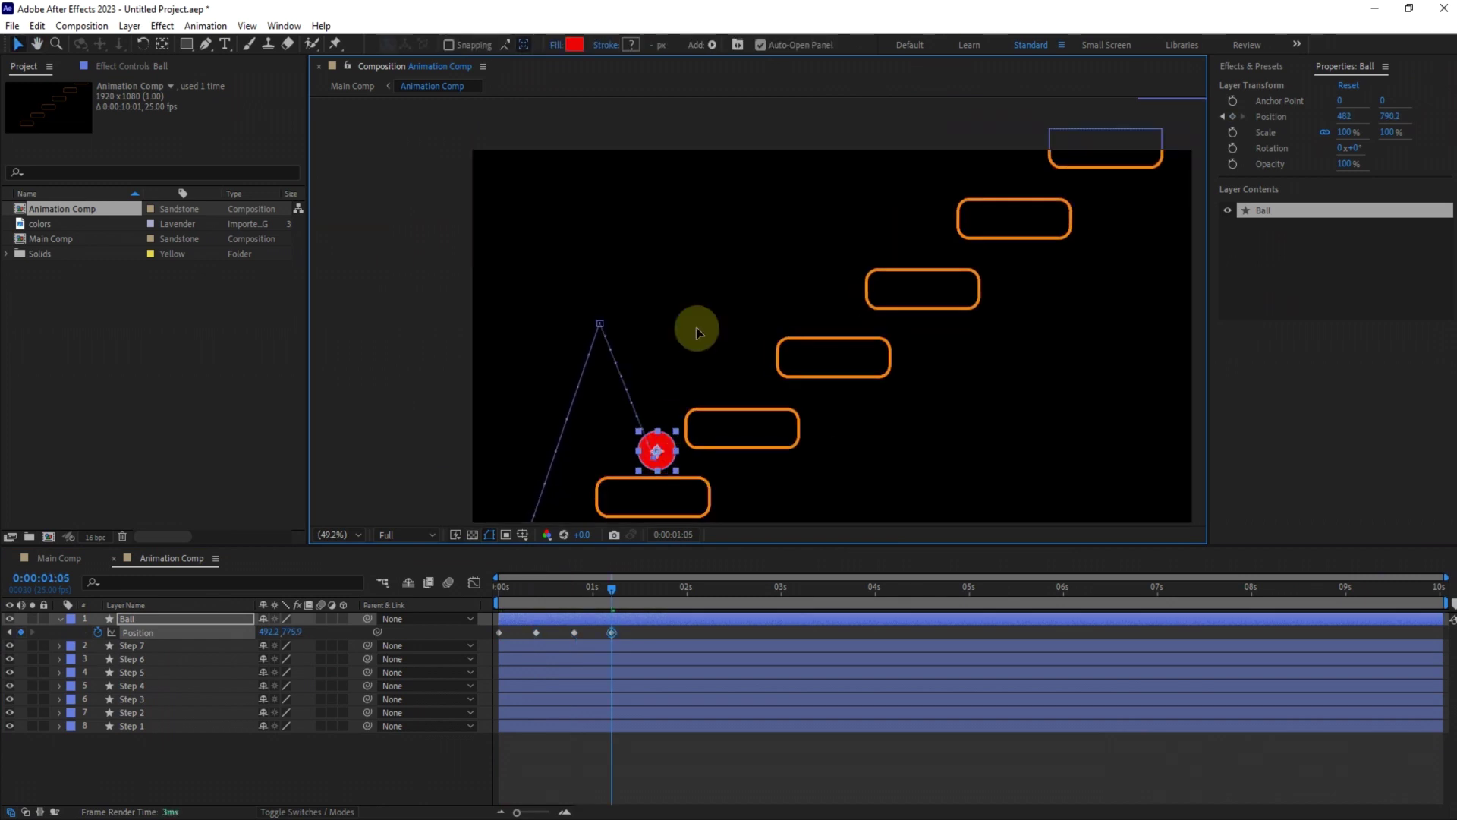
{"action": "key", "text": "shift+Page_Down"}
{"action": "left_click_drag", "start_coordinate": [706, 266], "coordinate": [750, 384]}
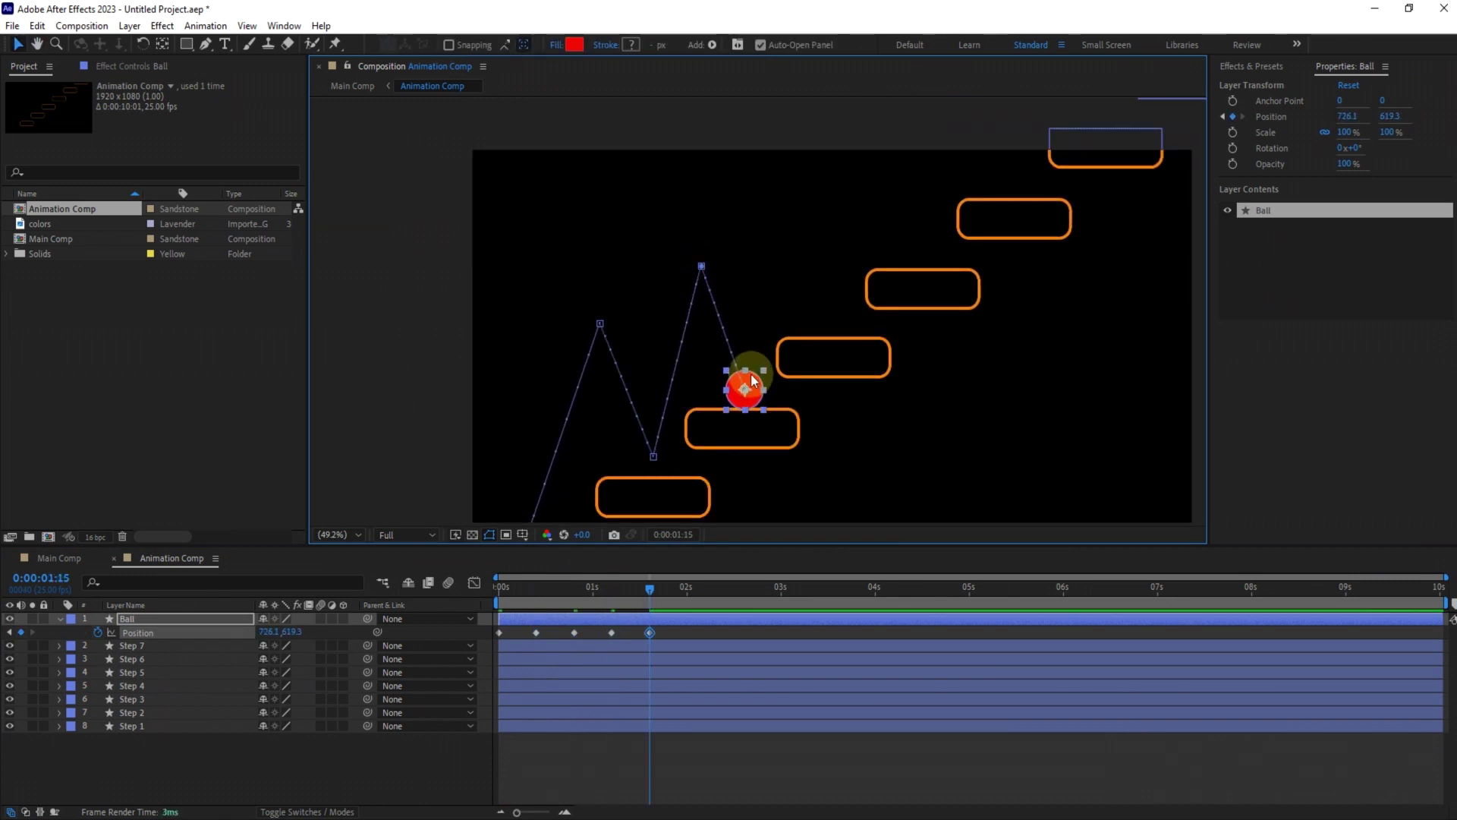
Add Ball Position keyframes every 10 frames up to 3:05, making it bounce onto Step 3 and Step 4
{"action": "key", "text": "shift+Page_Down"}
{"action": "left_click_drag", "start_coordinate": [701, 254], "coordinate": [596, 334]}
{"action": "left_click_drag", "start_coordinate": [641, 468], "coordinate": [736, 385]}
{"action": "key", "text": "shift+Page_Down"}
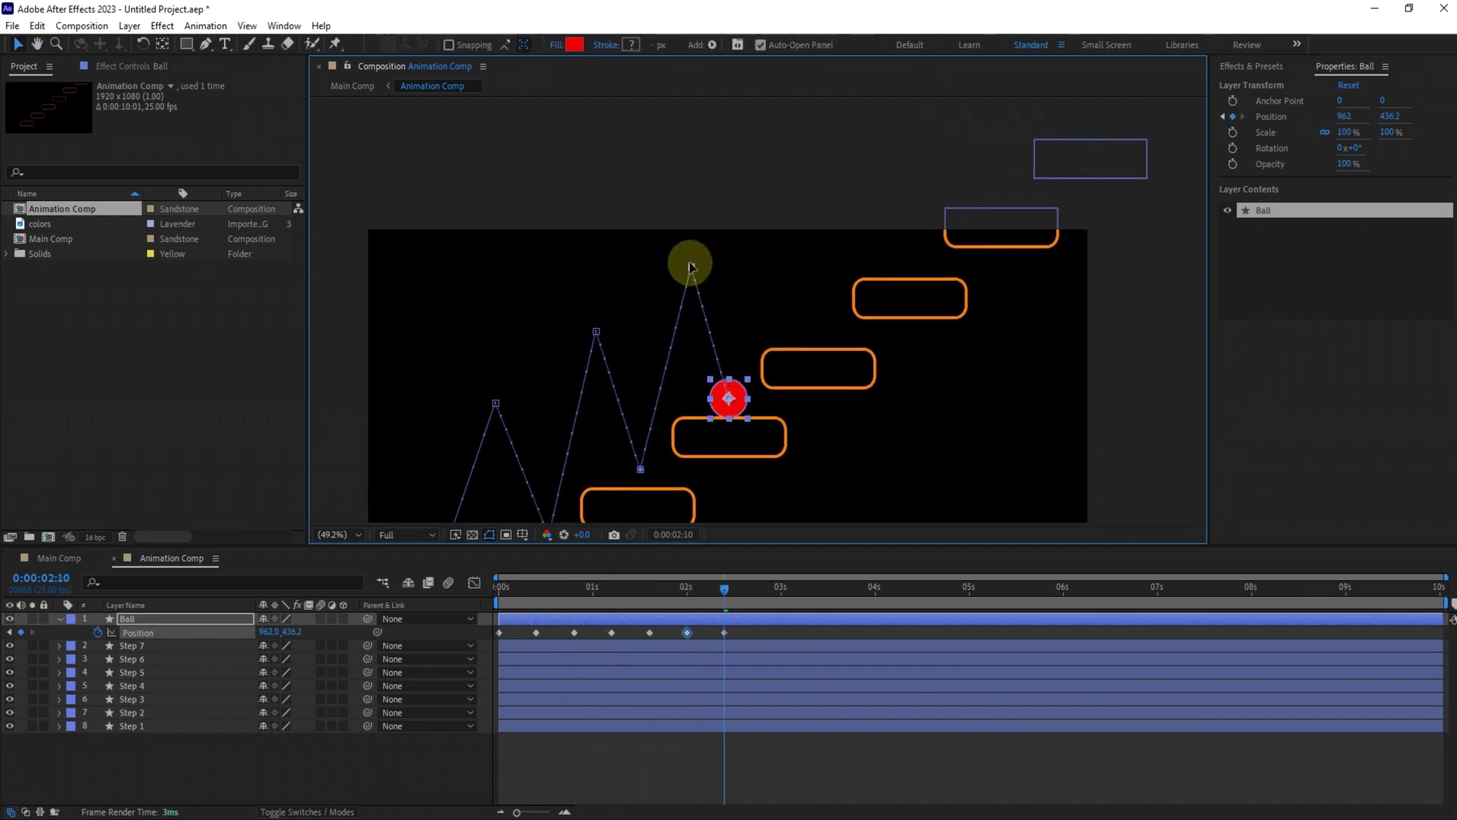
{"action": "left_click_drag", "start_coordinate": [766, 312], "coordinate": [820, 307]}
{"action": "key", "text": "shift+Page_Down"}
{"action": "left_click", "coordinate": [320, 784]}
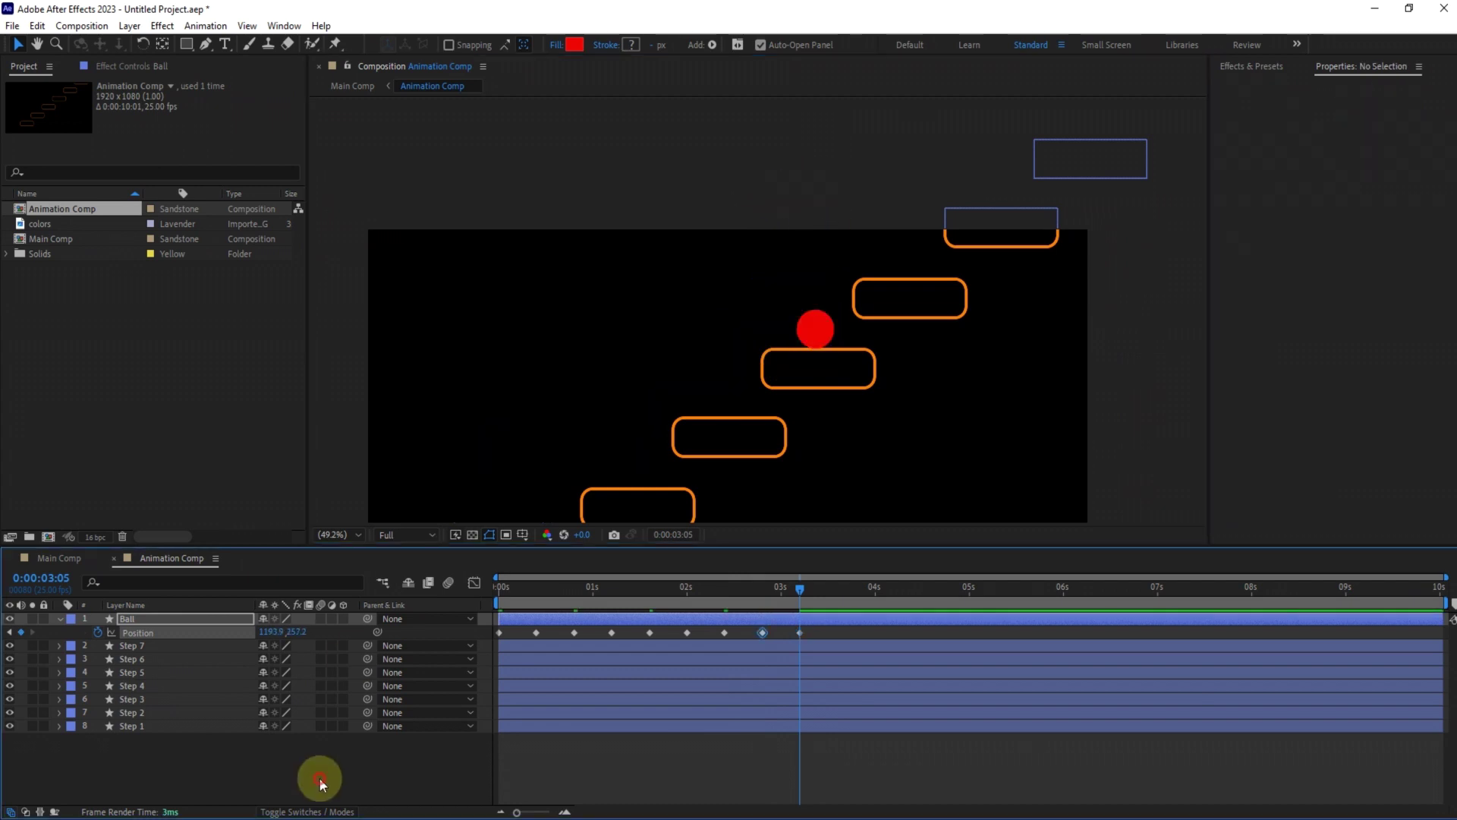
Collapse the Ball's properties and turn the Ball and all step layers into 3D layers
{"action": "key", "text": "u"}
{"action": "left_click_drag", "start_coordinate": [138, 757], "coordinate": [206, 583]}
{"action": "left_click", "coordinate": [343, 620]}
{"action": "left_click", "coordinate": [337, 767]}
Add a camera and pan it towards the staircase's upper end so that the highest steps come into frame
{"action": "right_click", "coordinate": [337, 766]}
{"action": "mouse_move", "coordinate": [368, 482]}
{"action": "left_click", "coordinate": [589, 559]}
{"action": "left_click", "coordinate": [852, 741]}
{"action": "left_click", "coordinate": [101, 44]}
{"action": "left_click_drag", "start_coordinate": [873, 340], "coordinate": [768, 383]}
{"action": "left_click", "coordinate": [18, 44]}
Add Ball Position keyframes every 10 frames up to 4:20, making it bounce onto Step 5 and Step 6
{"action": "left_click", "coordinate": [189, 633]}
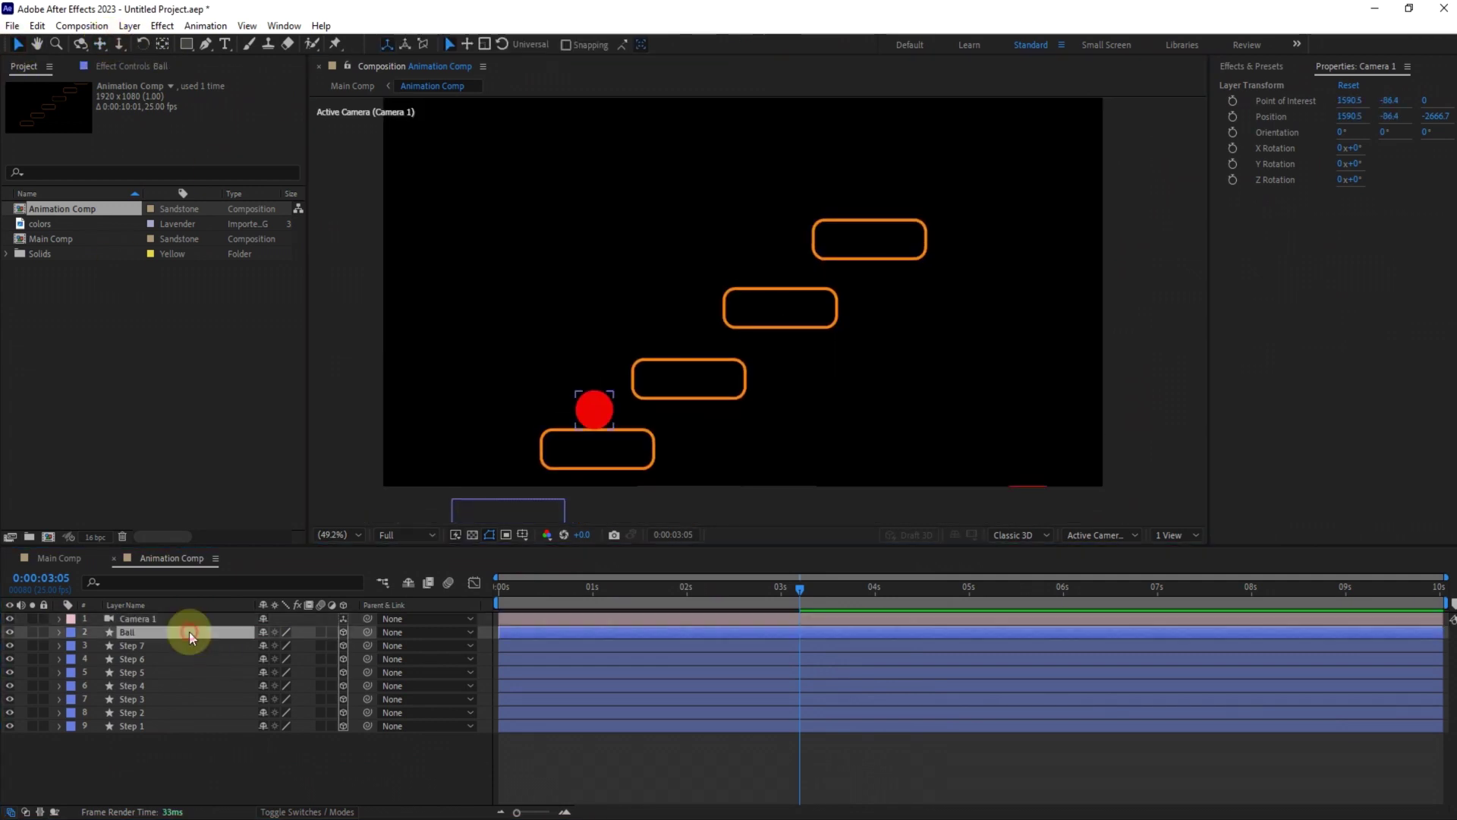
{"action": "key", "text": "p"}
{"action": "key", "text": "shift+Page_Down"}
{"action": "left_click_drag", "start_coordinate": [601, 406], "coordinate": [789, 410]}
{"action": "left_click_drag", "start_coordinate": [736, 253], "coordinate": [736, 228]}
{"action": "left_click_drag", "start_coordinate": [785, 334], "coordinate": [762, 259]}
Add Ball Position keyframes for the last bounce, with its peak at 5:05 and its landing on Step 7 at 5:15
{"action": "key", "text": "shift+Page_Down"}
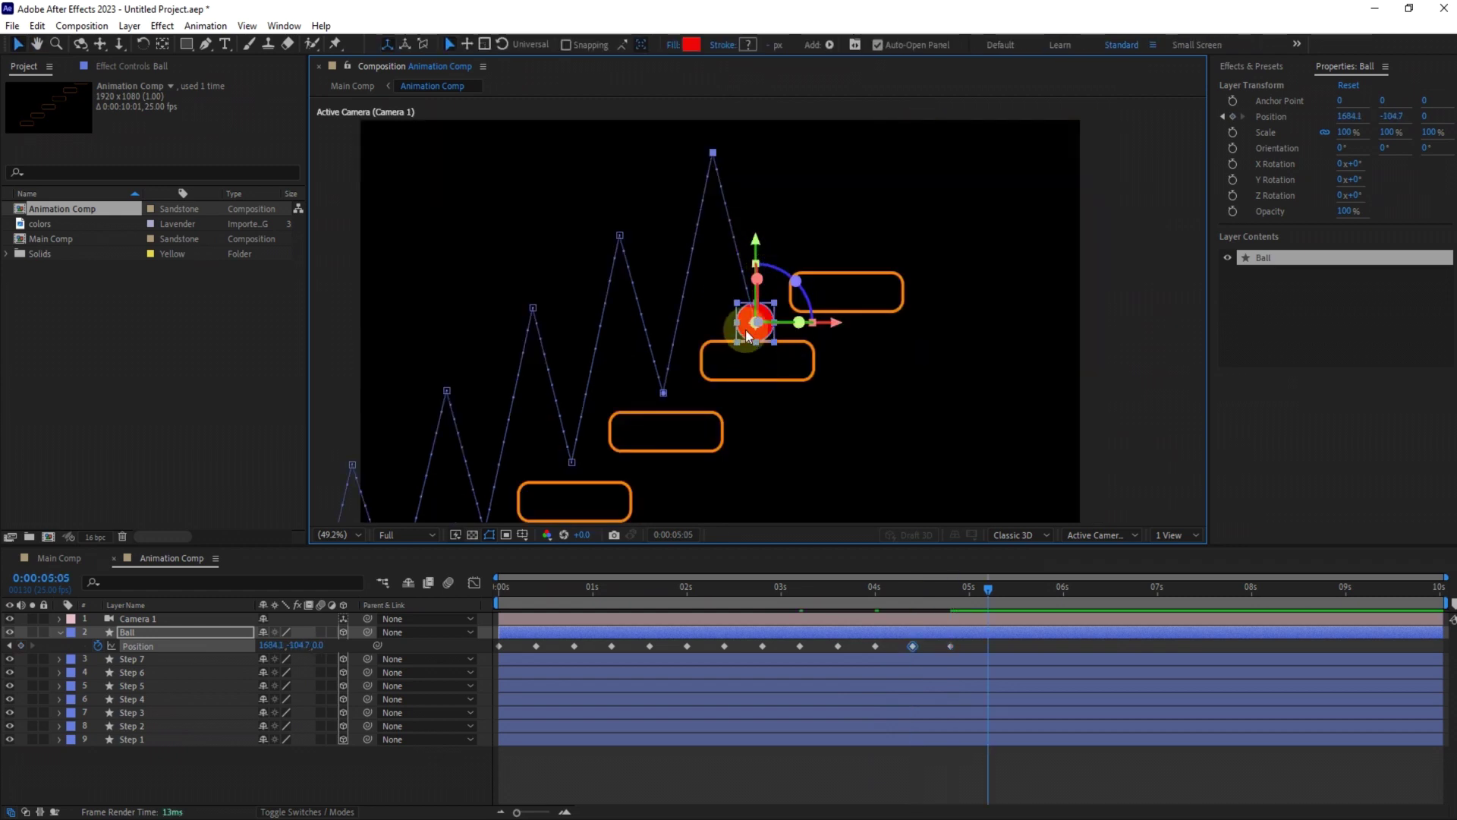
{"action": "left_click_drag", "start_coordinate": [748, 335], "coordinate": [808, 163]}
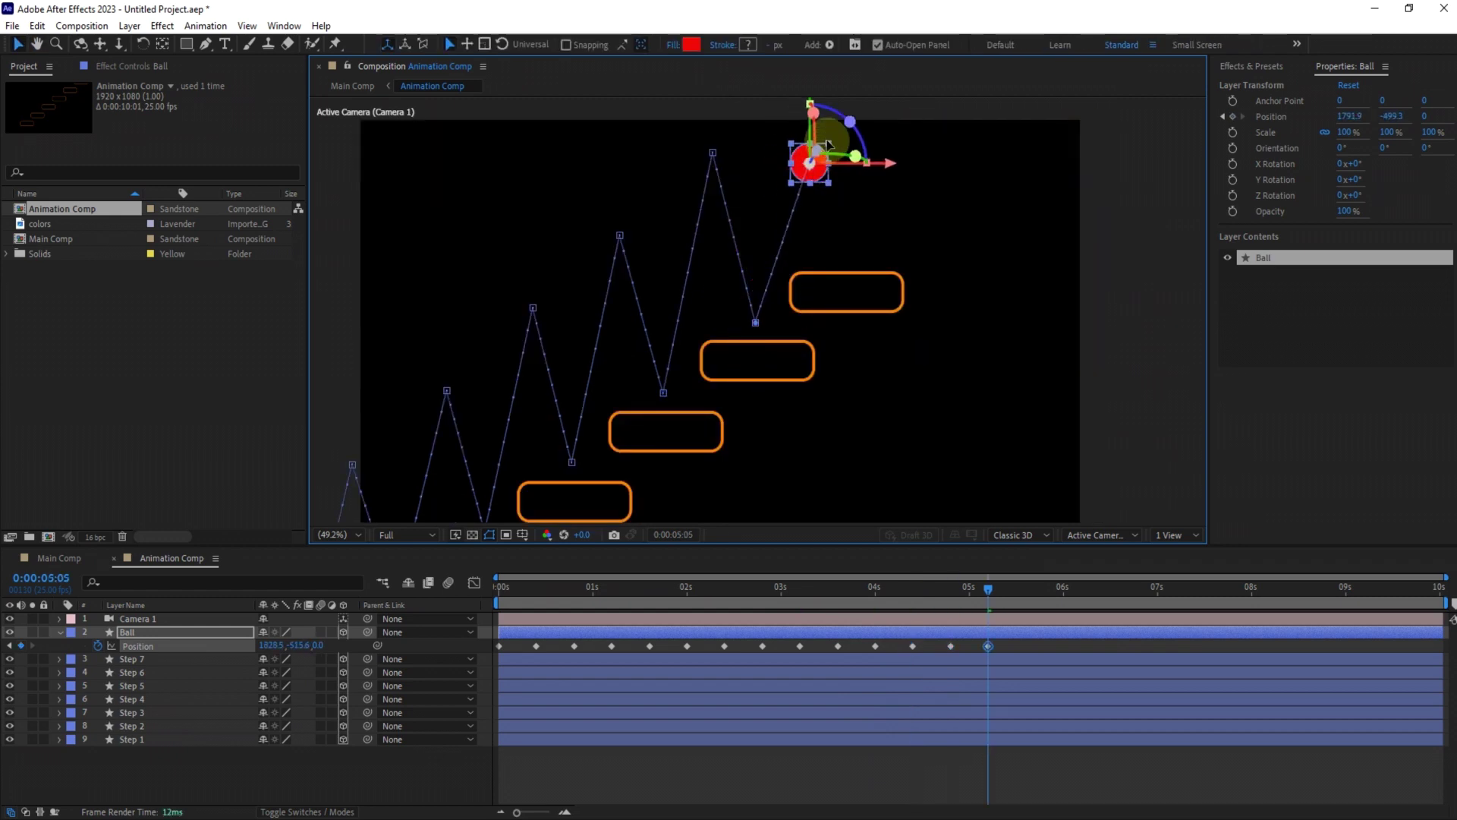
{"action": "left_click_drag", "start_coordinate": [818, 213], "coordinate": [835, 371]}
Fine-tune the peak points of the middle and upper bounces on the ball's motion path
{"action": "left_click_drag", "start_coordinate": [698, 271], "coordinate": [692, 267]}
{"action": "left_click_drag", "start_coordinate": [582, 410], "coordinate": [629, 277]}
{"action": "left_click_drag", "start_coordinate": [653, 220], "coordinate": [652, 218]}
{"action": "left_click_drag", "start_coordinate": [560, 348], "coordinate": [679, 227]}
{"action": "left_click_drag", "start_coordinate": [687, 173], "coordinate": [683, 168]}
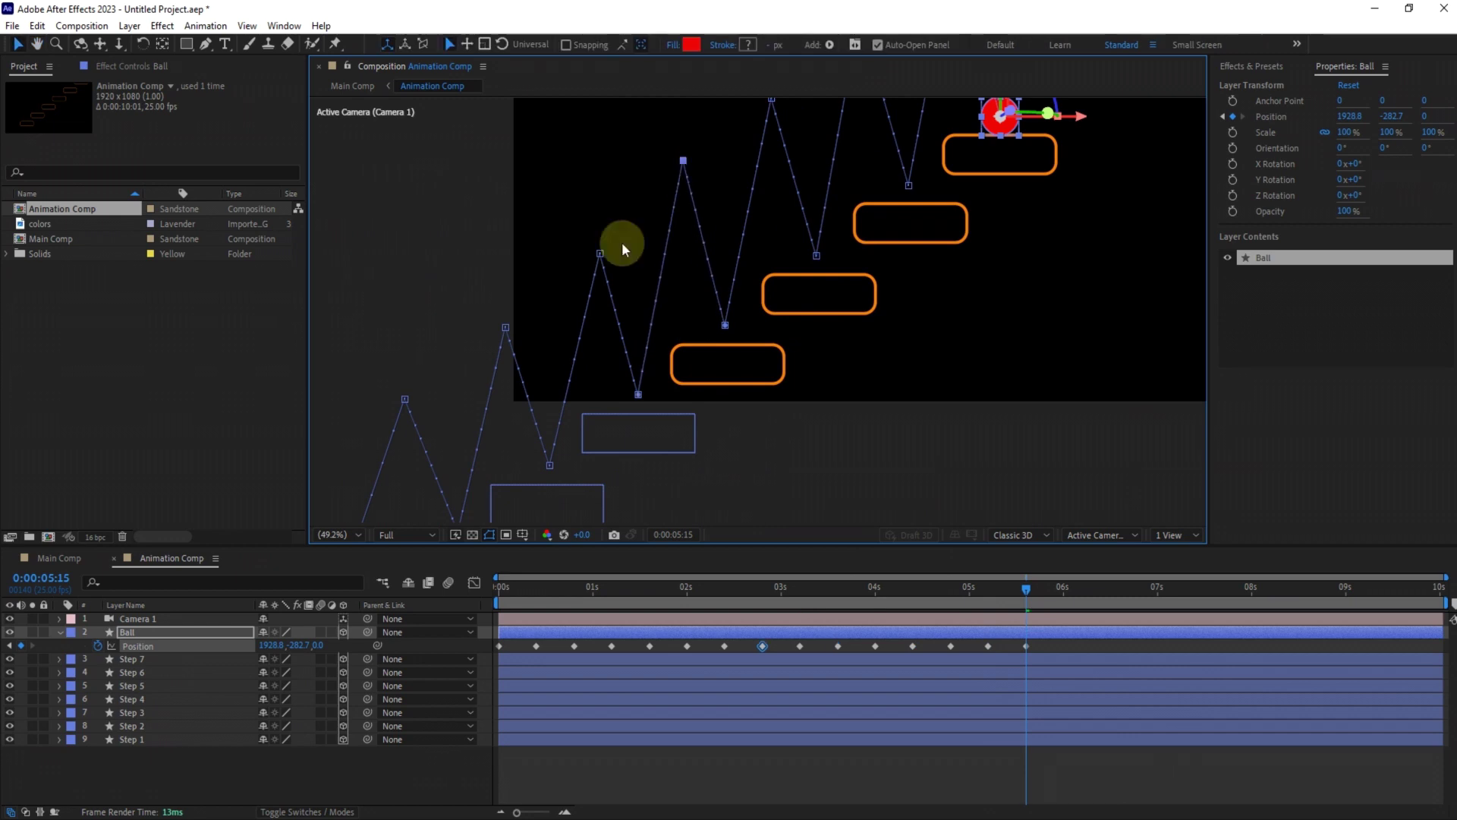
Hide Camera 1 and fine-tune the peak points of the first bounces on the ball's motion path
{"action": "left_click", "coordinate": [9, 618]}
{"action": "left_click_drag", "start_coordinate": [739, 293], "coordinate": [751, 412]}
{"action": "left_click_drag", "start_coordinate": [653, 278], "coordinate": [647, 273]}
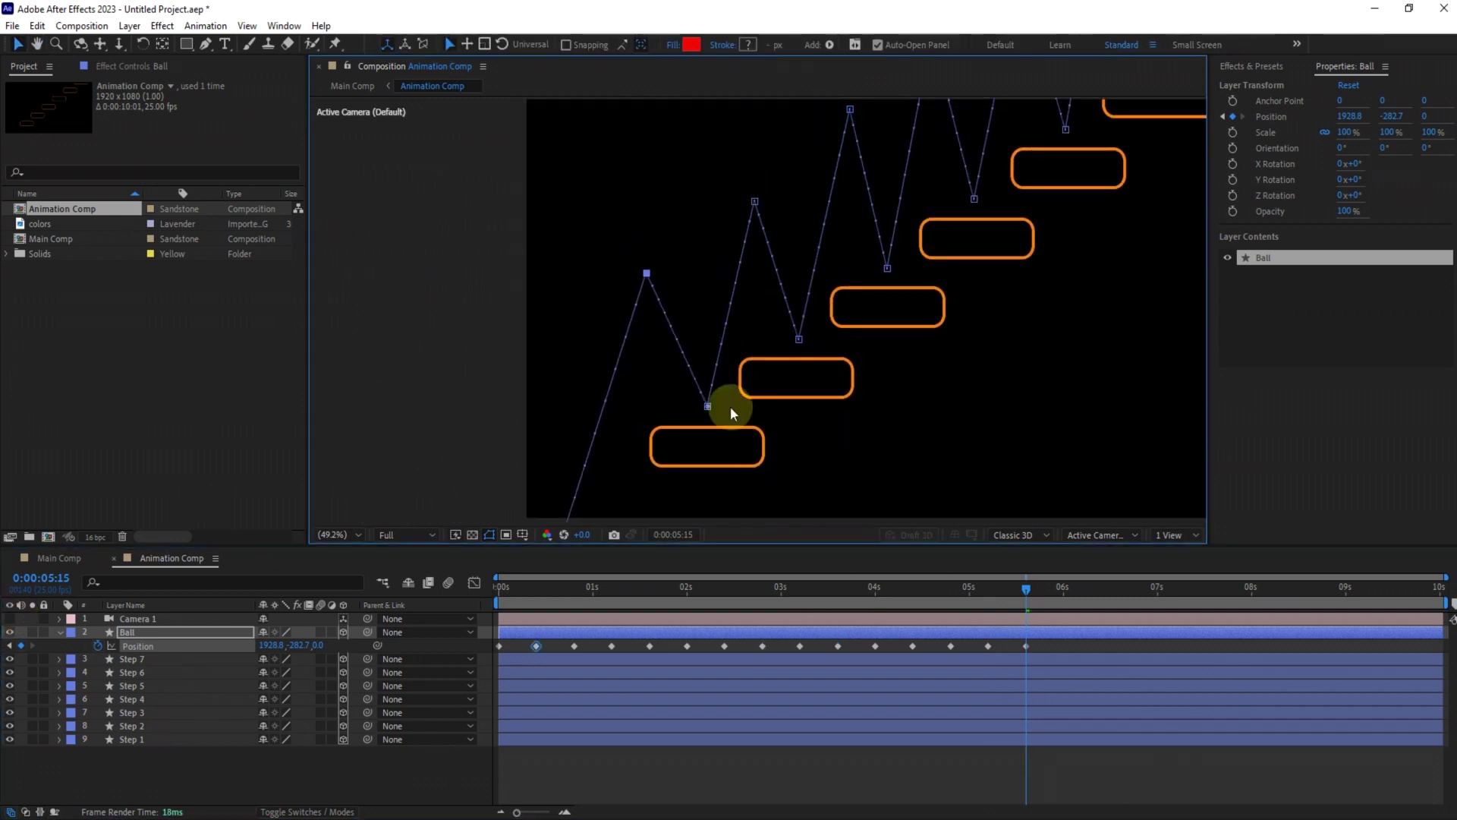
{"action": "left_click_drag", "start_coordinate": [774, 210], "coordinate": [738, 332]}
{"action": "left_click_drag", "start_coordinate": [814, 233], "coordinate": [805, 226]}
{"action": "left_click_drag", "start_coordinate": [847, 380], "coordinate": [800, 336]}
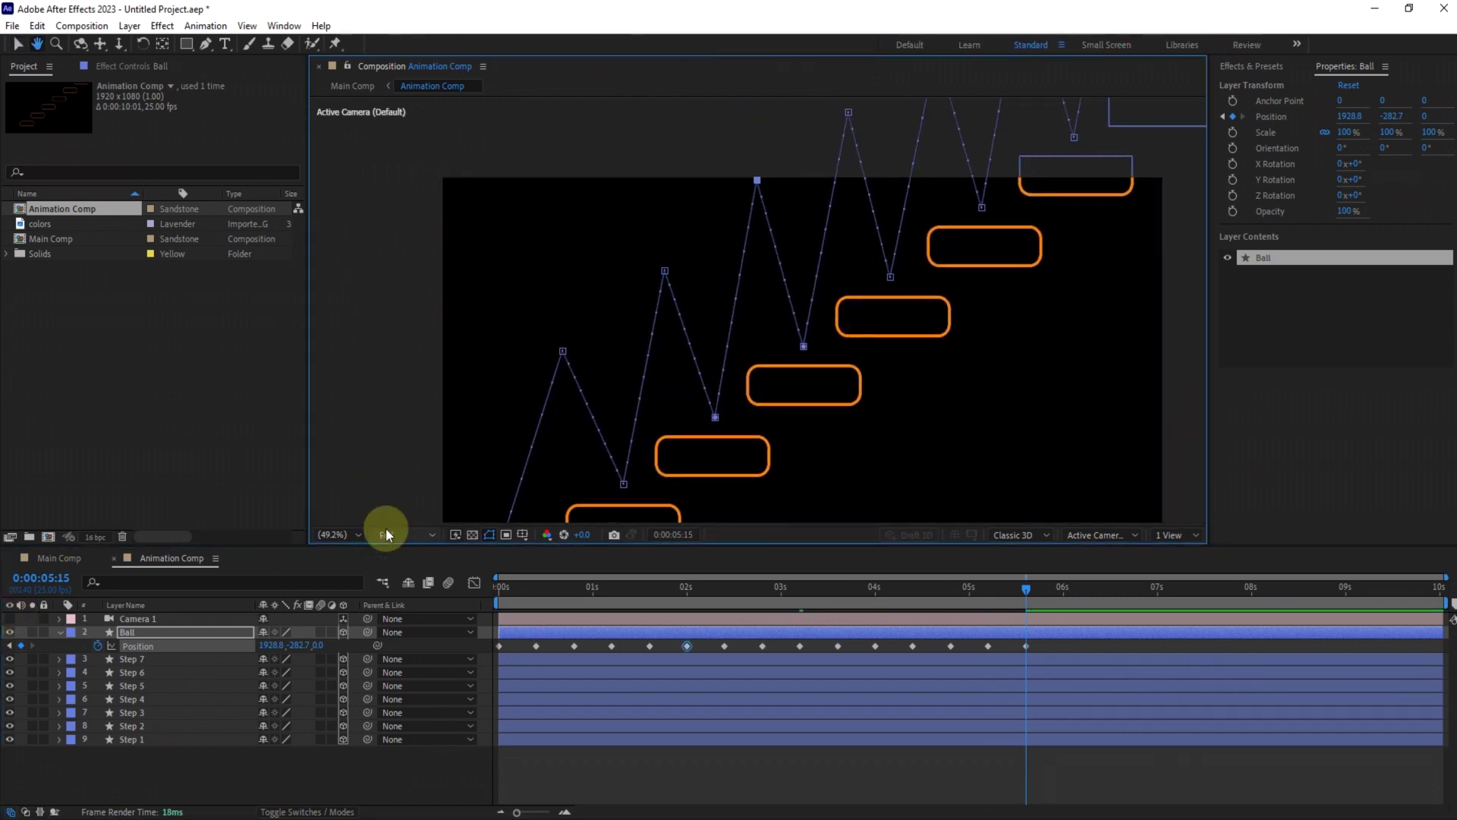
Curve the ball's motion path into rounded arcs by pulling handles from the bounce peaks with the Pen tool
{"action": "left_click", "coordinate": [205, 43]}
{"action": "left_click_drag", "start_coordinate": [518, 274], "coordinate": [554, 271]}
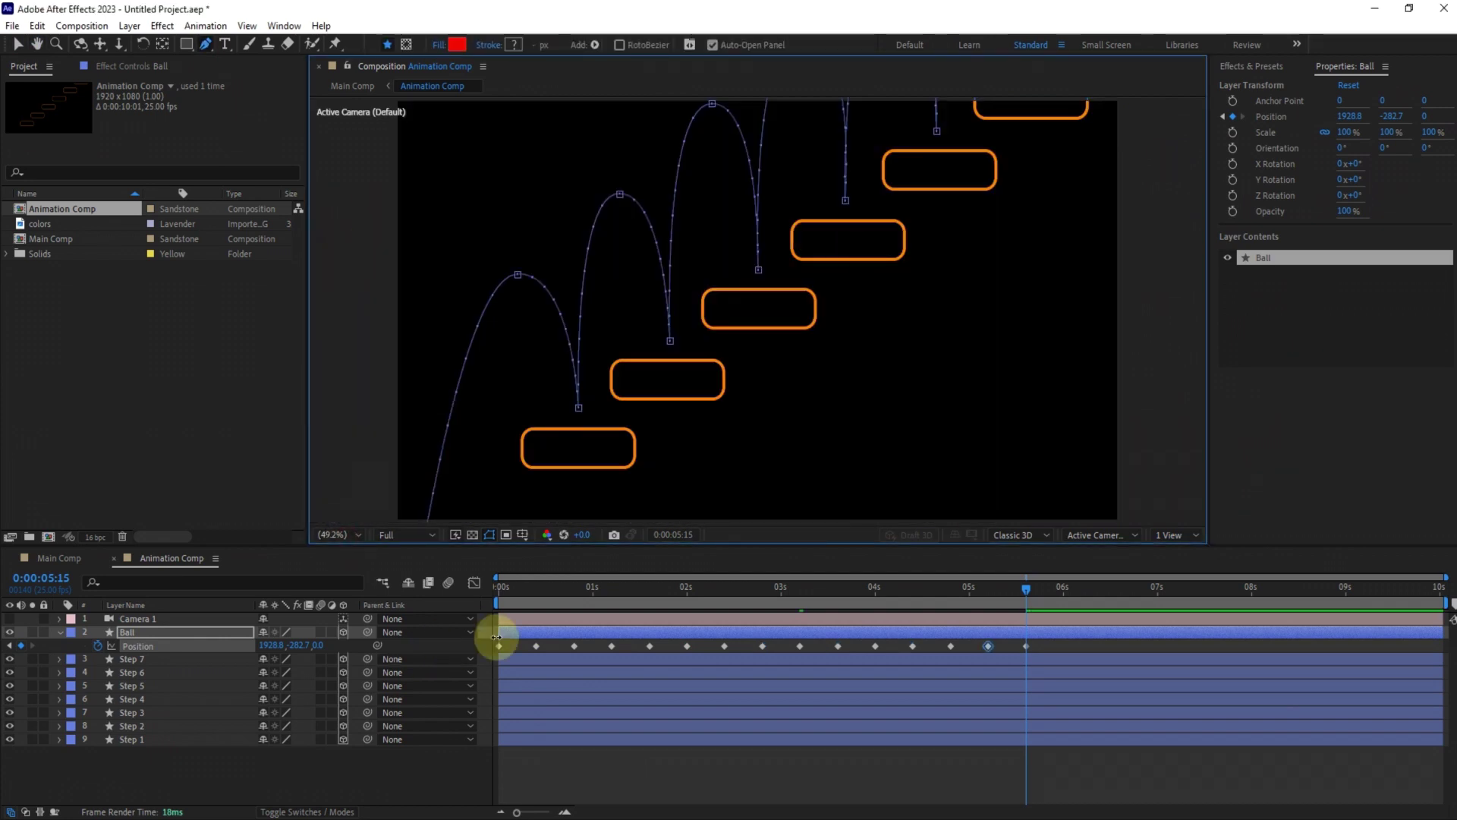
{"action": "key", "text": "v"}
Apply Easy Ease to all of the Ball's Position keyframes
{"action": "left_click", "coordinate": [507, 647]}
{"action": "left_click_drag", "start_coordinate": [1034, 640], "coordinate": [486, 657]}
{"action": "right_click", "coordinate": [497, 646]}
{"action": "left_click", "coordinate": [576, 632]}
{"action": "left_click", "coordinate": [725, 686]}
Show the Ball's Position speed graph in the Graph Editor and select every bounce-peak keyframe from 0:10 to 5:05
{"action": "left_click", "coordinate": [473, 583]}
{"action": "left_click", "coordinate": [534, 238]}
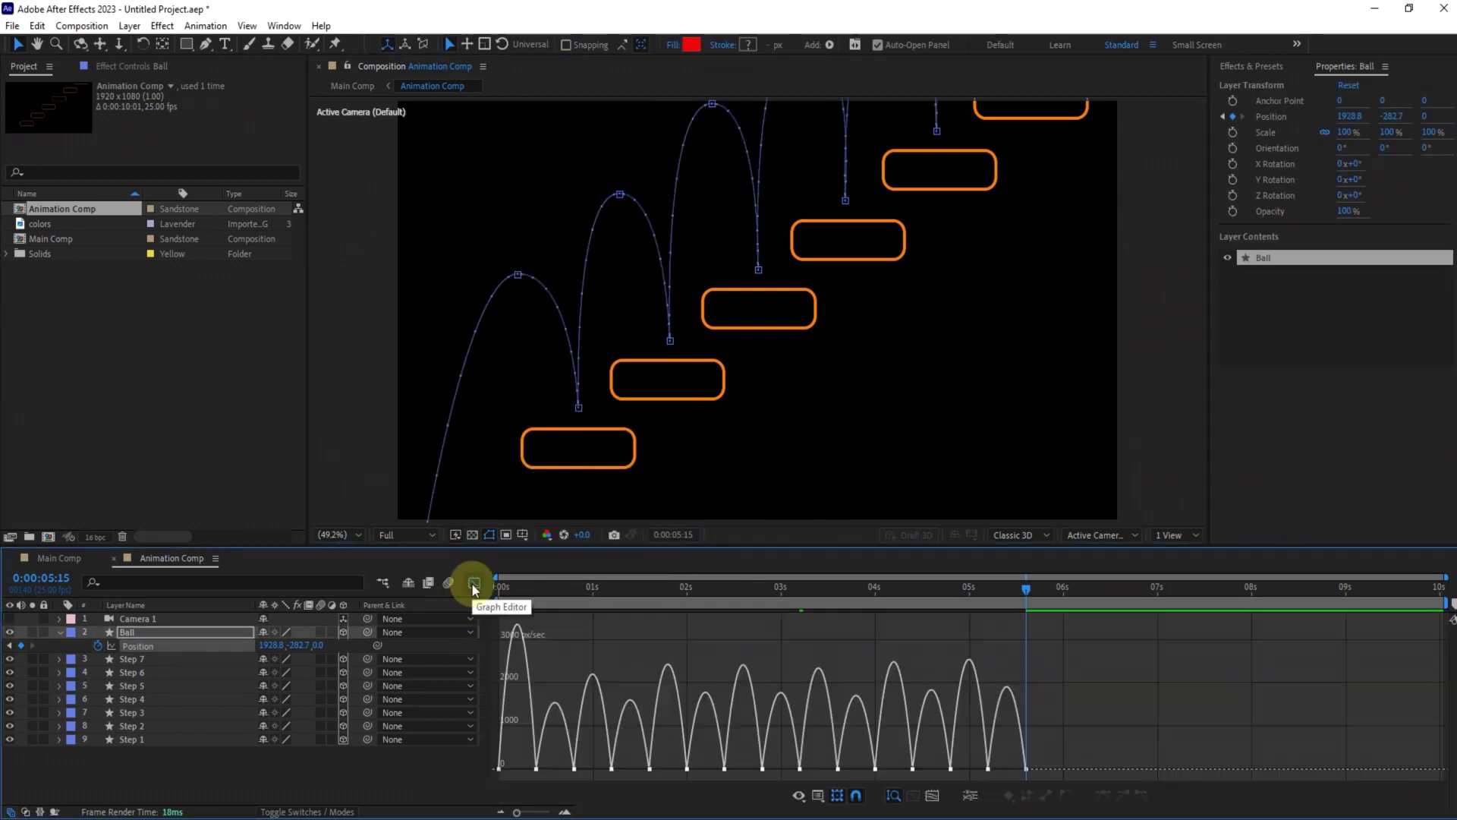
{"action": "left_click", "coordinate": [163, 646]}
{"action": "left_click_drag", "start_coordinate": [552, 761], "coordinate": [521, 781]}
{"action": "left_click_drag", "start_coordinate": [627, 761], "coordinate": [600, 779]}
{"action": "left_click_drag", "start_coordinate": [523, 755], "coordinate": [672, 752]}
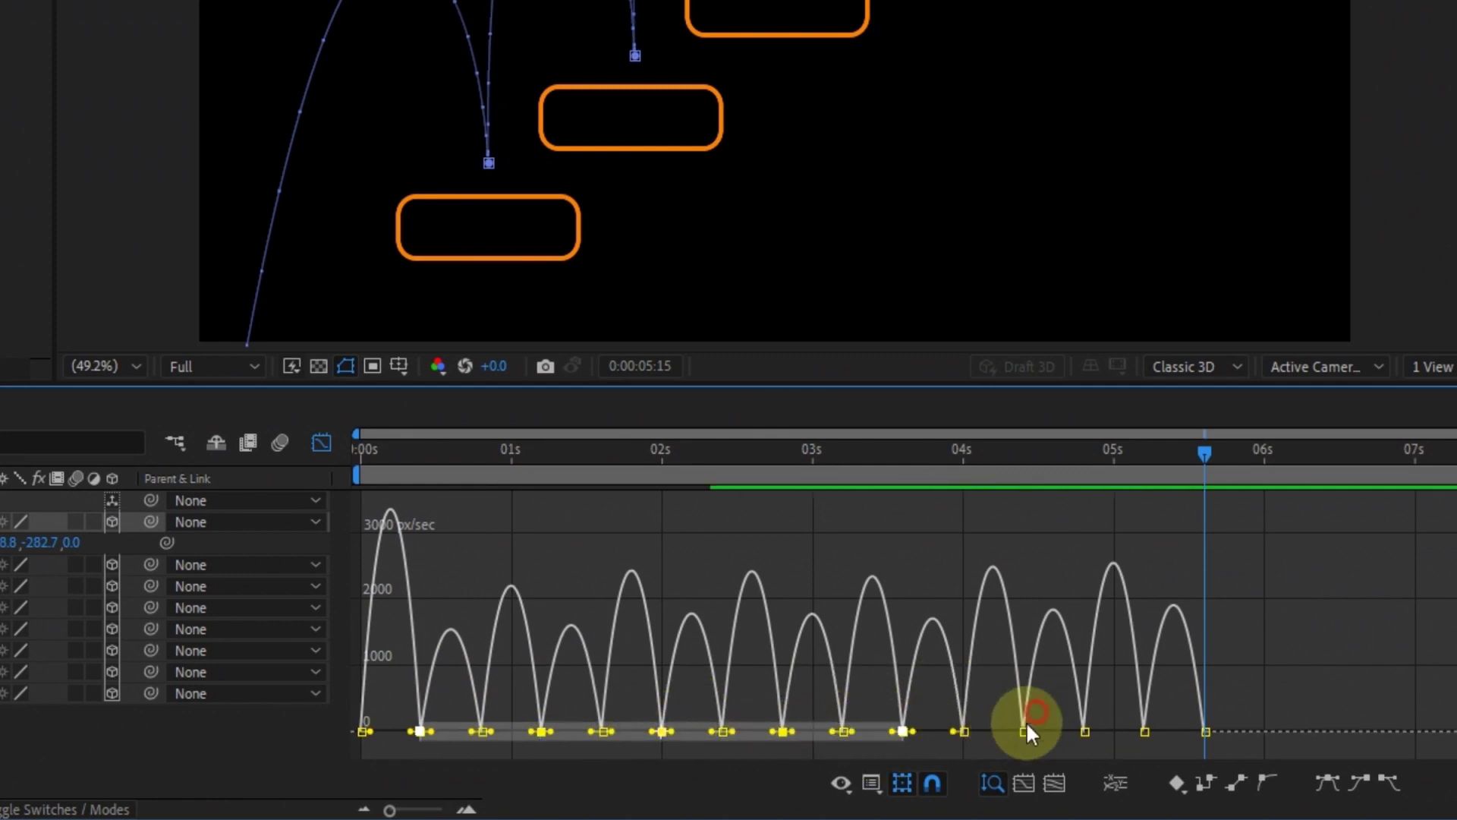
{"action": "left_click_drag", "start_coordinate": [975, 92], "coordinate": [598, 600]}
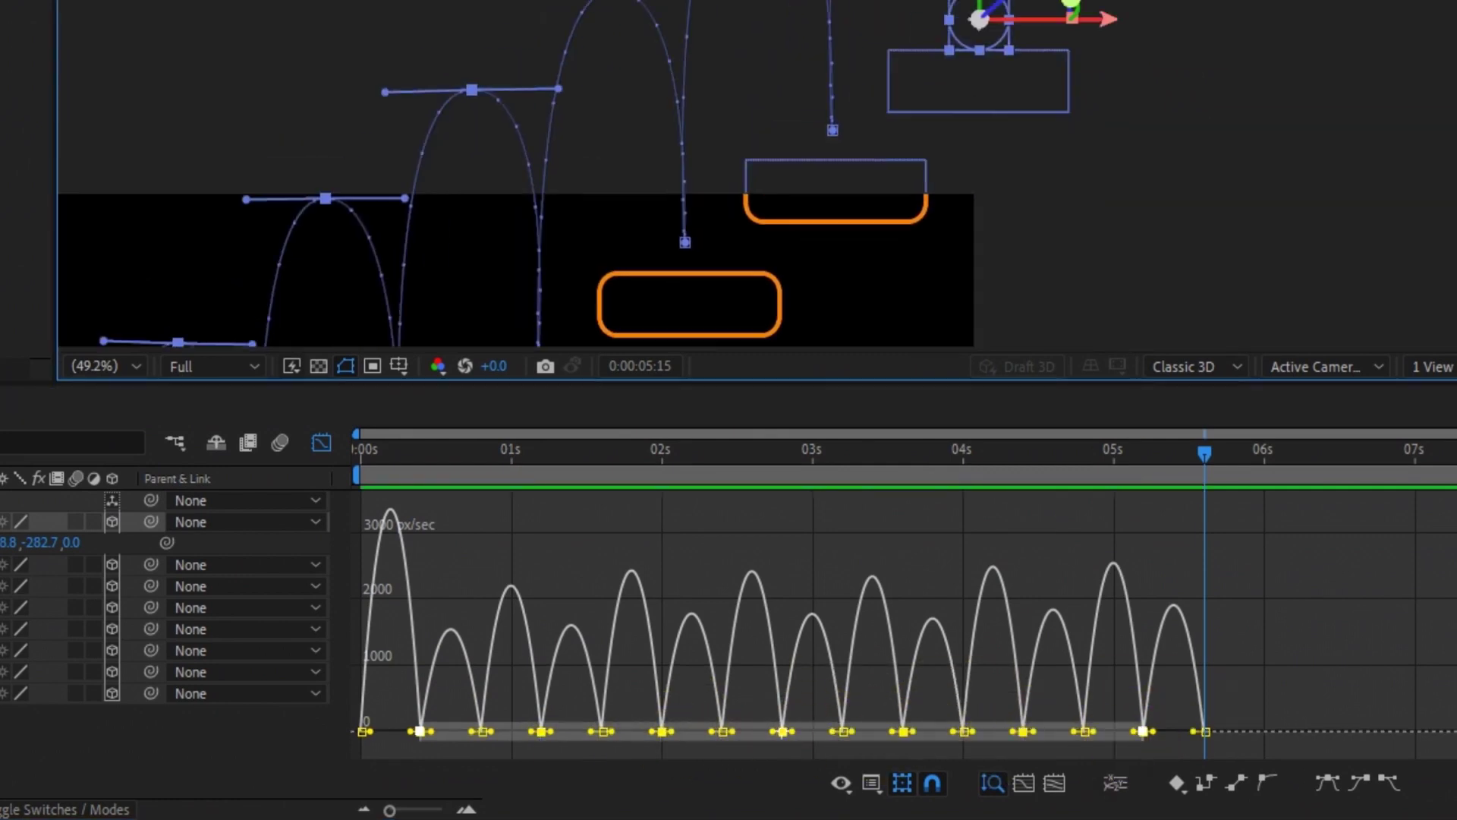
{"action": "left_click_drag", "start_coordinate": [793, 191], "coordinate": [1237, 0]}
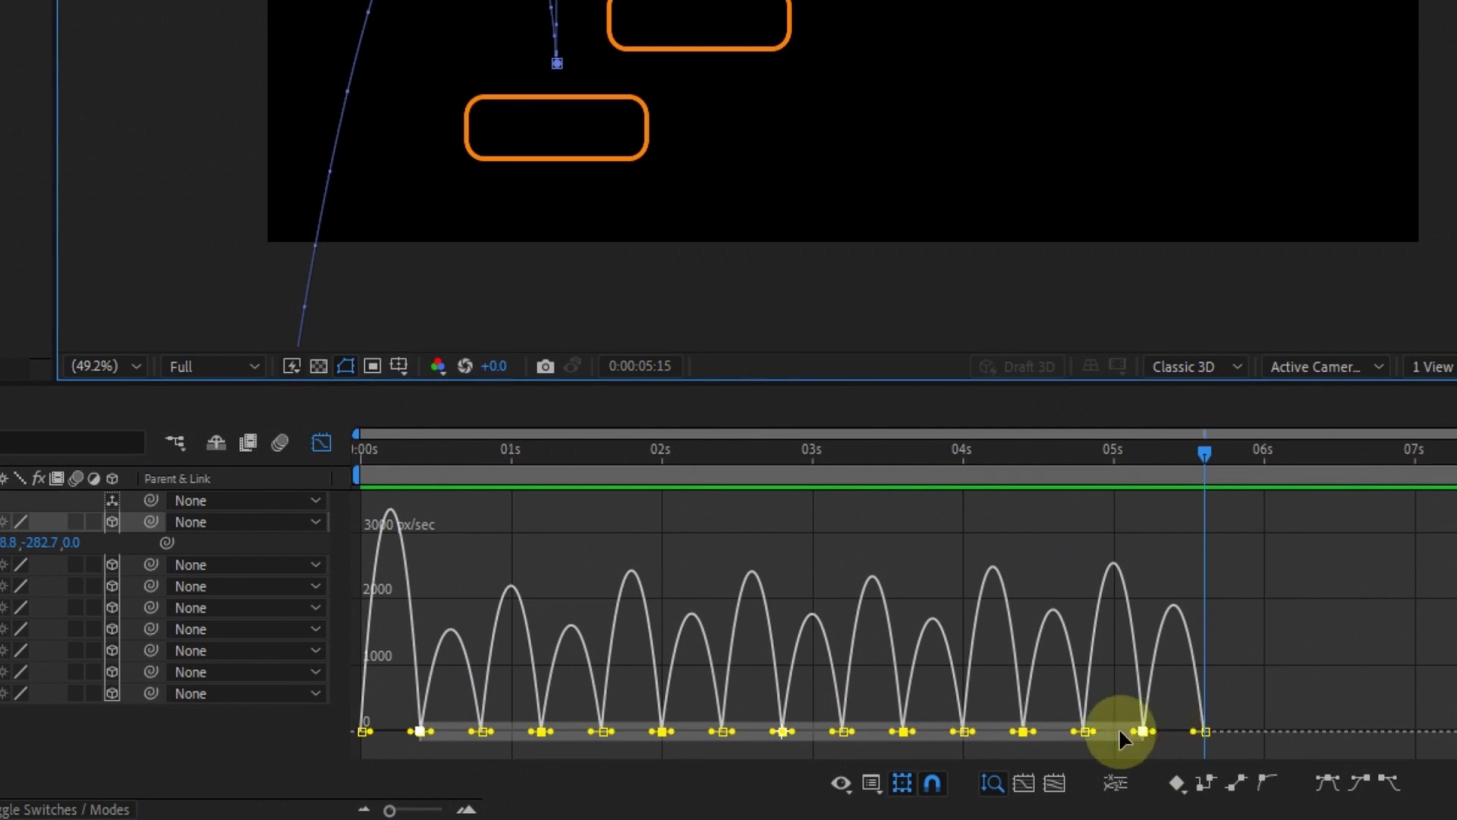
{"action": "right_click", "coordinate": [906, 729]}
{"action": "left_click", "coordinate": [1015, 682]}
{"action": "left_click", "coordinate": [366, 219]}
{"action": "left_click", "coordinate": [941, 292]}
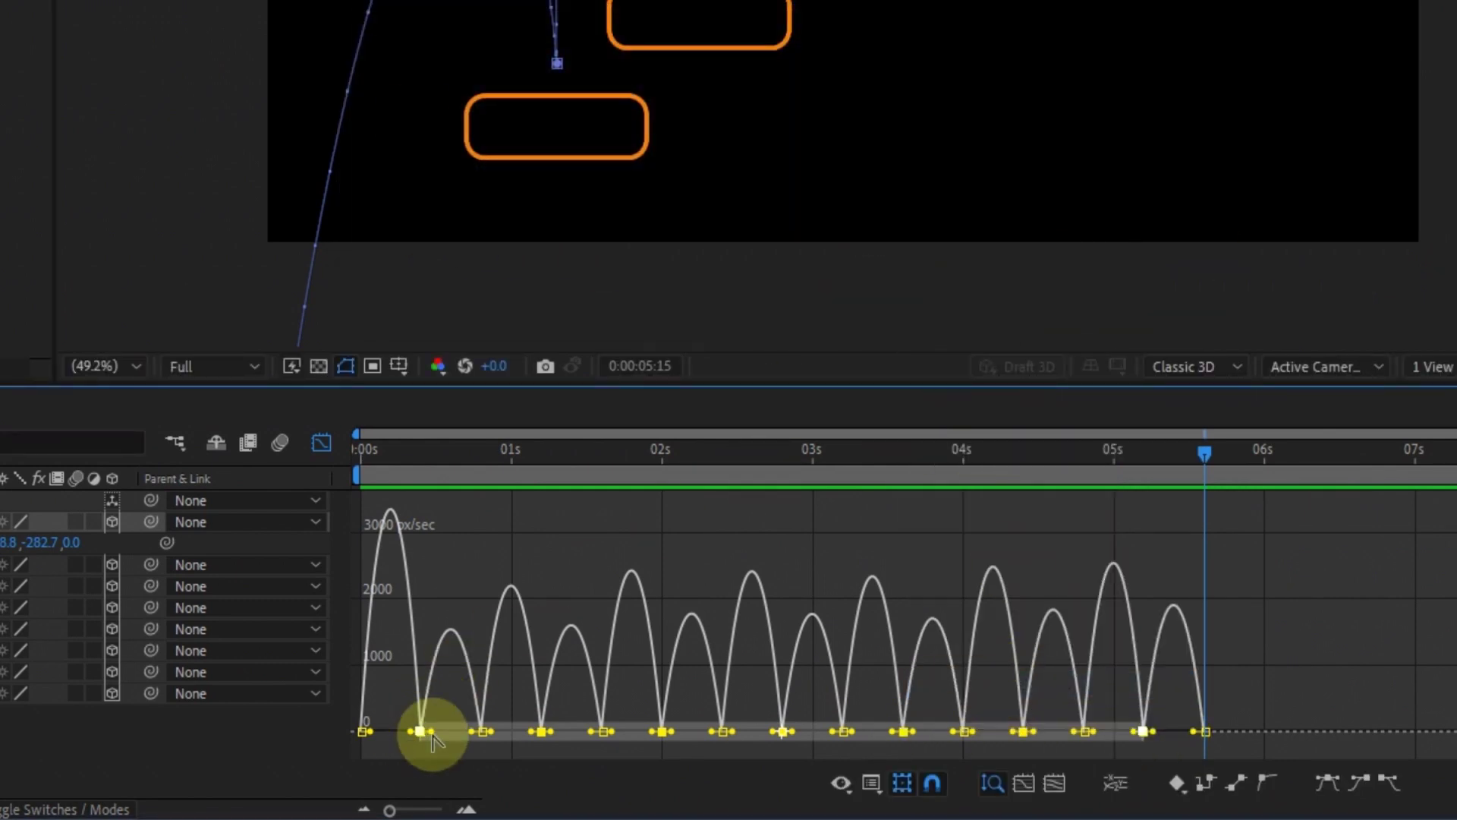
Lengthen the influence handles on both sides of the selected bounce-peak keyframes in the Ball's speed graph
{"action": "left_click_drag", "start_coordinate": [423, 733], "coordinate": [377, 740]}
{"action": "mouse_move", "coordinate": [662, 734]}
{"action": "left_mouse_down"}
{"action": "mouse_move", "coordinate": [665, 719]}
{"action": "mouse_move", "coordinate": [653, 729]}
{"action": "left_mouse_up"}
{"action": "left_click", "coordinate": [321, 442]}
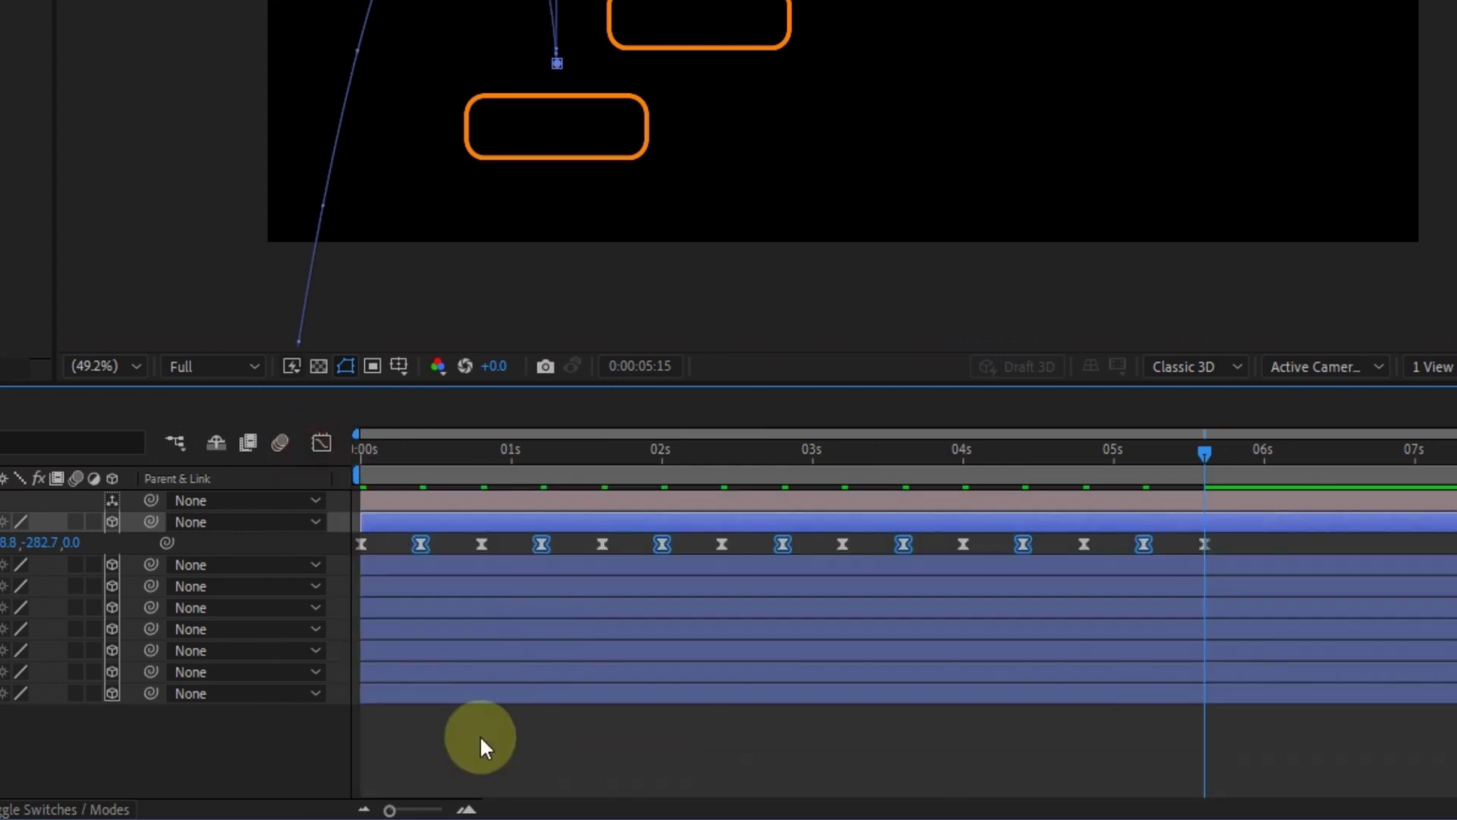
Shorten the influence handles of the Ball's landing keyframes in the speed graph, through to the last keyframe
{"action": "left_click_drag", "start_coordinate": [390, 809], "coordinate": [410, 809]}
{"action": "left_click", "coordinate": [321, 442]}
{"action": "left_click_drag", "start_coordinate": [791, 812], "coordinate": [517, 811]}
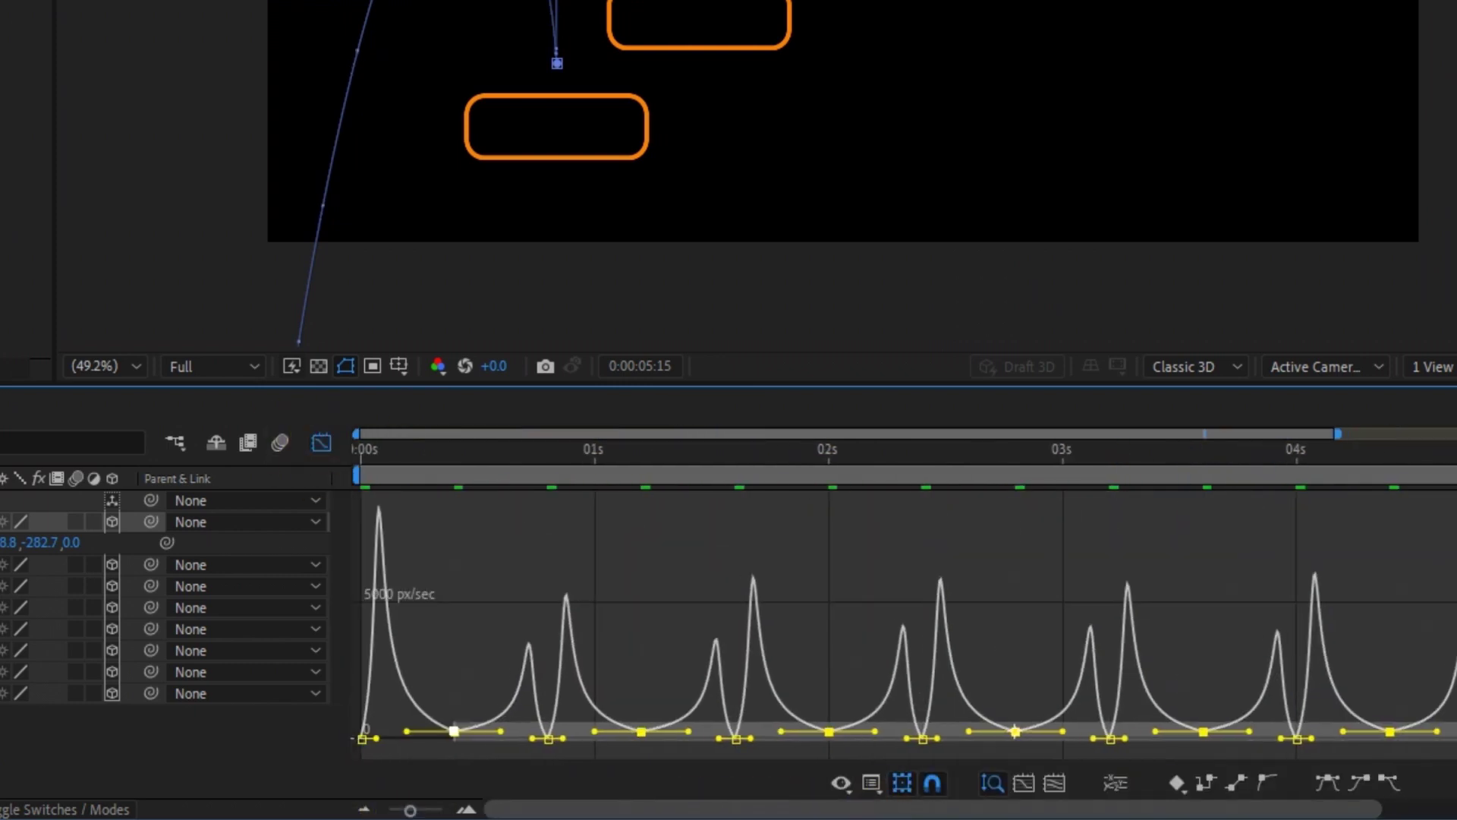
{"action": "left_click_drag", "start_coordinate": [570, 716], "coordinate": [531, 752]}
{"action": "left_click_drag", "start_coordinate": [774, 728], "coordinate": [712, 763]}
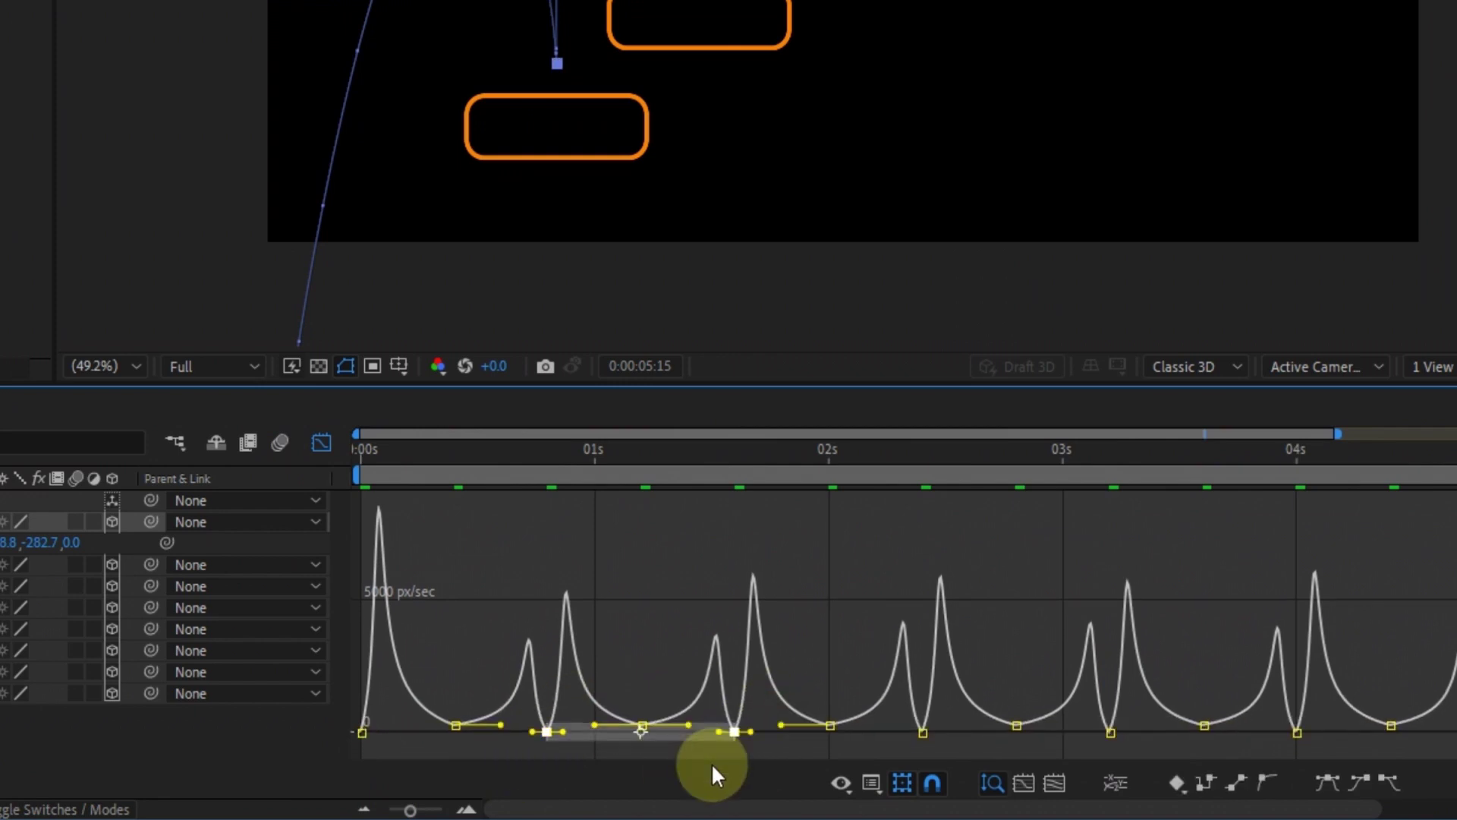
{"action": "left_click", "coordinate": [924, 733], "text": "shift"}
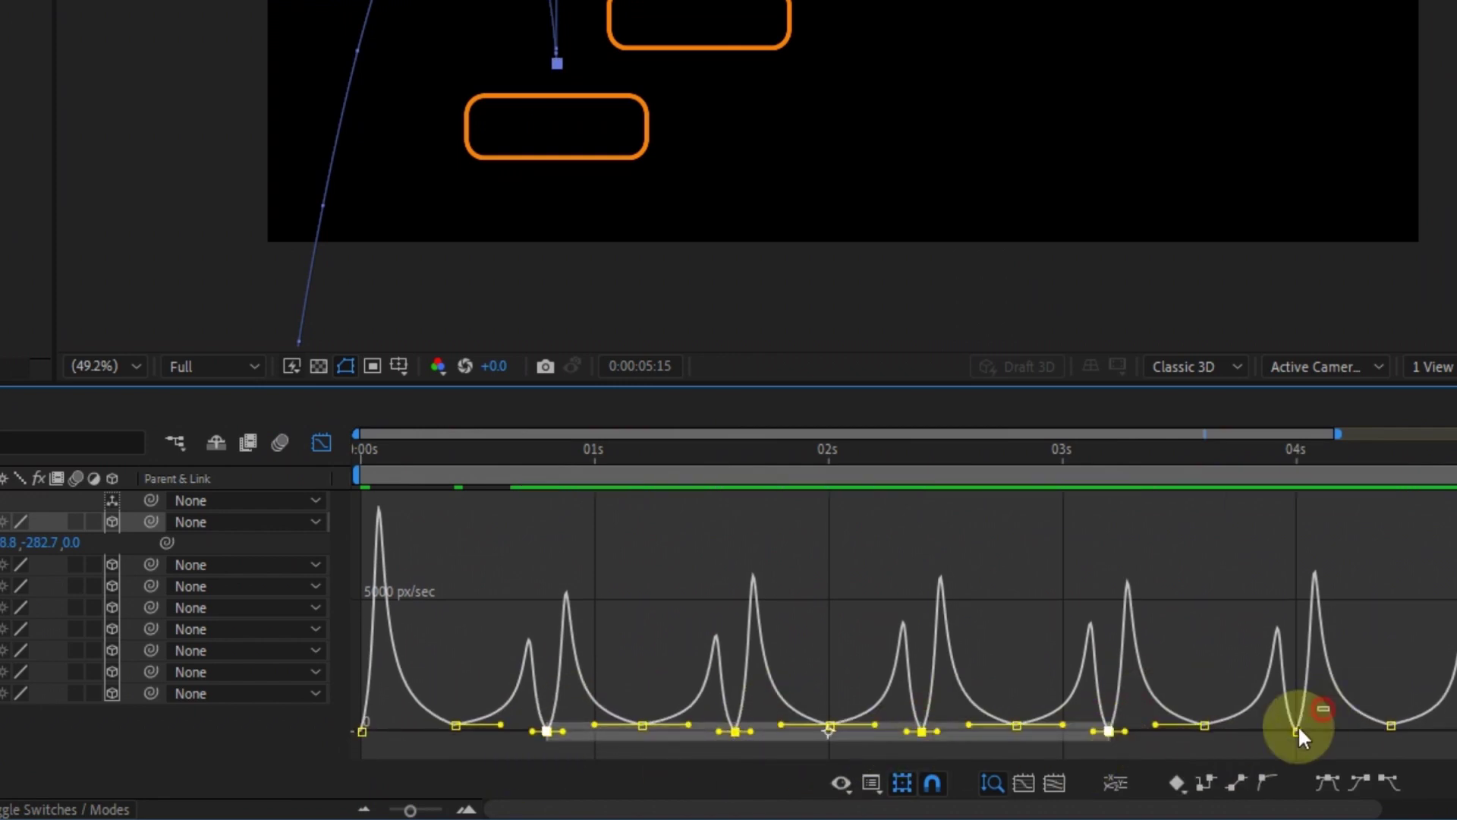
{"action": "scroll", "coordinate": [1450, 616], "scroll_direction": "right", "scroll_amount": 3}
{"action": "left_click_drag", "start_coordinate": [1268, 708], "coordinate": [1236, 737]}
{"action": "left_click", "coordinate": [1418, 740]}
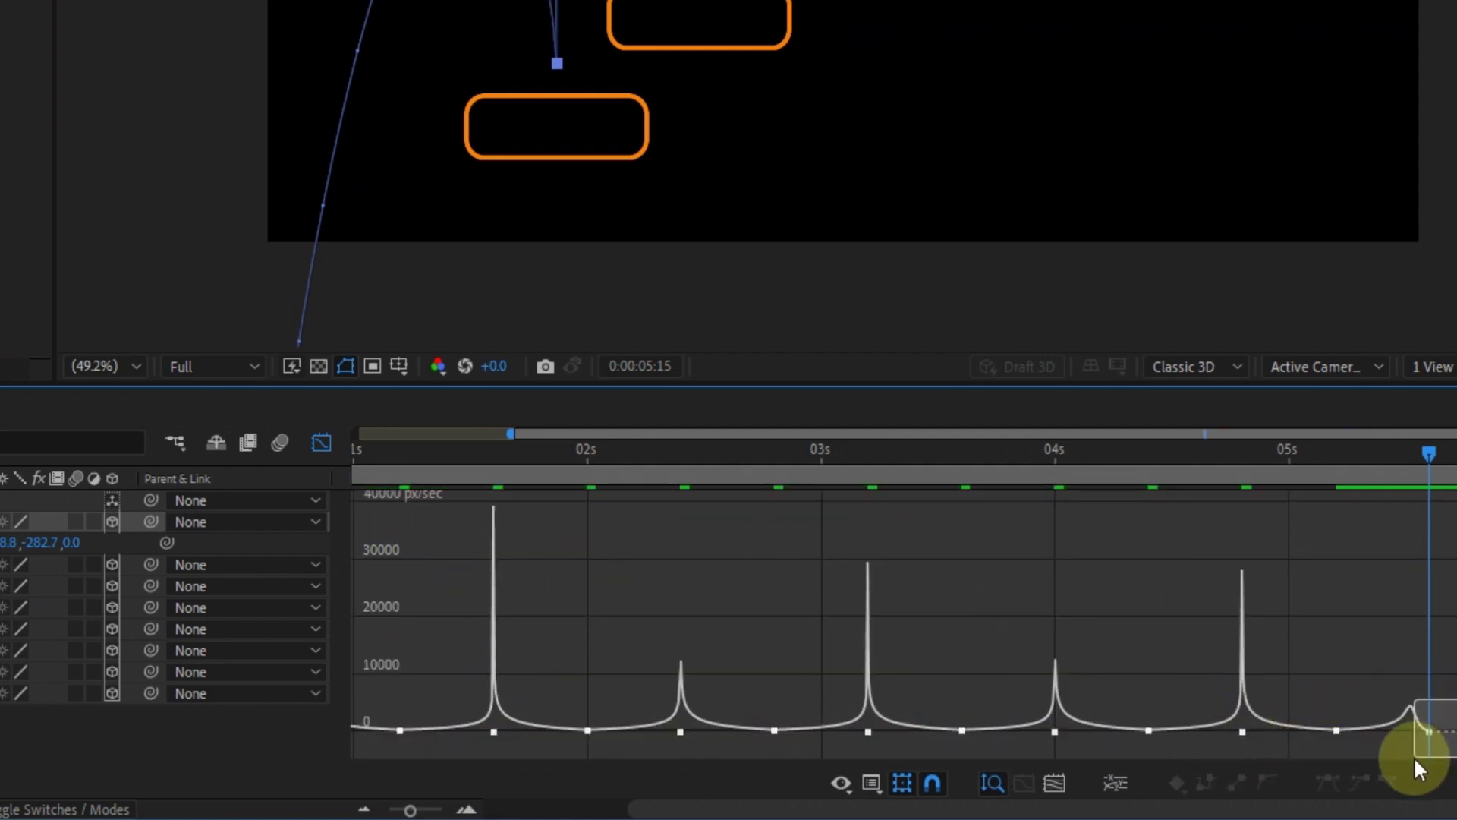
Leave the Graph Editor, set the composition view to 33.3% and preview the Ball's bouncing motion
{"action": "left_click", "coordinate": [321, 442]}
{"action": "left_click", "coordinate": [139, 373]}
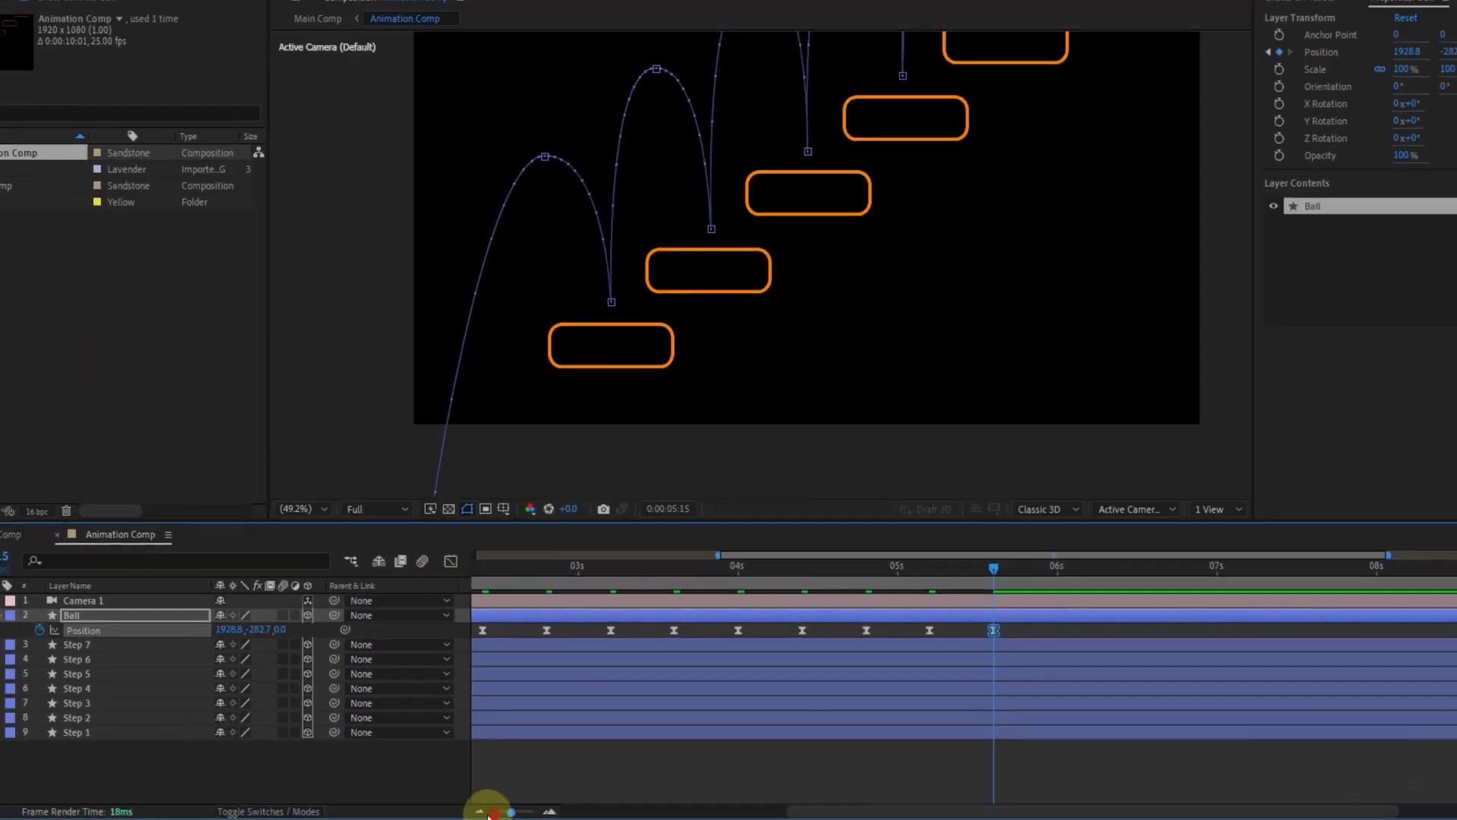
{"action": "left_click", "coordinate": [360, 536]}
{"action": "left_click", "coordinate": [371, 275]}
{"action": "left_click", "coordinate": [357, 535]}
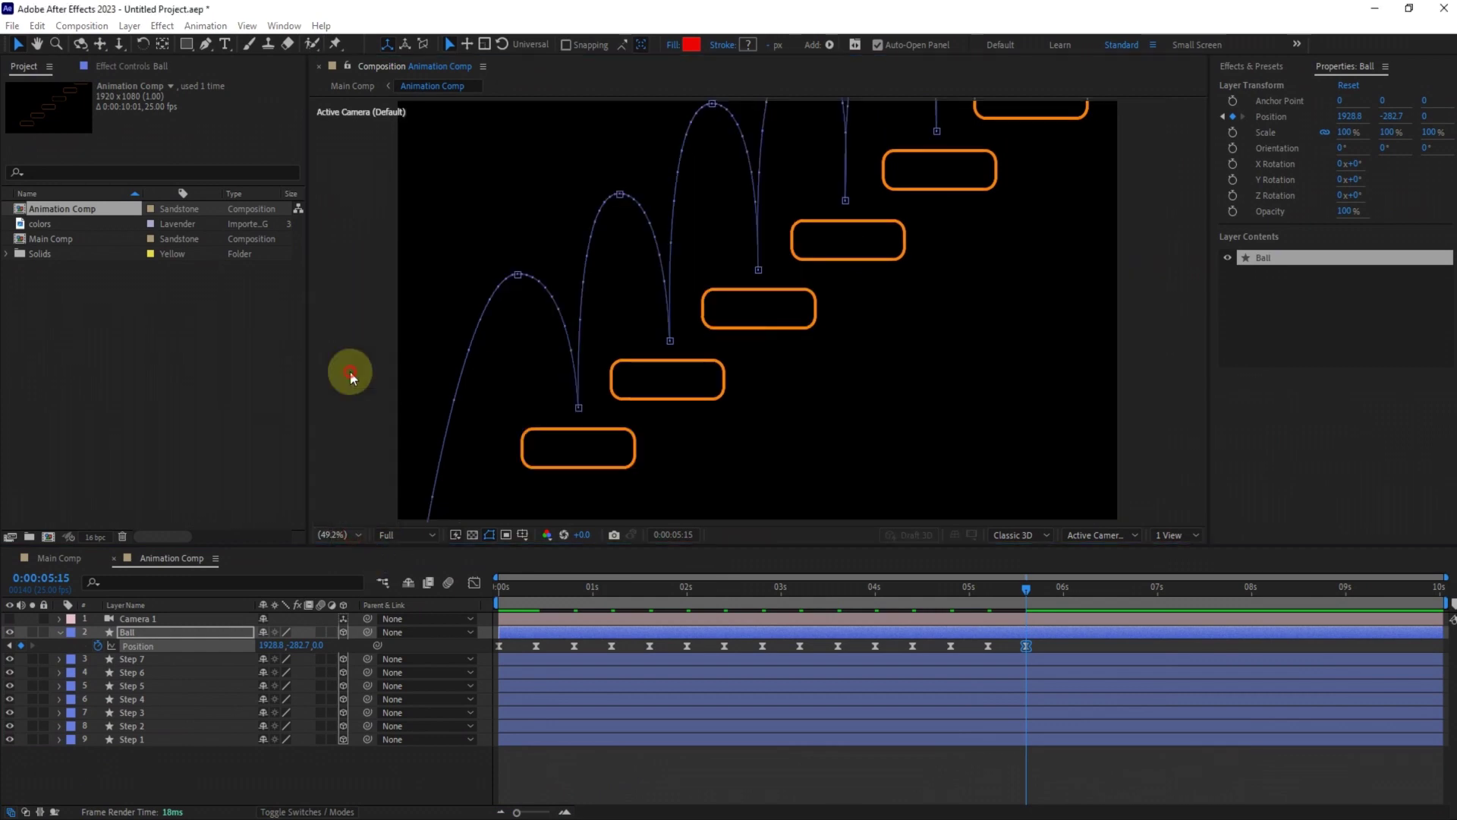
{"action": "left_click", "coordinate": [352, 377]}
{"action": "left_click", "coordinate": [668, 783]}
{"action": "left_click", "coordinate": [667, 784]}
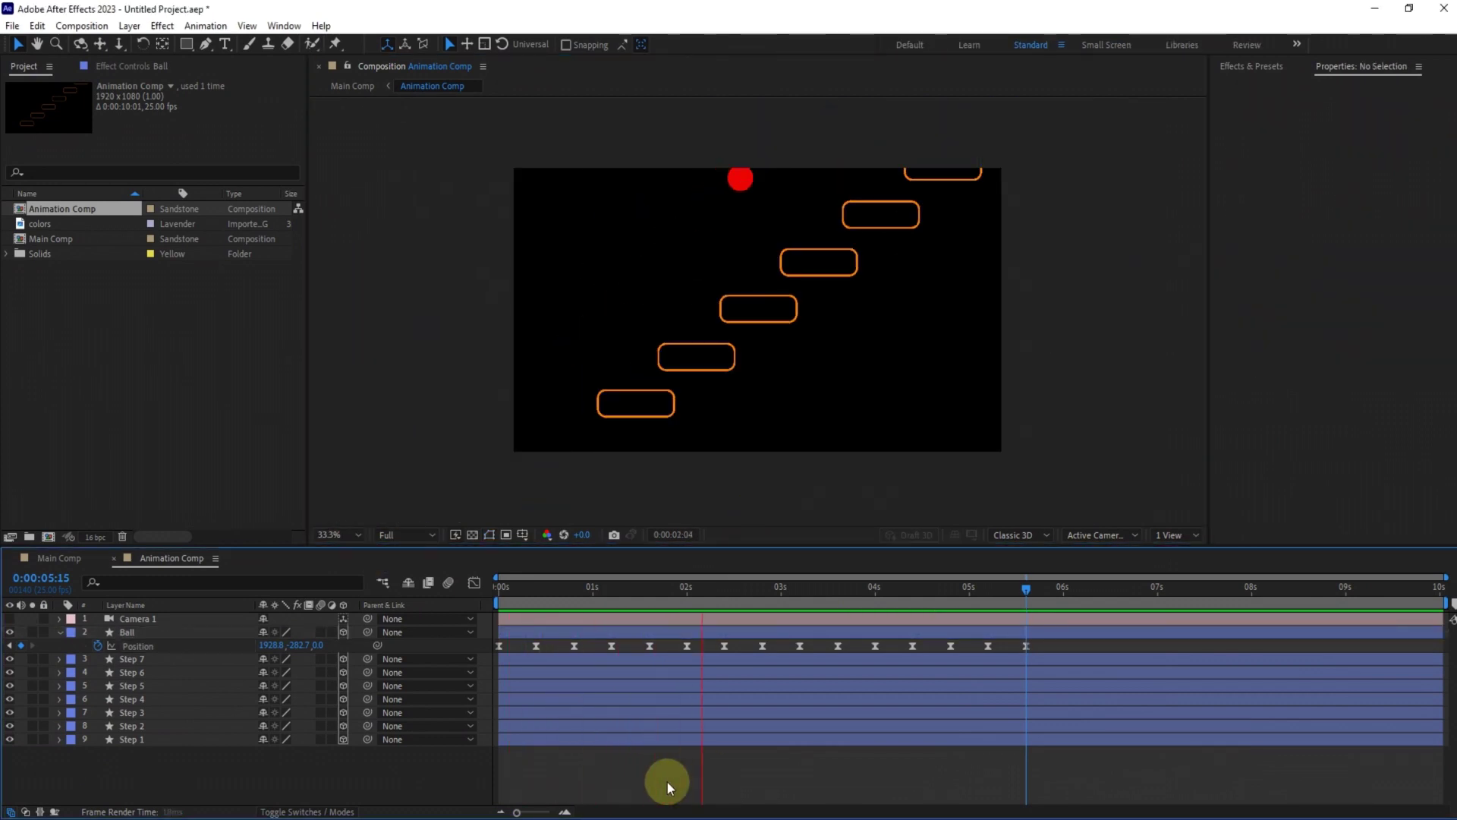
Change the Ball's fill color to white and preview the animation
{"action": "left_click", "coordinate": [744, 184]}
{"action": "left_click", "coordinate": [691, 44]}
{"action": "left_click_drag", "start_coordinate": [1073, 456], "coordinate": [988, 374]}
{"action": "left_click", "coordinate": [1347, 383]}
{"action": "left_click", "coordinate": [650, 645]}
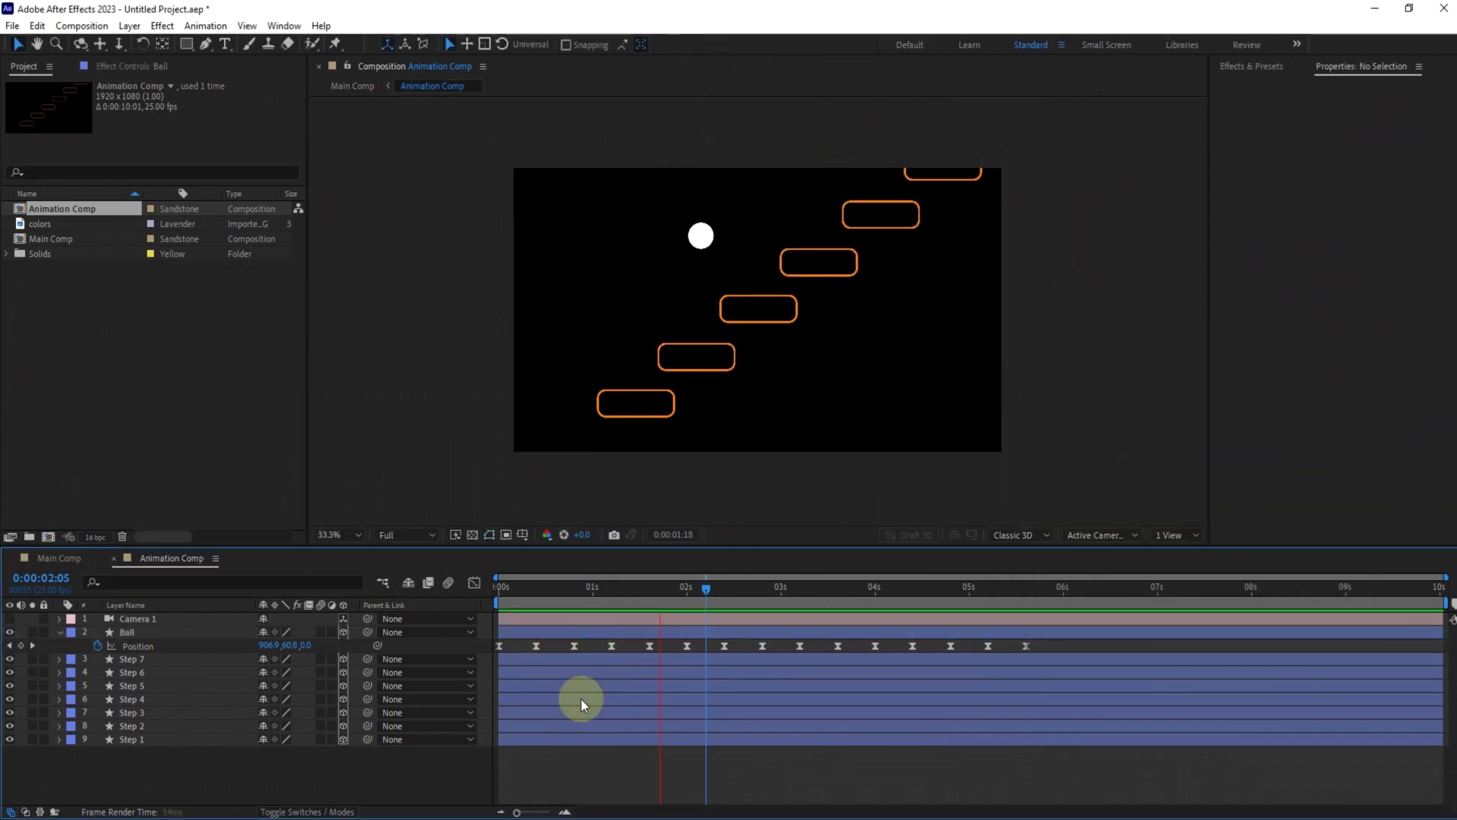
{"action": "key", "text": "space"}
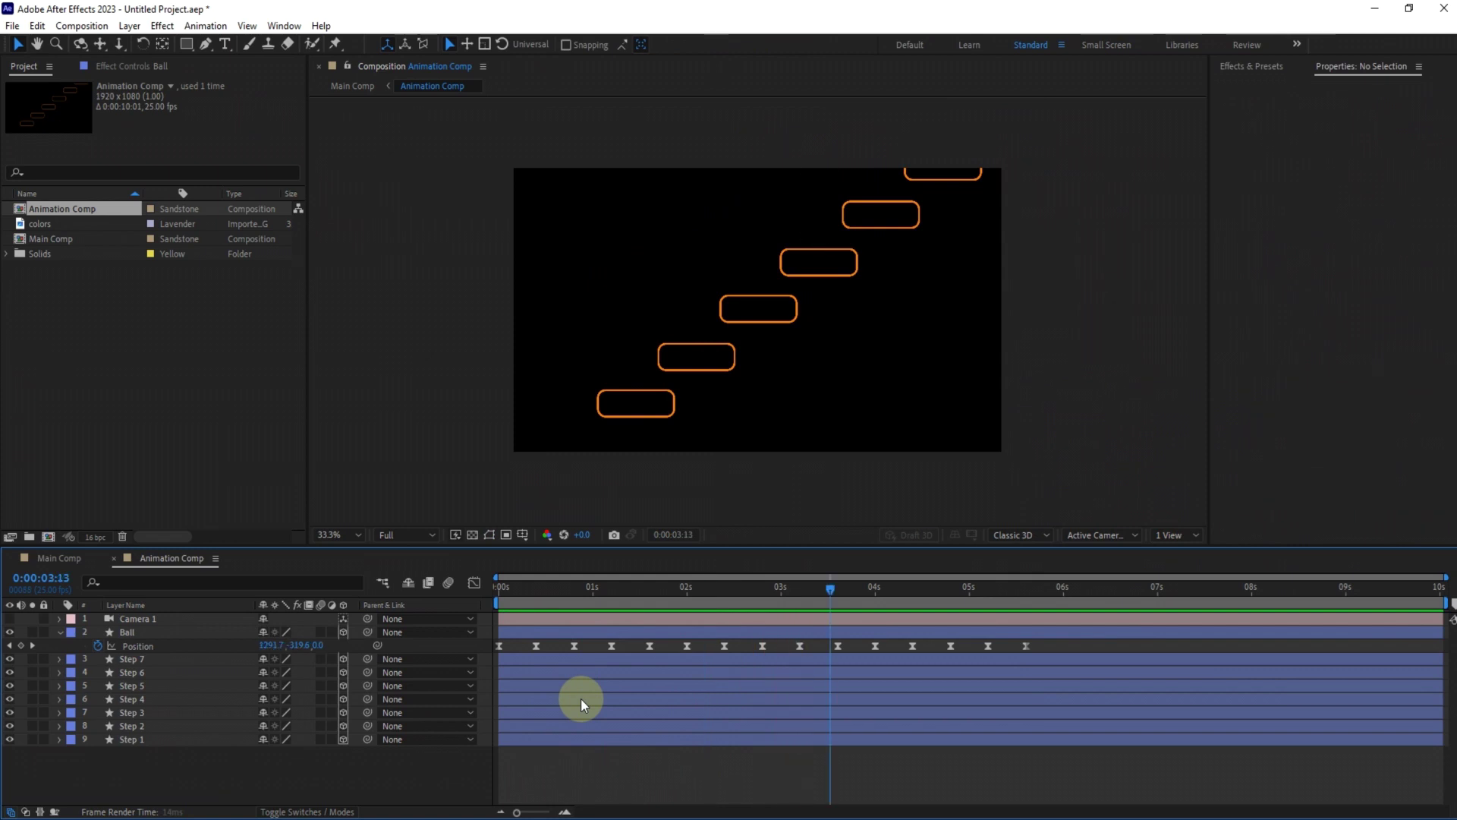
Reset Camera 1's transform values and make the camera layer active again
{"action": "left_click", "coordinate": [148, 618]}
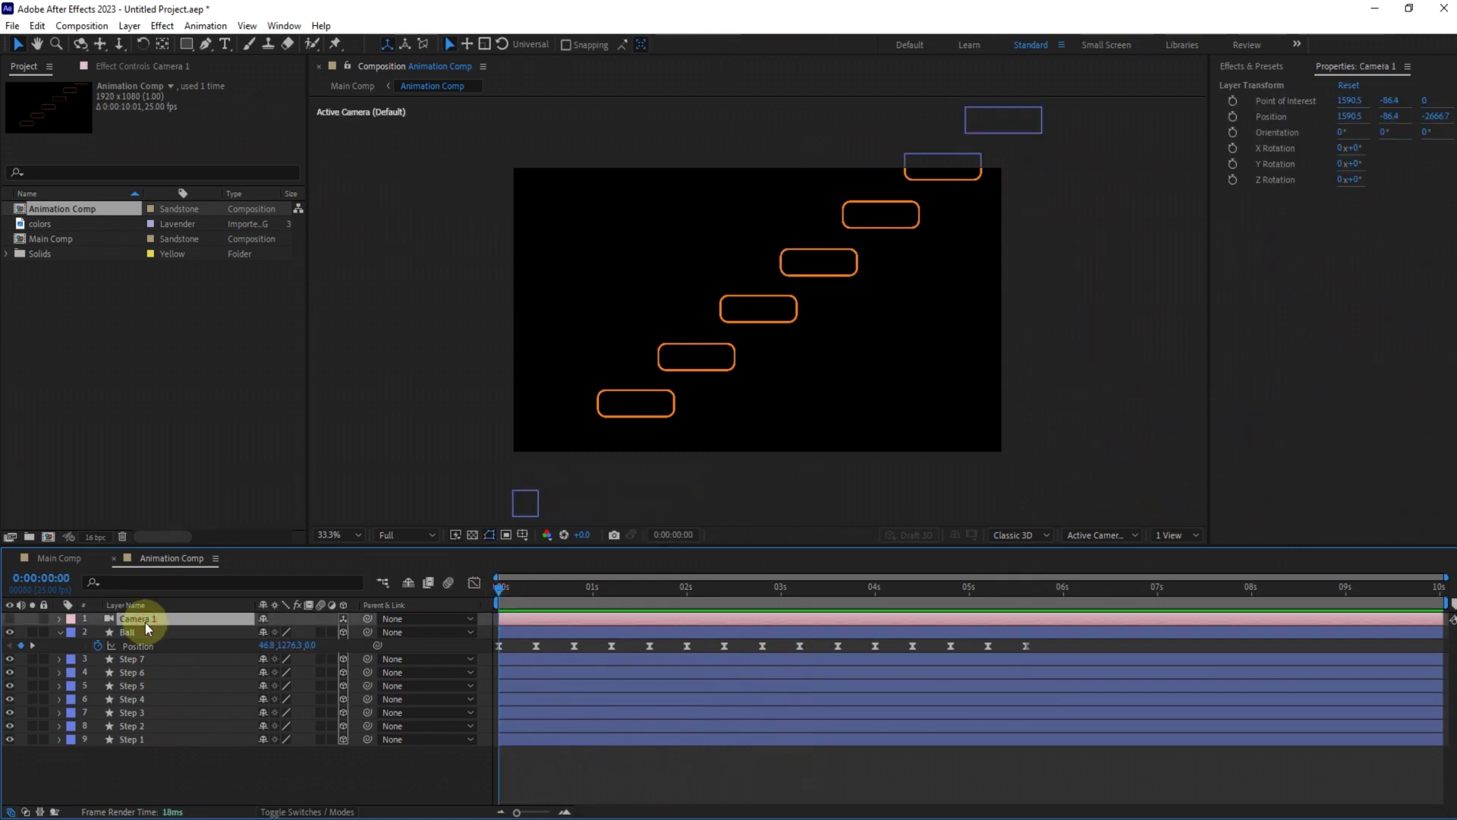
{"action": "left_click", "coordinate": [57, 620]}
{"action": "key", "text": "F2"}
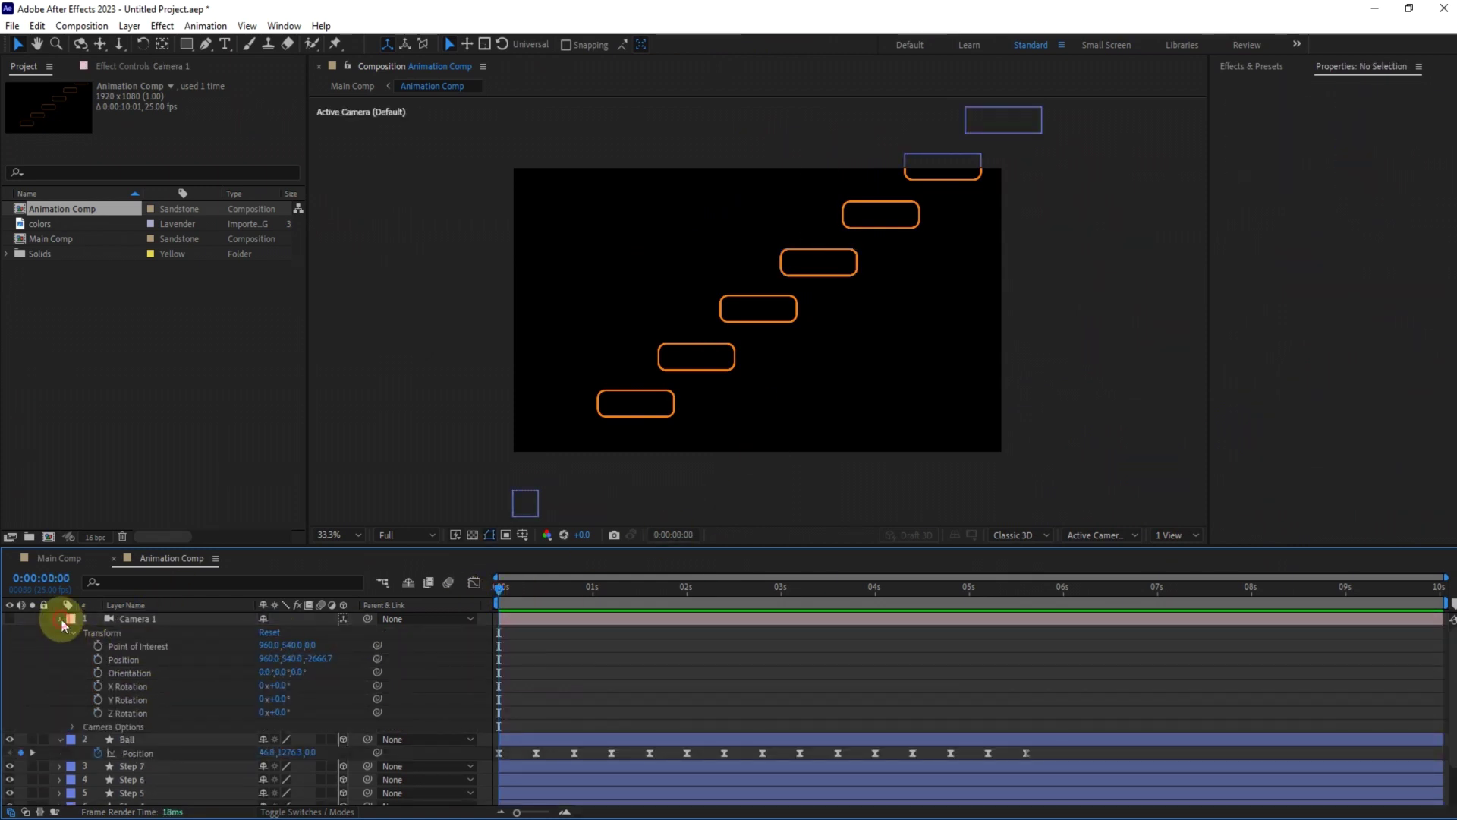
{"action": "left_click", "coordinate": [60, 619]}
{"action": "left_click", "coordinate": [59, 632]}
{"action": "left_click", "coordinate": [9, 618]}
Add Point of Interest and Position keyframes to Camera 1 at 0:00:01:10 and show only the animated properties
{"action": "left_click", "coordinate": [121, 618]}
{"action": "key", "text": "p"}
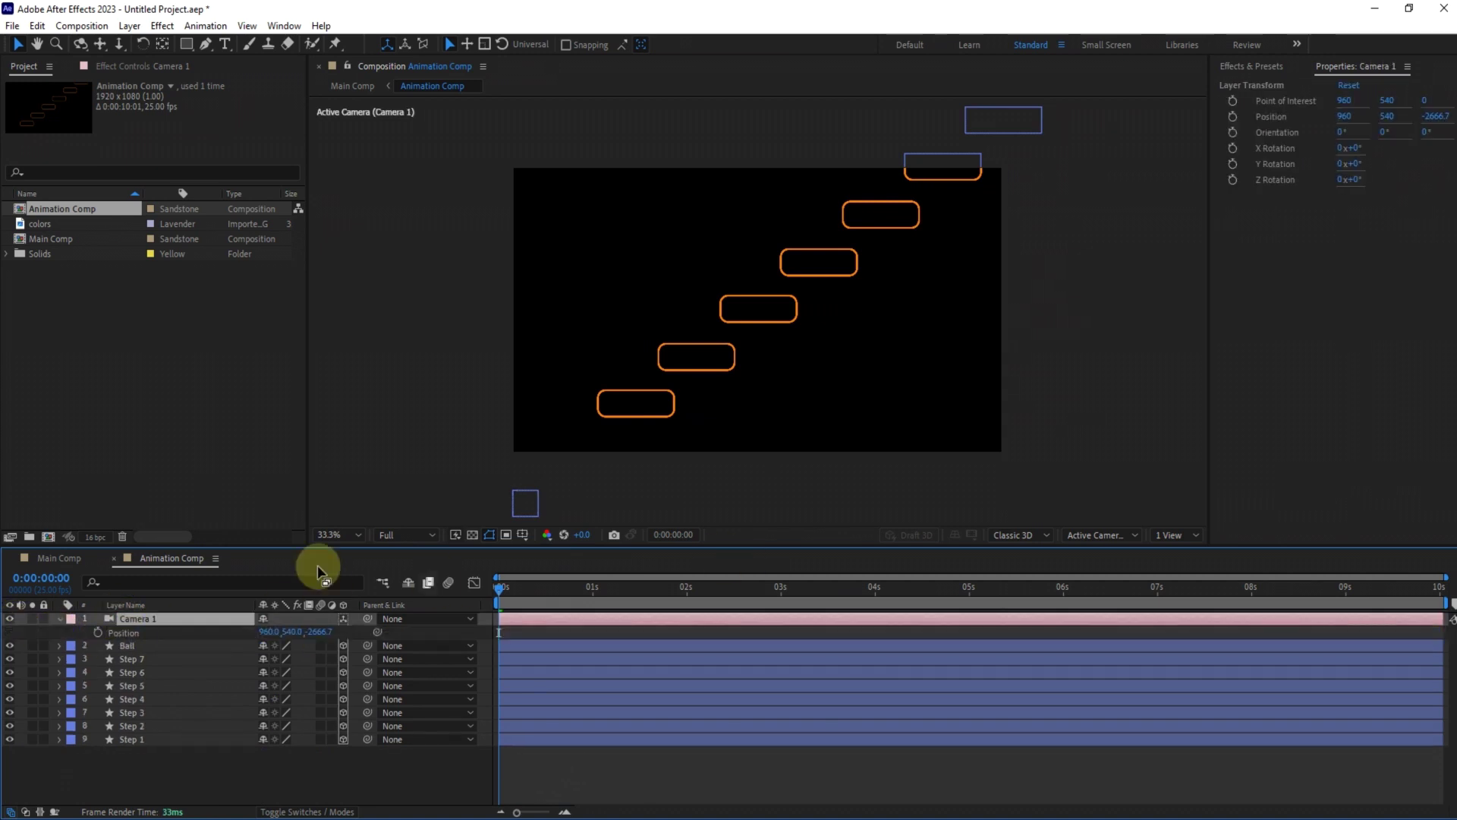
{"action": "left_click", "coordinate": [60, 620]}
{"action": "left_click", "coordinate": [602, 652]}
{"action": "left_click", "coordinate": [592, 589]}
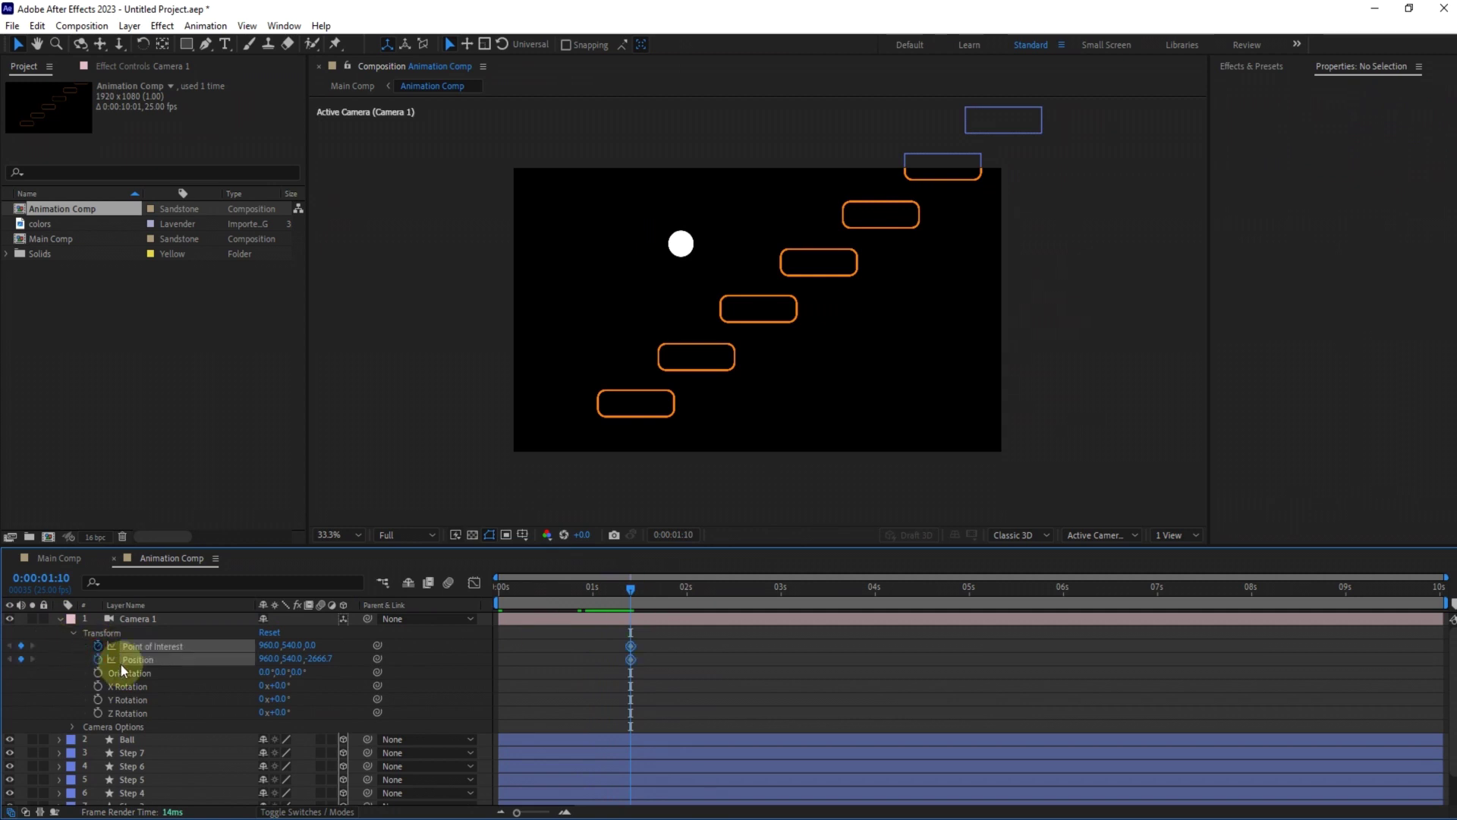
{"action": "key", "text": "u"}
End the work area at about 6 seconds and turn on the Title/Action Safe guides with Camera 1 selected at 0:00:05:10
{"action": "left_click_drag", "start_coordinate": [1067, 617], "coordinate": [1065, 618]}
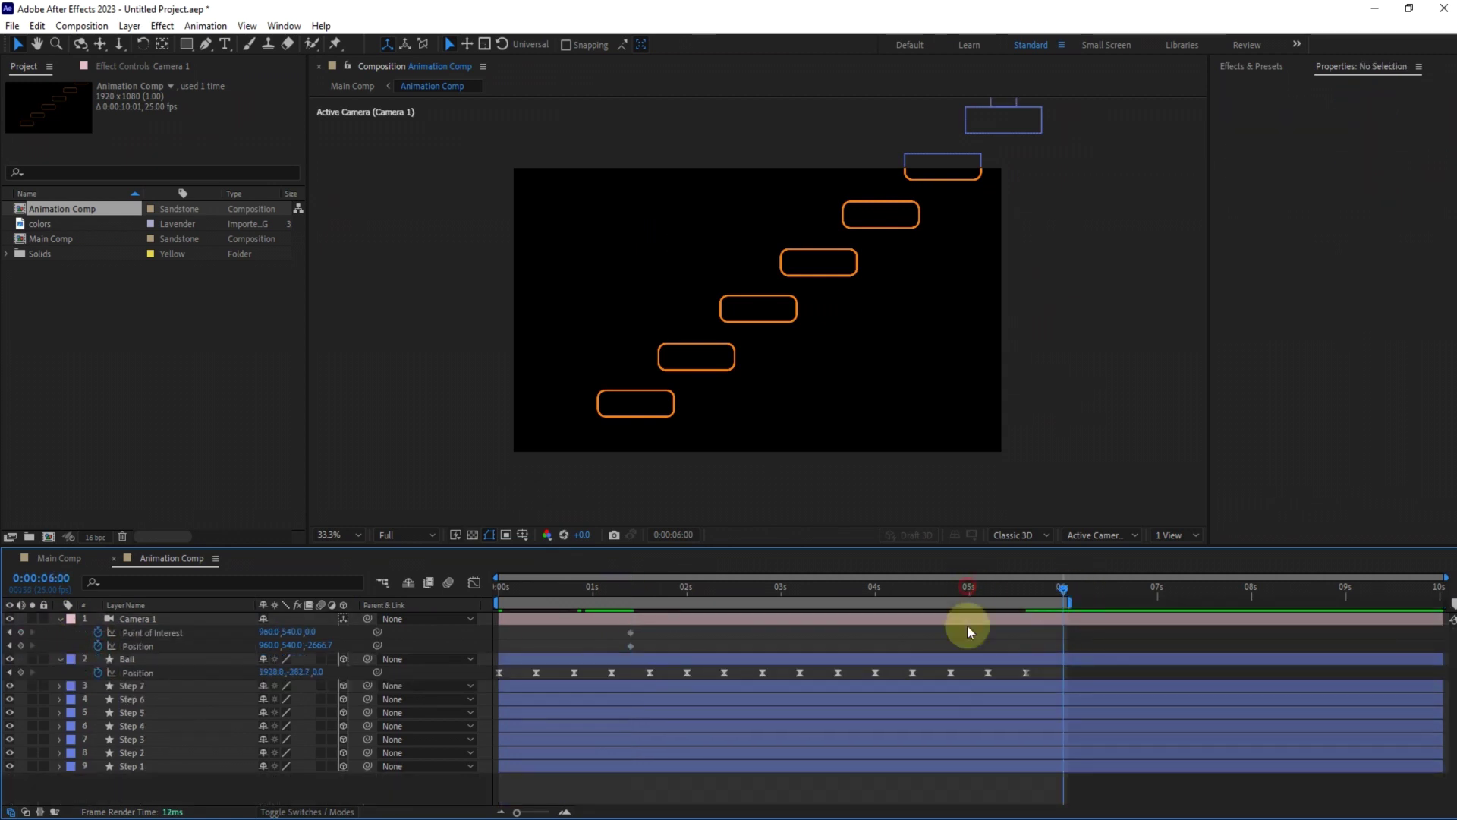
{"action": "left_click", "coordinate": [945, 621]}
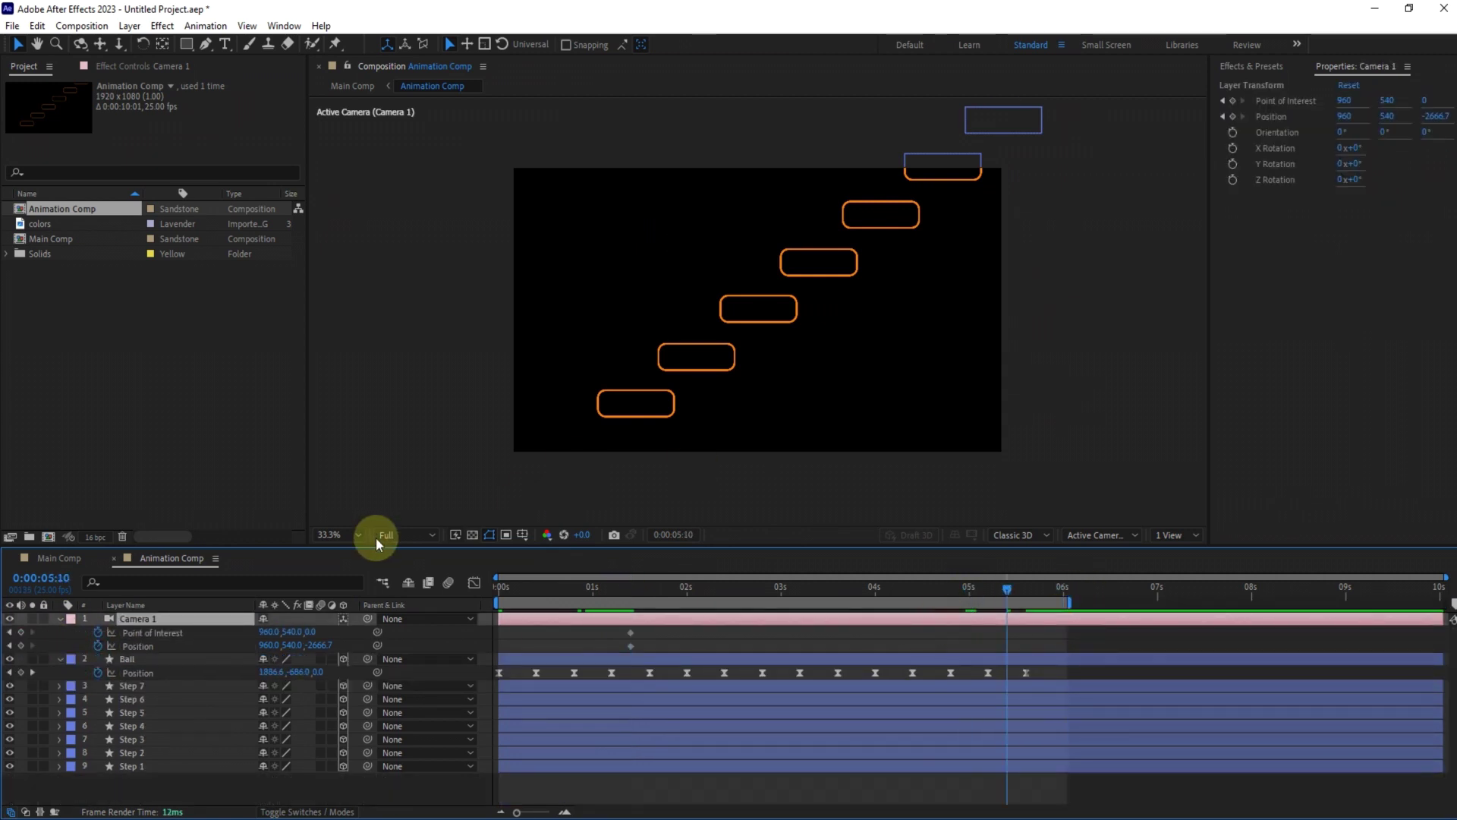
{"action": "left_click", "coordinate": [522, 534]}
{"action": "left_click", "coordinate": [577, 553]}
Pan Camera 1 at 0:00:05:10 until Step 7 sits at the center of the frame, and preview the camera move
{"action": "left_click", "coordinate": [105, 48]}
{"action": "left_click_drag", "start_coordinate": [950, 212], "coordinate": [707, 403]}
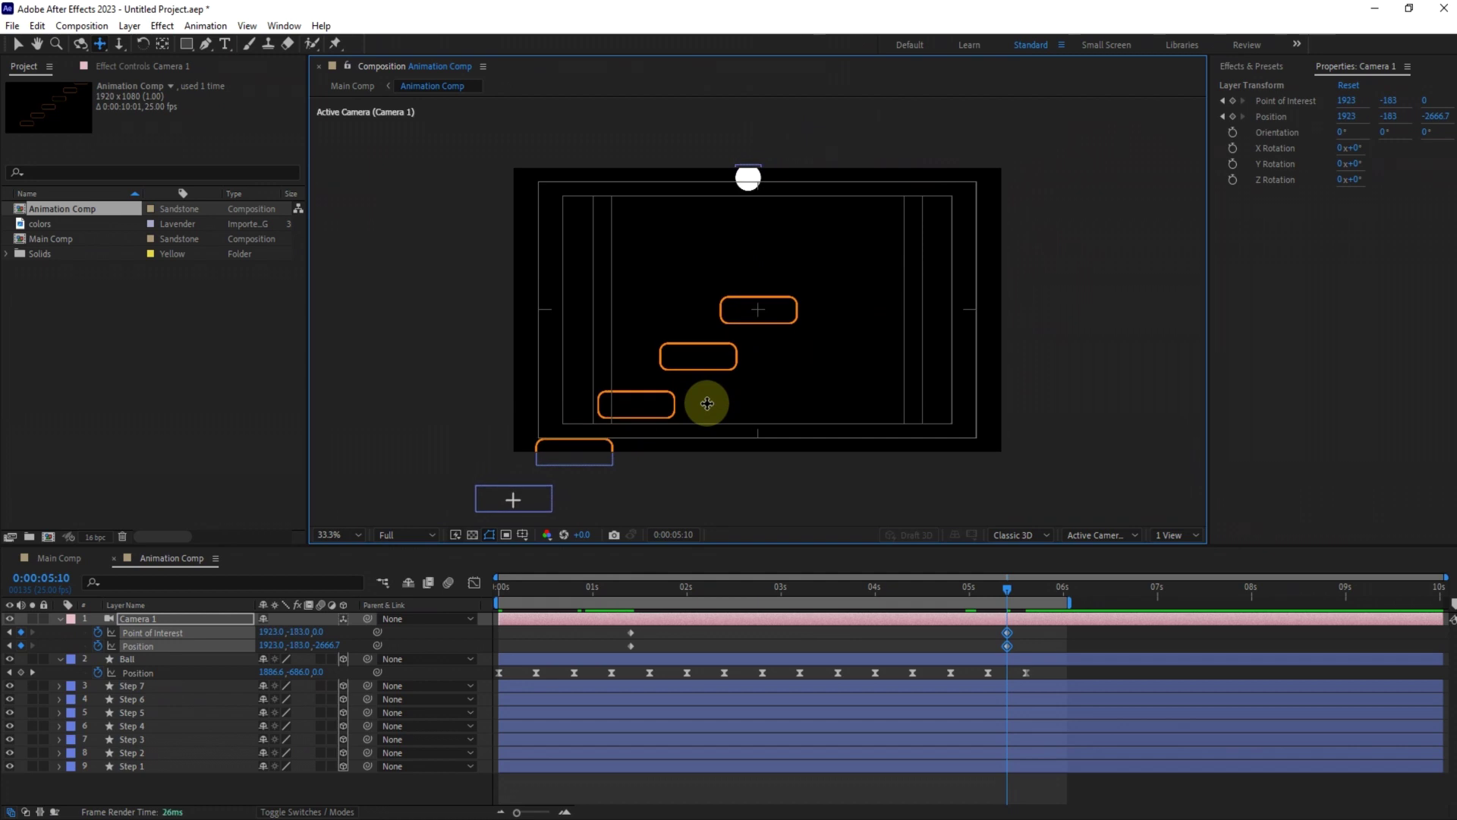
{"action": "left_click", "coordinate": [936, 636]}
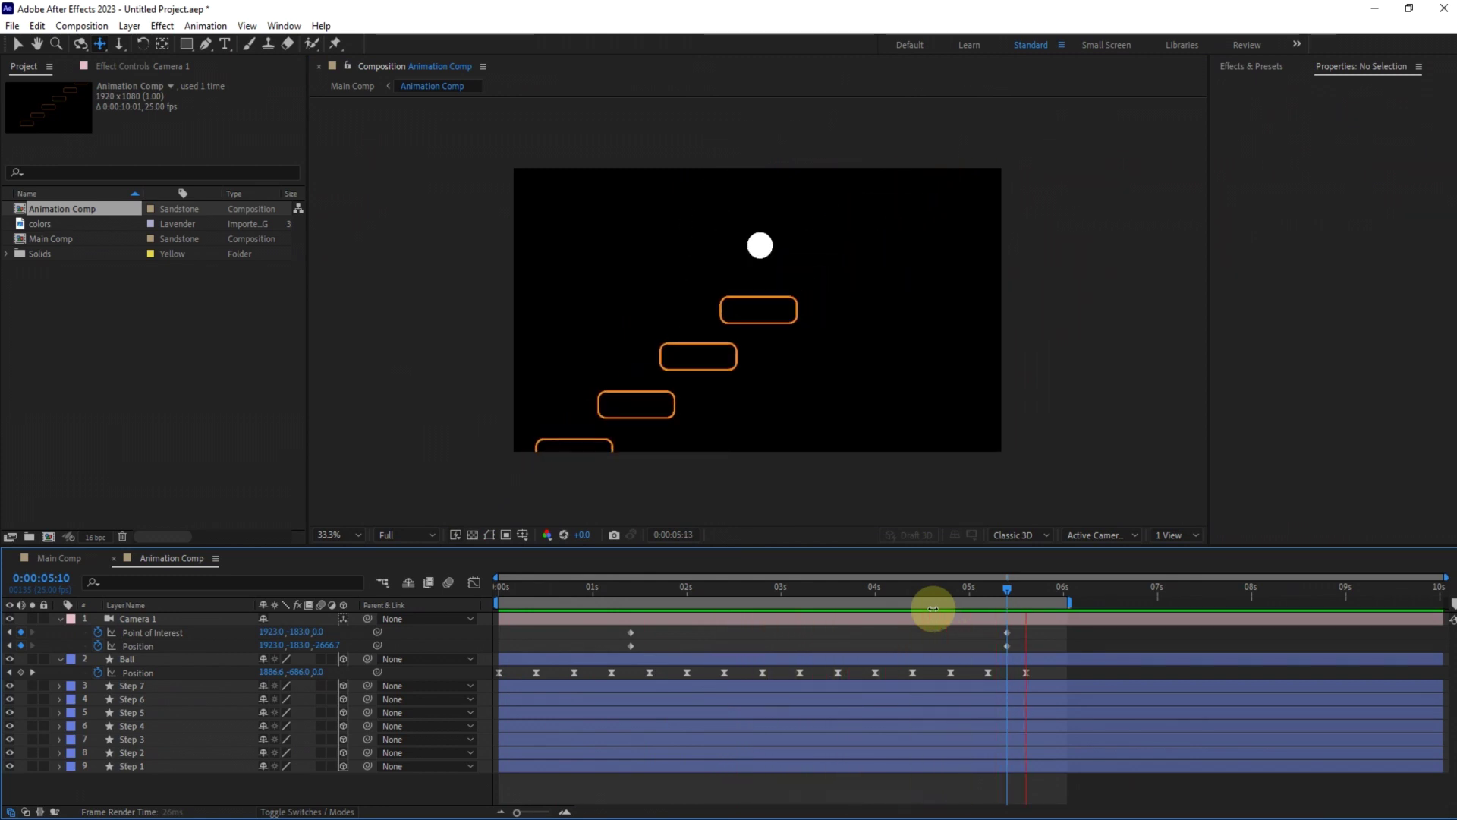
{"action": "key", "text": "space"}
Apply Easy Ease to Camera 1's Point of Interest and Position keyframes
{"action": "left_click_drag", "start_coordinate": [589, 632], "coordinate": [1020, 650]}
{"action": "right_click", "coordinate": [996, 641]}
{"action": "left_click", "coordinate": [1240, 687]}
Shorten the influence handles of Camera 1's start and end keyframes in the speed graph and preview the result
{"action": "left_click", "coordinate": [474, 583]}
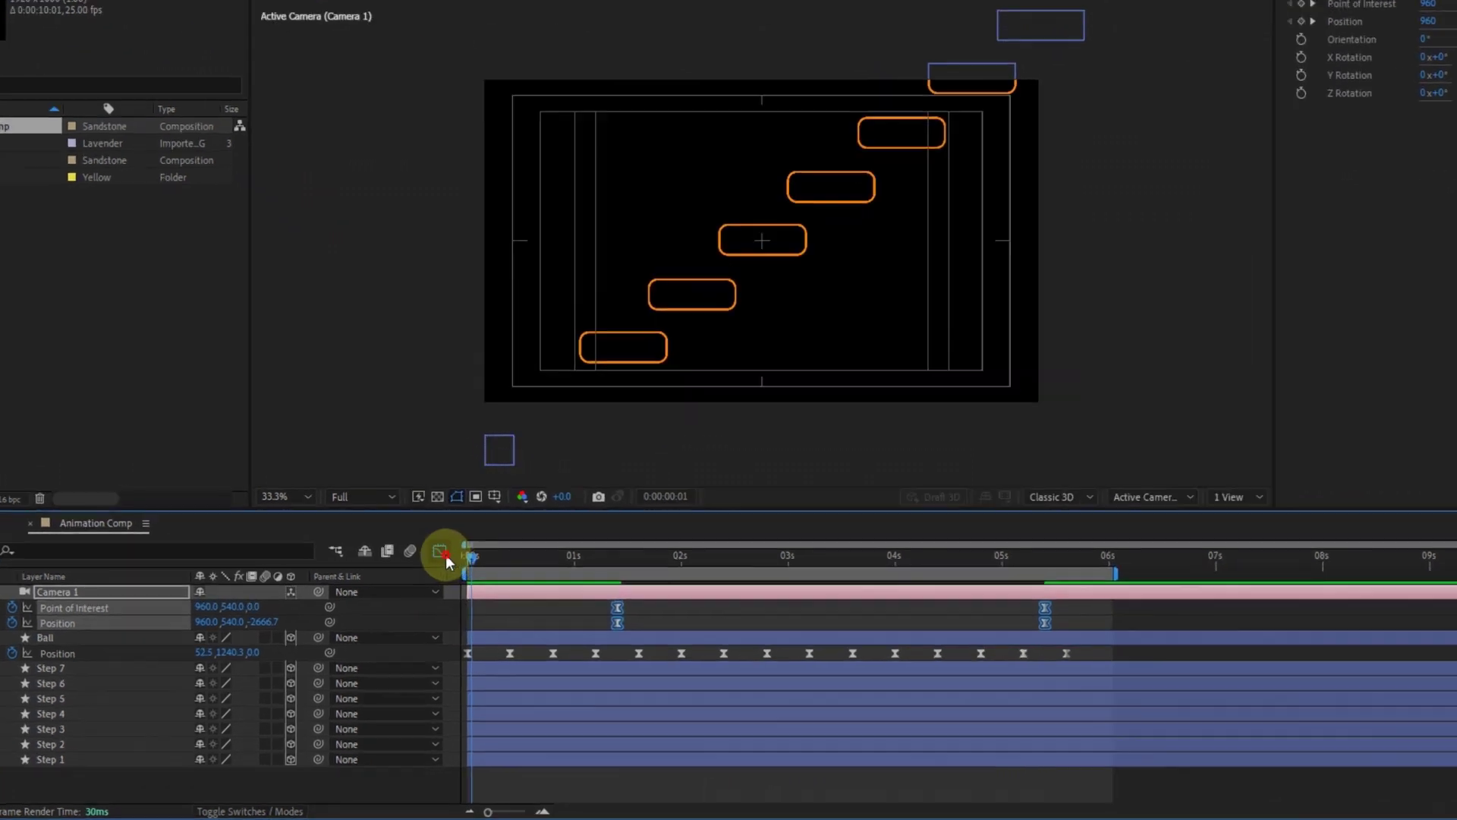
{"action": "left_click_drag", "start_coordinate": [650, 764], "coordinate": [630, 733]}
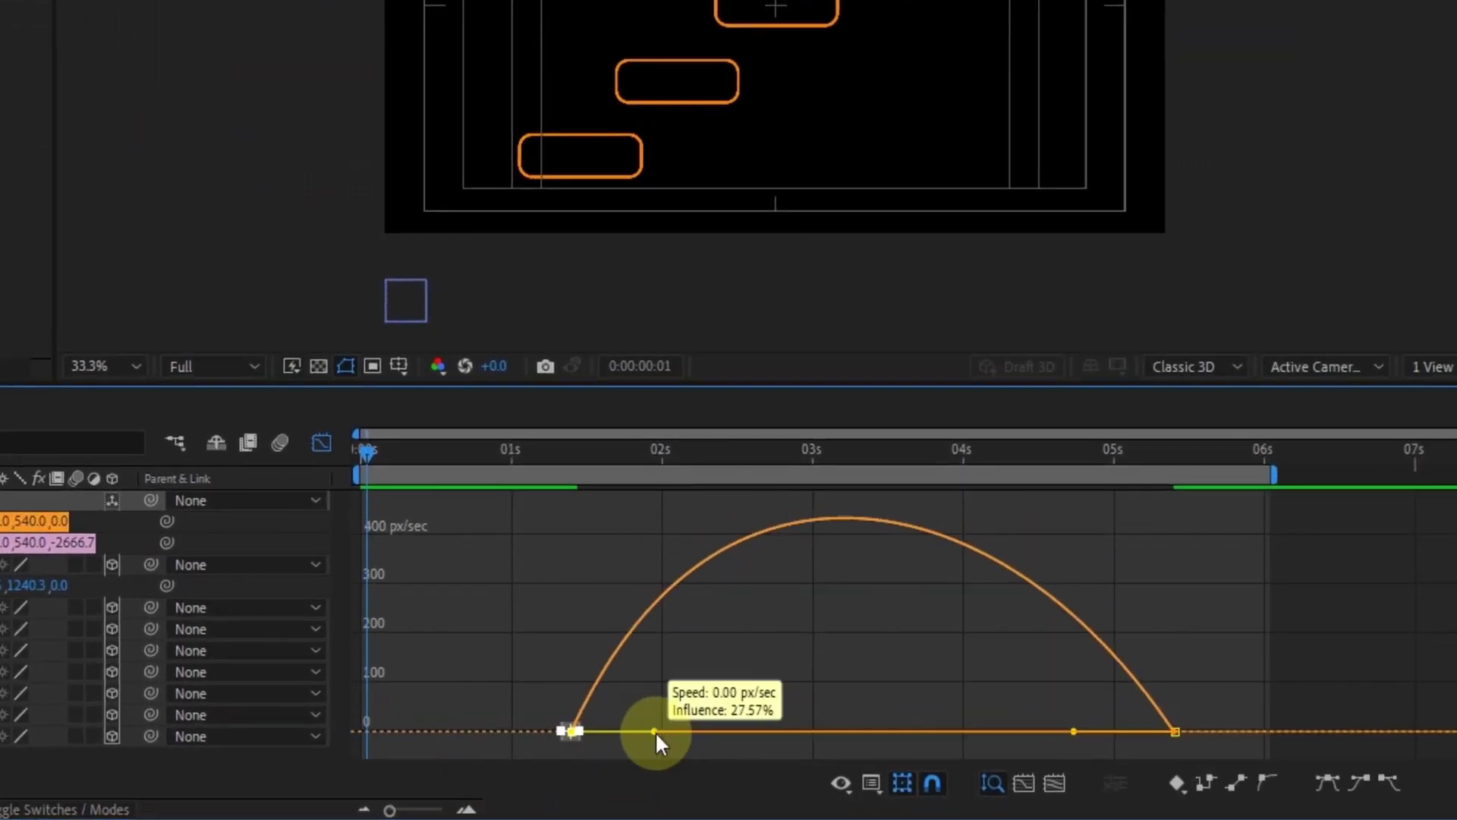
{"action": "left_click", "coordinate": [1071, 730]}
{"action": "left_click_drag", "start_coordinate": [1064, 728], "coordinate": [1109, 731]}
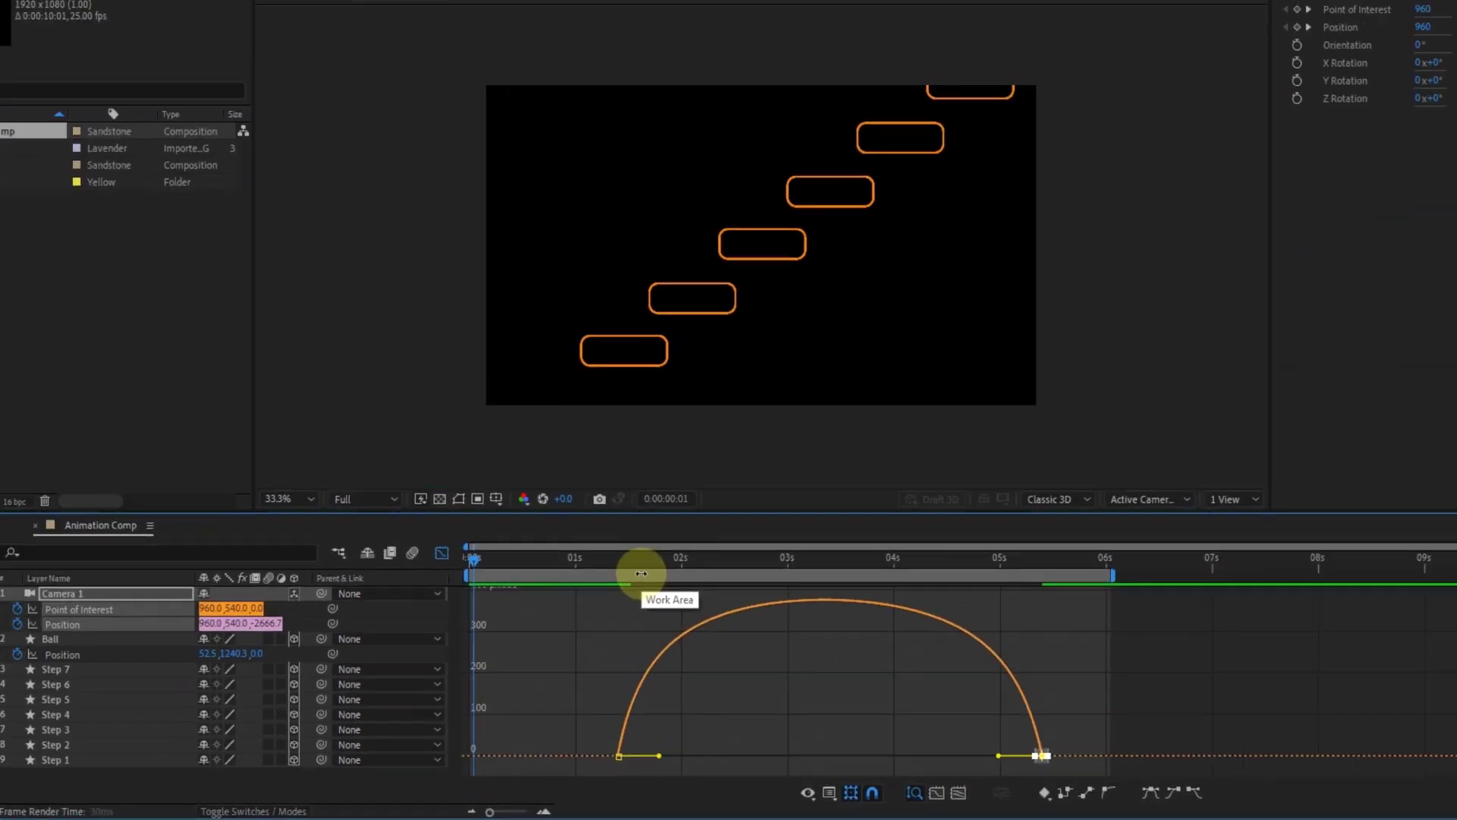
{"action": "key", "text": "space"}
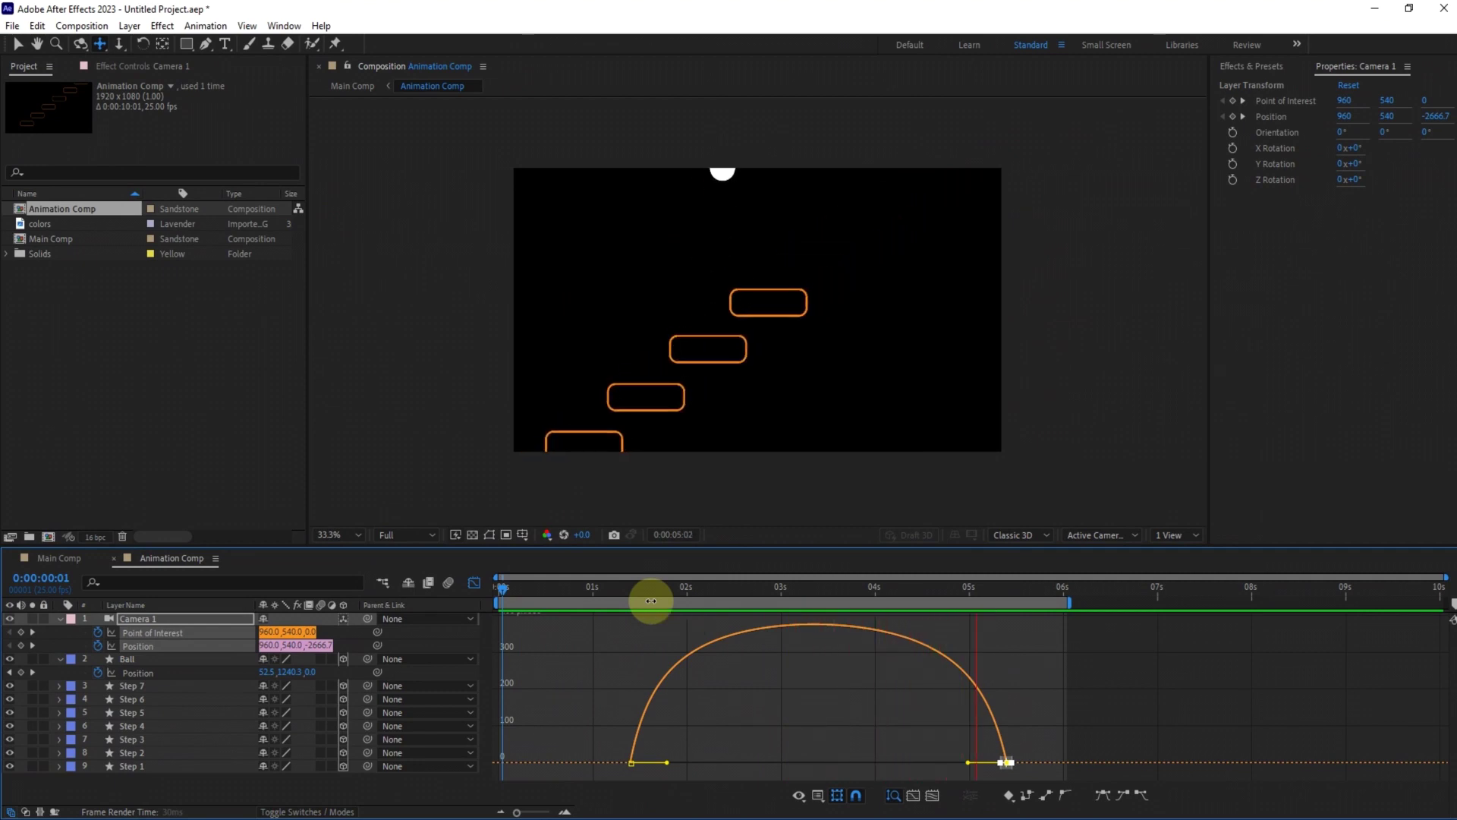
{"action": "key", "text": "space"}
{"action": "left_click", "coordinate": [474, 582]}
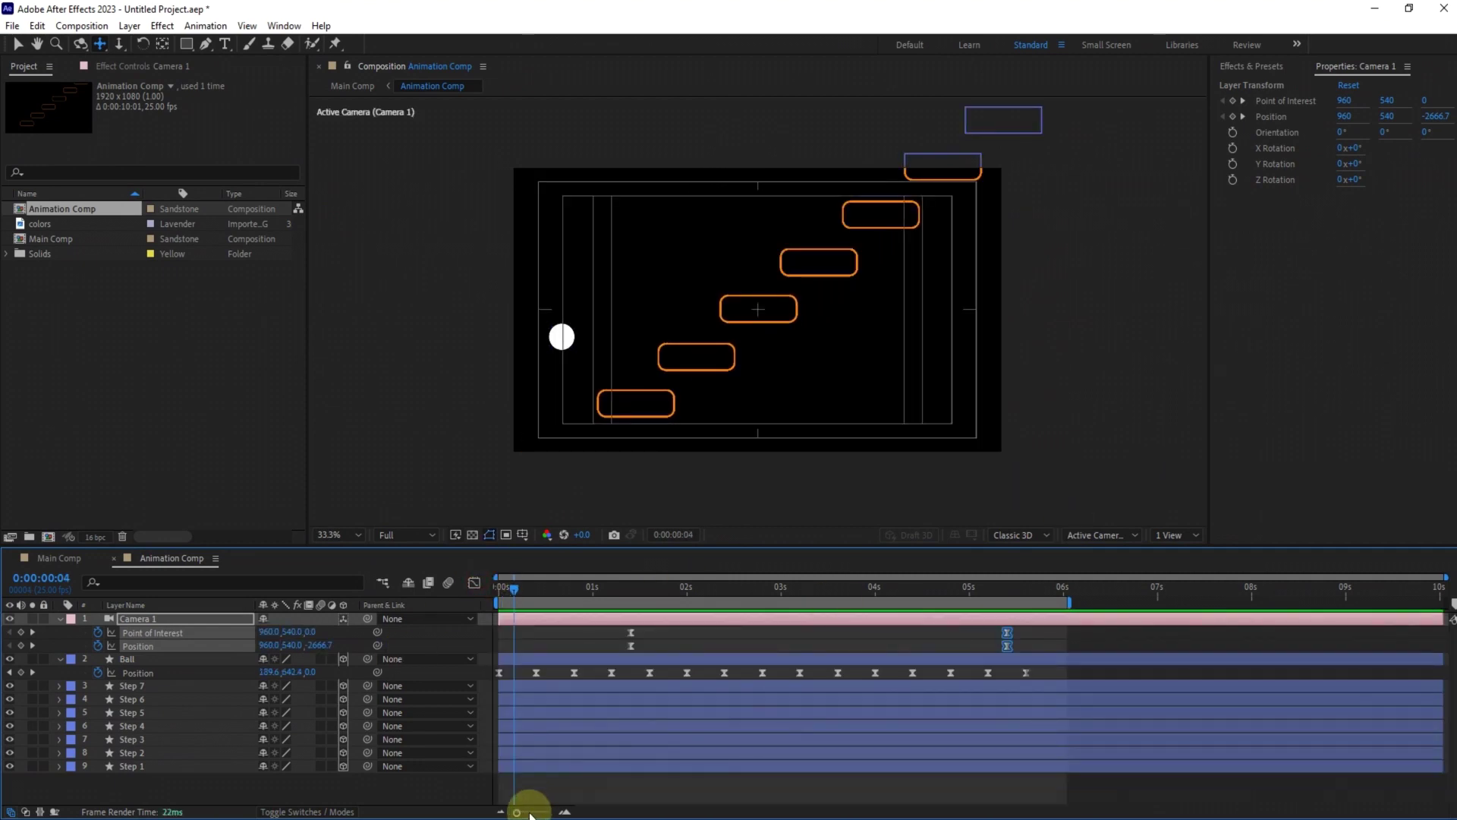
Lower the Ball's bounce peak at 0:00:05:05 by 30 px and preview the animation
{"action": "left_click", "coordinate": [562, 787]}
{"action": "left_click", "coordinate": [986, 589]}
{"action": "key", "text": "shift+Down"}
{"action": "key", "text": "shift+Down"}
{"action": "key", "text": "shift+Down"}
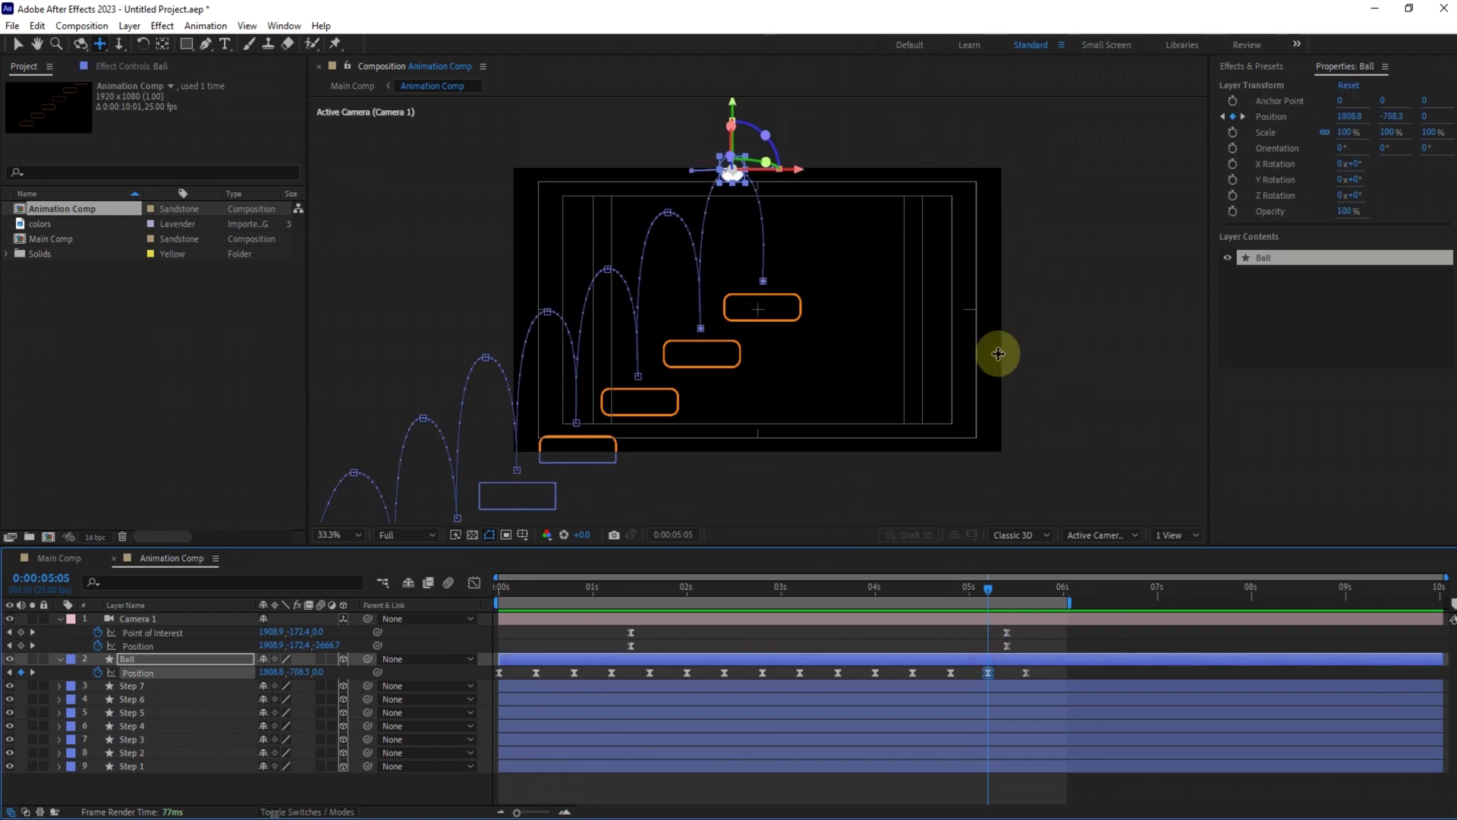
{"action": "left_click", "coordinate": [1009, 357]}
{"action": "key", "text": "space"}
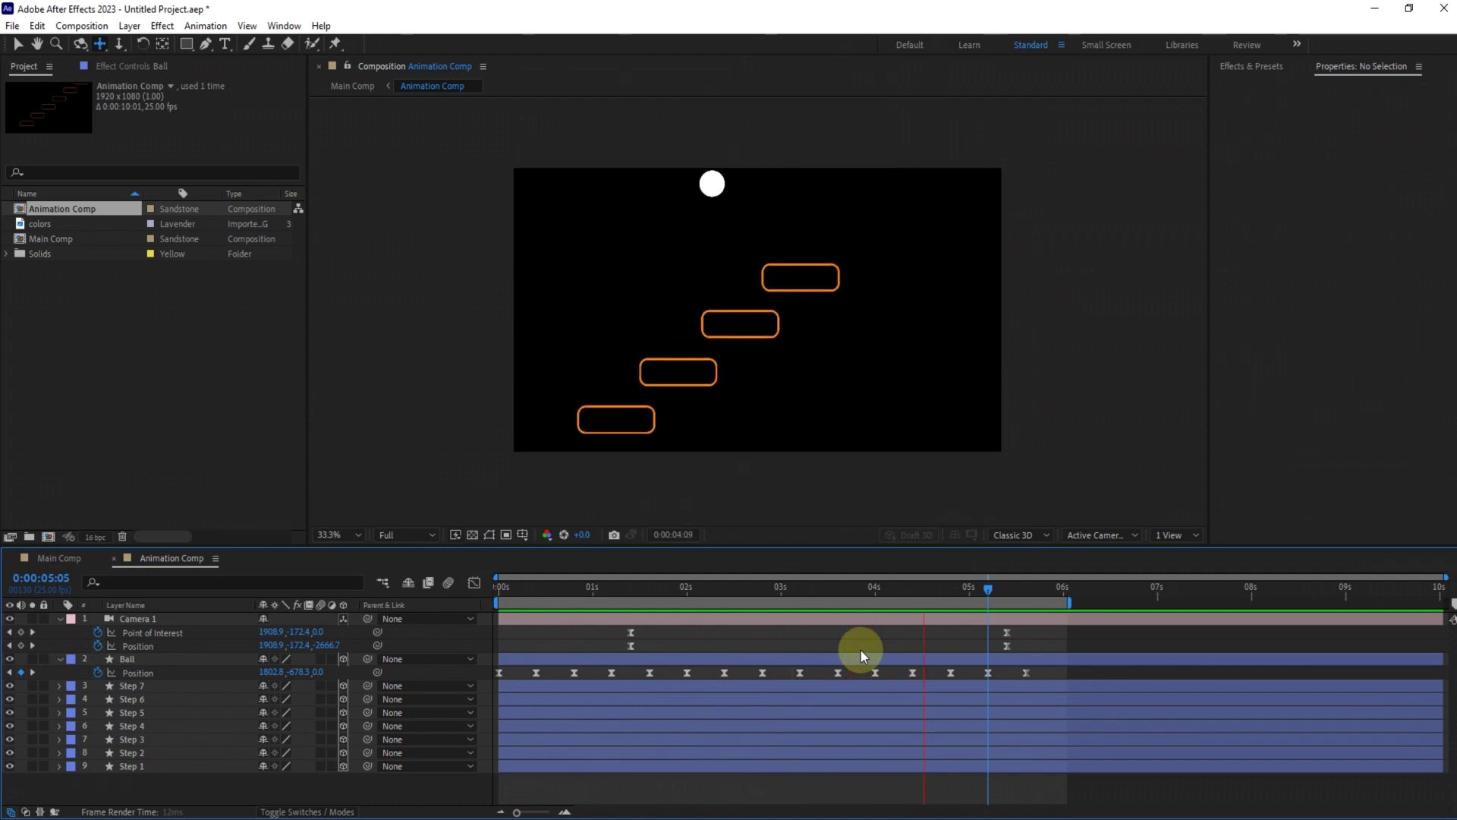
Adjust the curve handles of the Ball's last bounce peak on the motion path with the Selection tool
{"action": "left_click", "coordinate": [859, 659]}
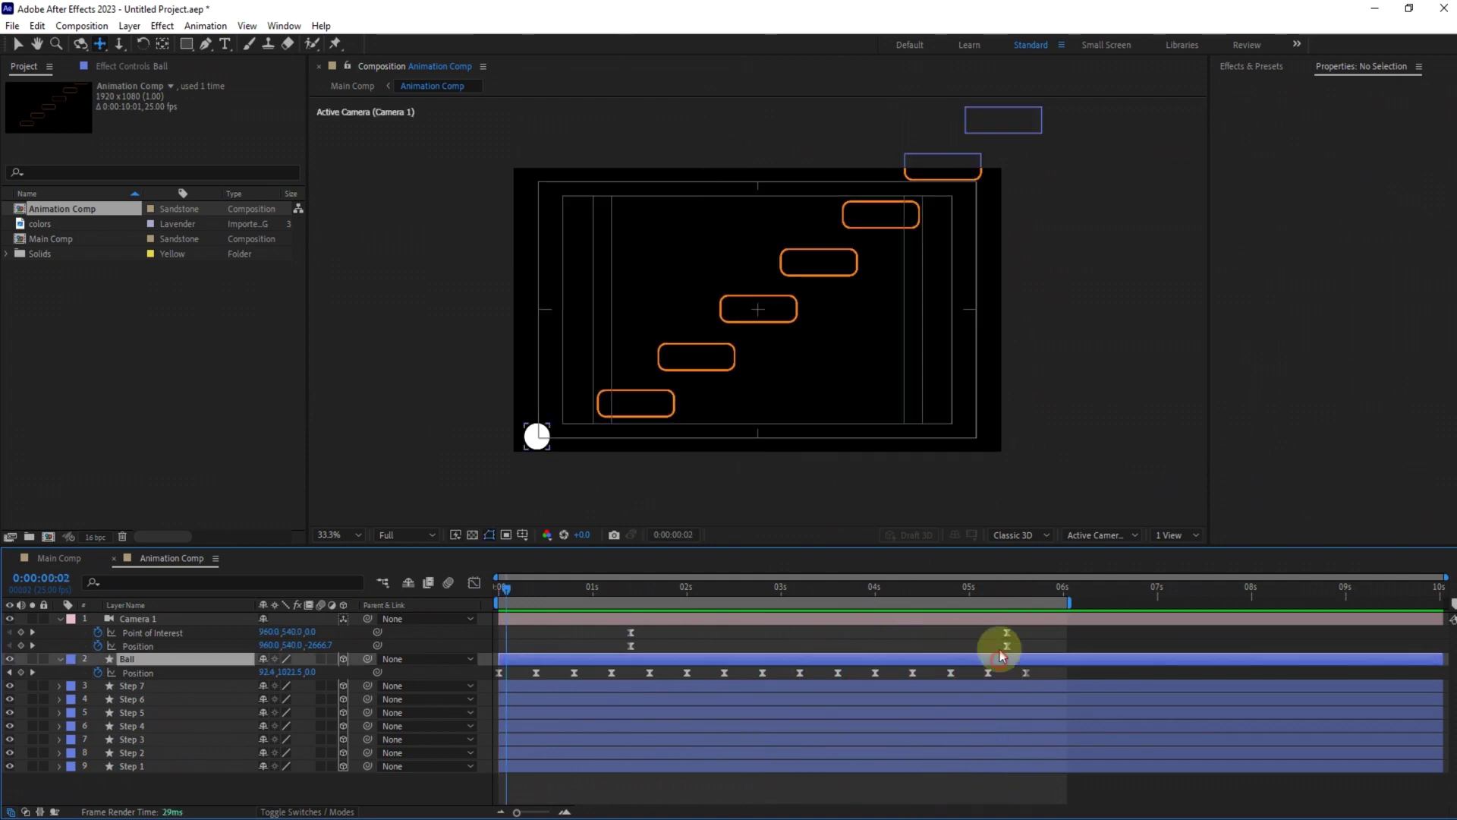
{"action": "left_click", "coordinate": [879, 593]}
{"action": "left_click", "coordinate": [18, 44]}
{"action": "left_click", "coordinate": [799, 123]}
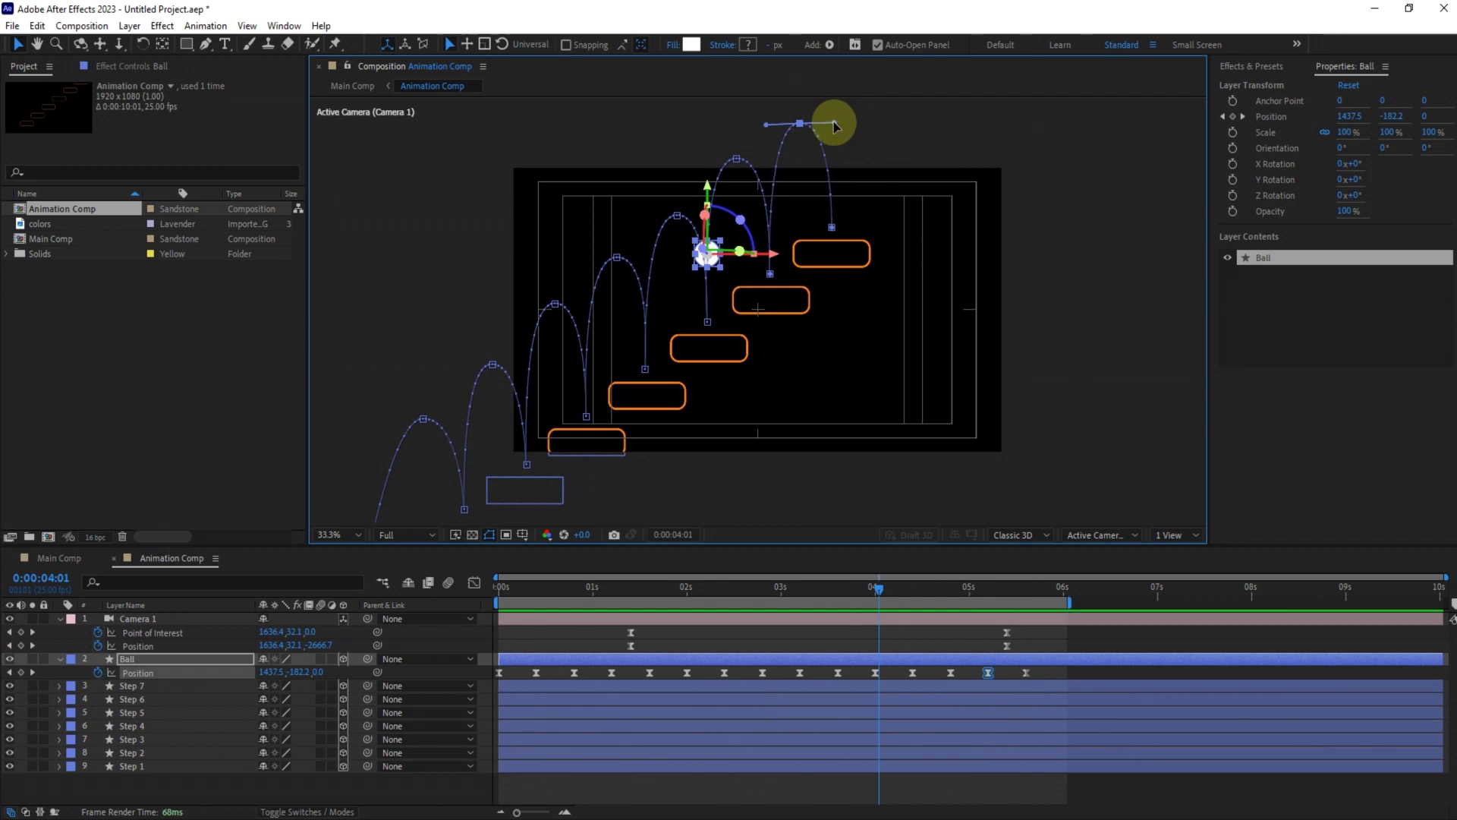
{"action": "left_click", "coordinate": [898, 649]}
Split the Step 1 layer at 0:00:00:20, the Ball's first landing keyframe
{"action": "left_click", "coordinate": [497, 591]}
{"action": "key", "text": "u"}
{"action": "left_click_drag", "start_coordinate": [524, 591], "coordinate": [562, 591]}
{"action": "left_click", "coordinate": [159, 633]}
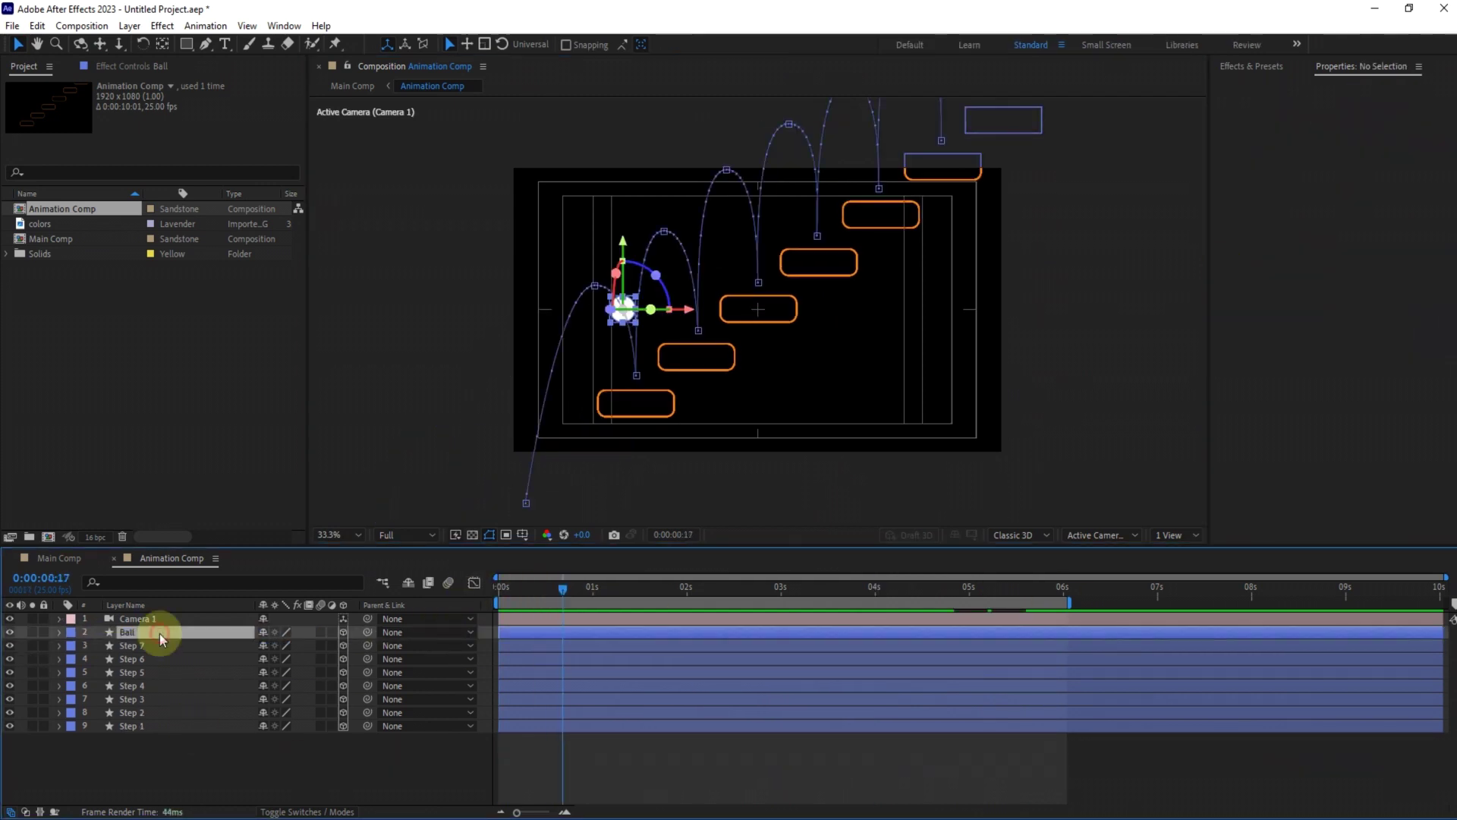
{"action": "key", "text": "p"}
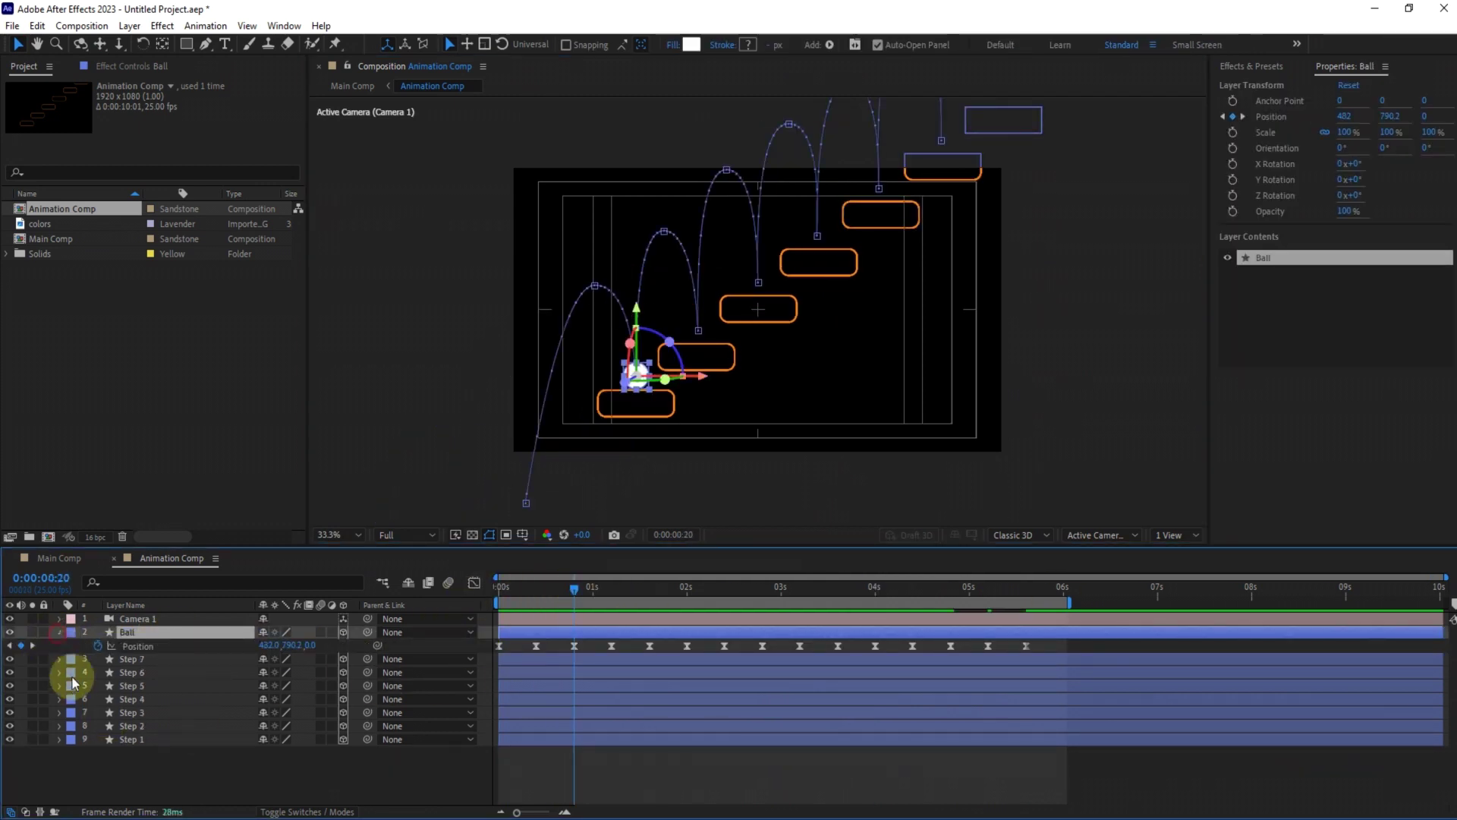
{"action": "left_click", "coordinate": [156, 725]}
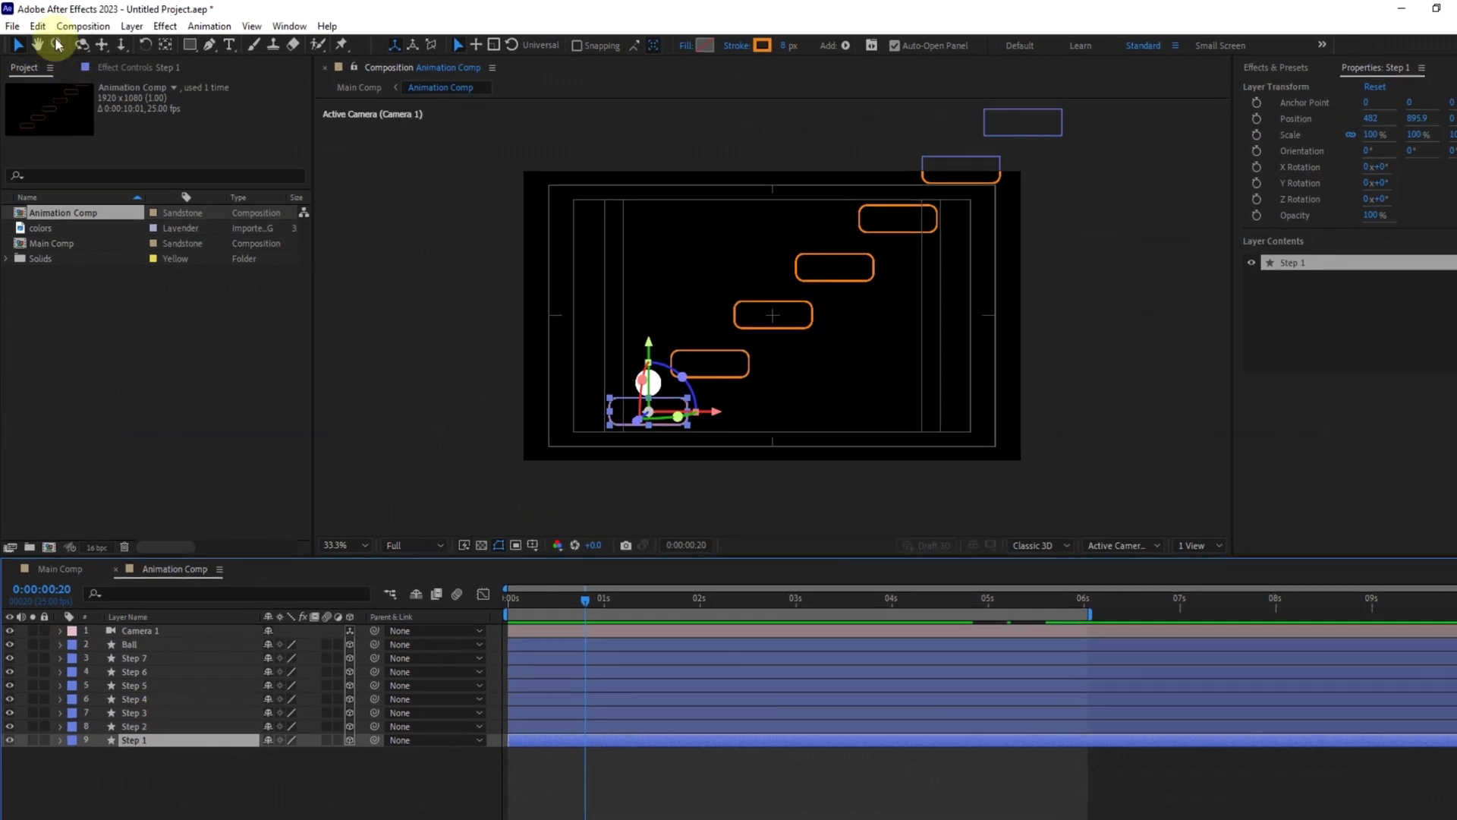
{"action": "left_click", "coordinate": [37, 25]}
{"action": "left_click", "coordinate": [180, 368]}
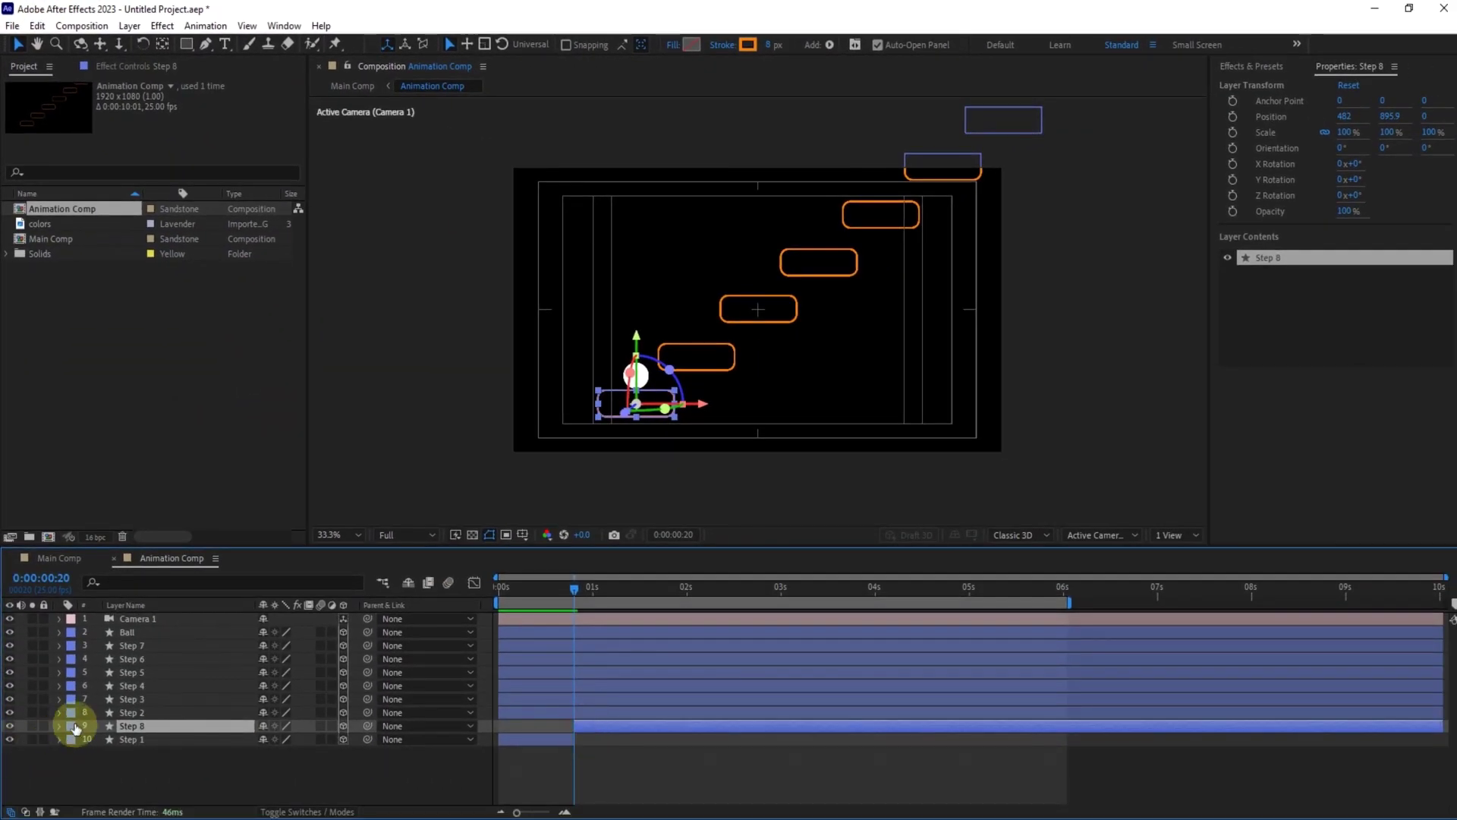
Label the split-off second part of Step 1 yellow and fill it with the outline's orange, F98008
{"action": "left_click", "coordinate": [75, 726]}
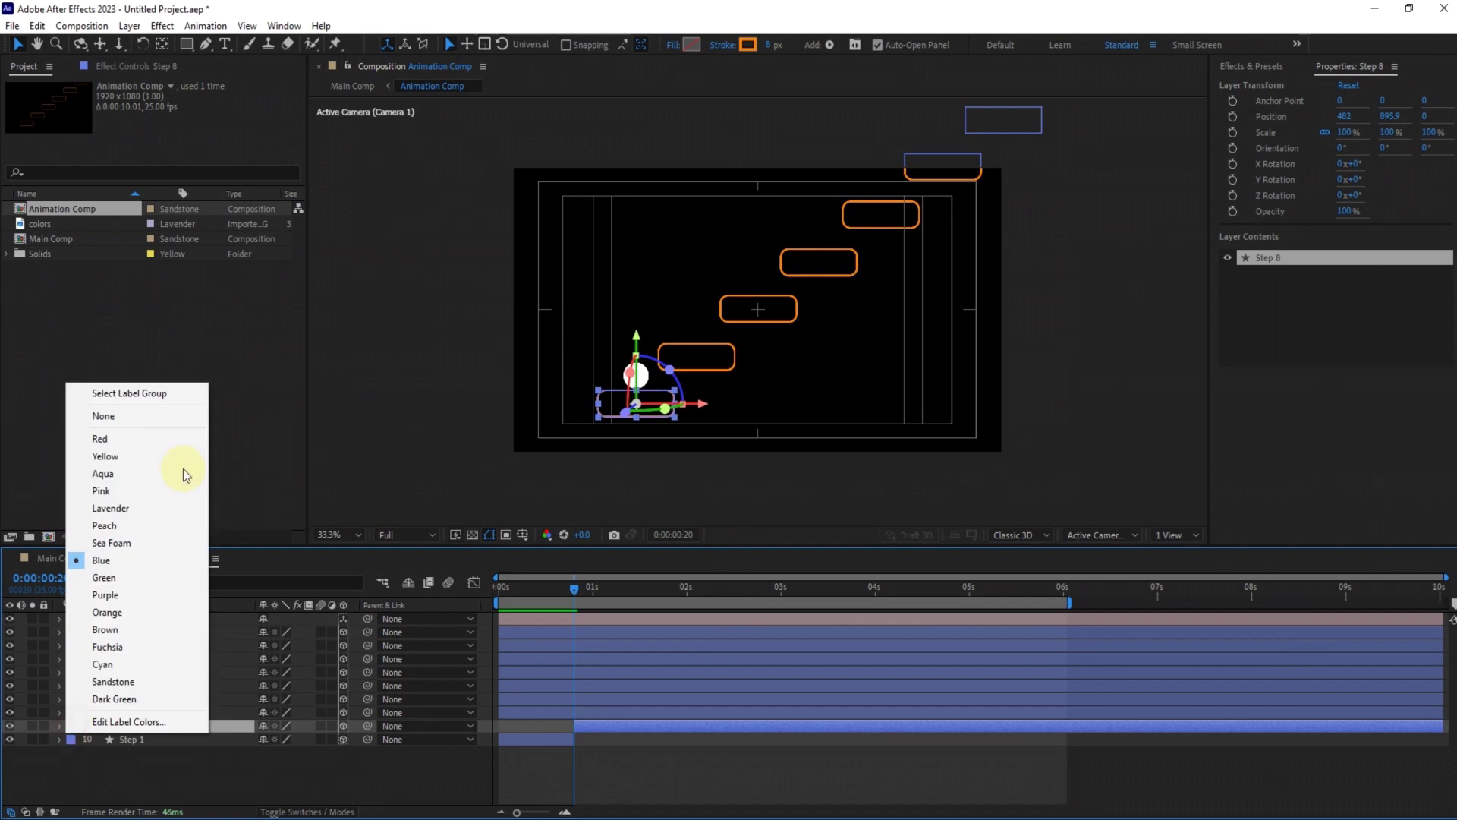
{"action": "left_click", "coordinate": [180, 459]}
{"action": "left_click", "coordinate": [691, 44]}
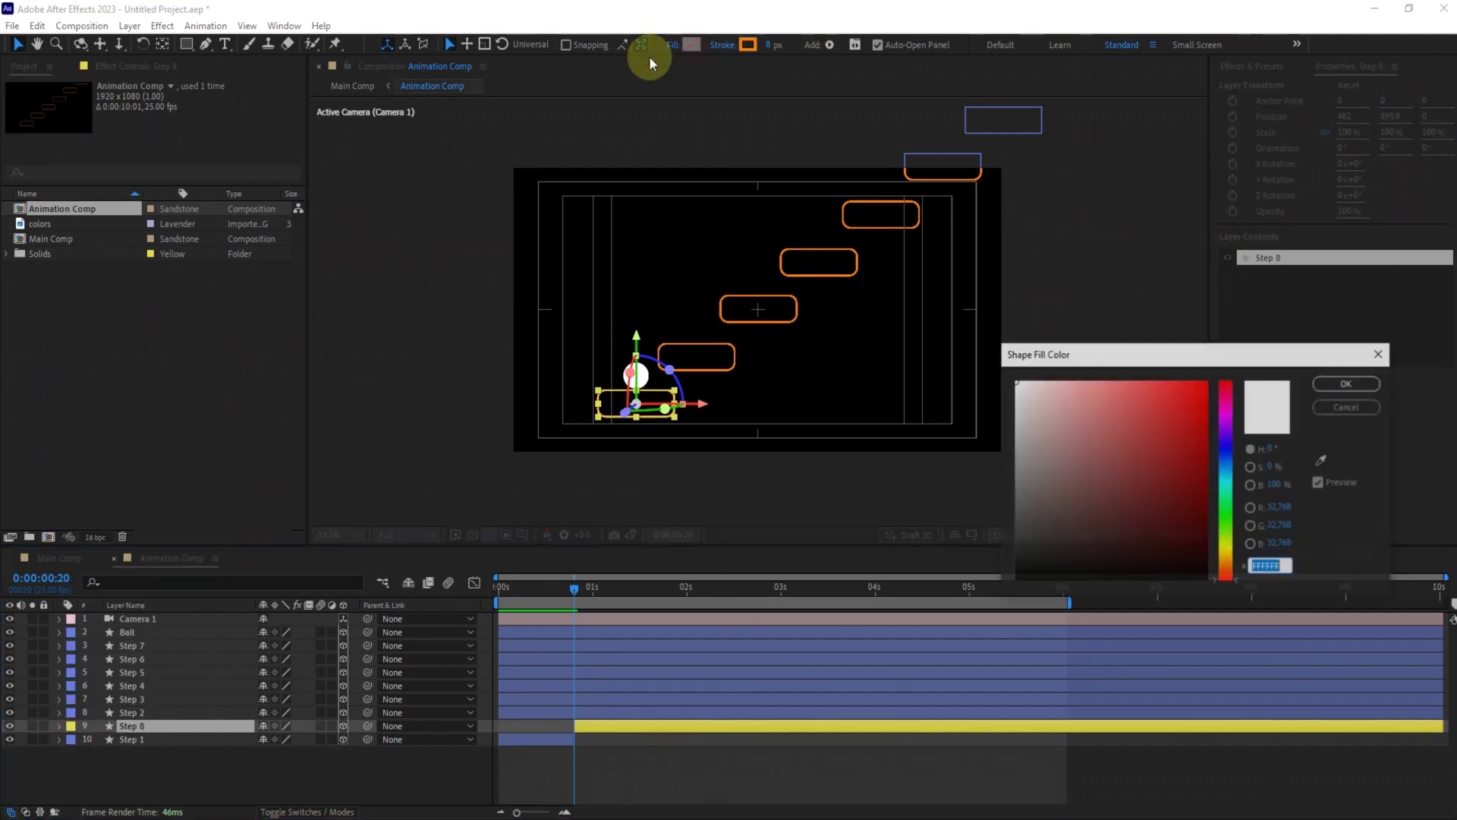
{"action": "left_click", "coordinate": [1323, 460]}
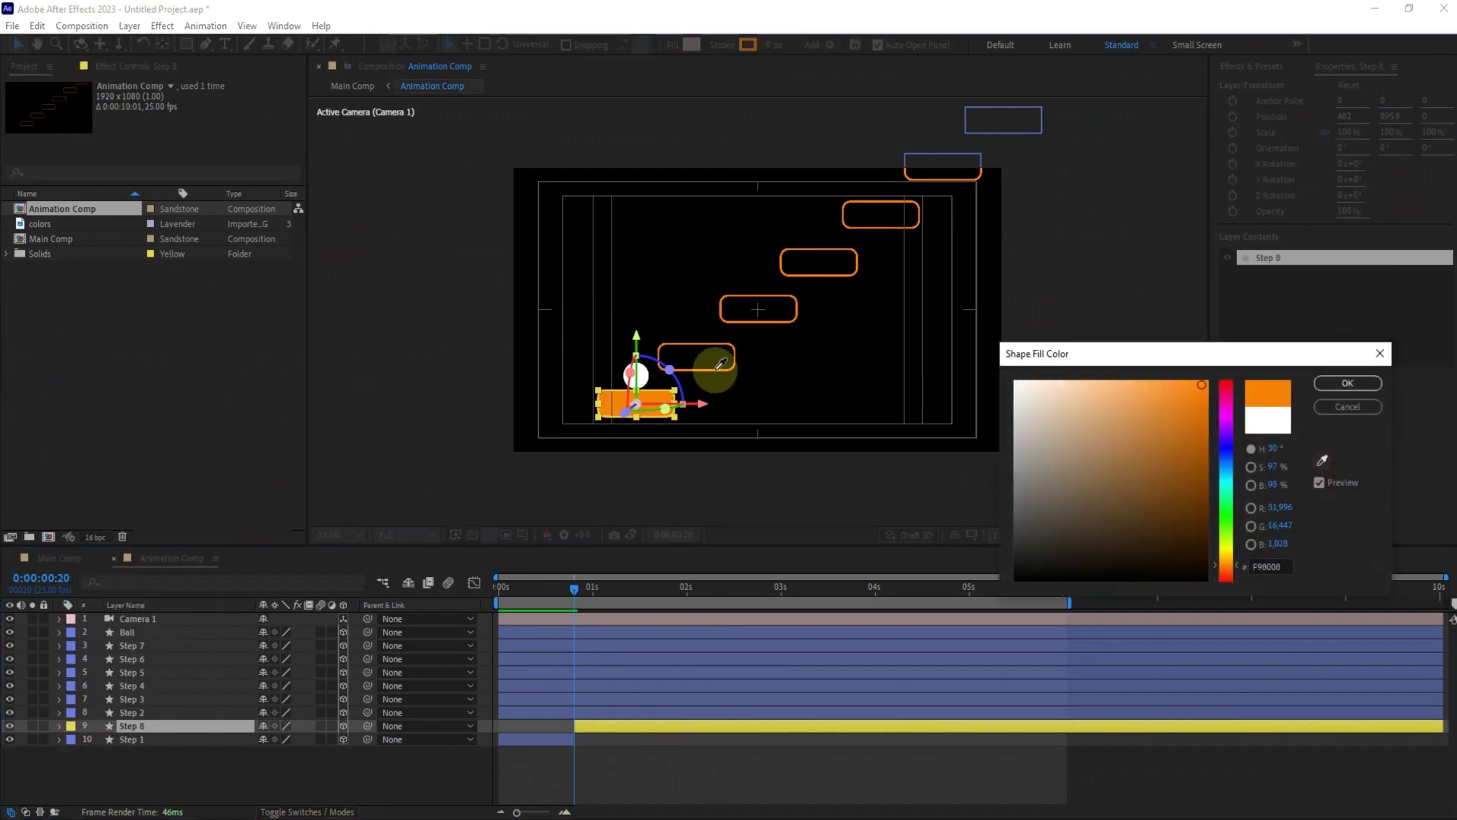
{"action": "left_click", "coordinate": [1343, 383]}
Remove the stroke from the orange-filled Step 8 layer and preview the ball's first landing
{"action": "left_click", "coordinate": [720, 43]}
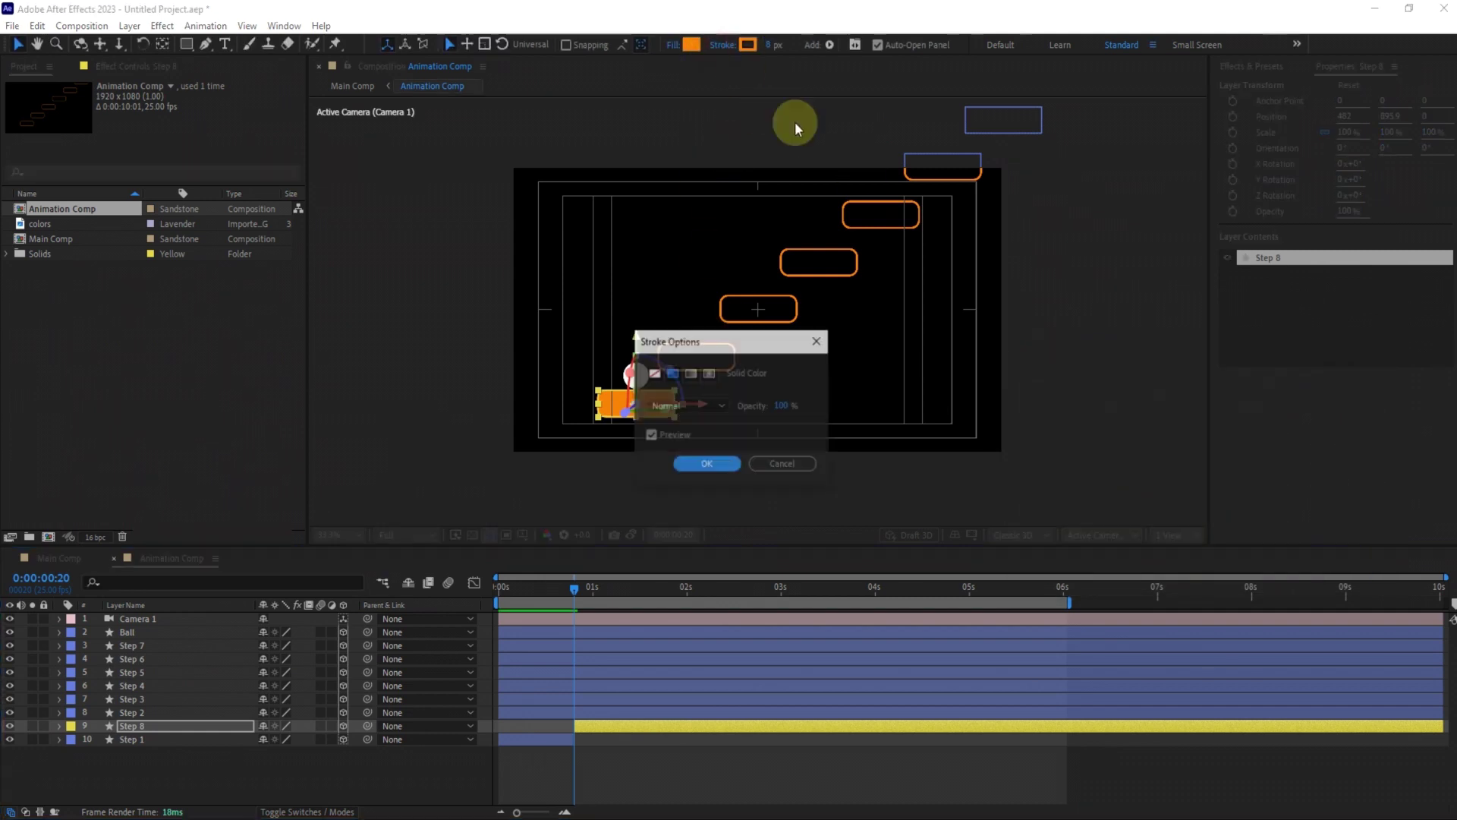
{"action": "left_click", "coordinate": [708, 465]}
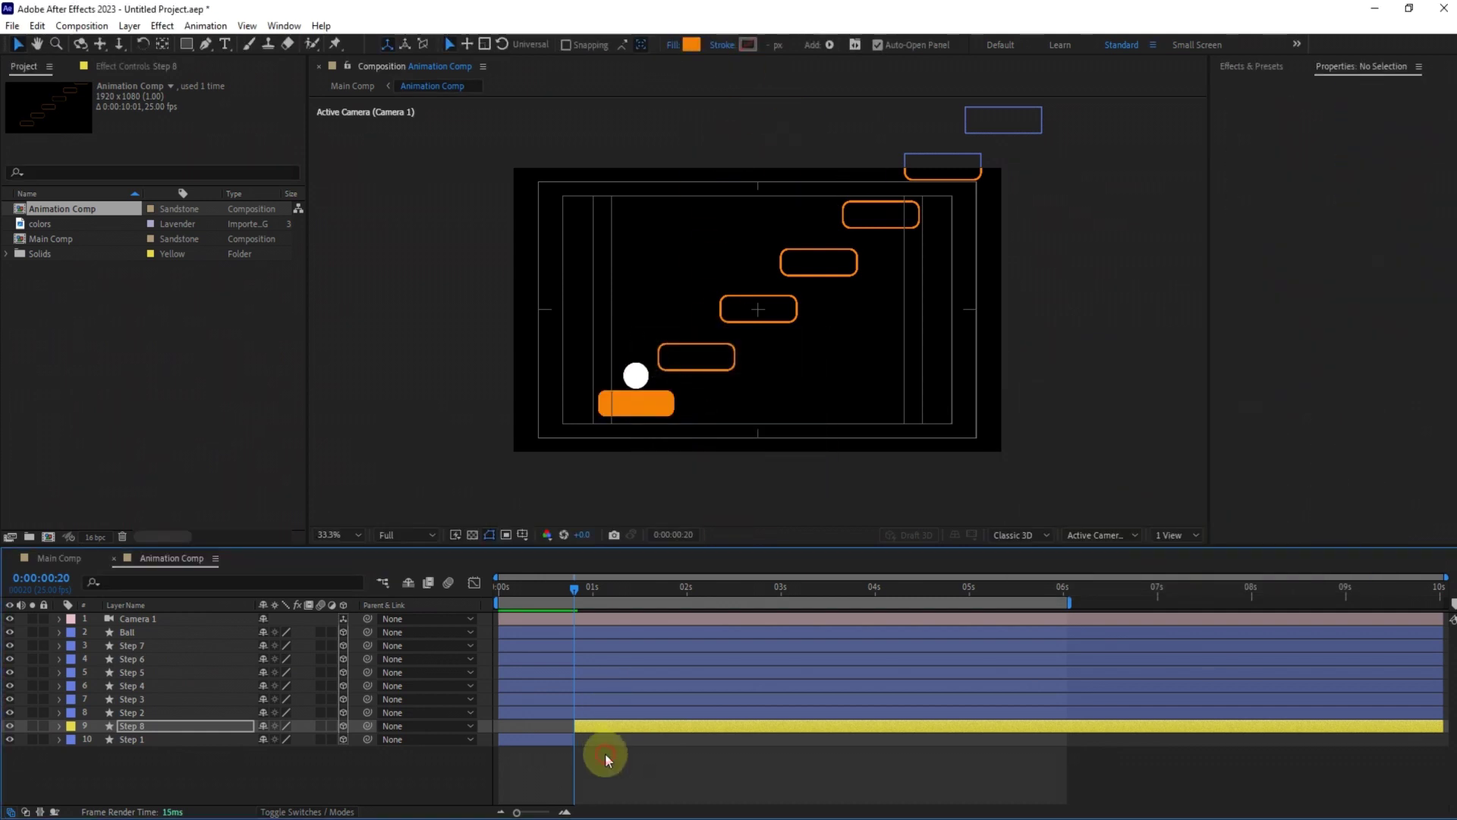
{"action": "left_click", "coordinate": [595, 721]}
{"action": "mouse_move", "coordinate": [554, 589]}
{"action": "left_mouse_down"}
{"action": "mouse_move", "coordinate": [522, 596]}
{"action": "mouse_move", "coordinate": [574, 595]}
{"action": "mouse_move", "coordinate": [544, 600]}
{"action": "mouse_move", "coordinate": [576, 583]}
{"action": "left_mouse_up"}
{"action": "left_click", "coordinate": [583, 758]}
{"action": "key", "text": "space"}
Find the Fast Box Blur effect and apply it to the Step 8 layer
{"action": "left_click", "coordinate": [607, 723]}
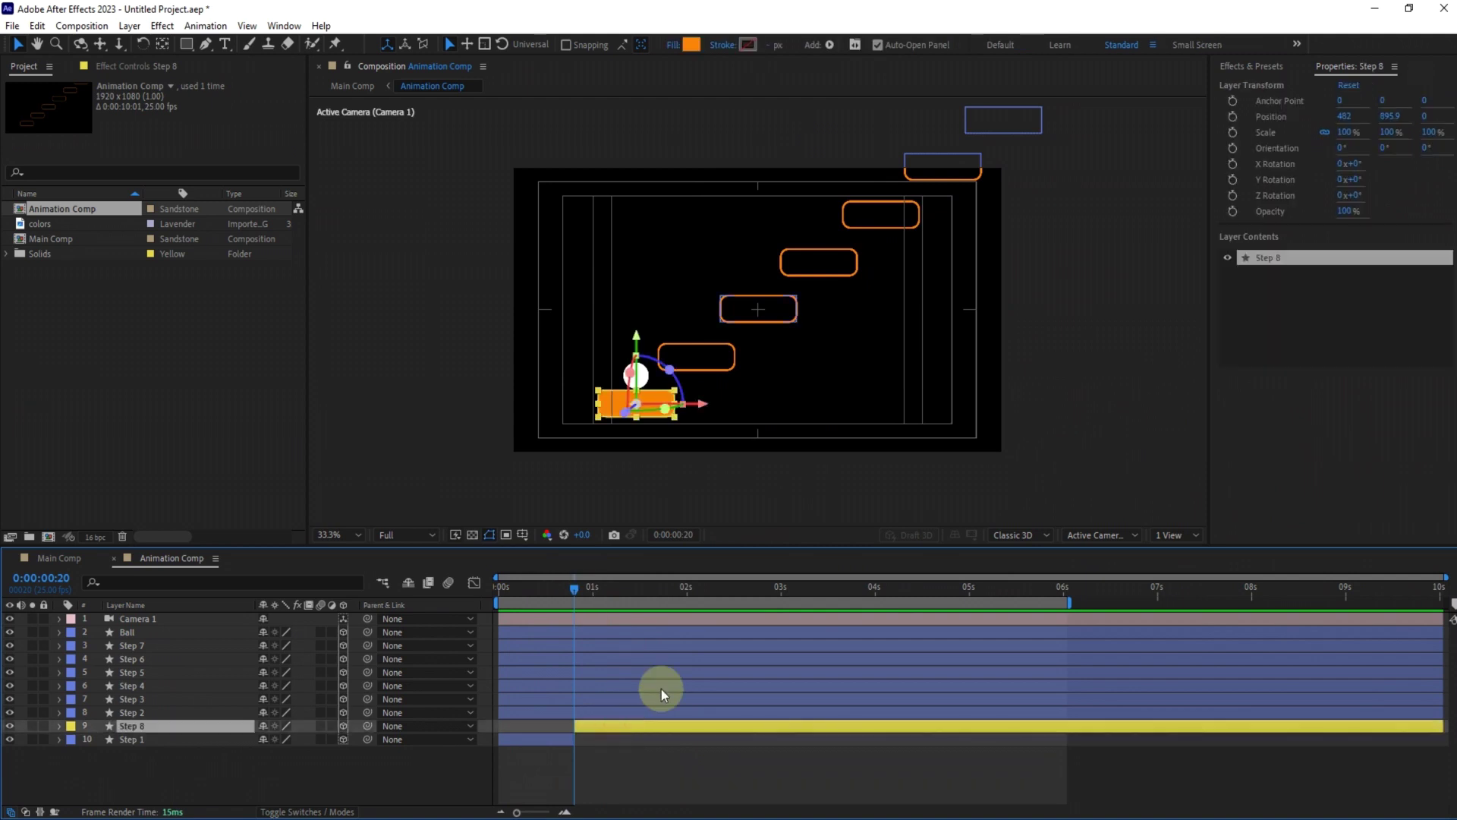
{"action": "left_click", "coordinate": [1254, 66]}
{"action": "left_click", "coordinate": [1260, 85]}
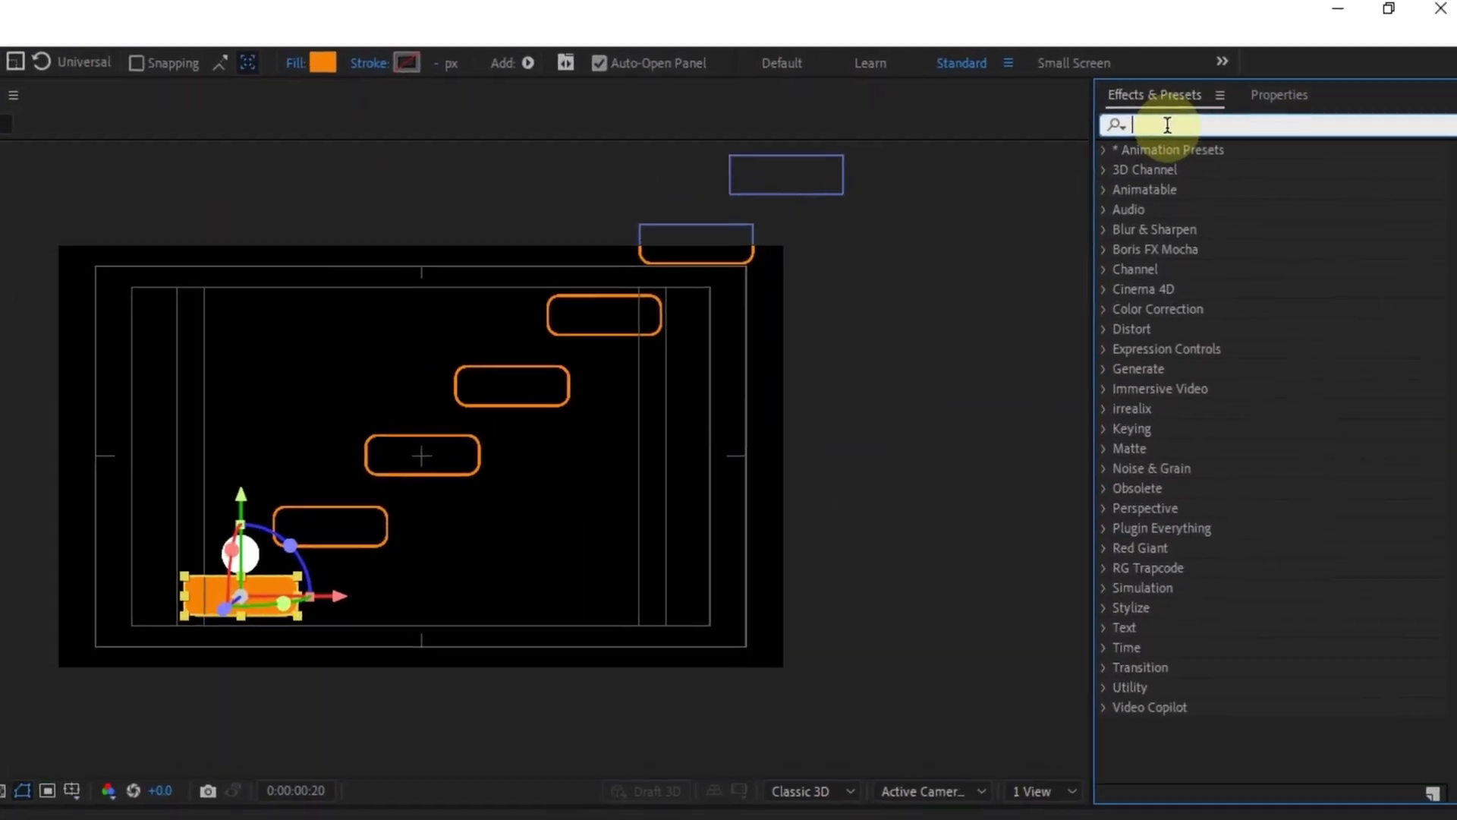
{"action": "type", "text": "fas"}
{"action": "left_click_drag", "start_coordinate": [1215, 272], "coordinate": [374, 819]}
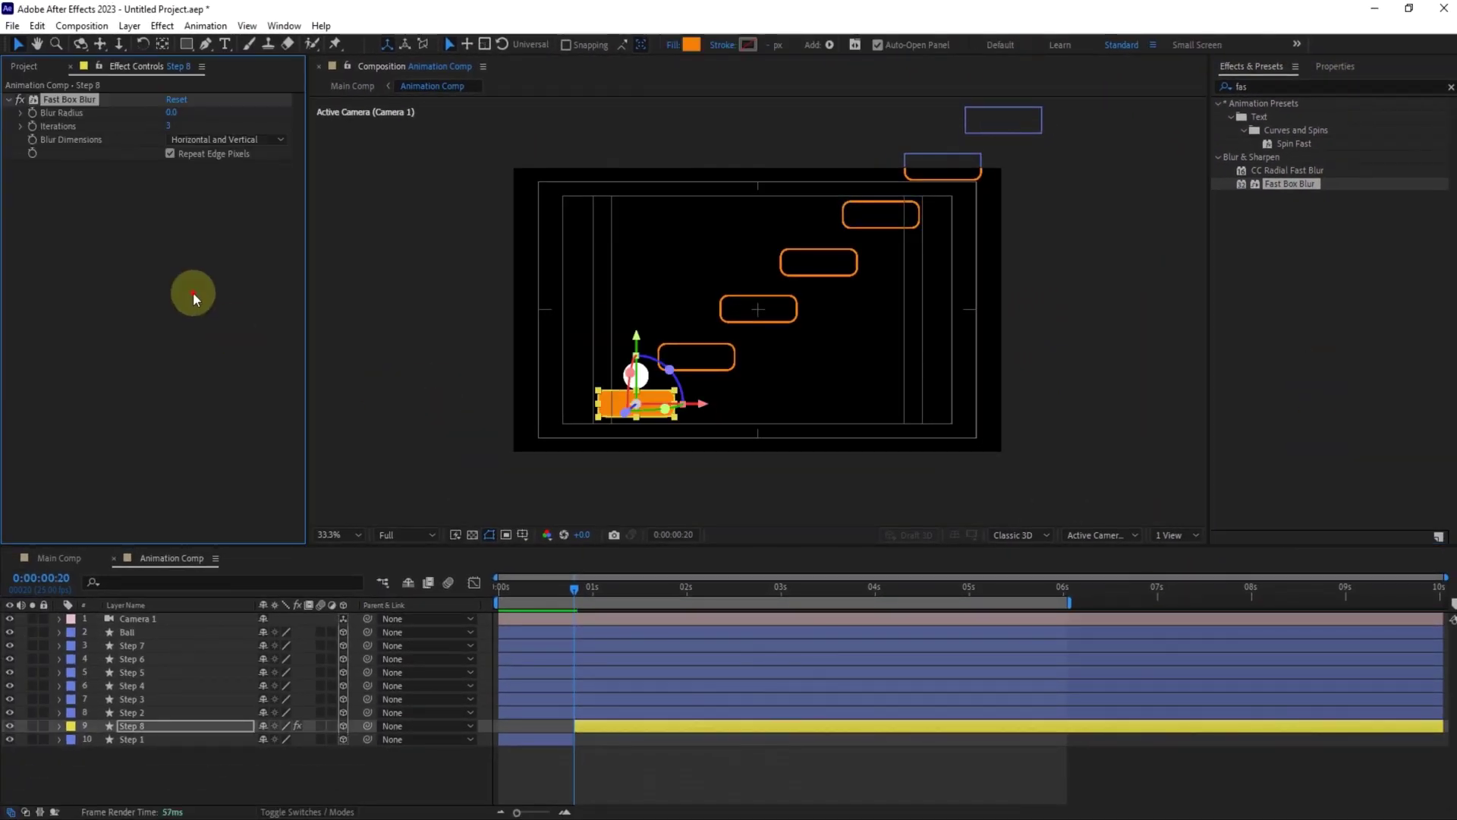
Turn off Repeat Edge Pixels in Step 8's Fast Box Blur and set Iterations to 1 and Blur Radius to 2
{"action": "left_click", "coordinate": [170, 154]}
{"action": "left_click", "coordinate": [170, 126]}
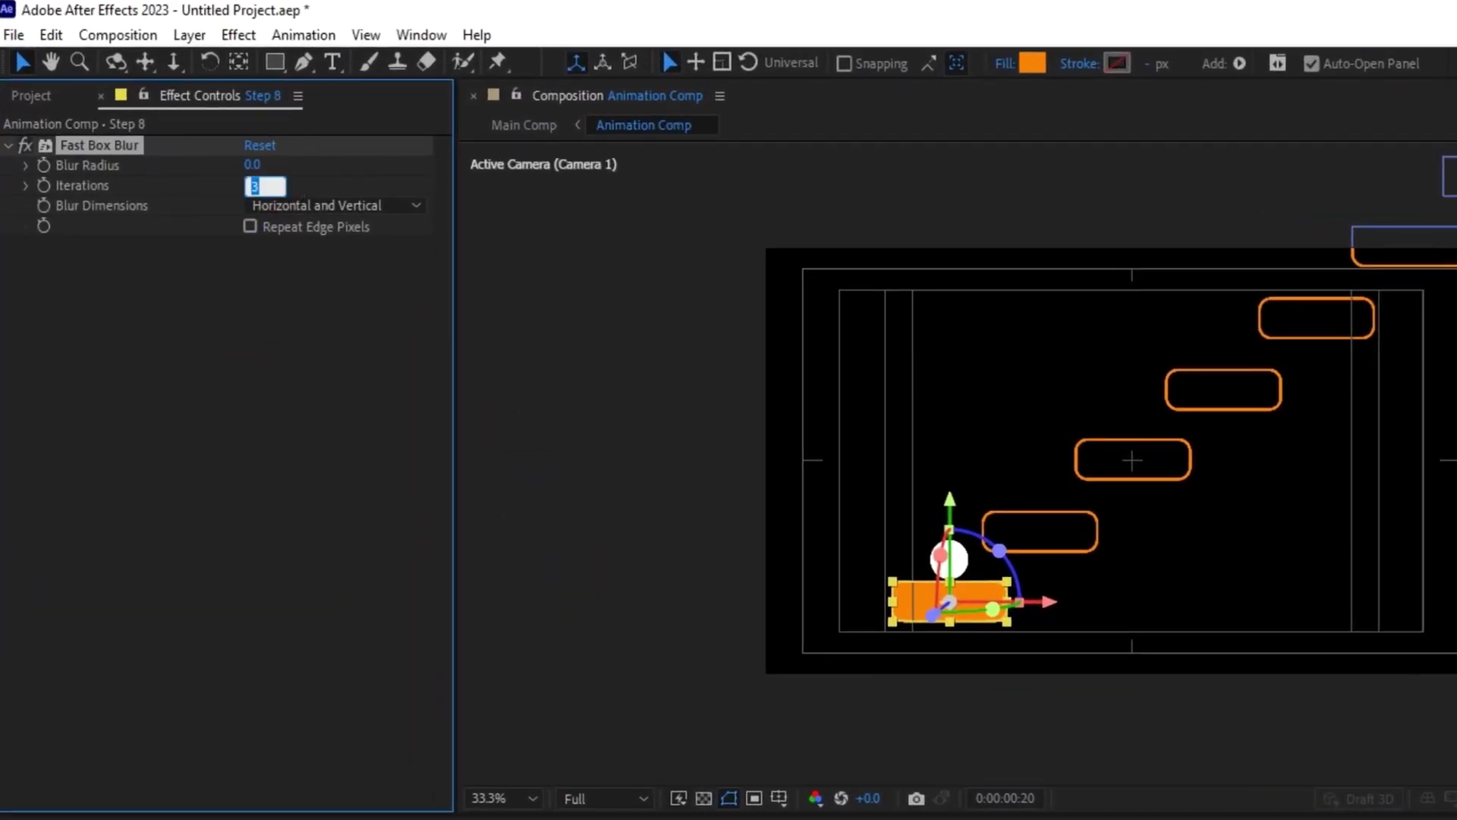
{"action": "type", "text": "1"}
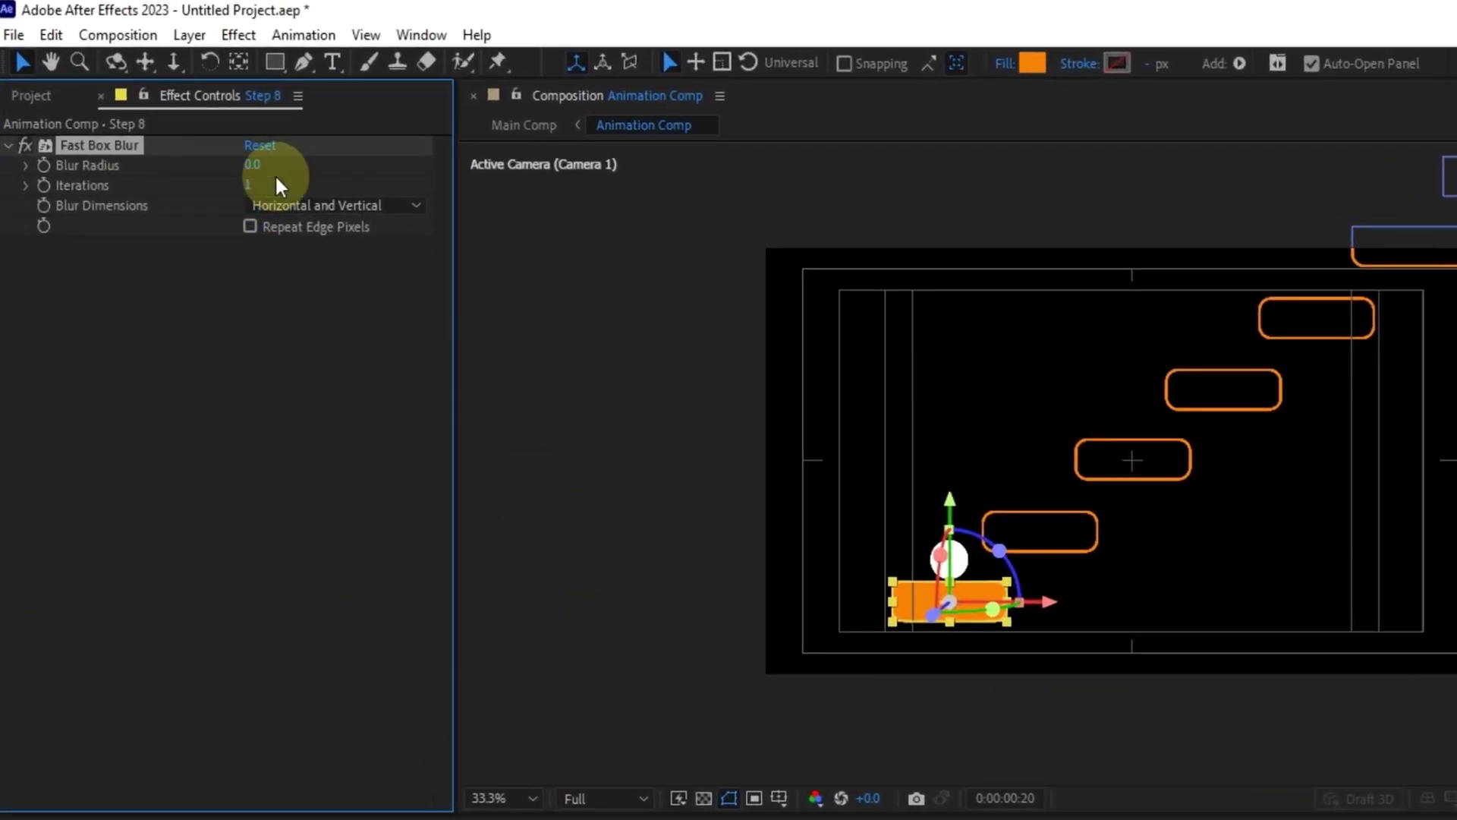
{"action": "left_click", "coordinate": [255, 165]}
{"action": "type", "text": "2"}
{"action": "key", "text": "Return"}
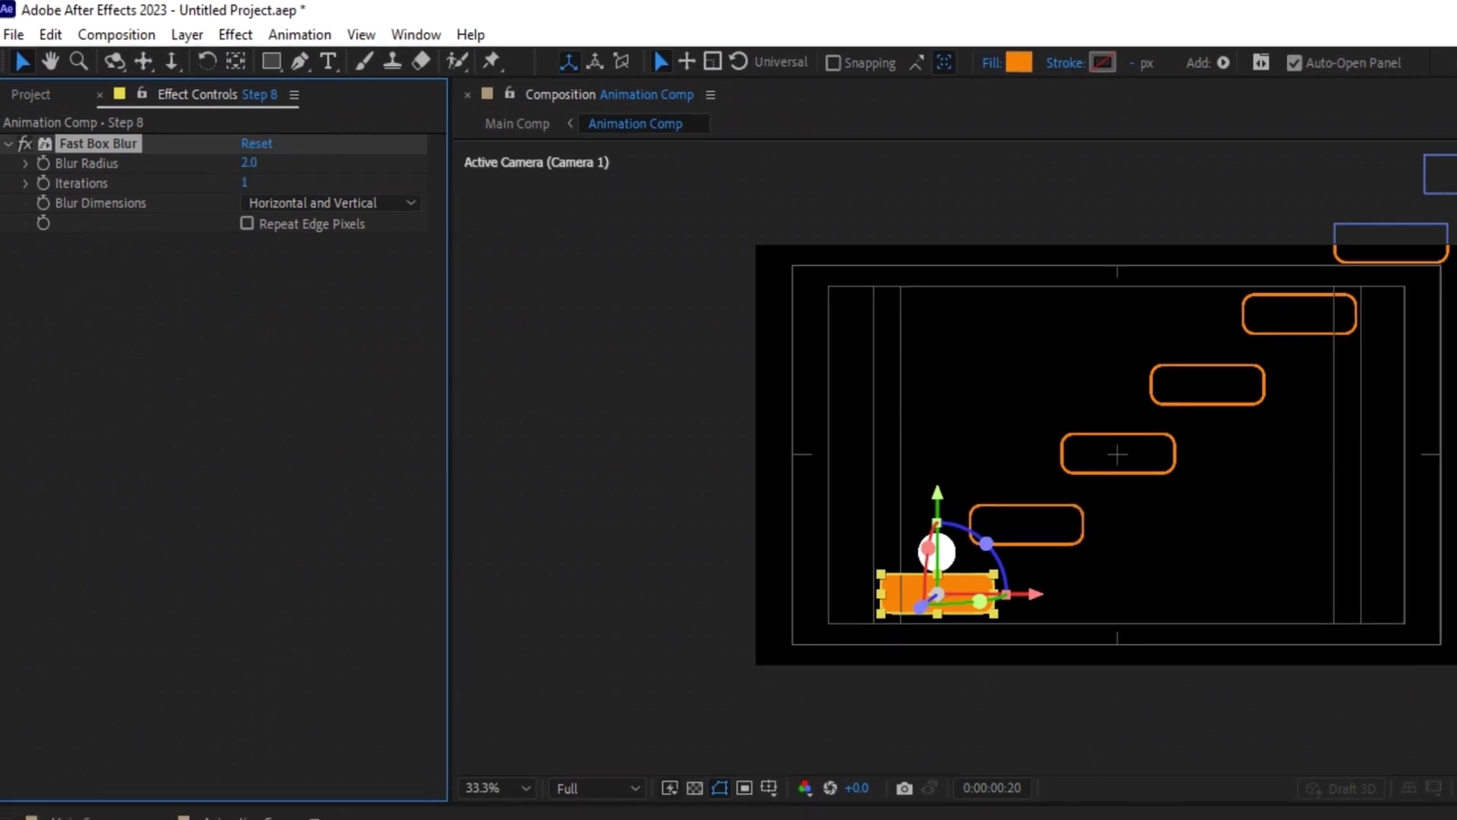
Find the Stylize Glow effect and apply it to the Step 8 layer
{"action": "left_click", "coordinate": [531, 797]}
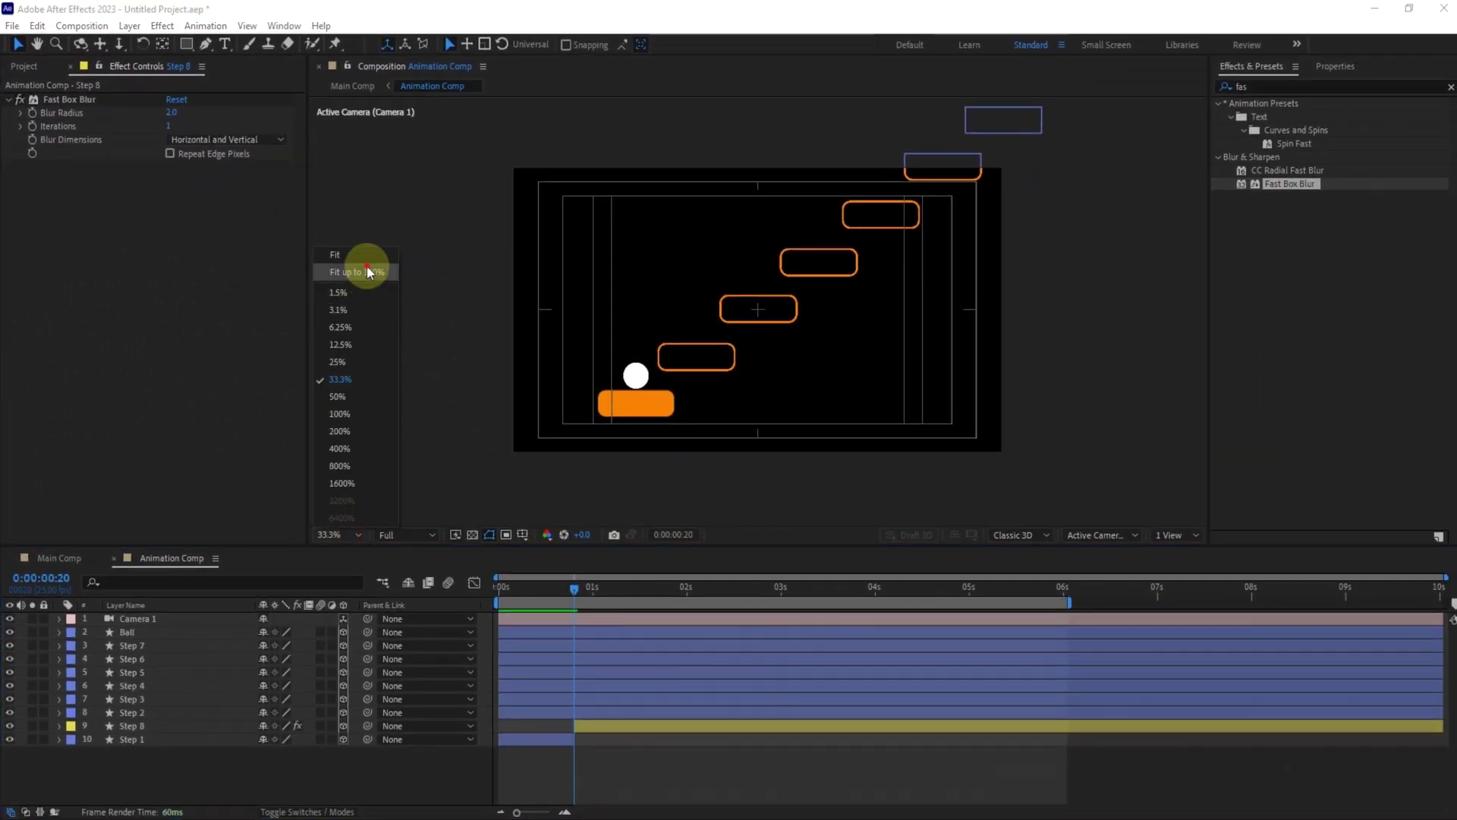
{"action": "left_click", "coordinate": [367, 271]}
{"action": "left_click", "coordinate": [341, 534]}
{"action": "left_click", "coordinate": [348, 394]}
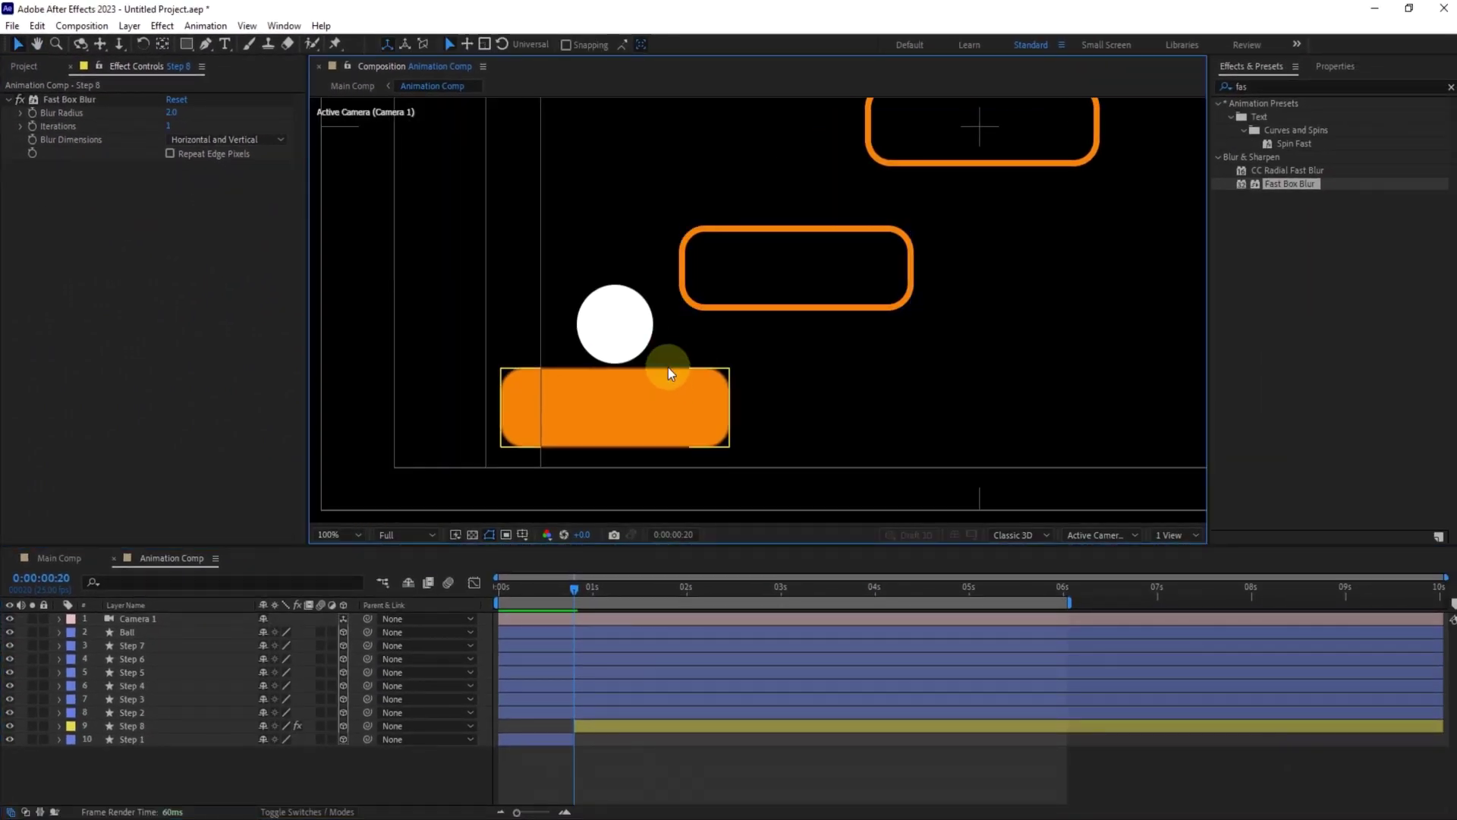
{"action": "left_click", "coordinate": [596, 726]}
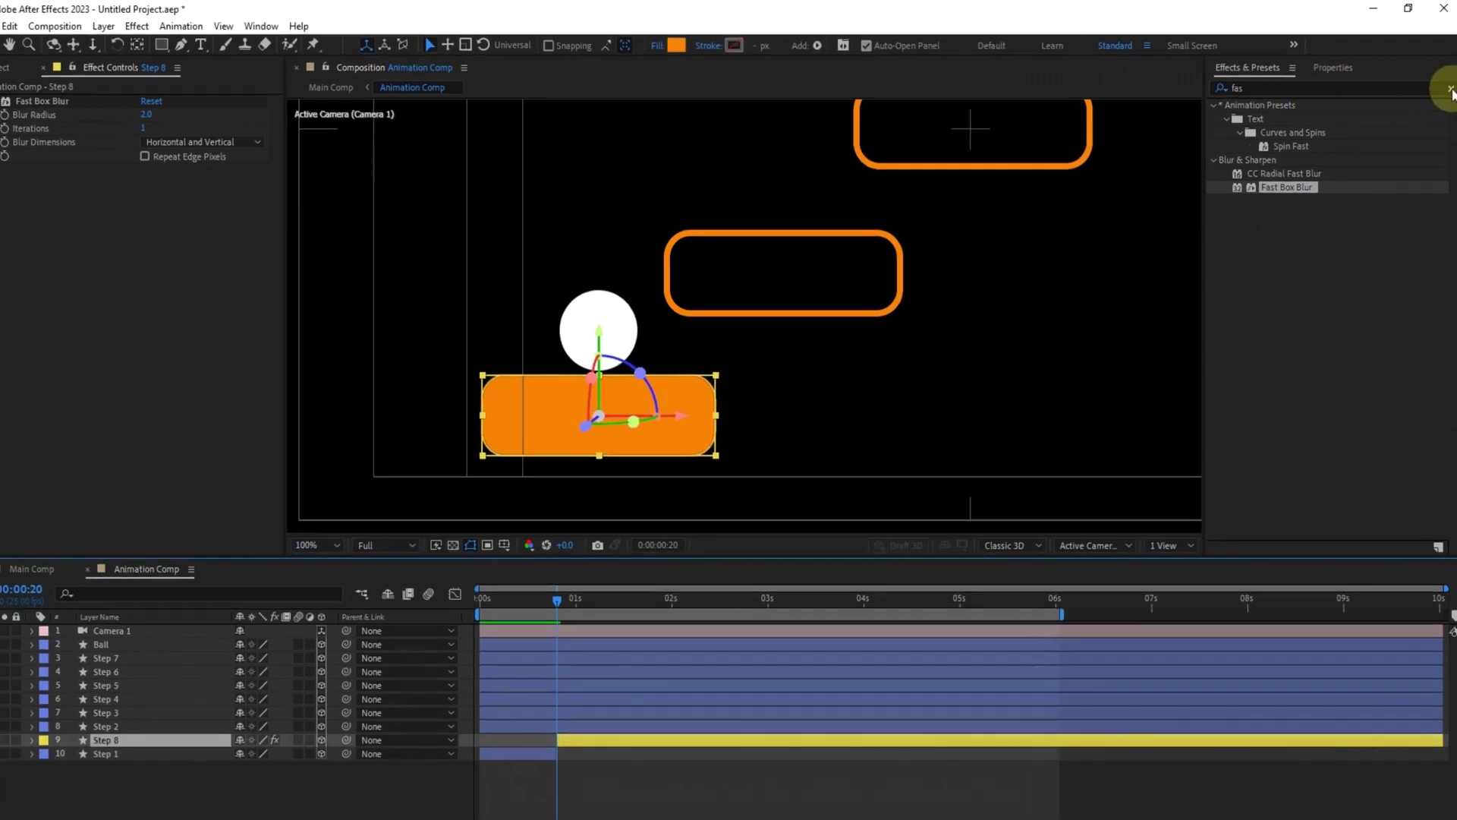
{"action": "left_click", "coordinate": [1450, 87]}
{"action": "left_click", "coordinate": [1287, 86]}
{"action": "type", "text": "glo"}
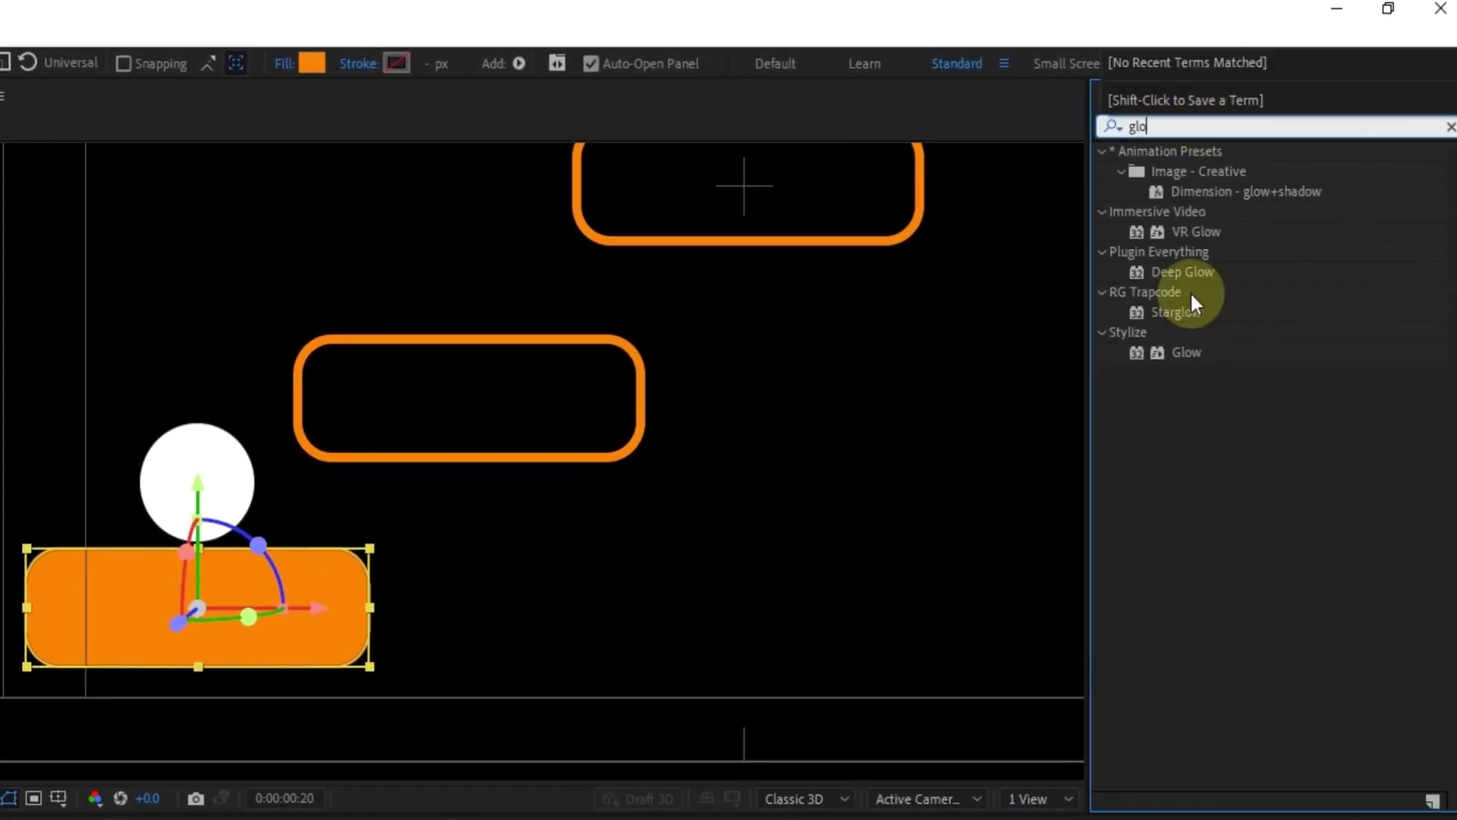
{"action": "left_click_drag", "start_coordinate": [1187, 351], "coordinate": [368, 573]}
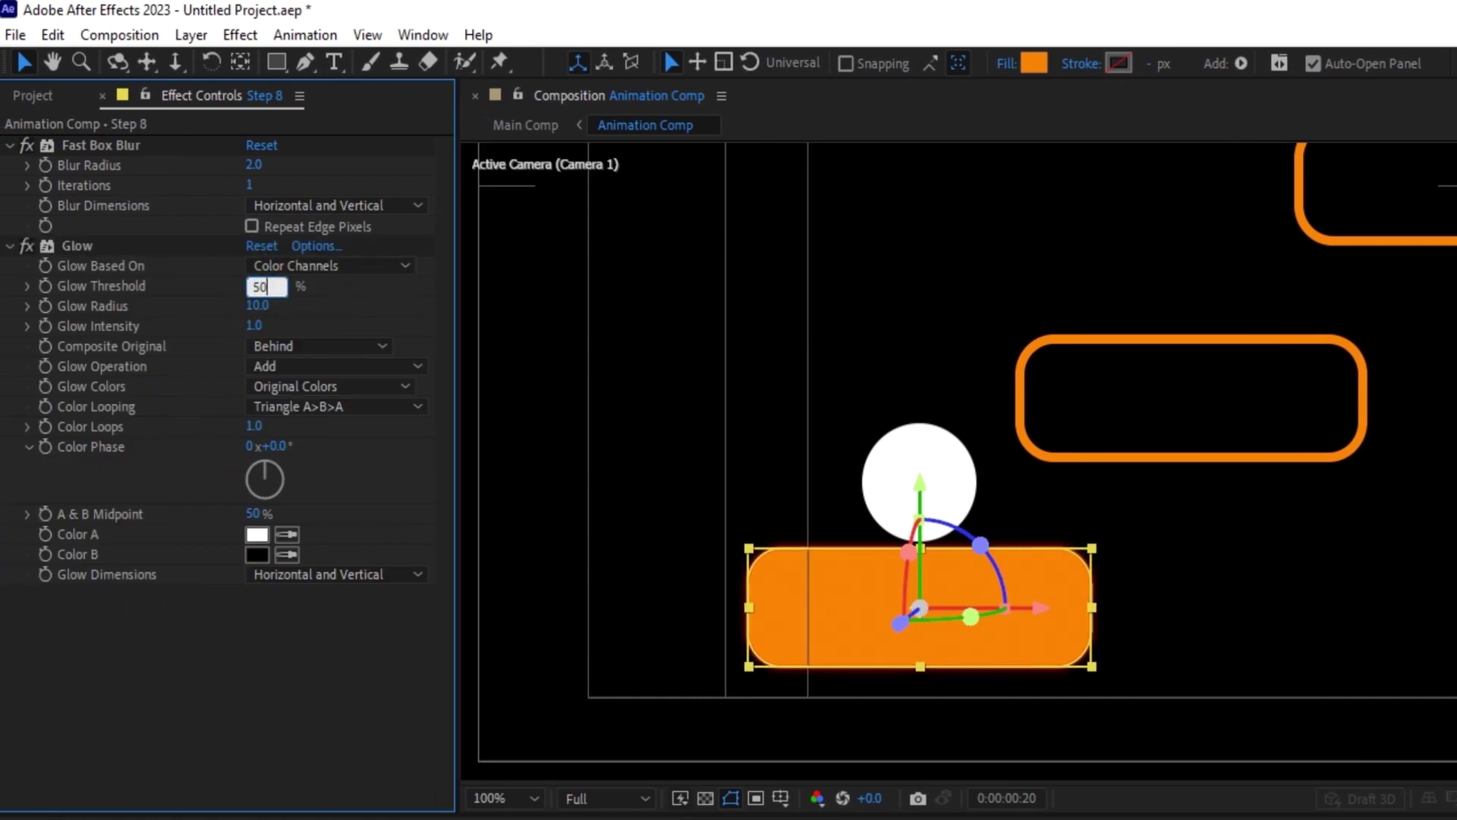
Set Step 8's Glow Threshold to 55%, Glow Radius to 5 and Glow Intensity to 0.1
{"action": "key", "text": "Return"}
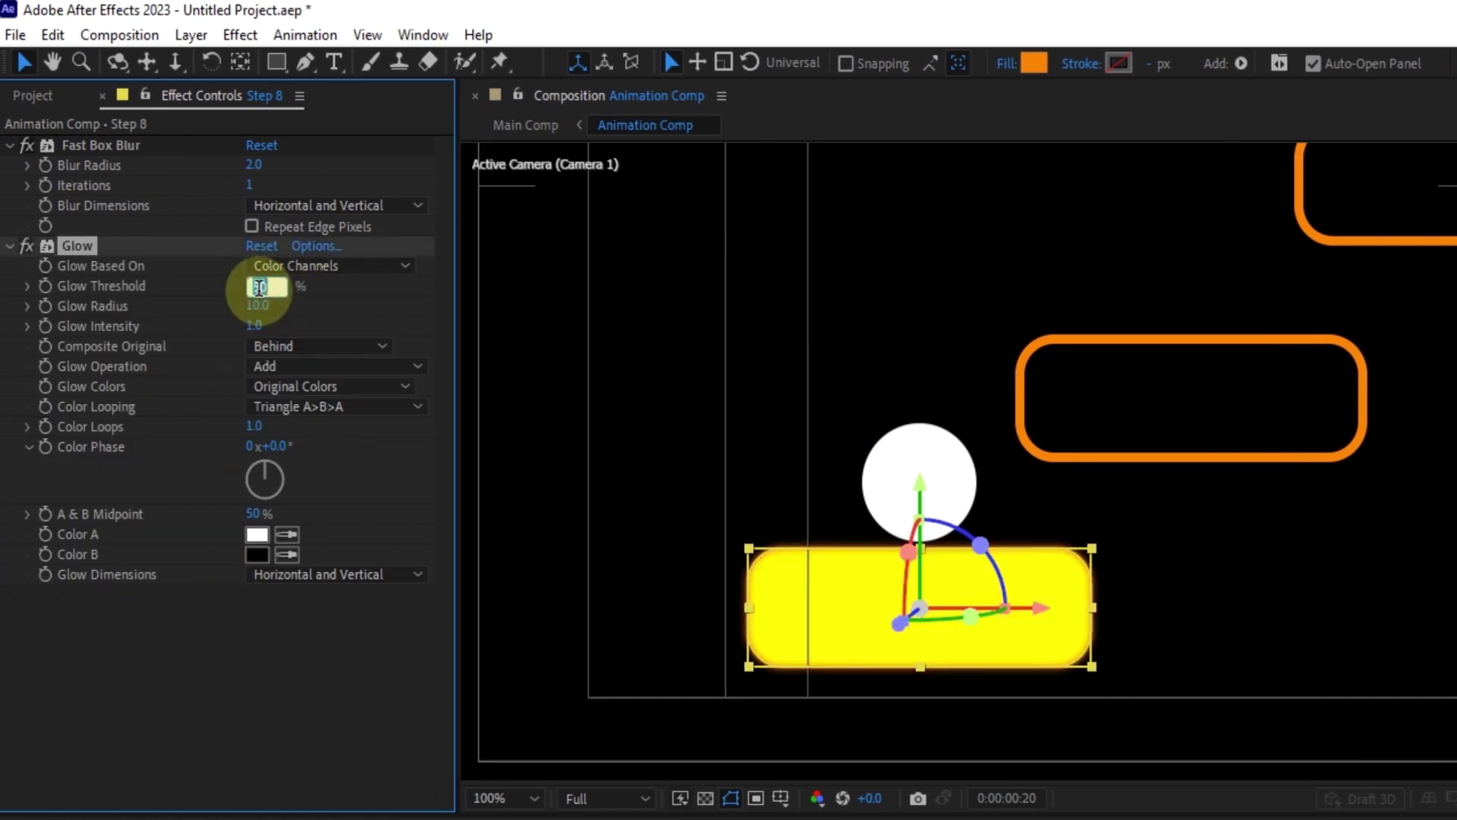
{"action": "left_click", "coordinate": [336, 312]}
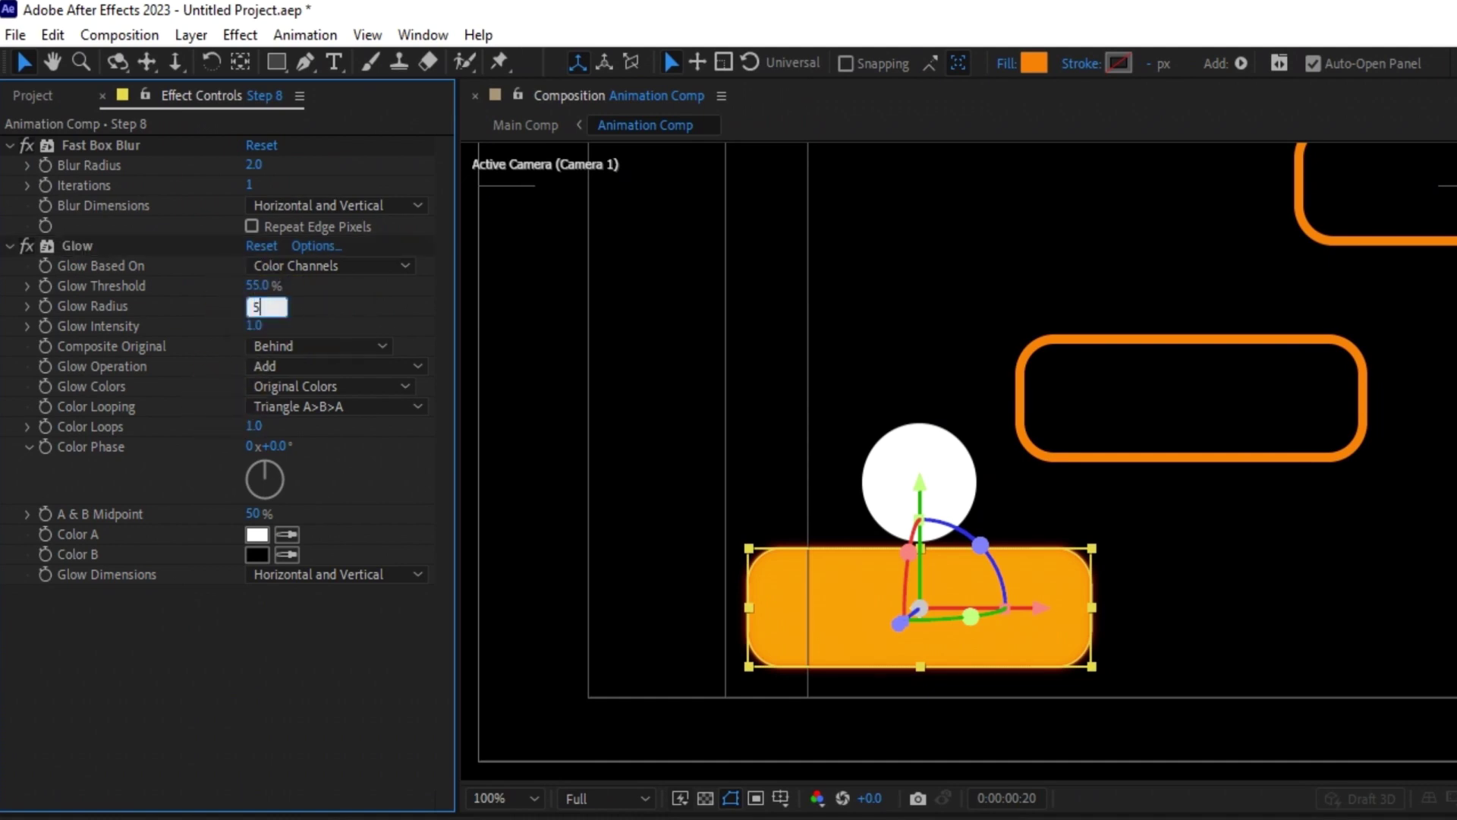
{"action": "key", "text": "Return"}
{"action": "type", "text": "0.05"}
{"action": "key", "text": "Return"}
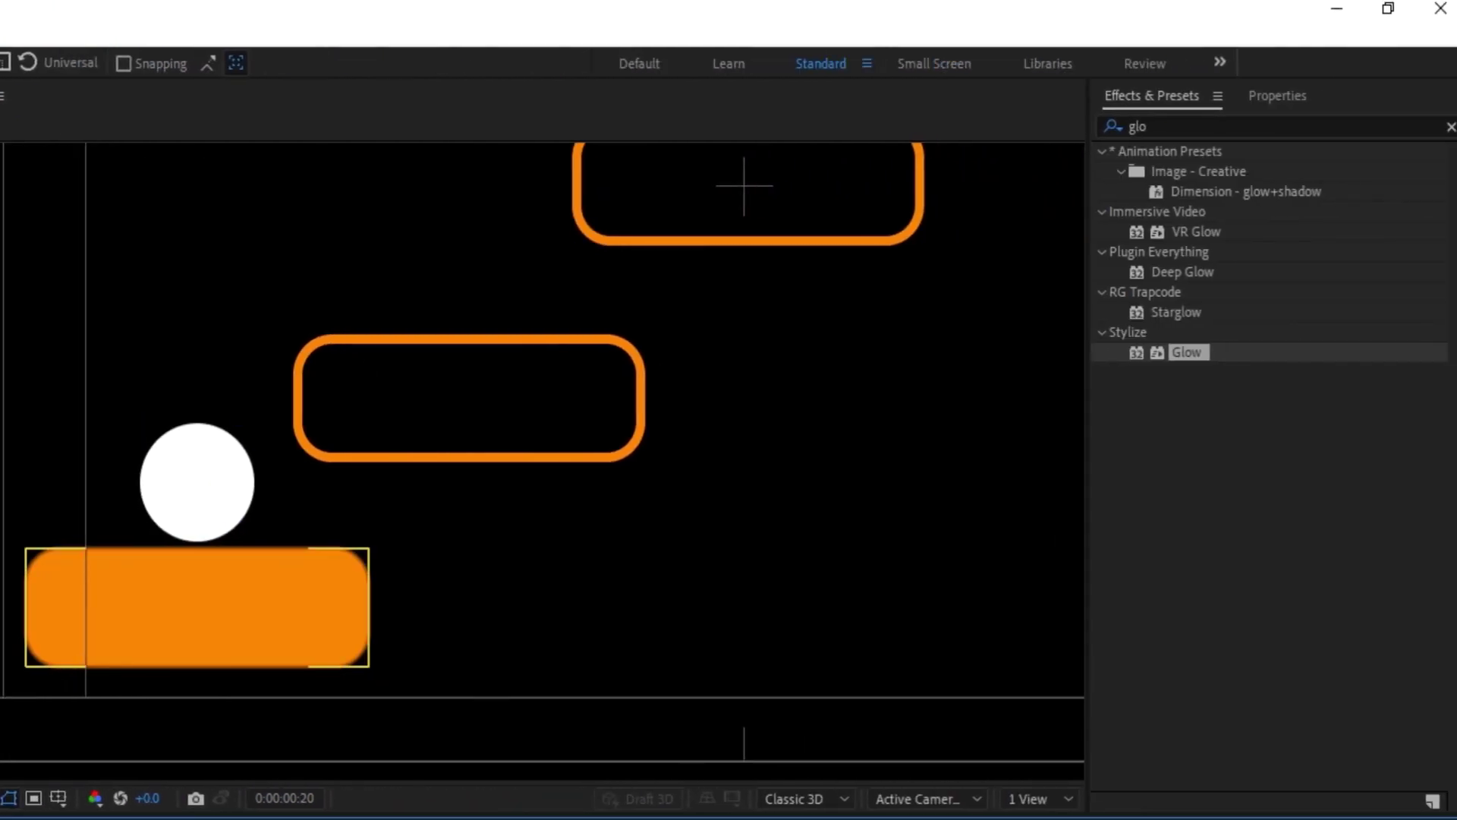
Apply the Deep Glow effect to Step 8 and reorder it between Fast Box Blur and Glow
{"action": "left_click", "coordinate": [1181, 272]}
{"action": "left_click_drag", "start_coordinate": [1186, 272], "coordinate": [325, 608]}
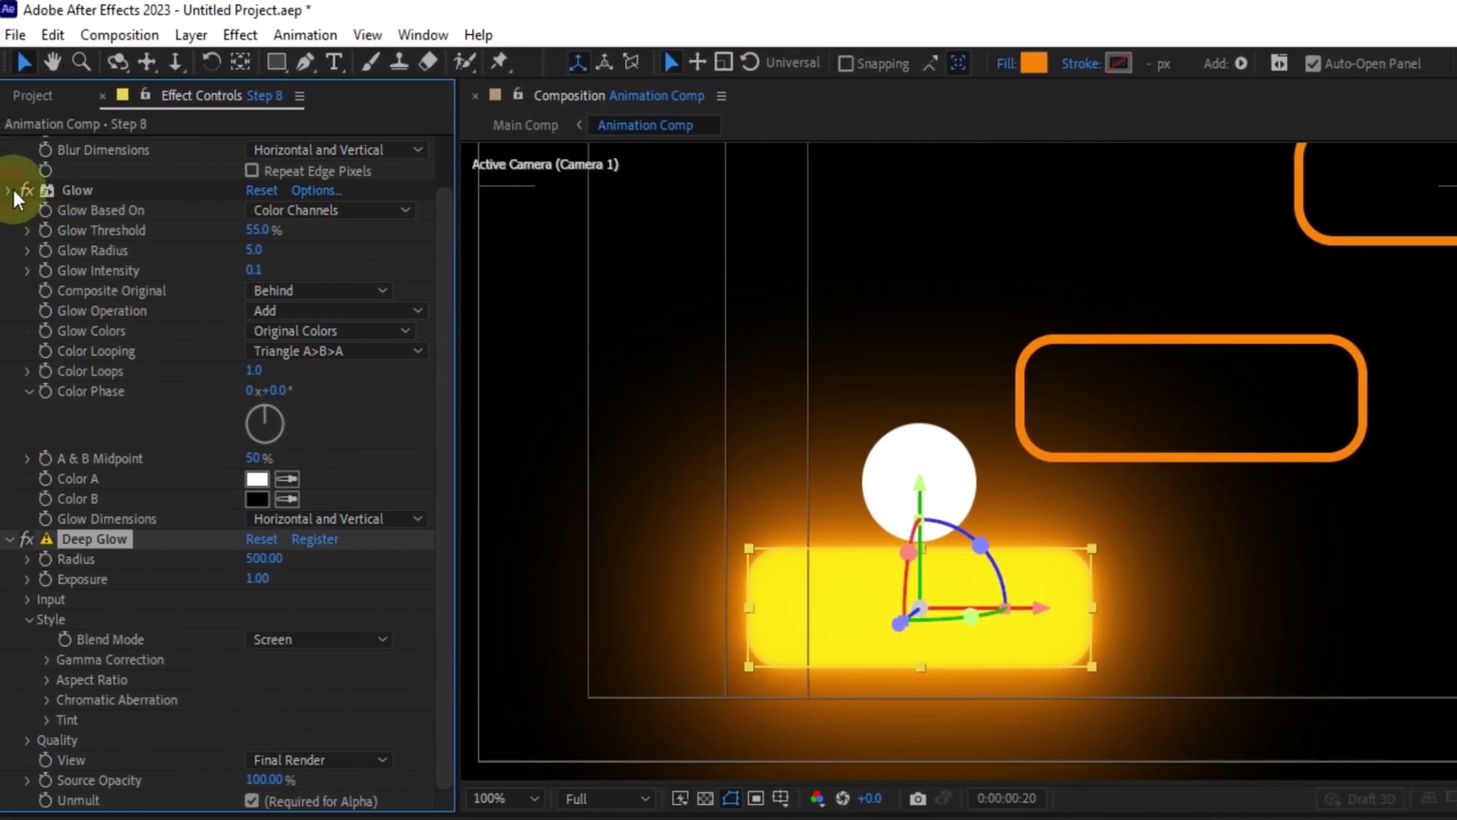
{"action": "left_click", "coordinate": [10, 190]}
{"action": "left_click", "coordinate": [9, 144]}
{"action": "left_click_drag", "start_coordinate": [114, 186], "coordinate": [120, 158]}
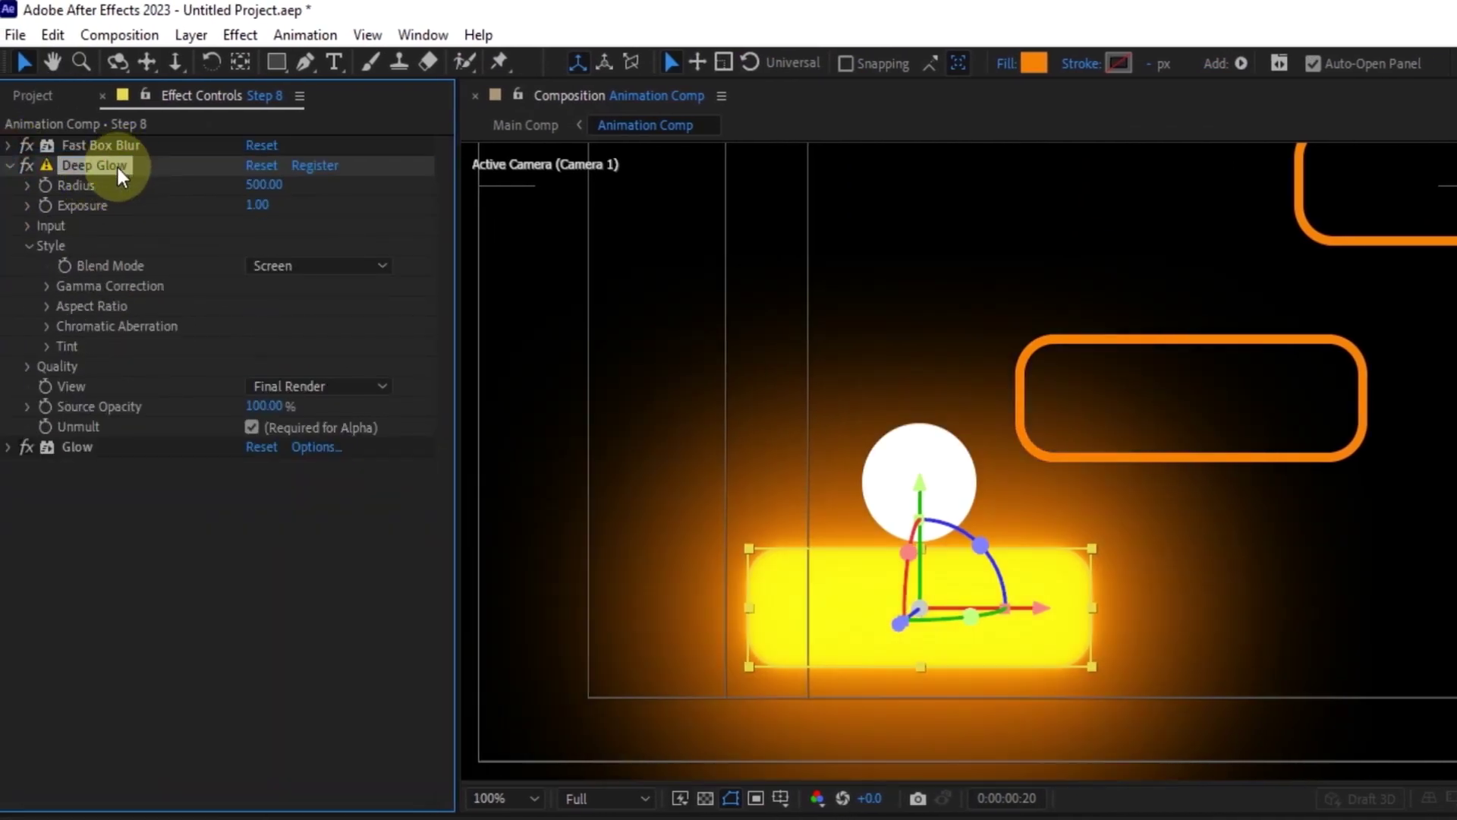
Set Step 8's Deep Glow exposure to 0.05 and check the glow in Main Comp
{"action": "type", "text": "0.05"}
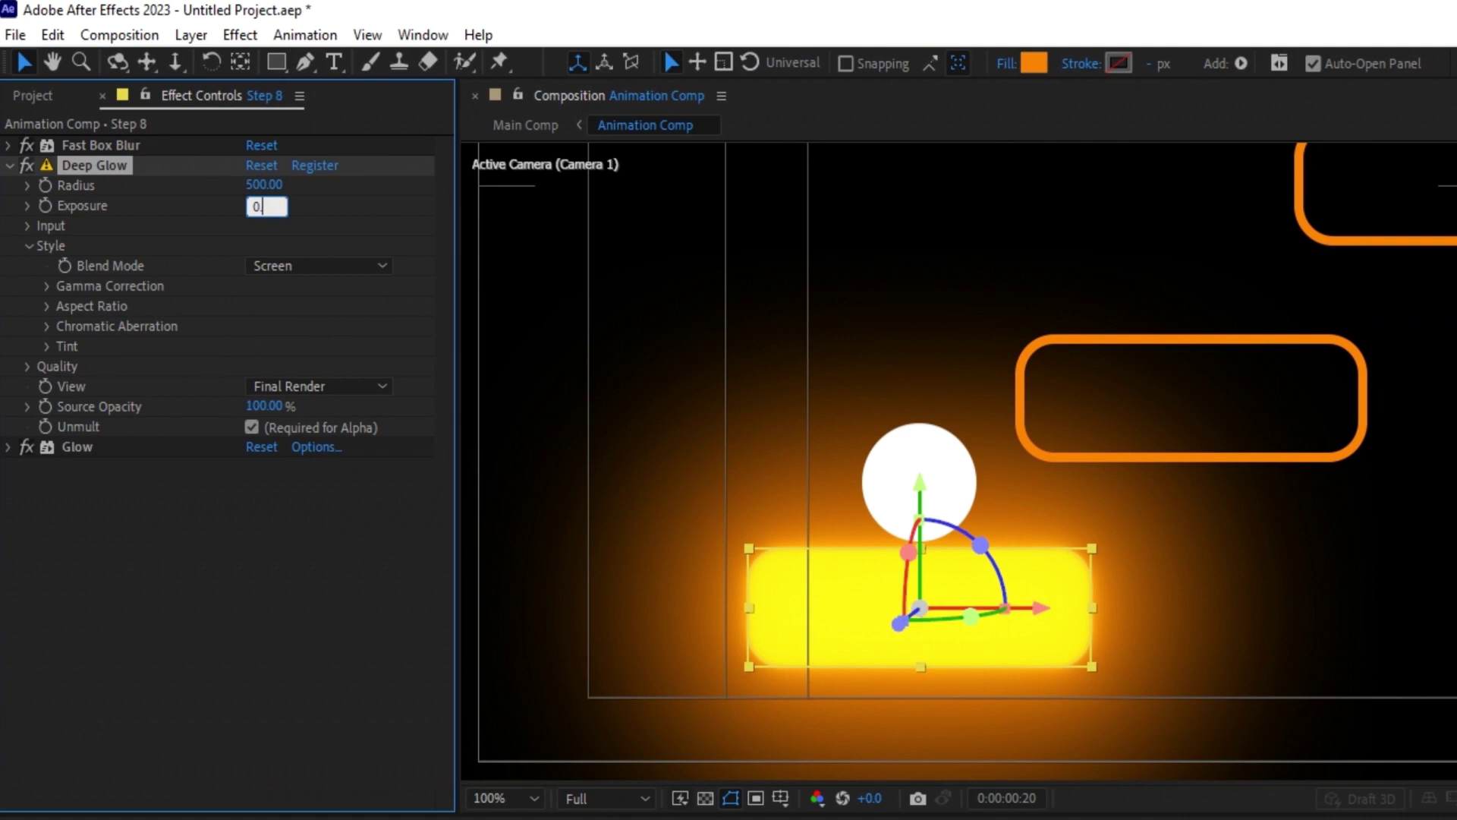
{"action": "key", "text": "Return"}
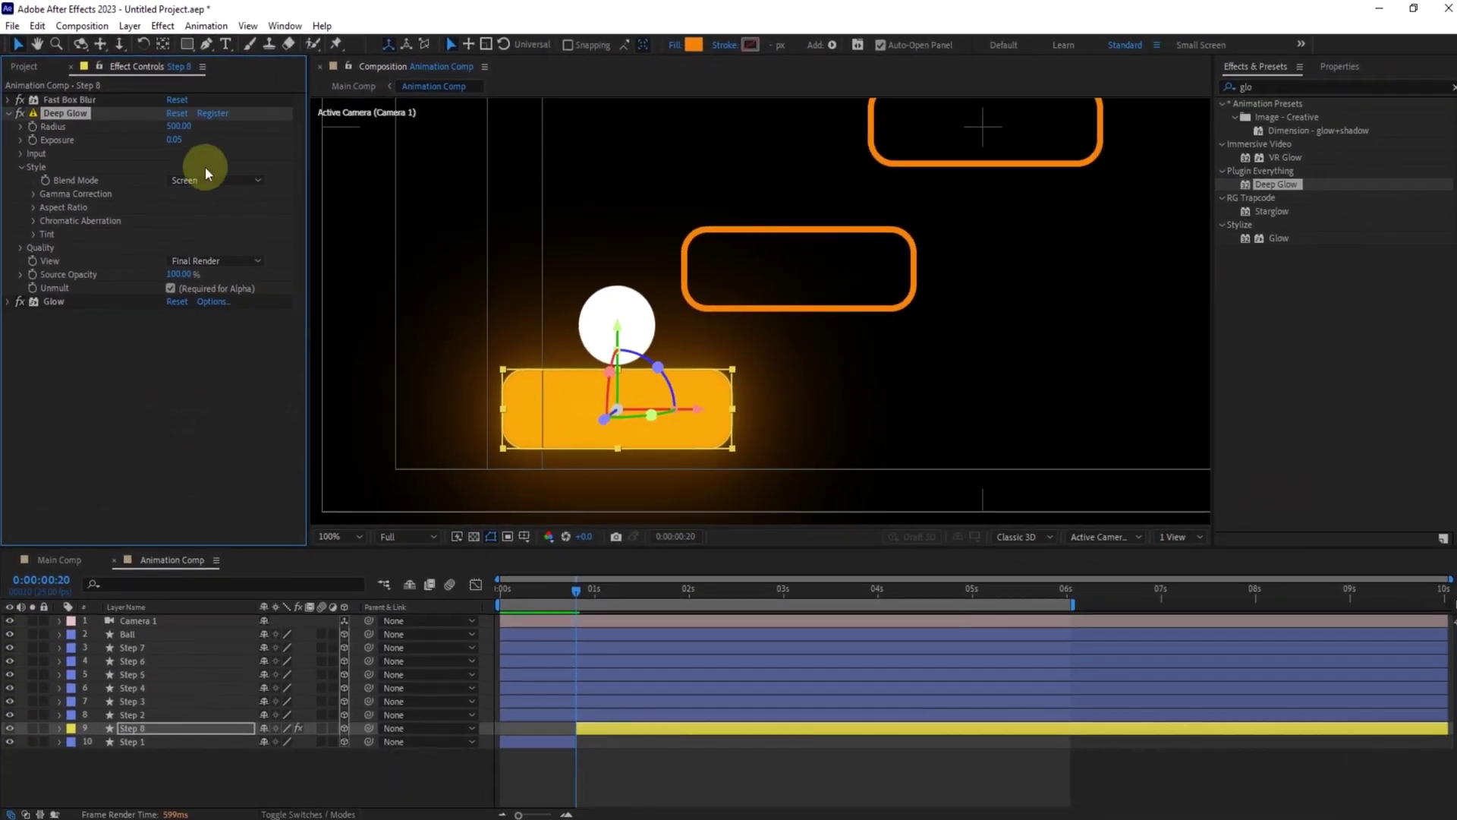
{"action": "left_click", "coordinate": [80, 770]}
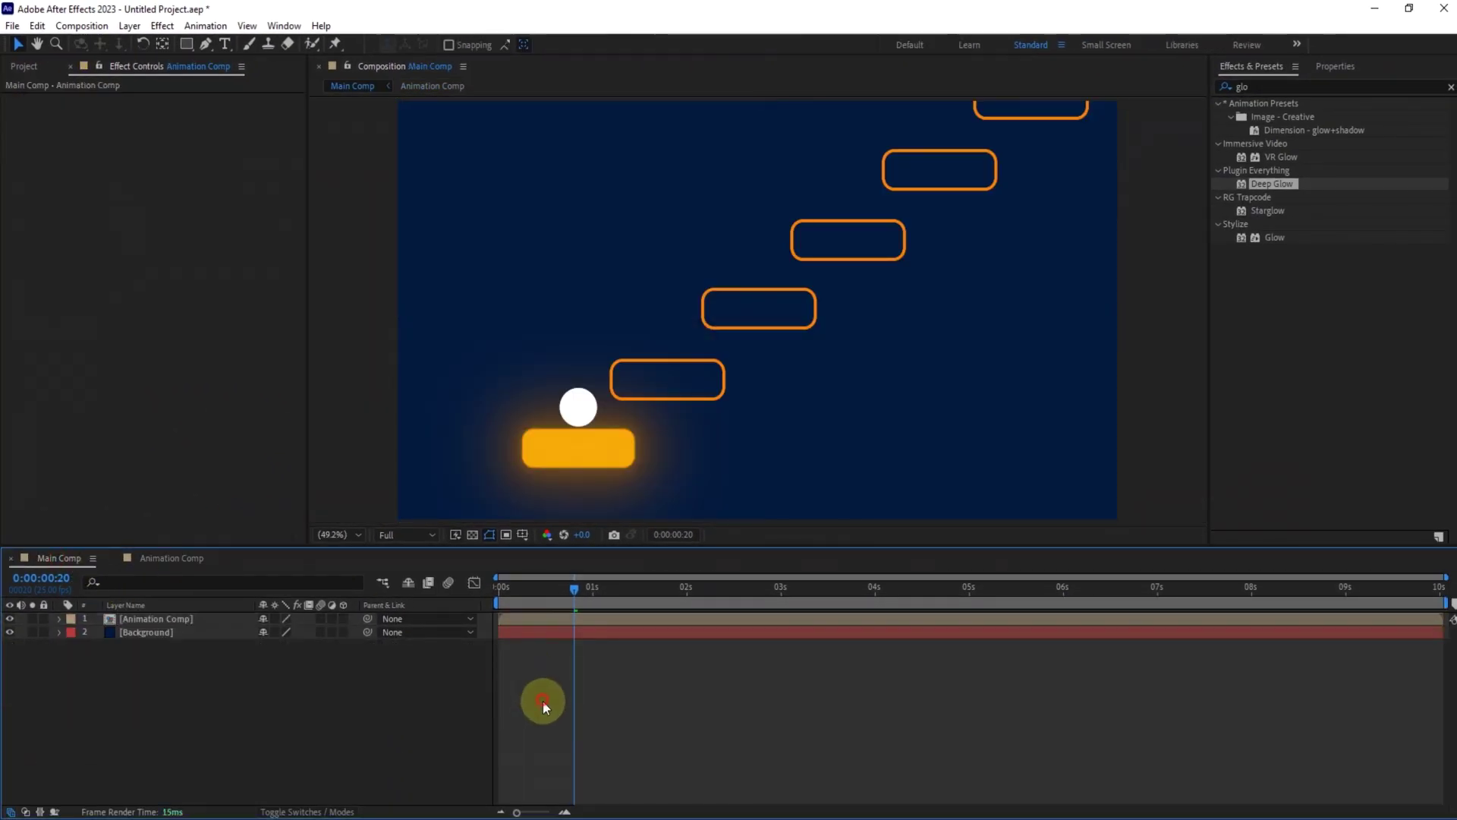
{"action": "left_click", "coordinate": [209, 550]}
Set Step 8's Deep Glow exposure to 0.01 and compare the glow in Main Comp
{"action": "left_click", "coordinate": [175, 142]}
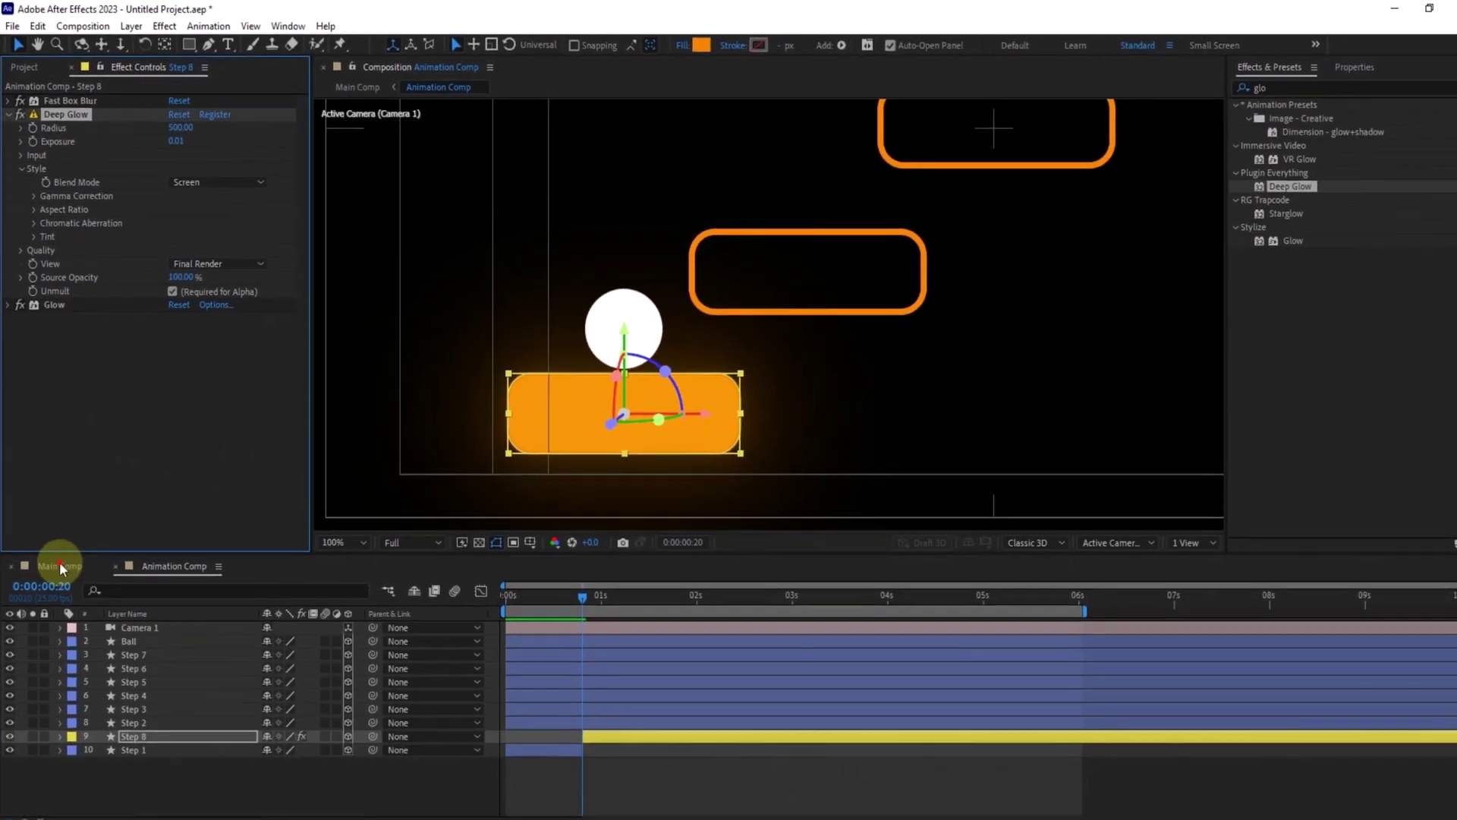
{"action": "left_click", "coordinate": [61, 562]}
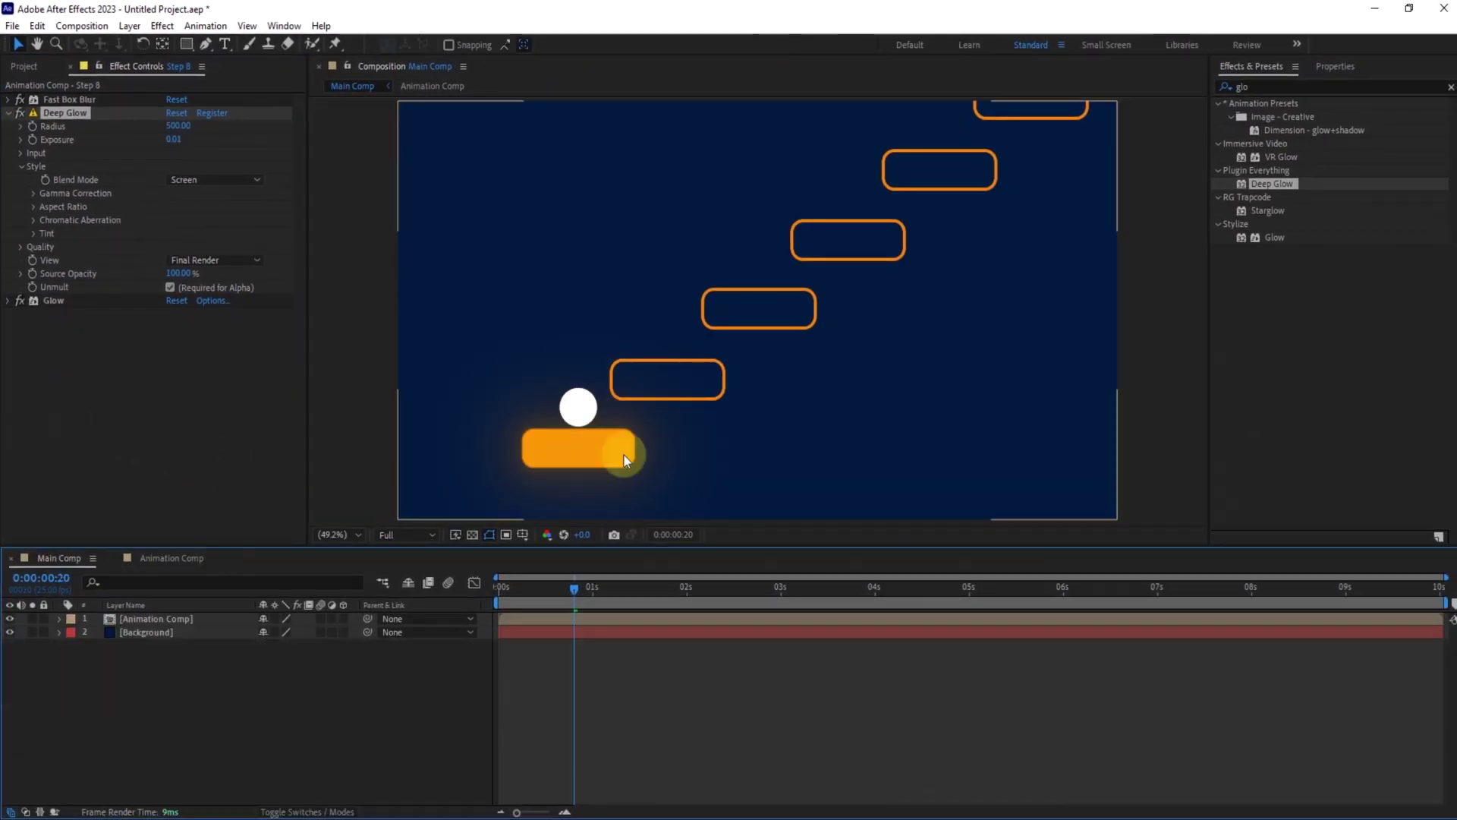
{"action": "left_click", "coordinate": [191, 559]}
Preview the glowing first step in Animation Comp with the whole frame fitted to the viewer
{"action": "mouse_move", "coordinate": [575, 575]}
{"action": "left_mouse_down"}
{"action": "mouse_move", "coordinate": [563, 588]}
{"action": "mouse_move", "coordinate": [582, 586]}
{"action": "left_mouse_up"}
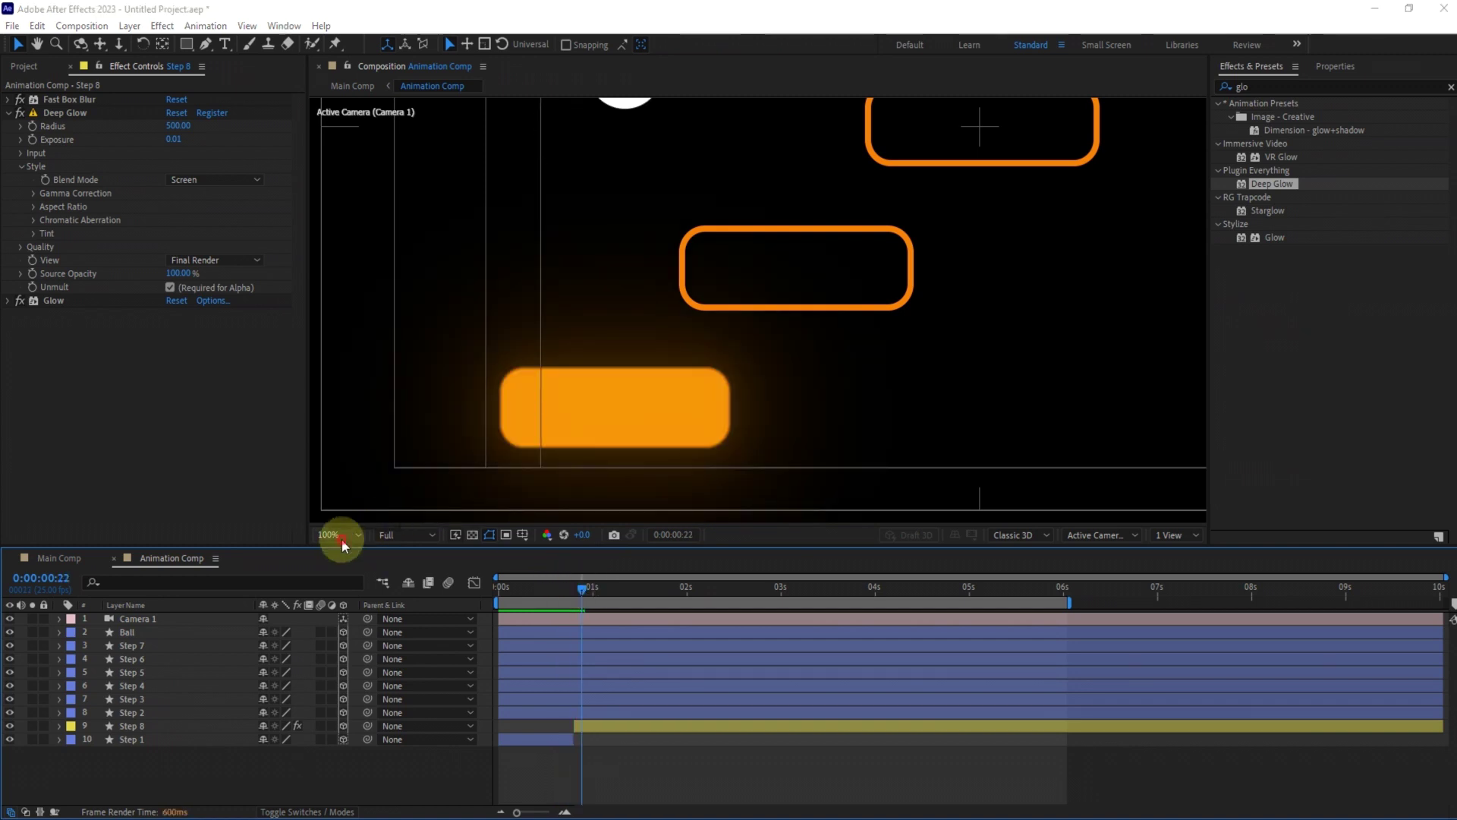
{"action": "left_click", "coordinate": [342, 539]}
{"action": "left_click", "coordinate": [346, 257]}
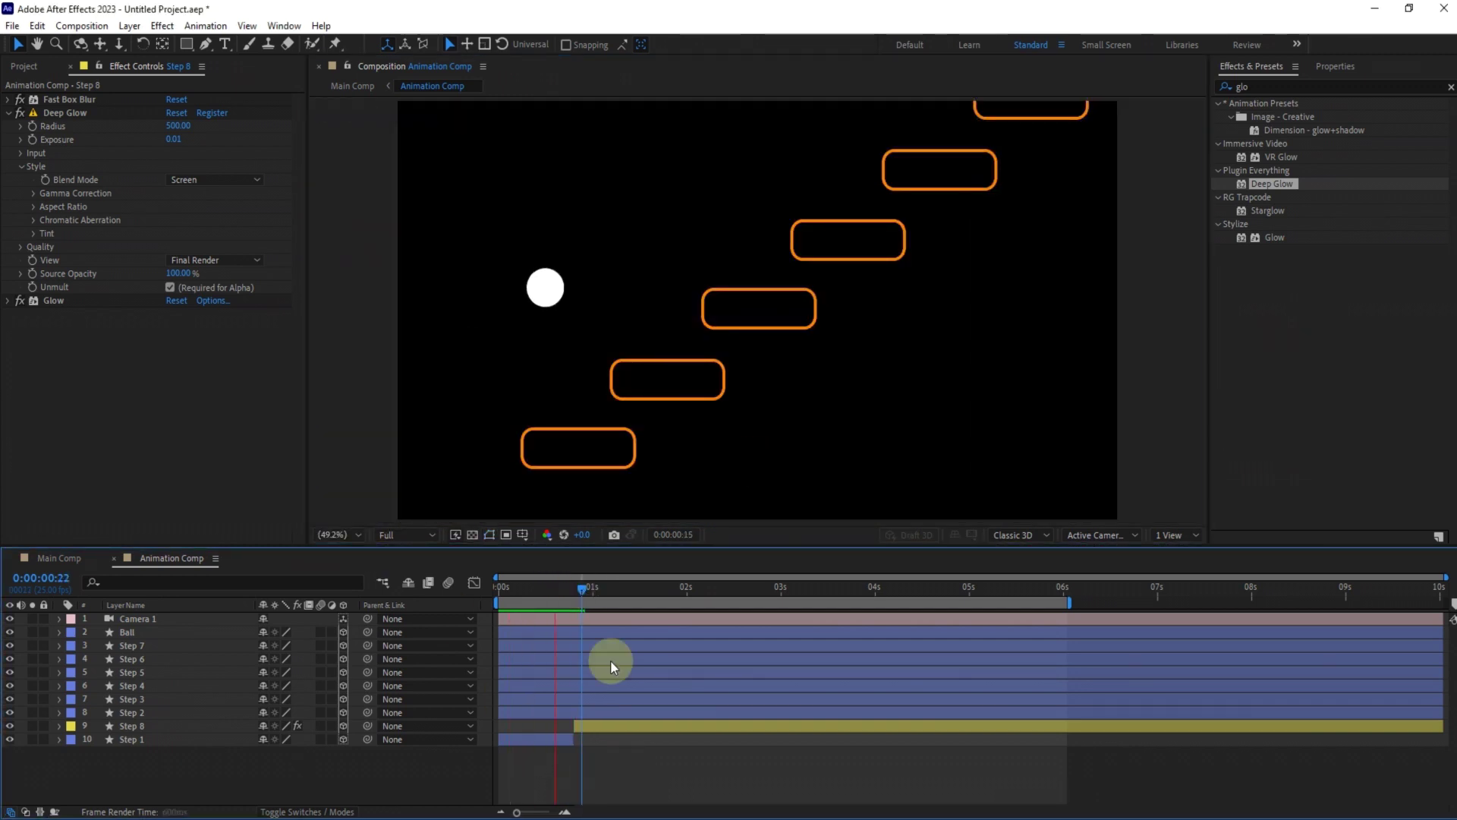
{"action": "key", "text": "space"}
{"action": "left_click", "coordinate": [555, 588]}
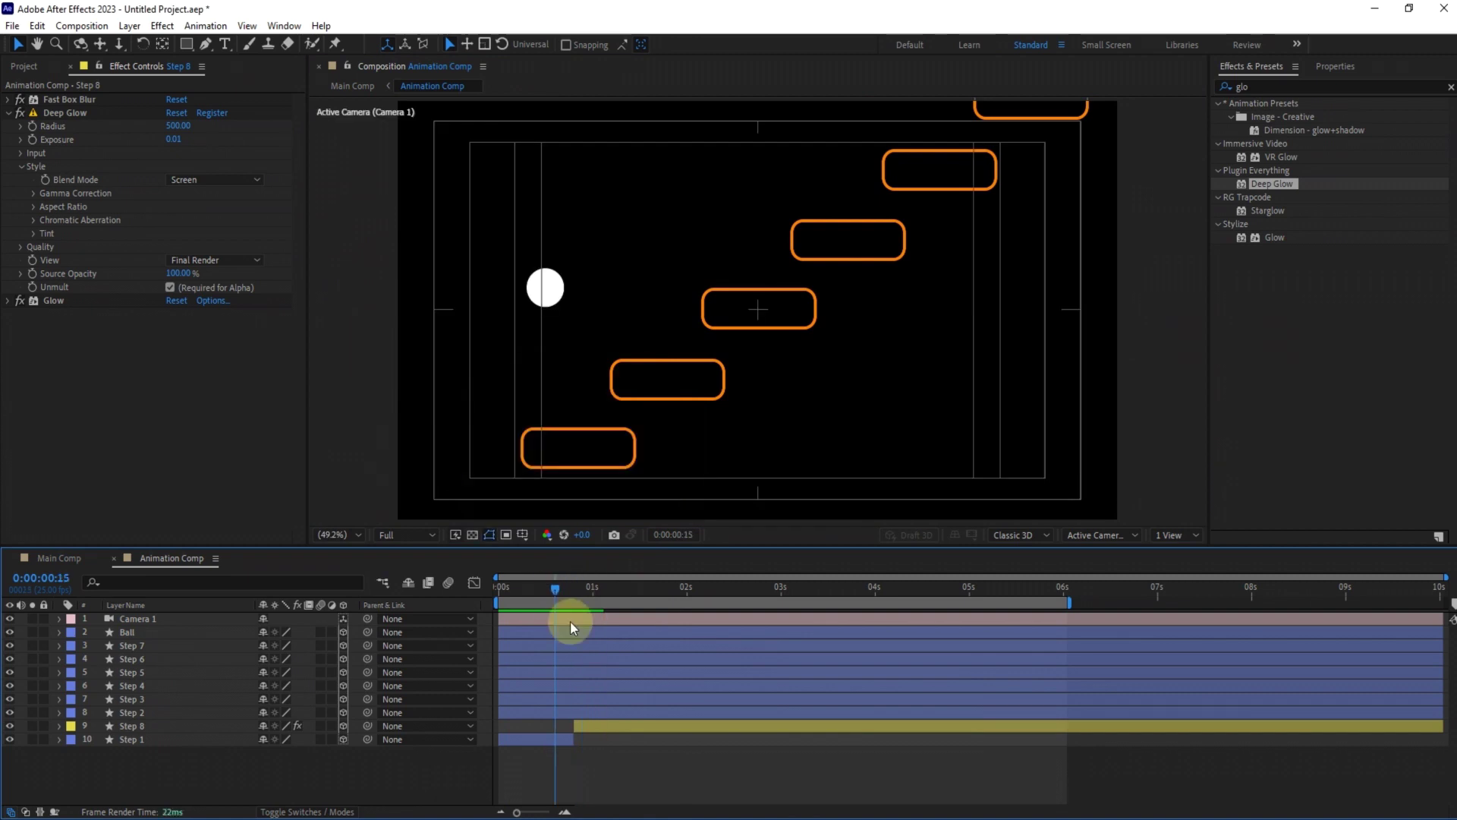
Change the Ball layer's label color to purple
{"action": "left_click", "coordinate": [568, 634]}
{"action": "left_click", "coordinate": [70, 633]}
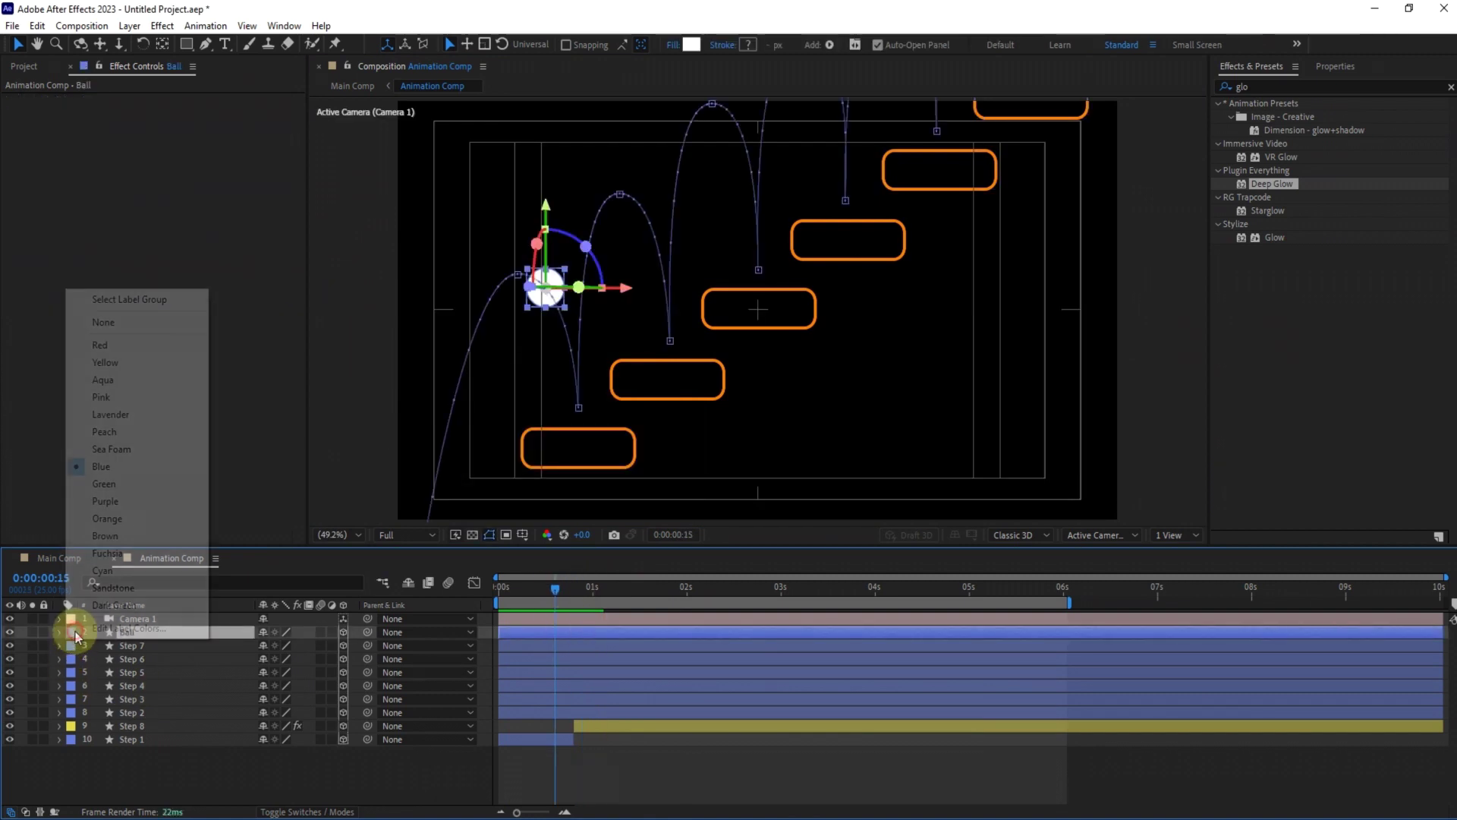
{"action": "left_click", "coordinate": [114, 502]}
{"action": "left_click", "coordinate": [659, 795]}
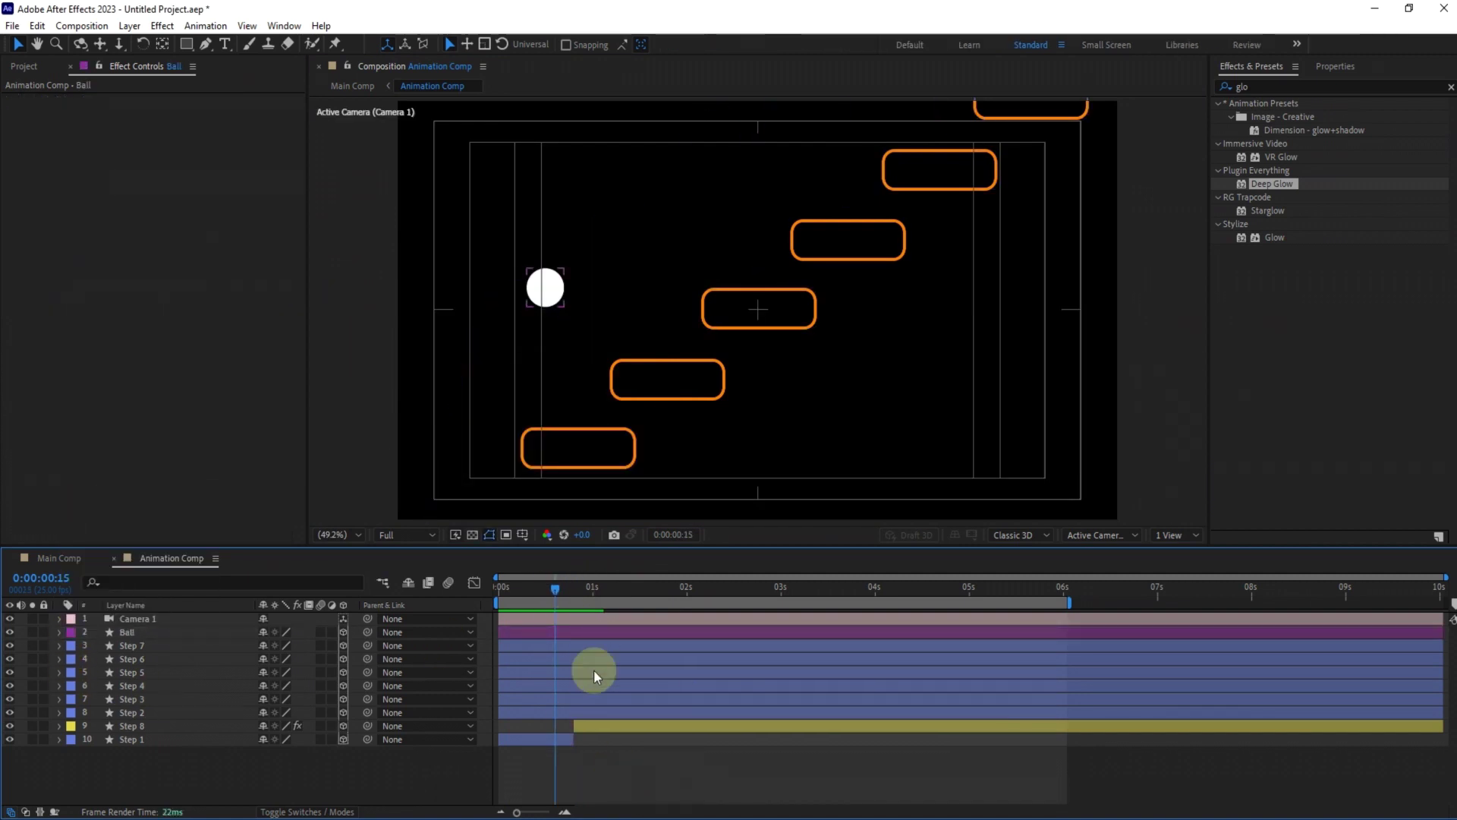
Reveal the Ball's Position keyframes and split the Step 8 layer at 0:00:01:15, where the Ball lands on the second step
{"action": "left_click", "coordinate": [598, 727]}
{"action": "left_click", "coordinate": [590, 644]}
{"action": "left_click", "coordinate": [586, 630]}
{"action": "key", "text": "p"}
{"action": "left_click_drag", "start_coordinate": [557, 589], "coordinate": [656, 589]}
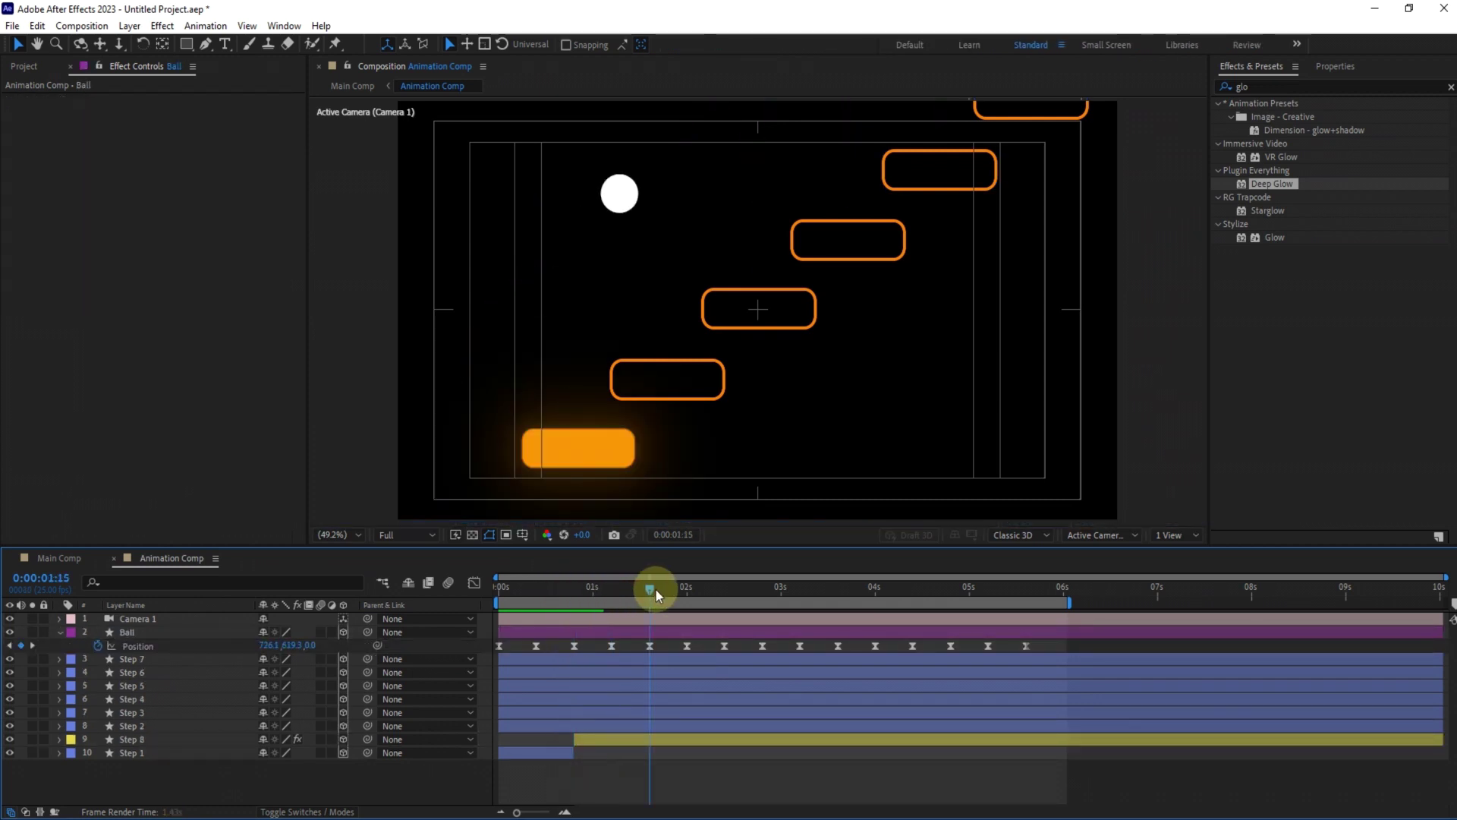
{"action": "left_click", "coordinate": [639, 740]}
{"action": "key", "text": "ctrl+shift+d"}
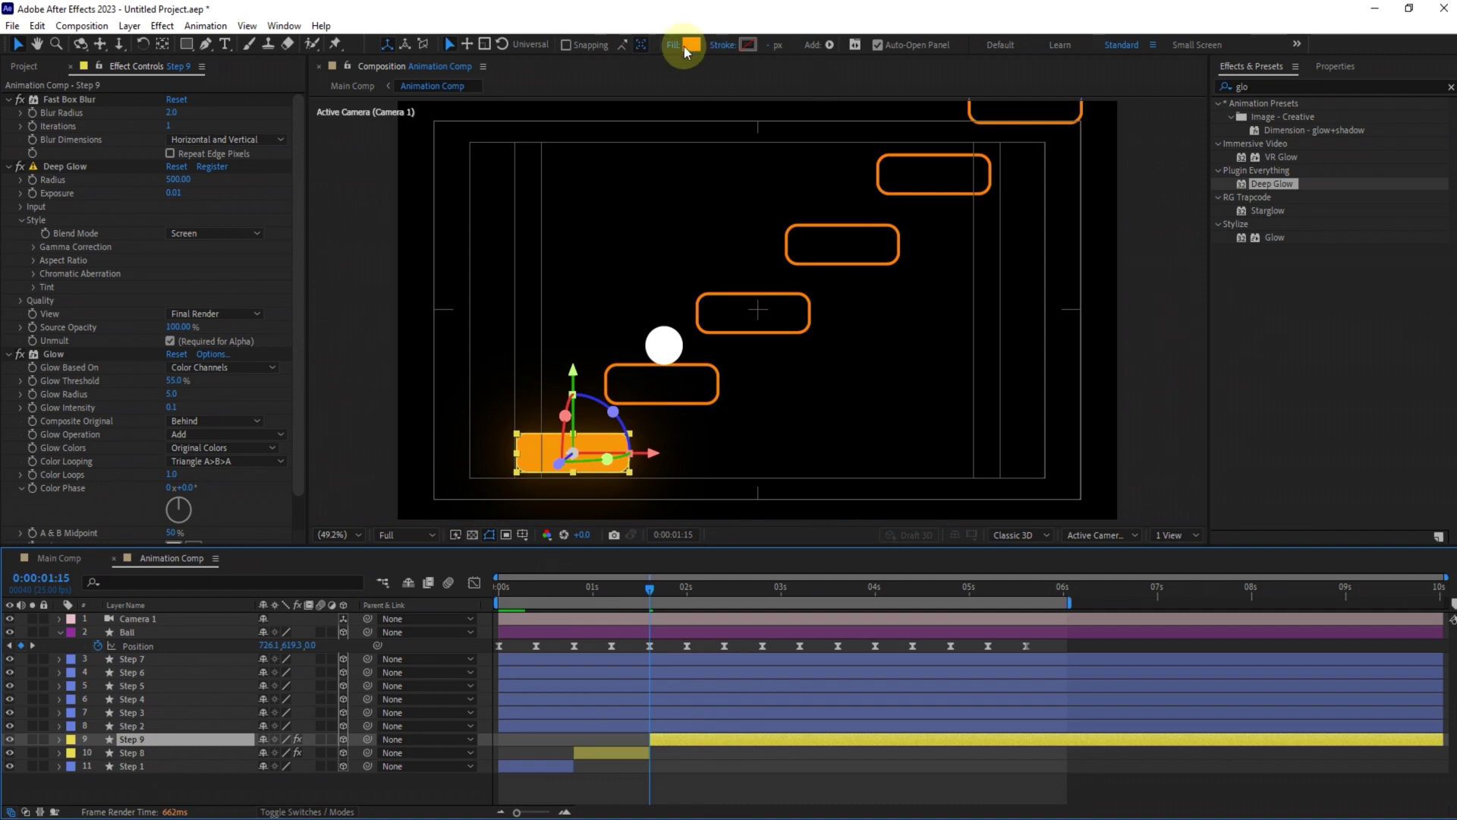
Delete the Fast Box Blur, Deep Glow and Glow effects from the split-off Step 9 layer
{"action": "left_click", "coordinate": [49, 354]}
{"action": "left_click", "coordinate": [58, 99], "text": "shift"}
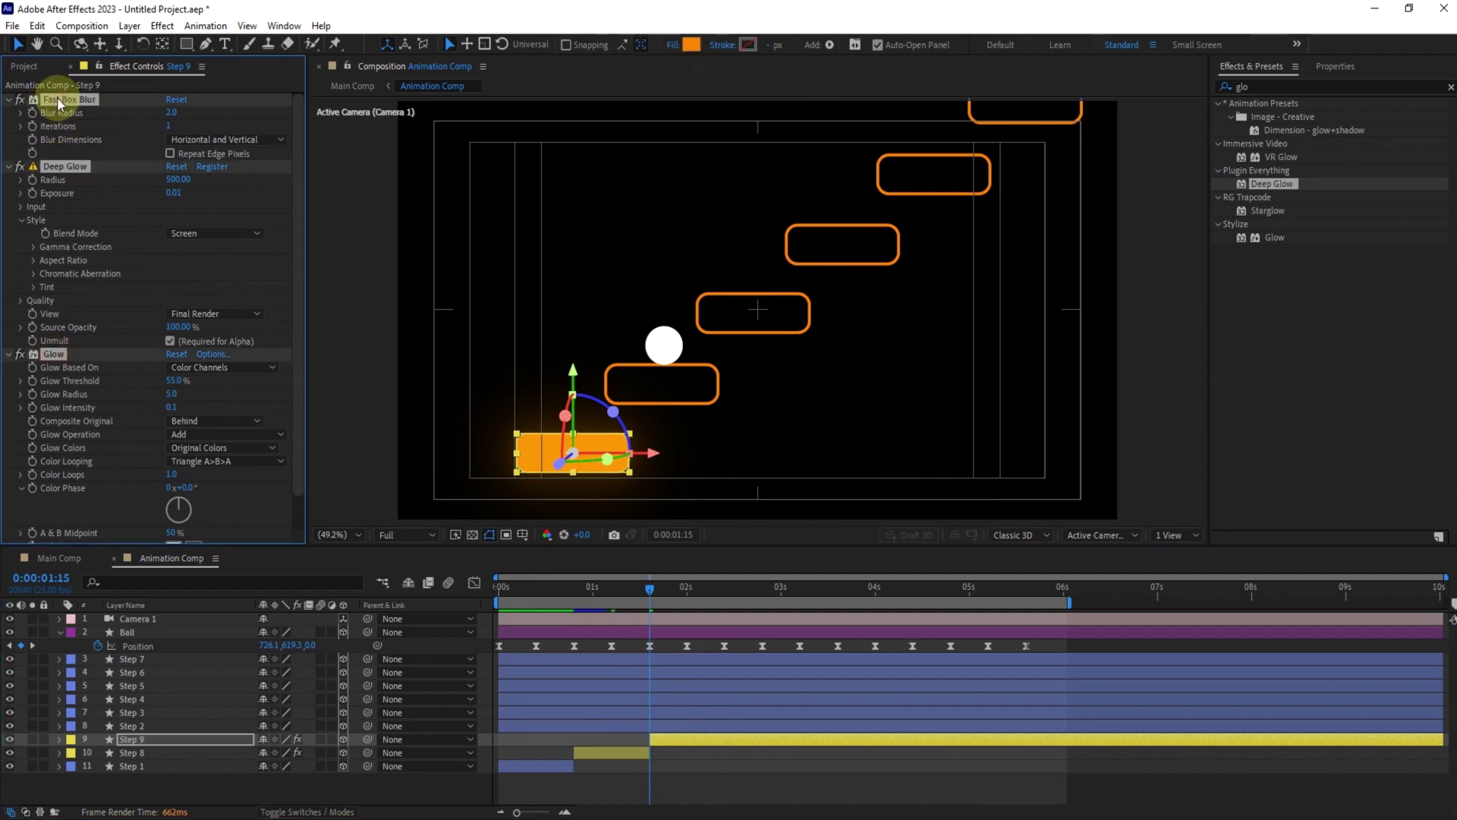
{"action": "key", "text": "Delete"}
Remove the fill from Step 9 and give it a solid stroke again
{"action": "left_click", "coordinate": [697, 36]}
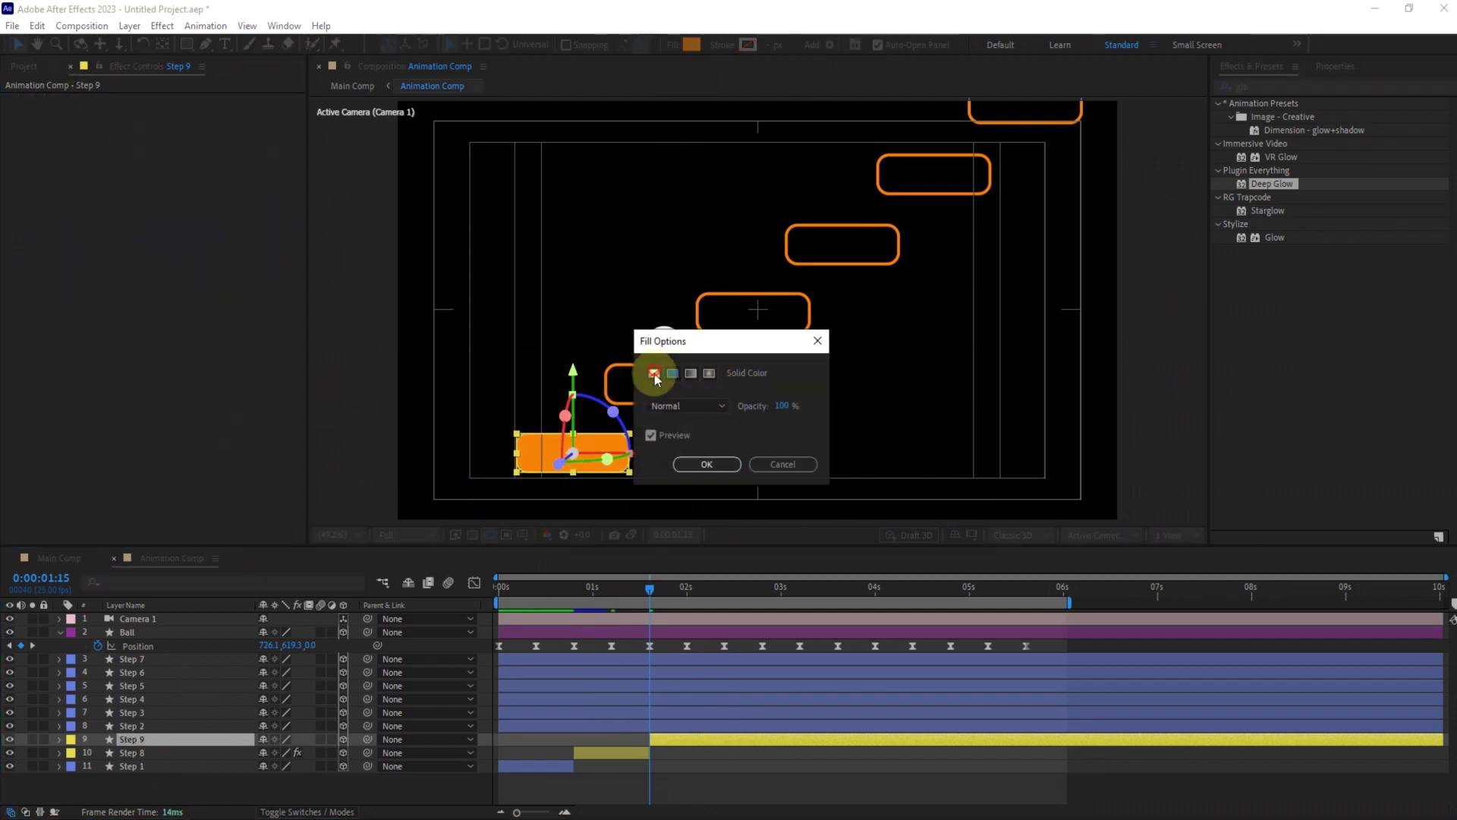
{"action": "left_click", "coordinate": [654, 373]}
{"action": "left_click", "coordinate": [693, 457]}
{"action": "left_click", "coordinate": [747, 44]}
{"action": "left_click", "coordinate": [1342, 385]}
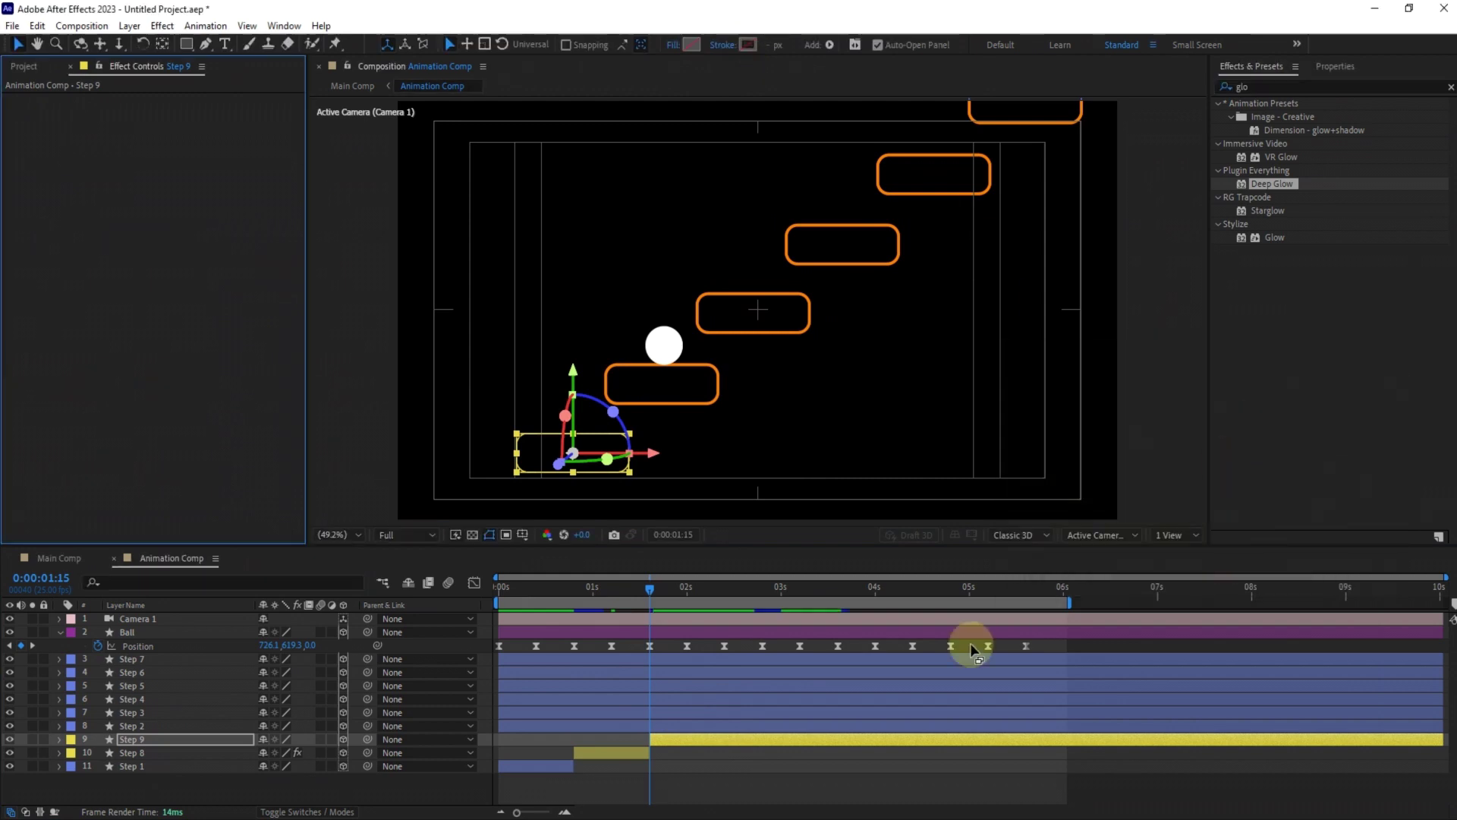
Play the animation to check how the first step lights up and switches off between landings
{"action": "left_click", "coordinate": [787, 792]}
{"action": "key", "text": "space"}
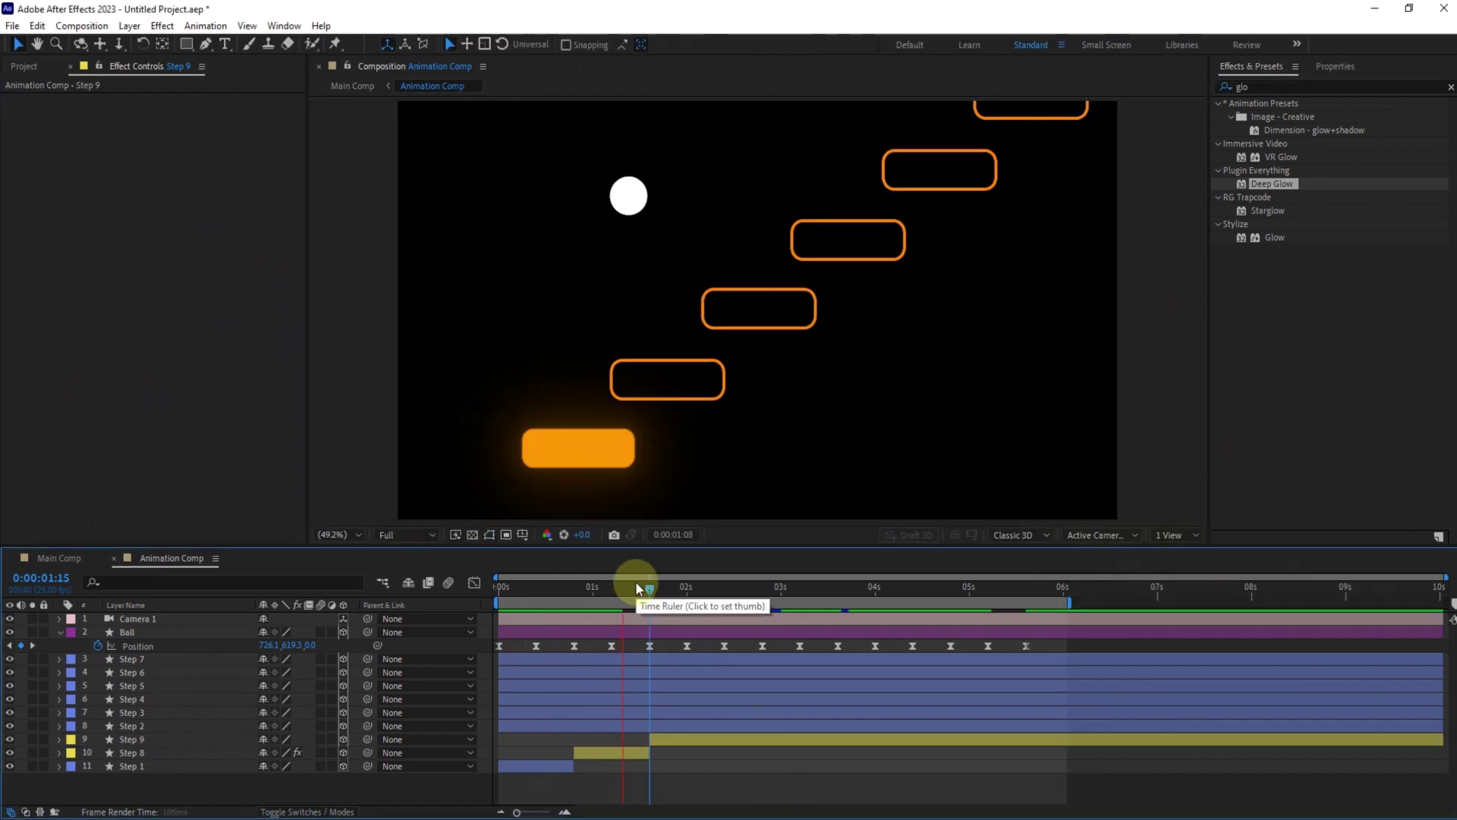
{"action": "key", "text": "space"}
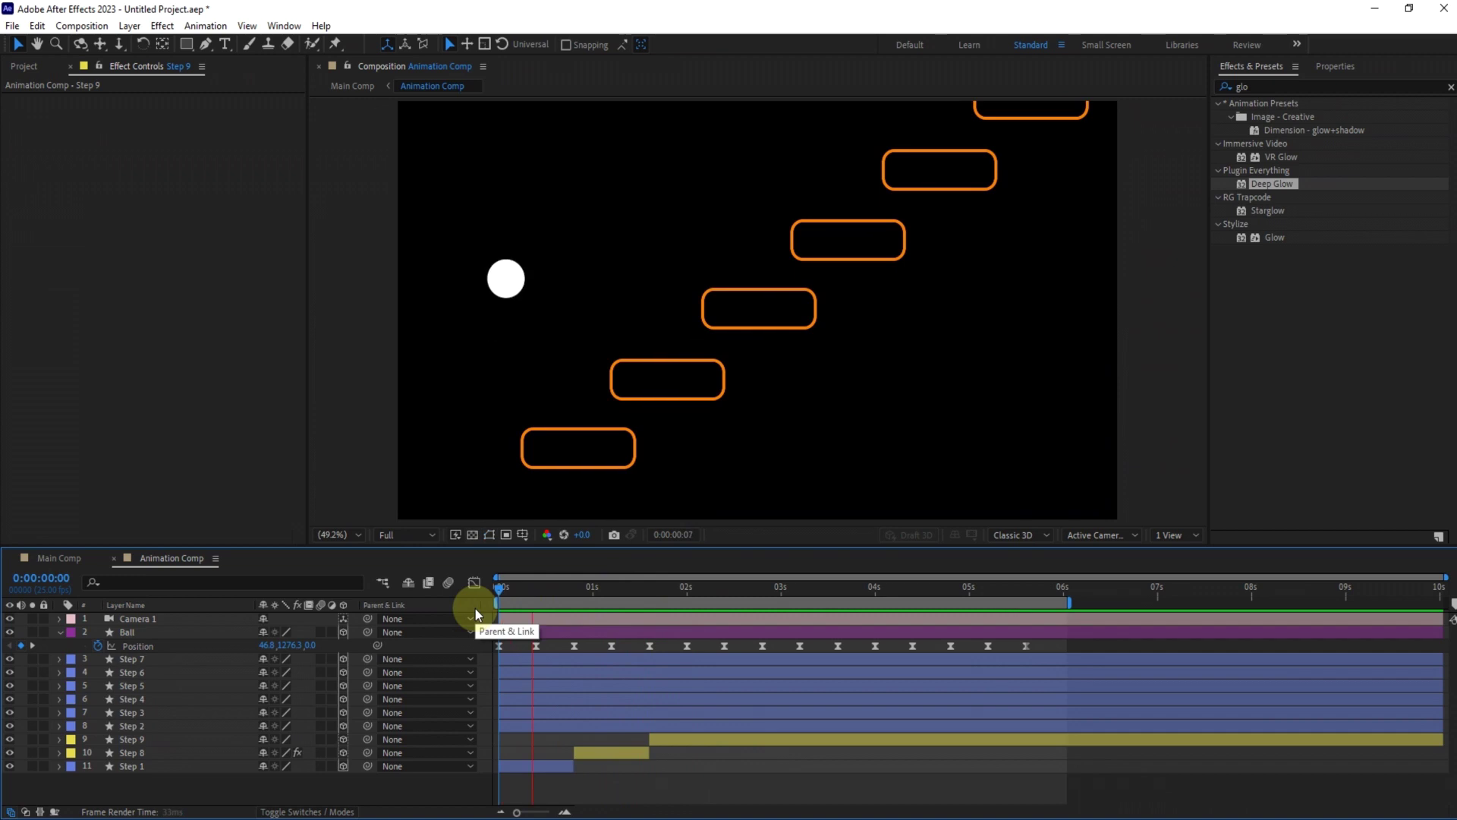
Split the Step 2 layer at 0:00:01:15, where the Ball lands on the second step
{"action": "left_click", "coordinate": [528, 593]}
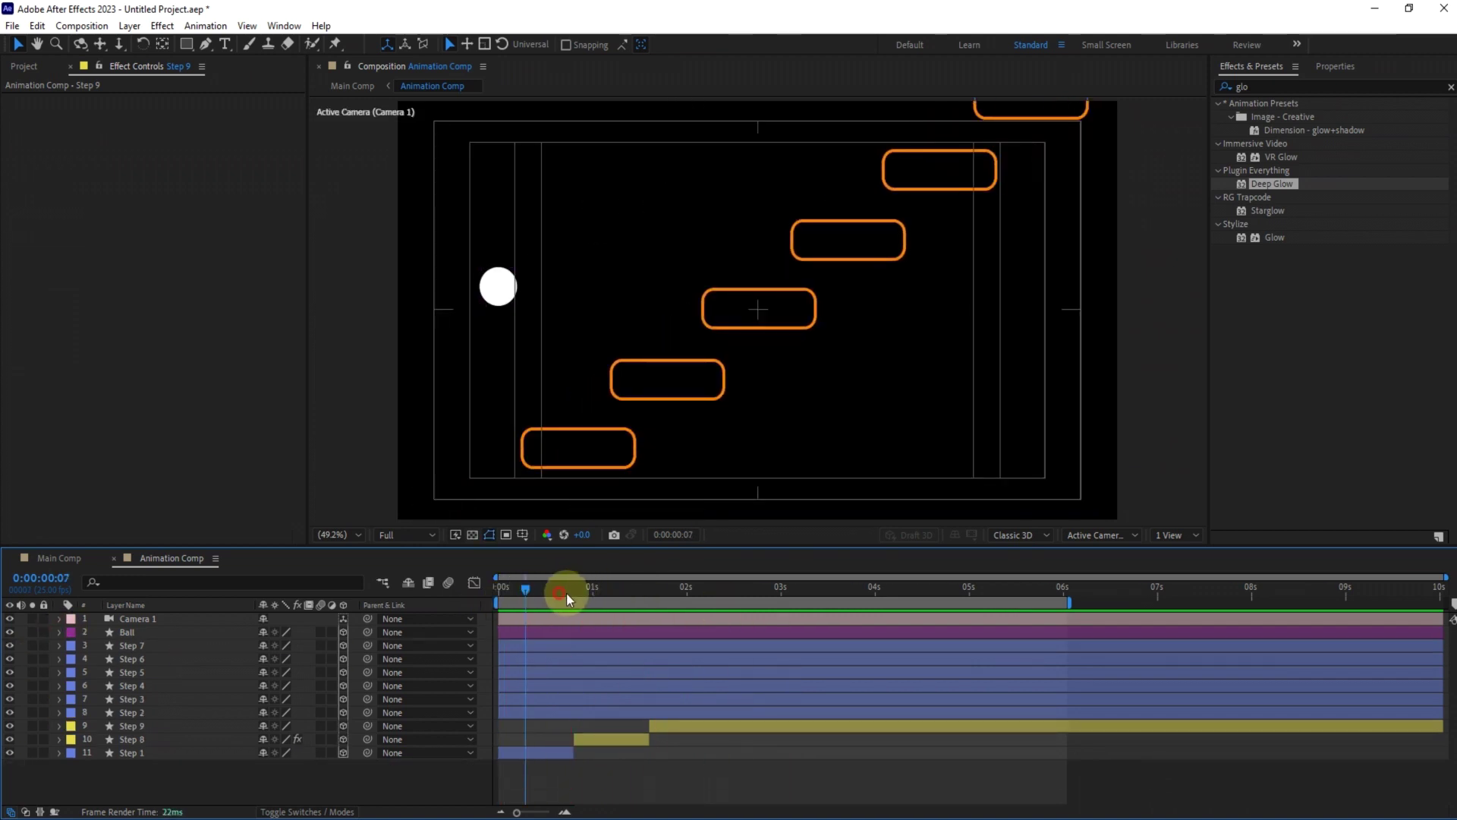
{"action": "left_click_drag", "start_coordinate": [566, 594], "coordinate": [653, 591]}
{"action": "left_click", "coordinate": [675, 363]}
{"action": "key", "text": "ctrl+shift+d"}
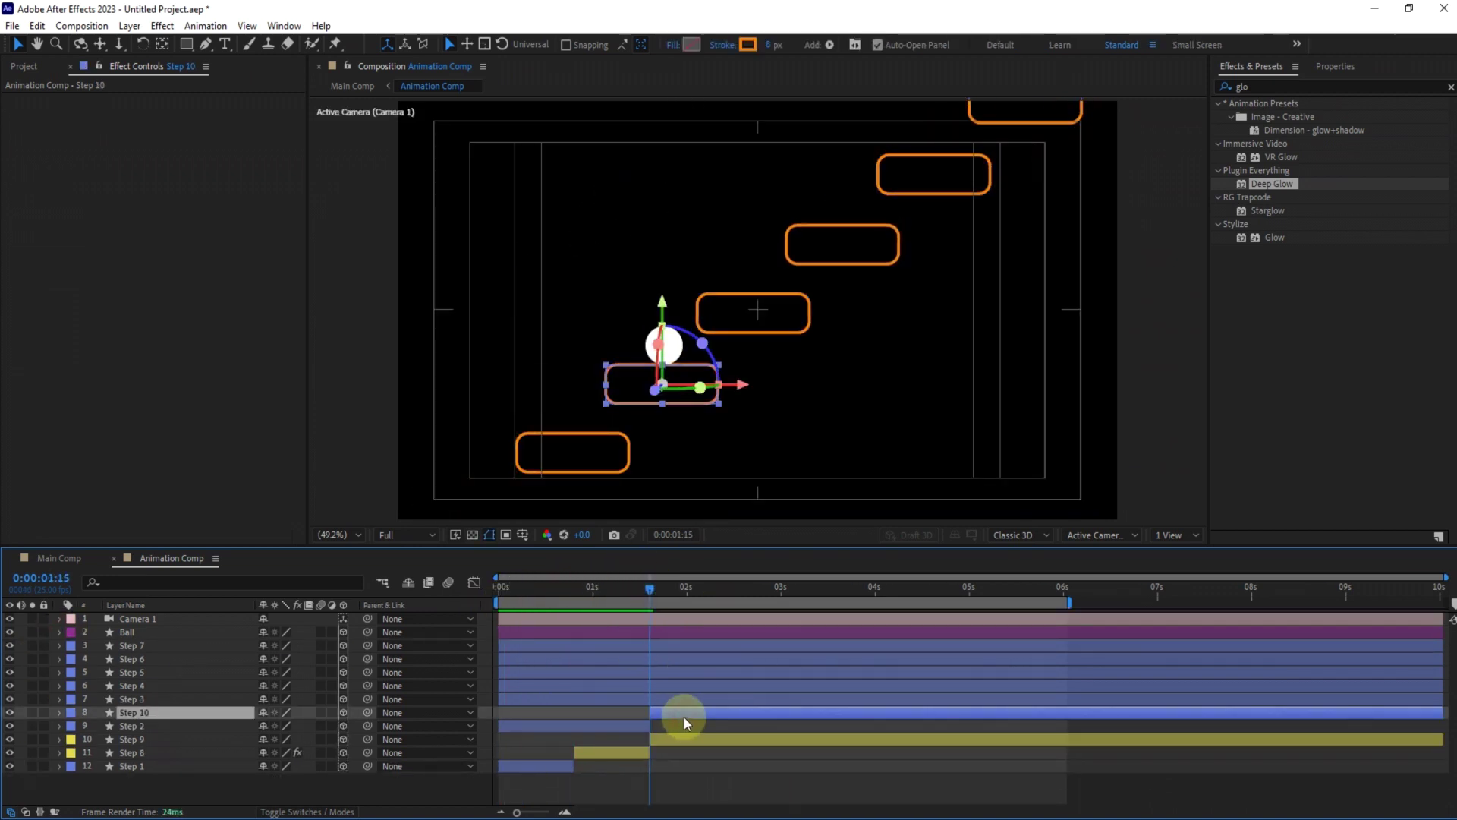
Copy the Fast Box Blur, Deep Glow and Glow effects from Step 8 onto the split-off Step 10 layer
{"action": "left_click", "coordinate": [616, 751]}
{"action": "left_click", "coordinate": [7, 113]}
{"action": "left_click", "coordinate": [69, 100]}
{"action": "left_click", "coordinate": [66, 112], "text": "ctrl"}
{"action": "left_click", "coordinate": [82, 175], "text": "ctrl"}
{"action": "left_click", "coordinate": [47, 35]}
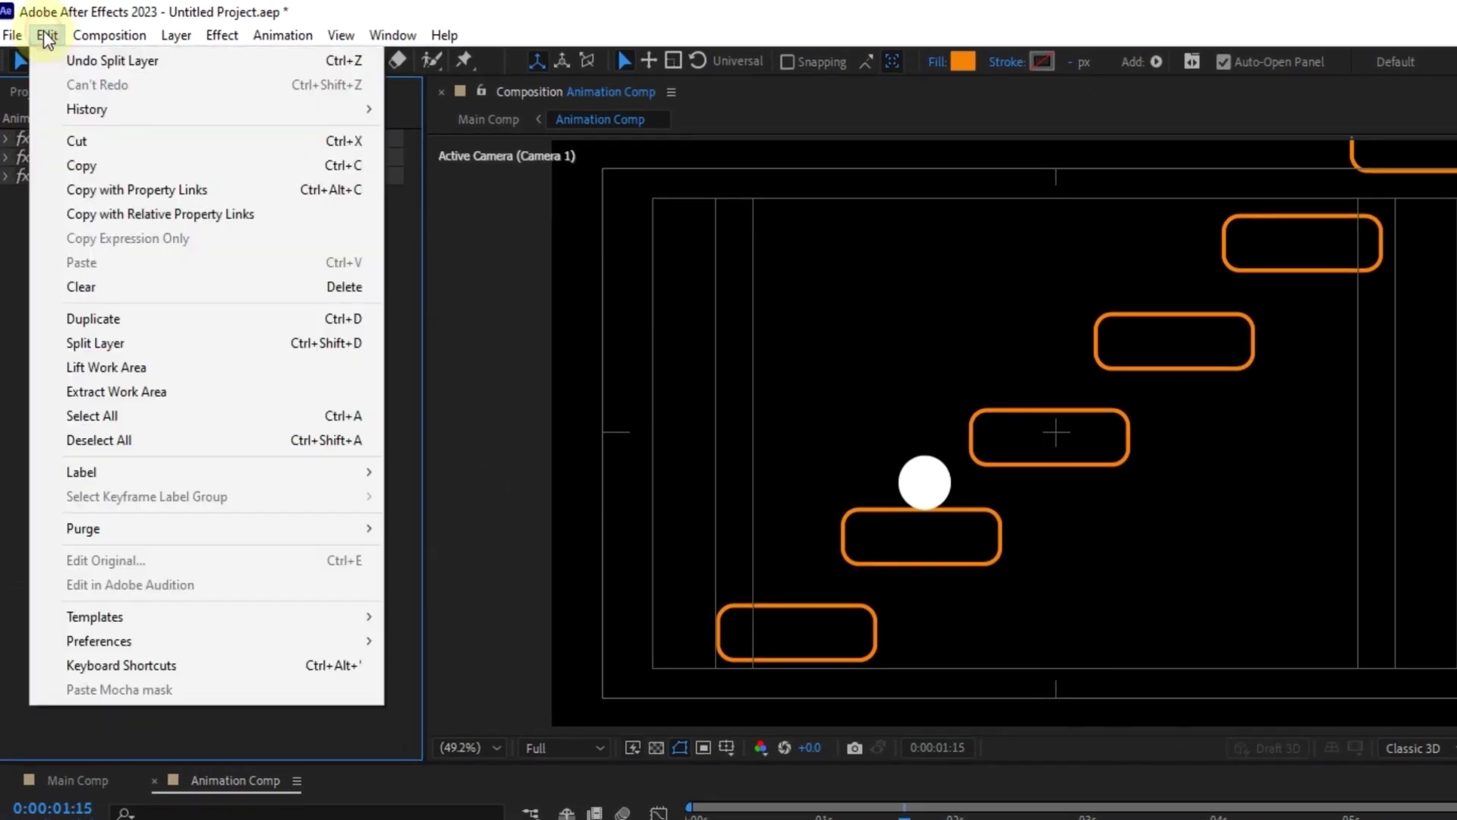
{"action": "left_click", "coordinate": [93, 168]}
{"action": "left_click", "coordinate": [708, 742]}
{"action": "left_click", "coordinate": [38, 25]}
{"action": "left_click", "coordinate": [71, 197]}
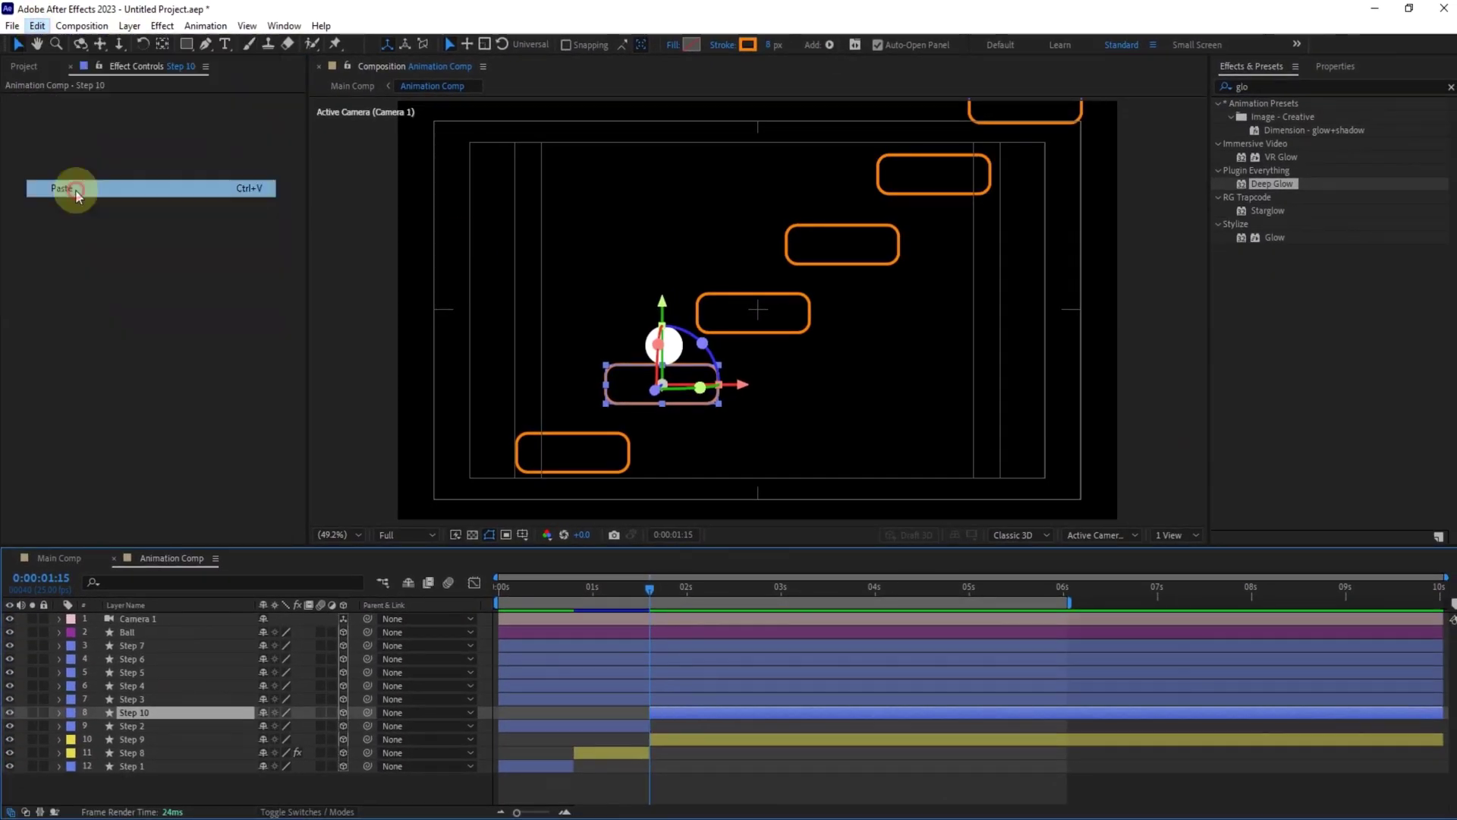
Give Step 10 a solid orange fill and set its stroke to None
{"action": "left_click", "coordinate": [692, 44]}
{"action": "left_click", "coordinate": [1347, 382]}
{"action": "left_click", "coordinate": [723, 45]}
{"action": "left_click", "coordinate": [655, 376]}
{"action": "left_click", "coordinate": [700, 464]}
{"action": "left_click", "coordinate": [678, 754]}
{"action": "left_click", "coordinate": [672, 712]}
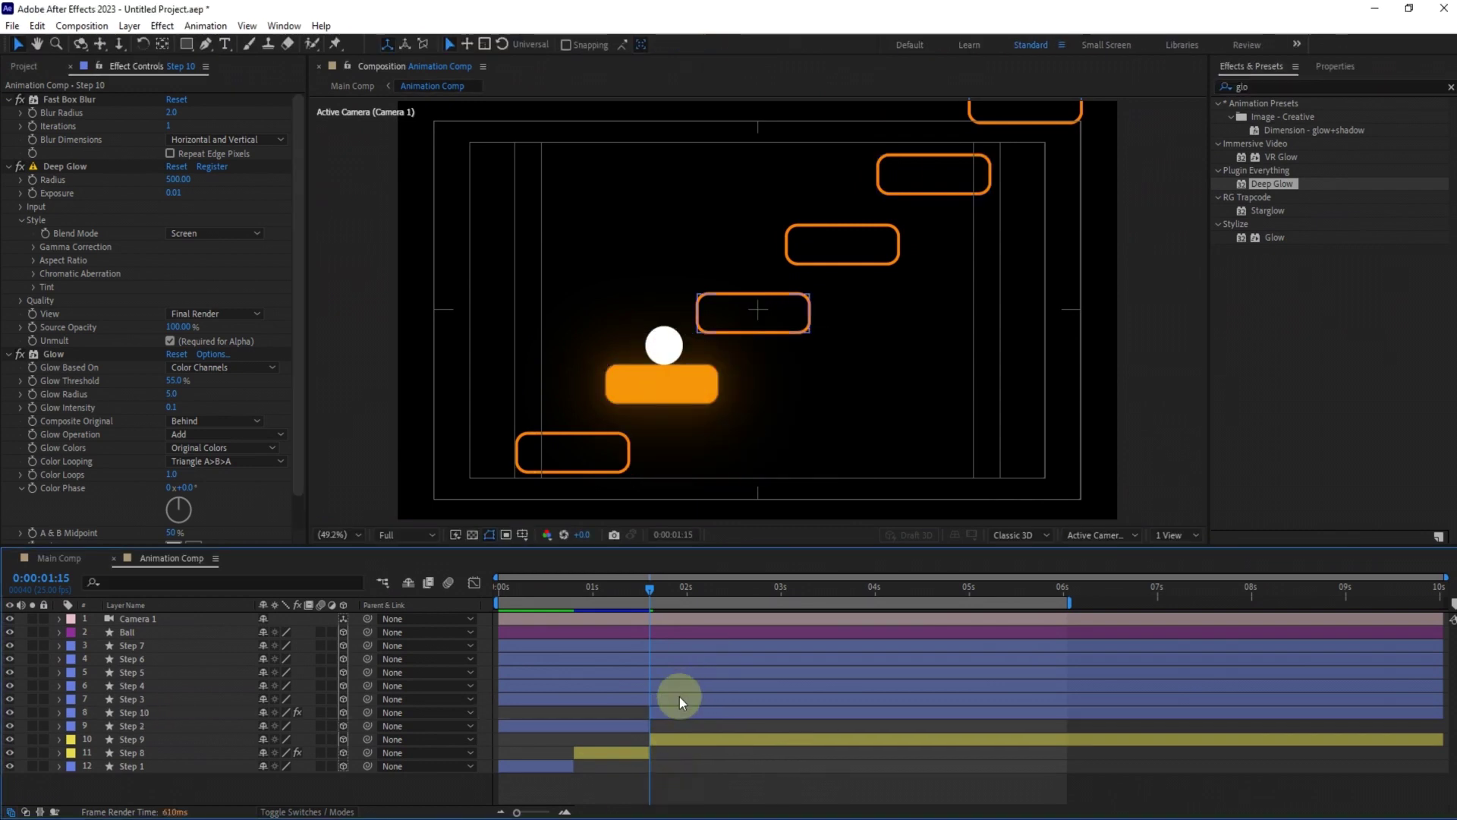
Using the Ball's Position keyframes as a guide, label Step 10 yellow and split it at 0:00:02:10
{"action": "left_click", "coordinate": [658, 633]}
{"action": "key", "text": "p"}
{"action": "left_click", "coordinate": [723, 594]}
{"action": "left_click", "coordinate": [688, 725]}
{"action": "left_click", "coordinate": [70, 725]}
{"action": "left_click", "coordinate": [91, 425]}
{"action": "key", "text": "ctrl+shift+d"}
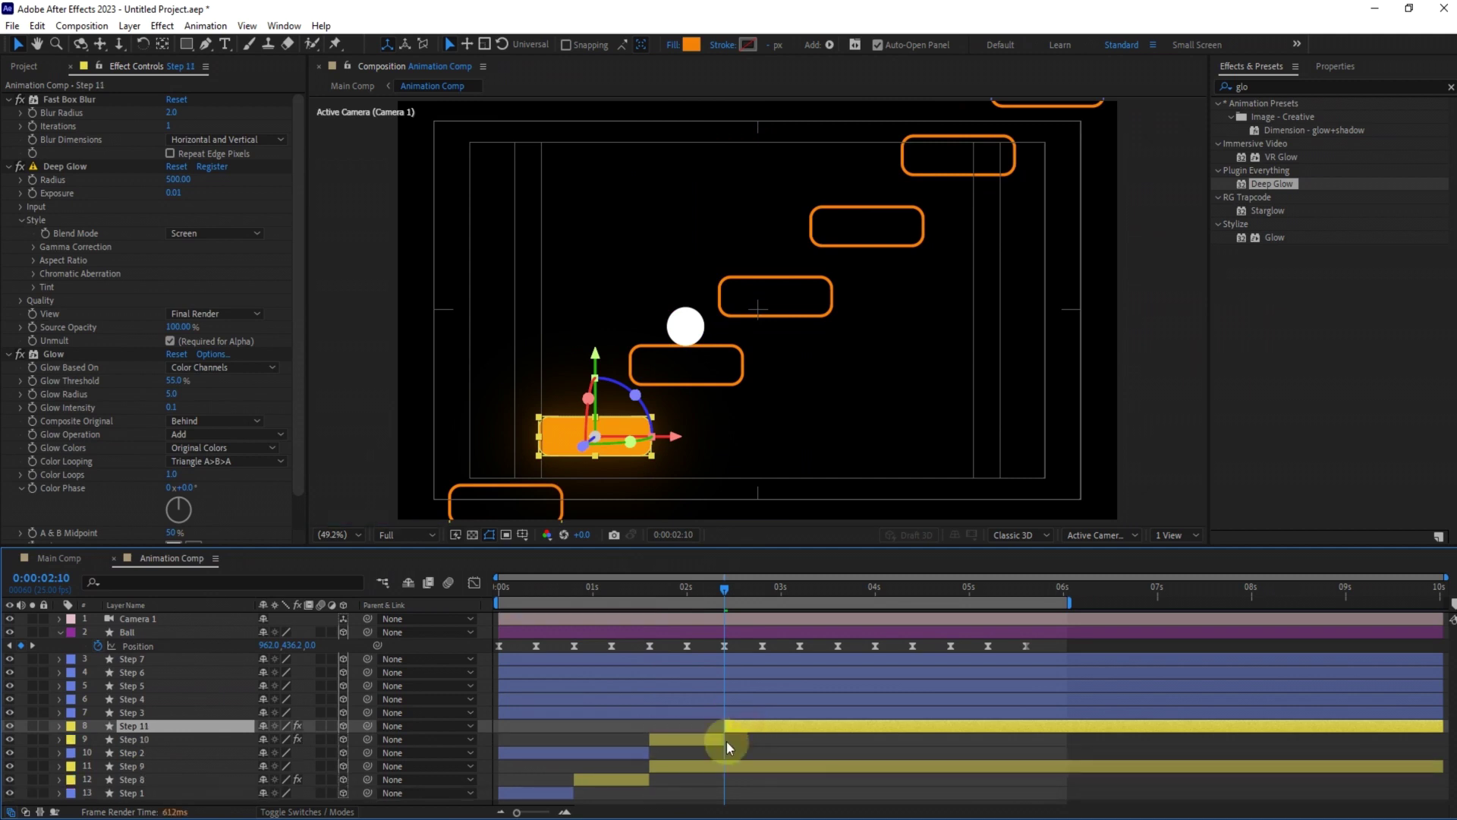
Delete the Fast Box Blur, Deep Glow and Glow effects from the split-off Step 11 layer
{"action": "left_click", "coordinate": [58, 355]}
{"action": "left_click", "coordinate": [61, 101], "text": "shift"}
{"action": "key", "text": "Delete"}
{"action": "left_click", "coordinate": [831, 641]}
Split Step 3 at 0:00:02:10 and copy the blur and both glow effects from Step 10 onto the new Step 12 layer
{"action": "mouse_move", "coordinate": [749, 585]}
{"action": "left_mouse_down"}
{"action": "mouse_move", "coordinate": [708, 585]}
{"action": "mouse_move", "coordinate": [726, 585]}
{"action": "left_mouse_up"}
{"action": "left_click", "coordinate": [703, 712]}
{"action": "key", "text": "ctrl+shift+d"}
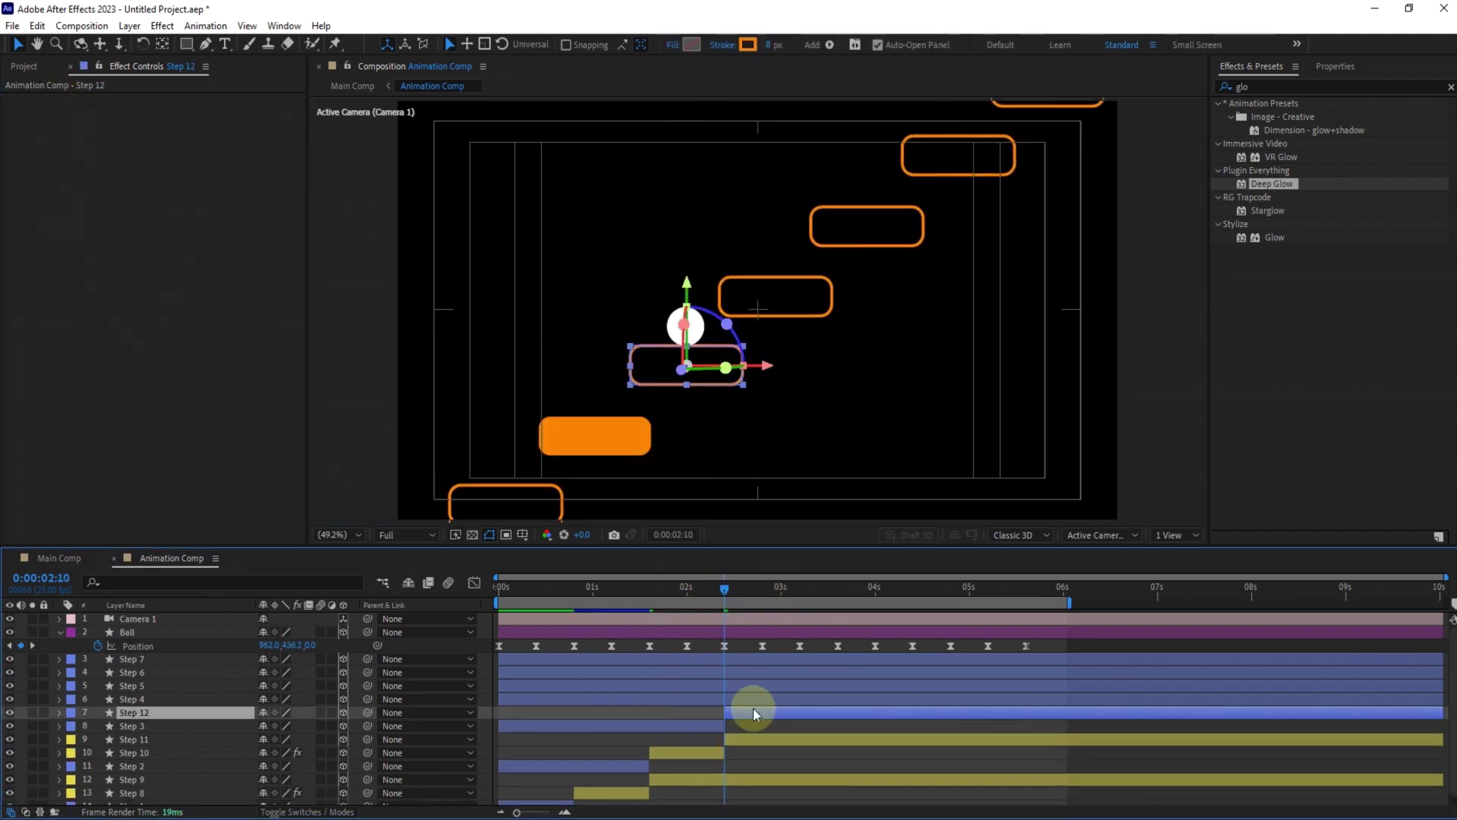
{"action": "left_click", "coordinate": [694, 752]}
{"action": "left_click", "coordinate": [58, 106]}
{"action": "left_click", "coordinate": [58, 101]}
{"action": "key", "text": "ctrl+a"}
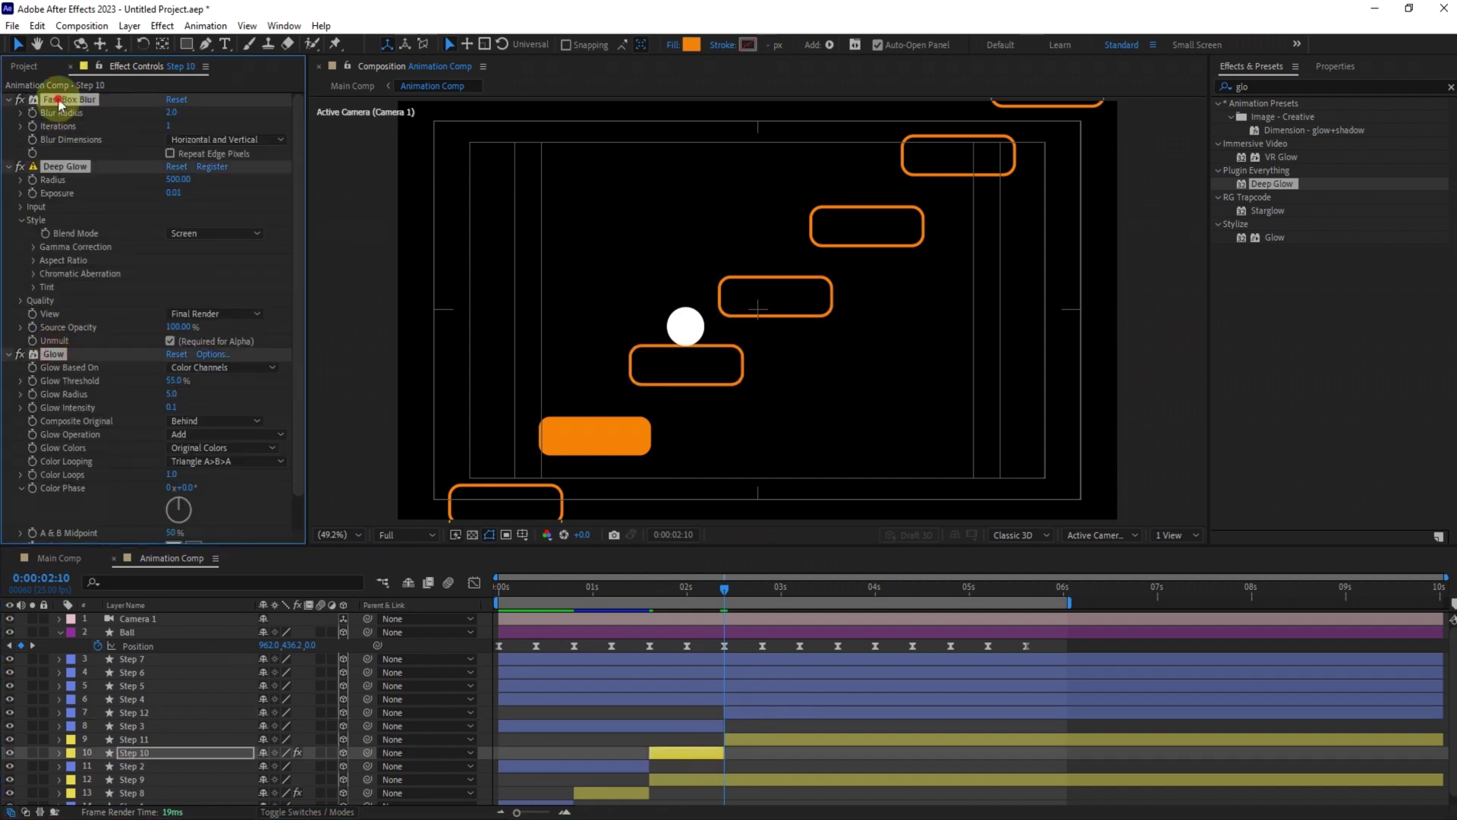
{"action": "key", "text": "ctrl+c"}
{"action": "left_click", "coordinate": [744, 712]}
{"action": "key", "text": "ctrl+v"}
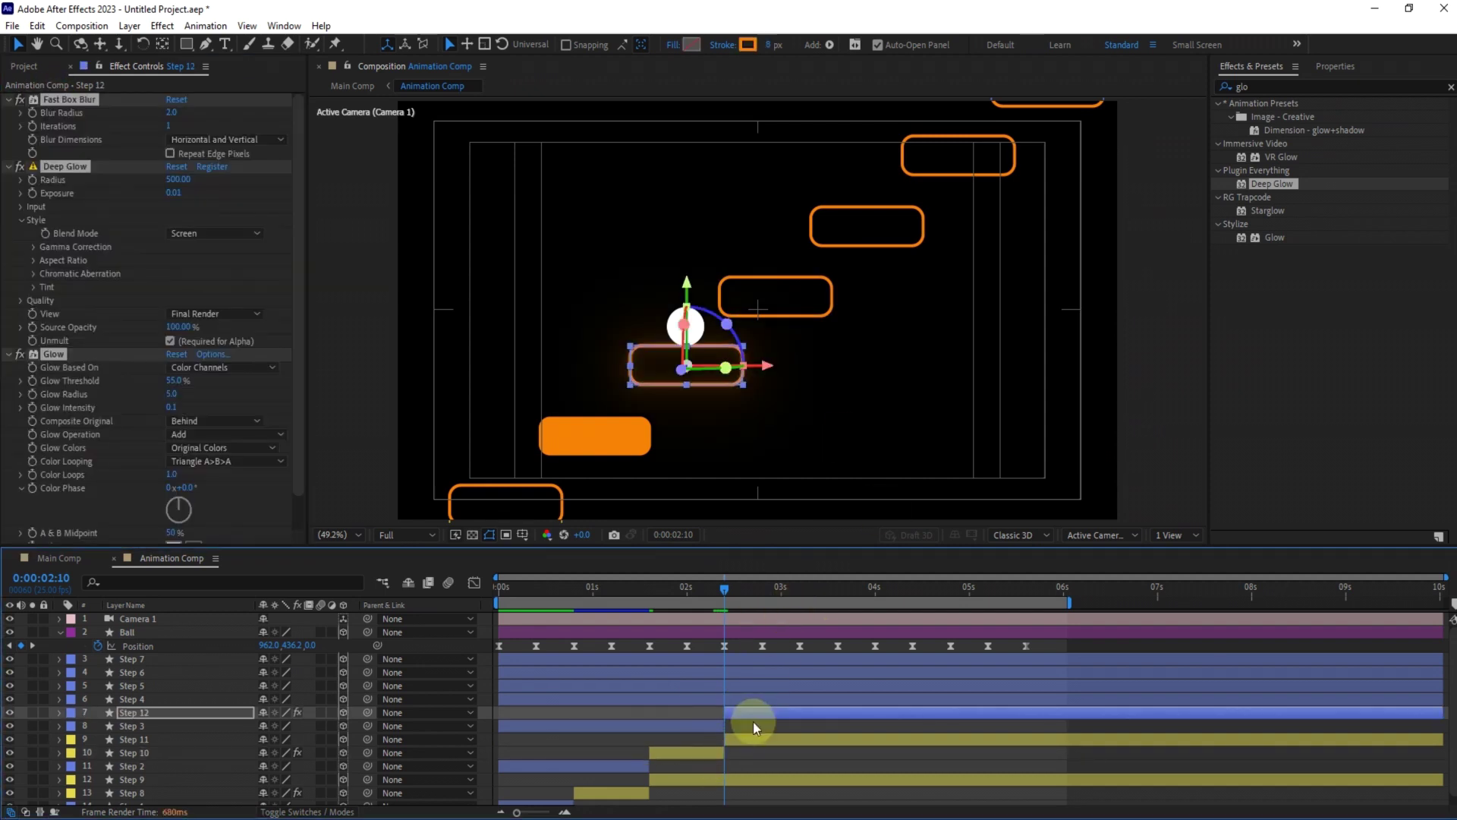
Give Step 12 a solid orange fill and set its stroke to None
{"action": "left_click", "coordinate": [692, 44]}
{"action": "key", "text": "Return"}
{"action": "left_click", "coordinate": [721, 44]}
{"action": "left_click", "coordinate": [658, 374]}
{"action": "left_click", "coordinate": [706, 463]}
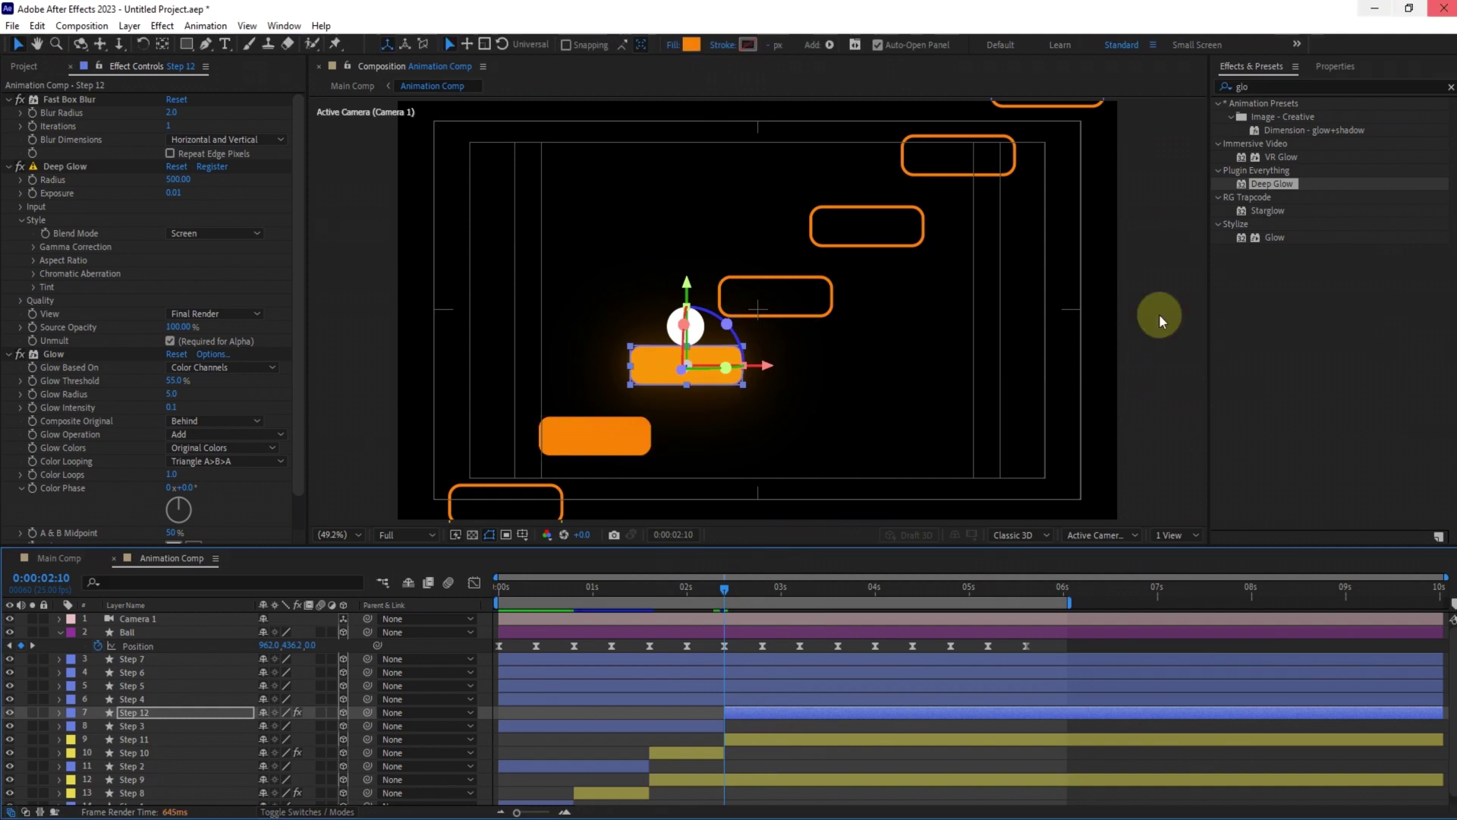
Split Step 12 at 0:00:03:05 and label both resulting parts, Step 12 and Step 13, yellow
{"action": "left_click", "coordinate": [795, 589]}
{"action": "key", "text": "ctrl+shift+d"}
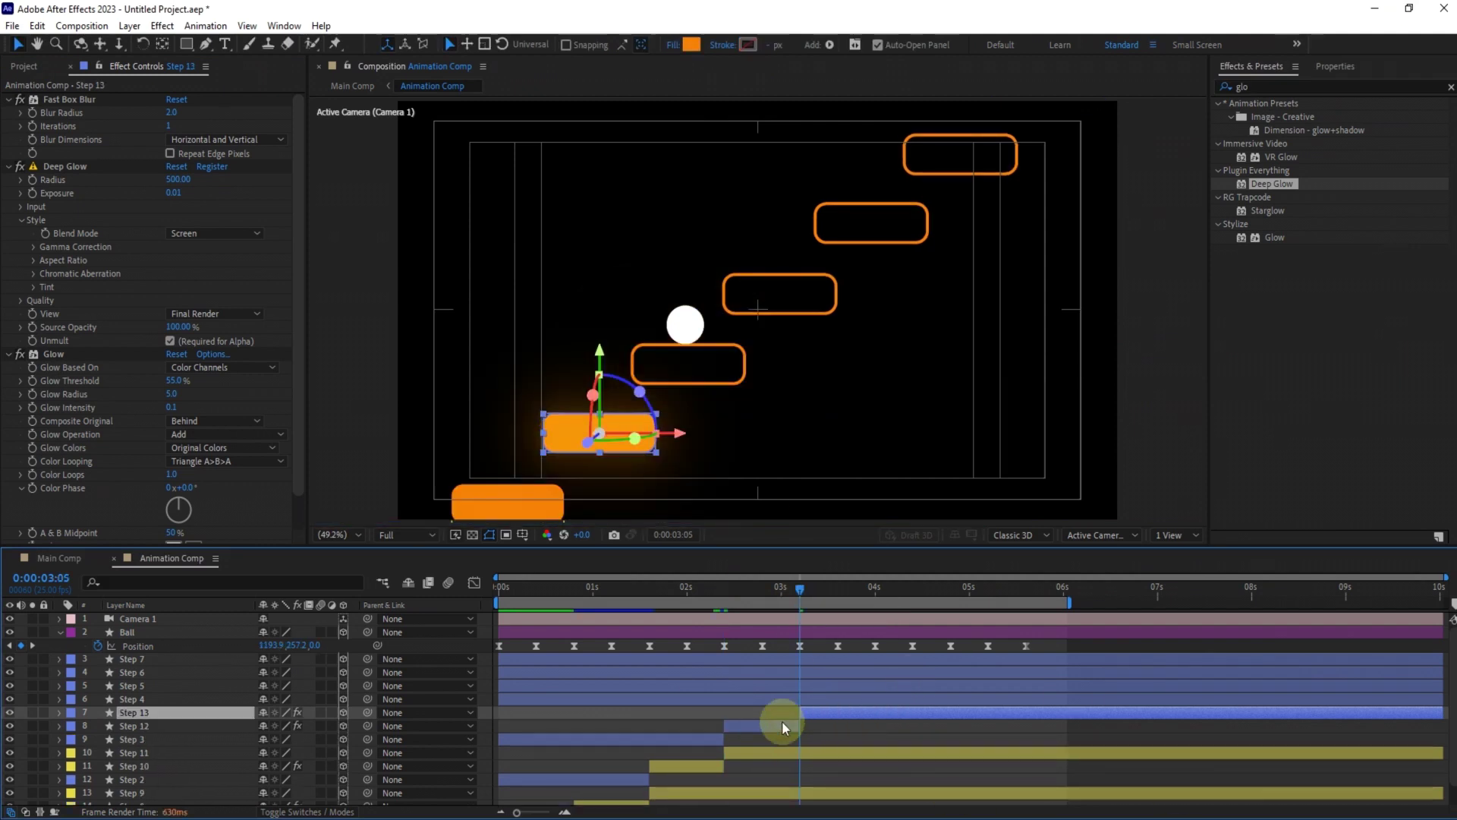
{"action": "left_click", "coordinate": [782, 726], "text": "ctrl"}
{"action": "left_click", "coordinate": [70, 713]}
{"action": "left_click", "coordinate": [107, 443]}
Delete the Fast Box Blur, Deep Glow and Glow effects from Step 13
{"action": "left_click", "coordinate": [842, 713]}
{"action": "left_click", "coordinate": [53, 353]}
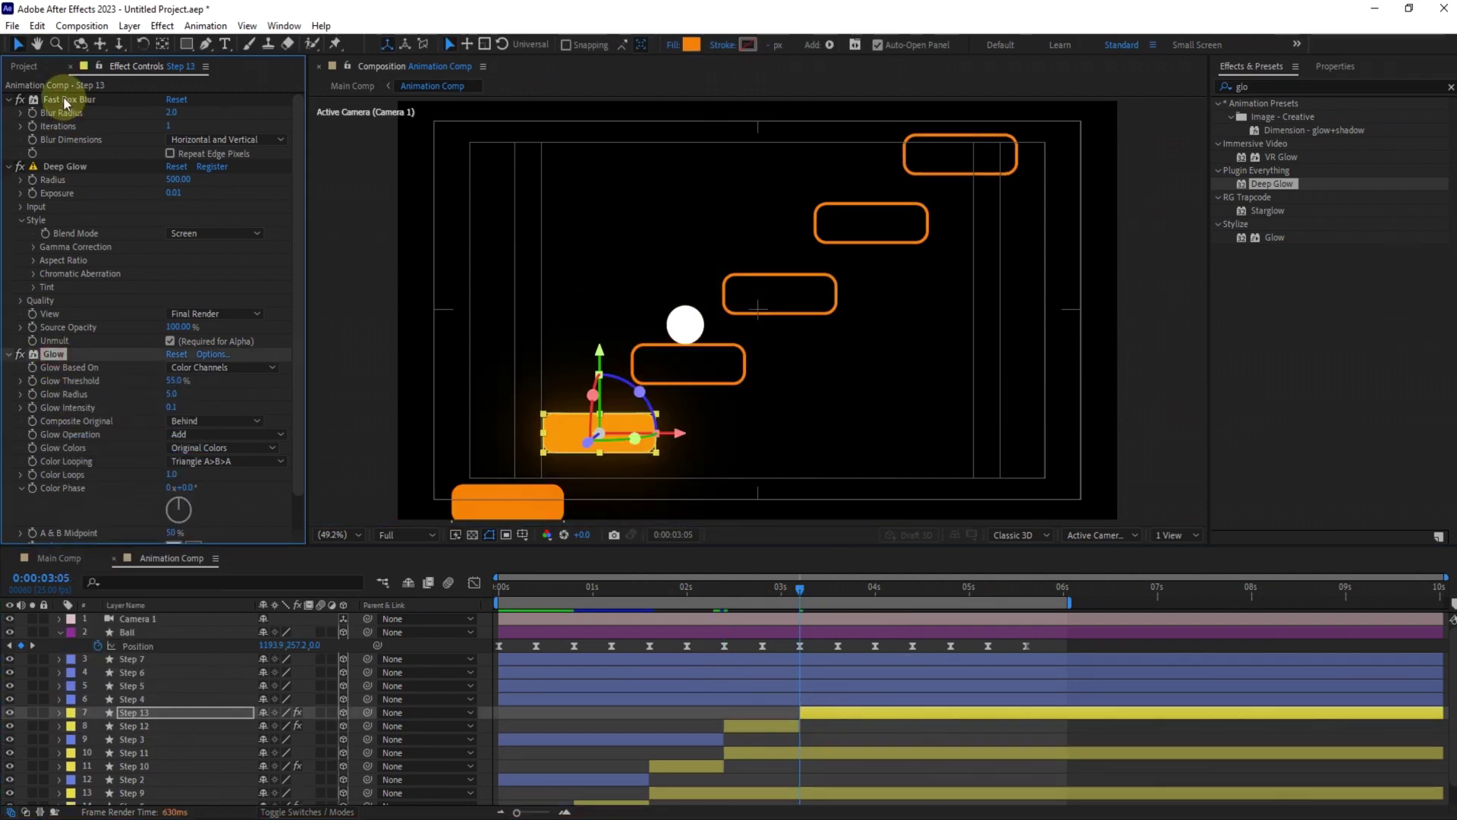
{"action": "left_click", "coordinate": [67, 99], "text": "shift"}
{"action": "key", "text": "Delete"}
Split Step 4 at 0:00:03:05 and make the new Step 14 glow with the copied effects, an orange fill and no stroke
{"action": "left_click", "coordinate": [837, 698]}
{"action": "key", "text": "ctrl+shift+d"}
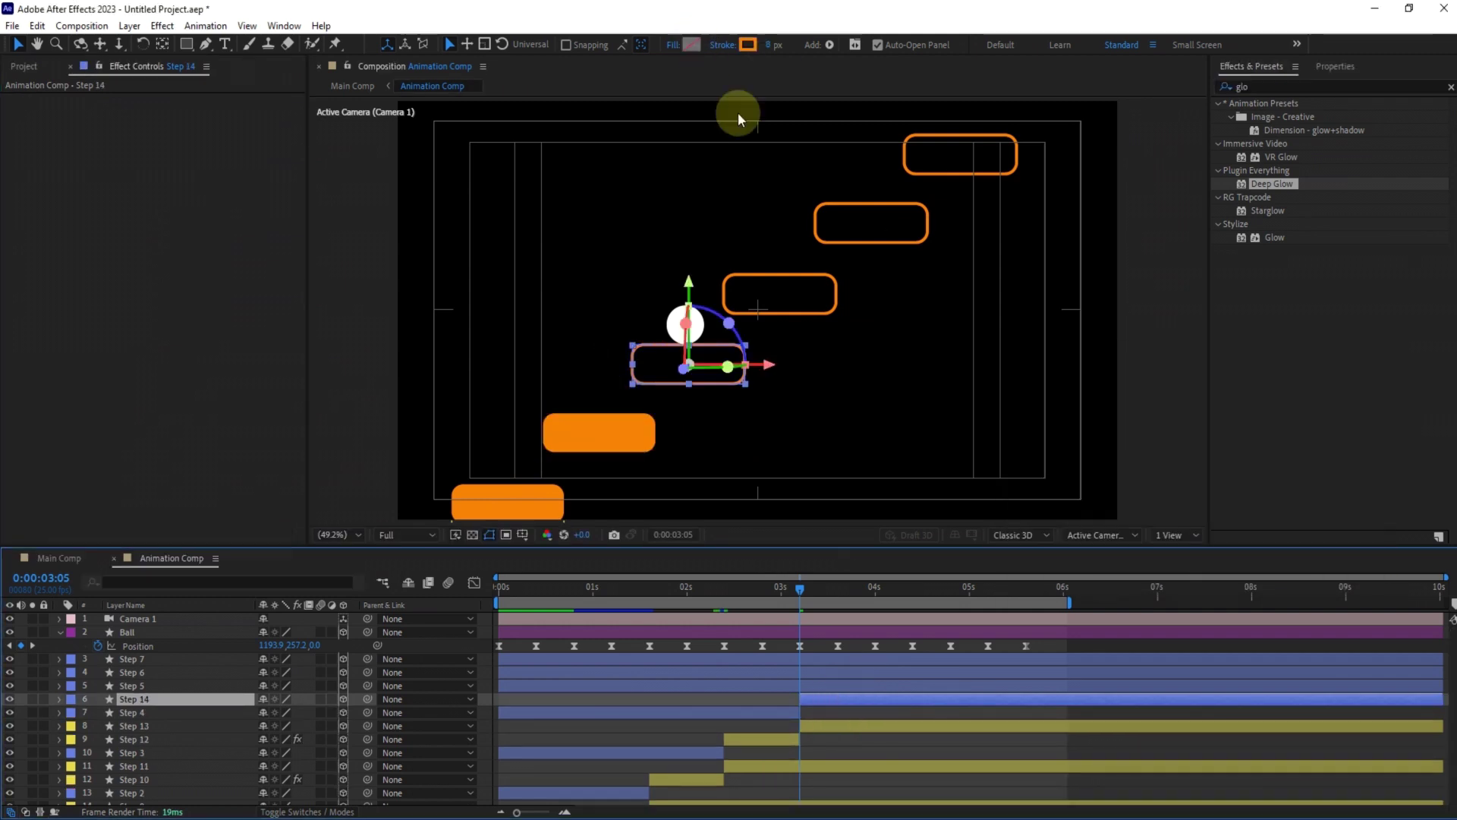
{"action": "left_click", "coordinate": [817, 699]}
{"action": "key", "text": "ctrl+v"}
{"action": "left_click", "coordinate": [723, 44]}
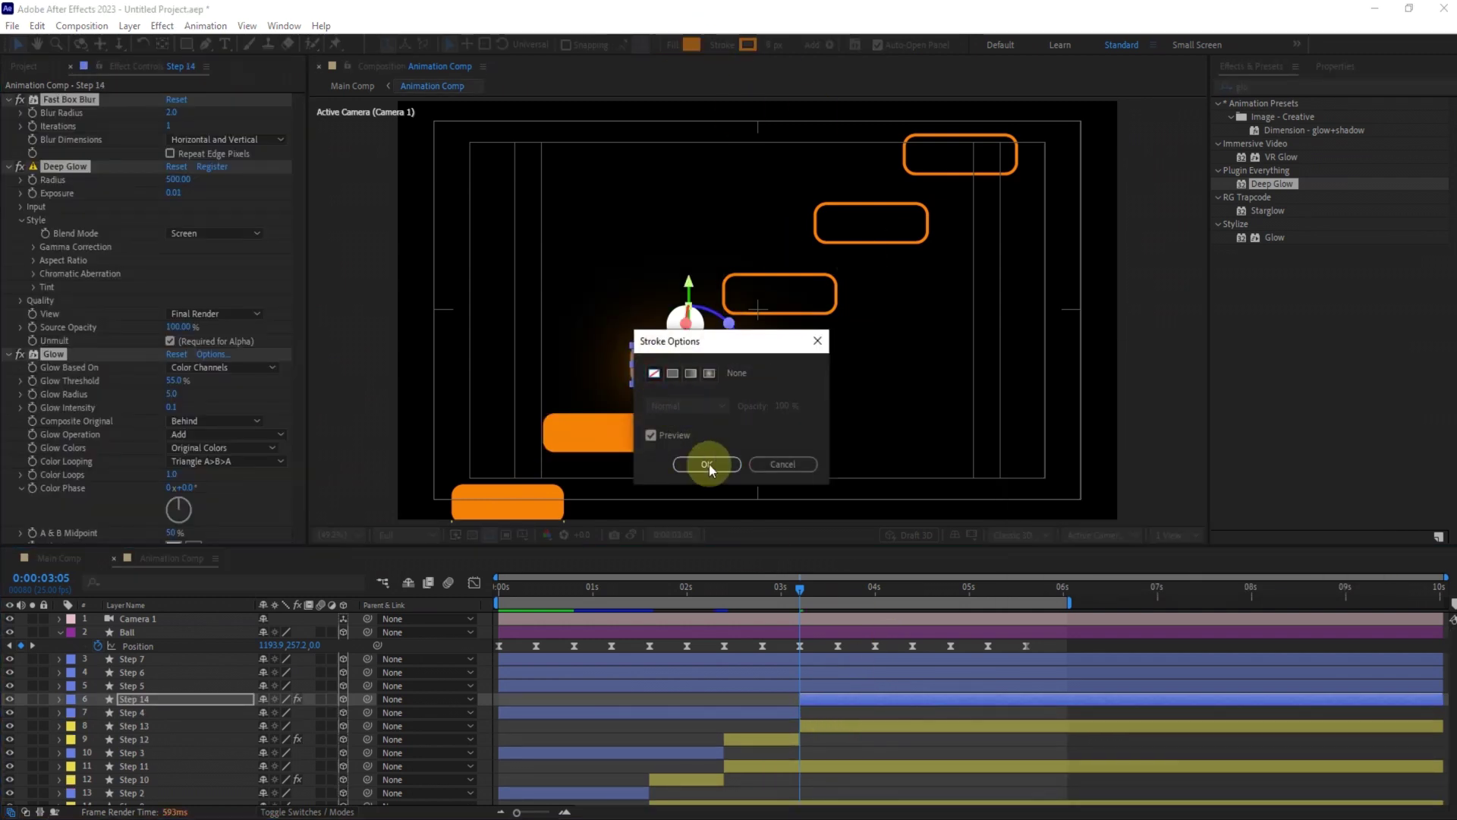
{"action": "left_click", "coordinate": [706, 464]}
{"action": "left_click", "coordinate": [826, 705]}
Label Step 14 yellow and split it at 0:00:04:00, the Ball's next landing
{"action": "left_click_drag", "start_coordinate": [862, 590], "coordinate": [873, 591]}
{"action": "left_click", "coordinate": [70, 700]}
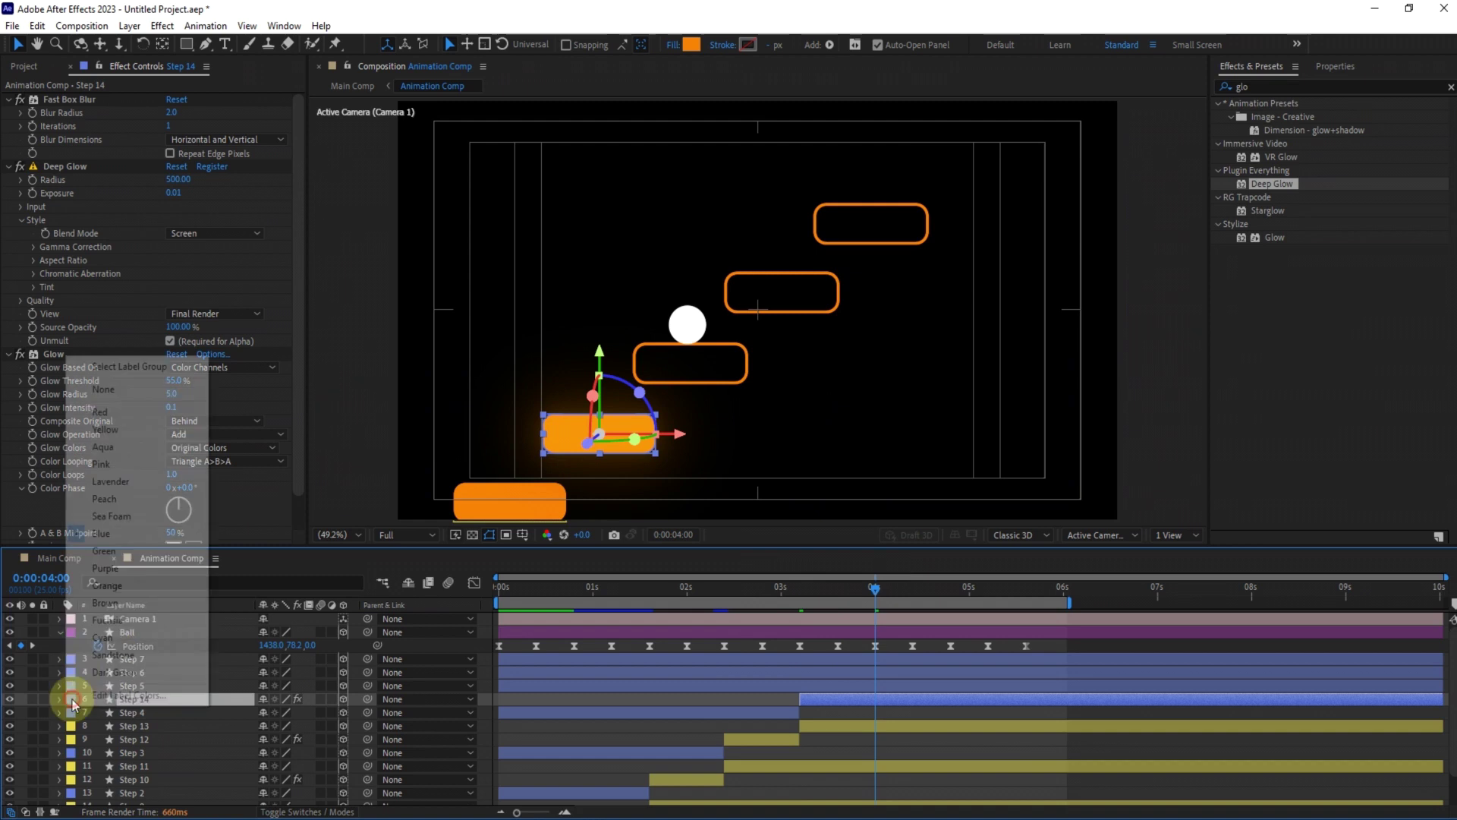
{"action": "left_click", "coordinate": [91, 421]}
{"action": "key", "text": "ctrl+shift+d"}
Delete the Fast Box Blur, Deep Glow and Glow effects from the split-off Step 15 layer
{"action": "left_click", "coordinate": [57, 355]}
{"action": "left_click", "coordinate": [60, 100], "text": "shift"}
{"action": "key", "text": "Delete"}
{"action": "key", "text": "ctrl+Up"}
Split Step 5 at 0:00:04:00 and give the new Step 16 layer a solid orange fill with no stroke
{"action": "left_click", "coordinate": [862, 687]}
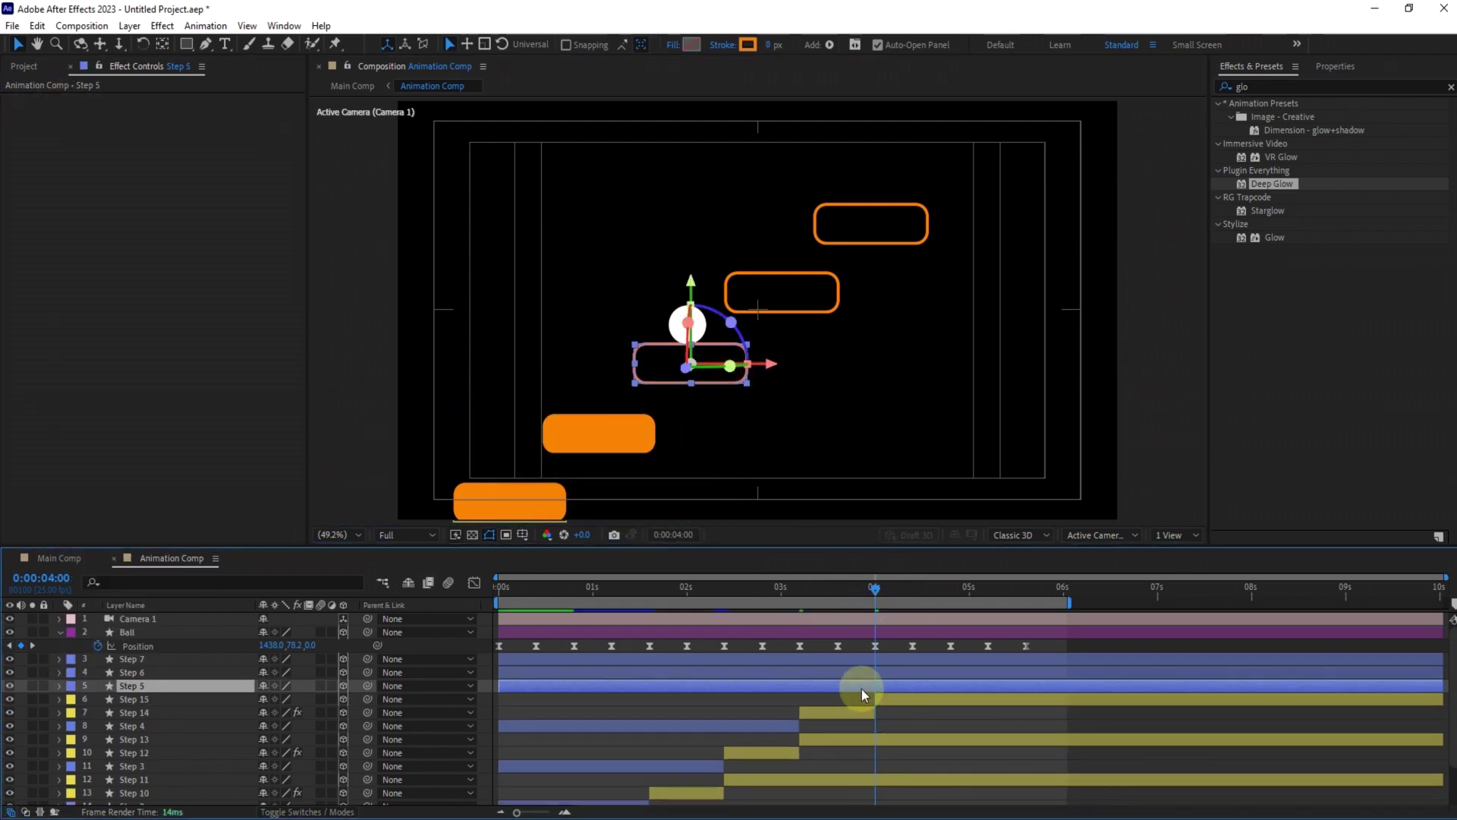
{"action": "key", "text": "ctrl+shift+d"}
{"action": "left_click", "coordinate": [693, 44]}
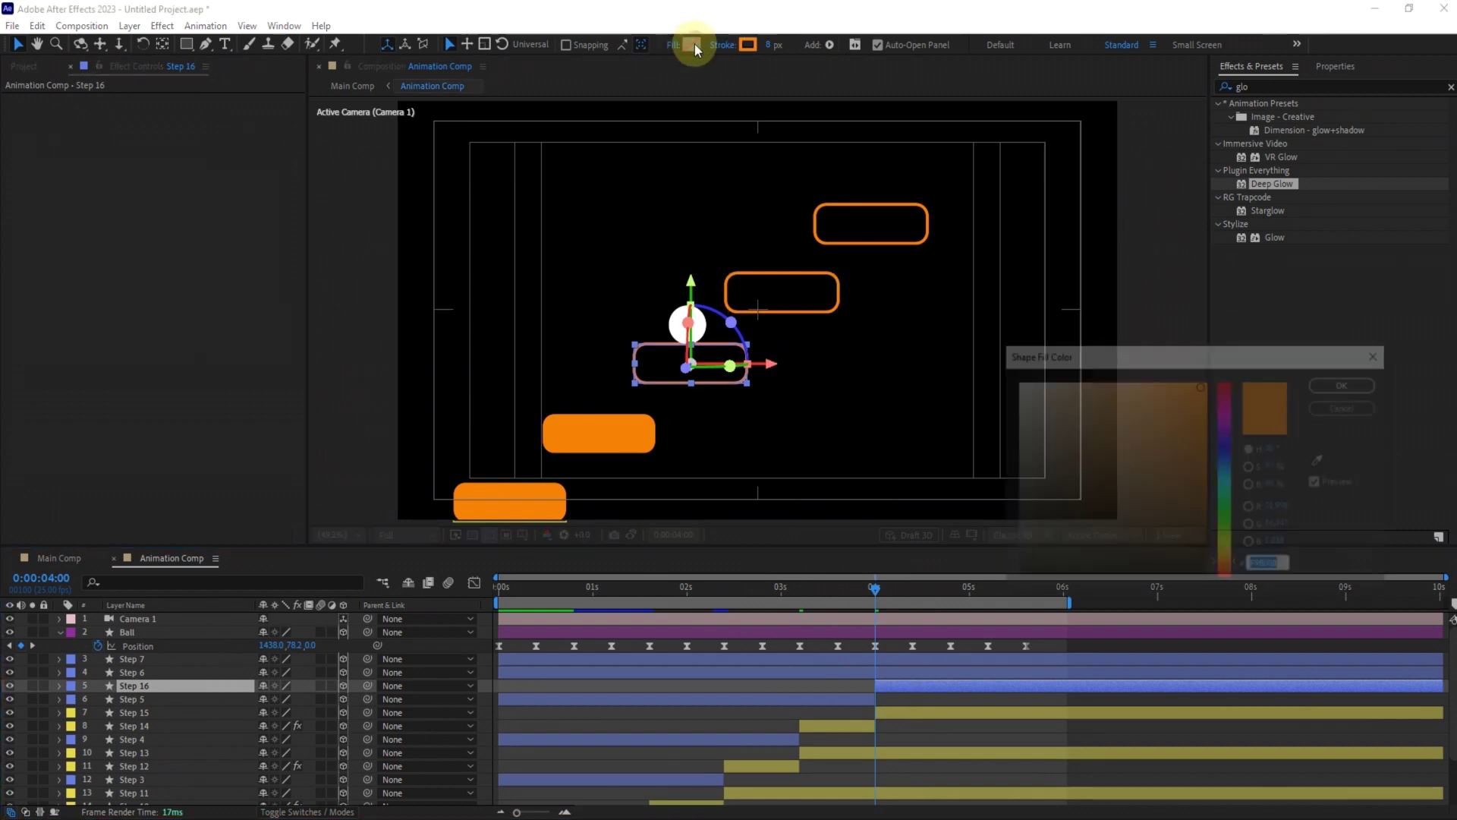
{"action": "key", "text": "Return"}
{"action": "left_click", "coordinate": [723, 44]}
{"action": "left_click", "coordinate": [658, 376]}
{"action": "key", "text": "Return"}
Paste the copied blur and glow effects onto Step 16 and label the layer yellow
{"action": "left_click", "coordinate": [897, 690]}
{"action": "key", "text": "ctrl+v"}
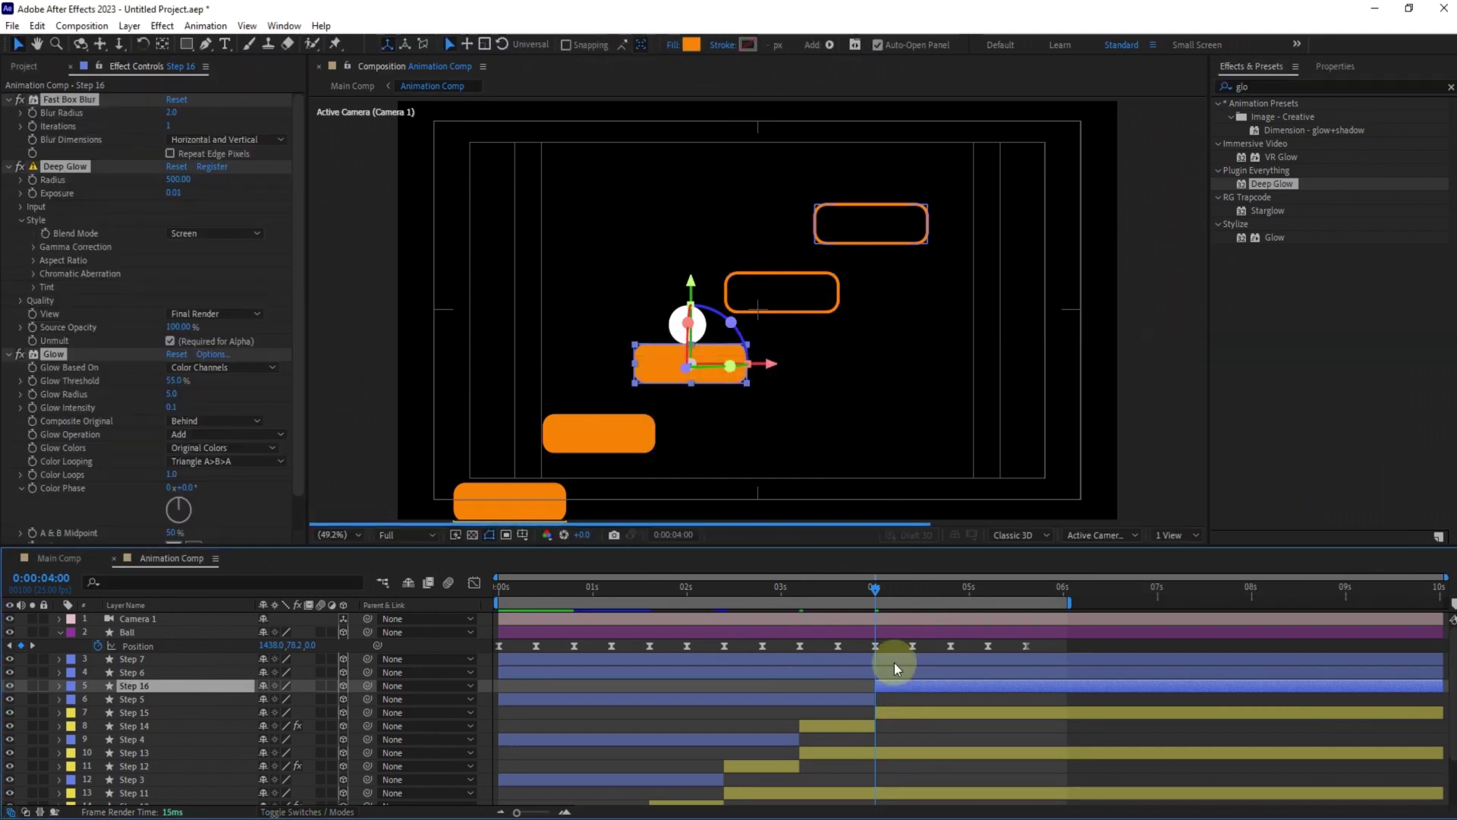
{"action": "left_click", "coordinate": [71, 687]}
{"action": "left_click", "coordinate": [114, 417]}
{"action": "key", "text": "F2"}
Split Step 6 at 0:00:04:20 and give the new Step 17 layer a solid orange fill with no stroke
{"action": "left_click_drag", "start_coordinate": [872, 585], "coordinate": [949, 594]}
{"action": "left_click", "coordinate": [724, 367]}
{"action": "key", "text": "ctrl+shift+d"}
{"action": "left_click", "coordinate": [941, 671]}
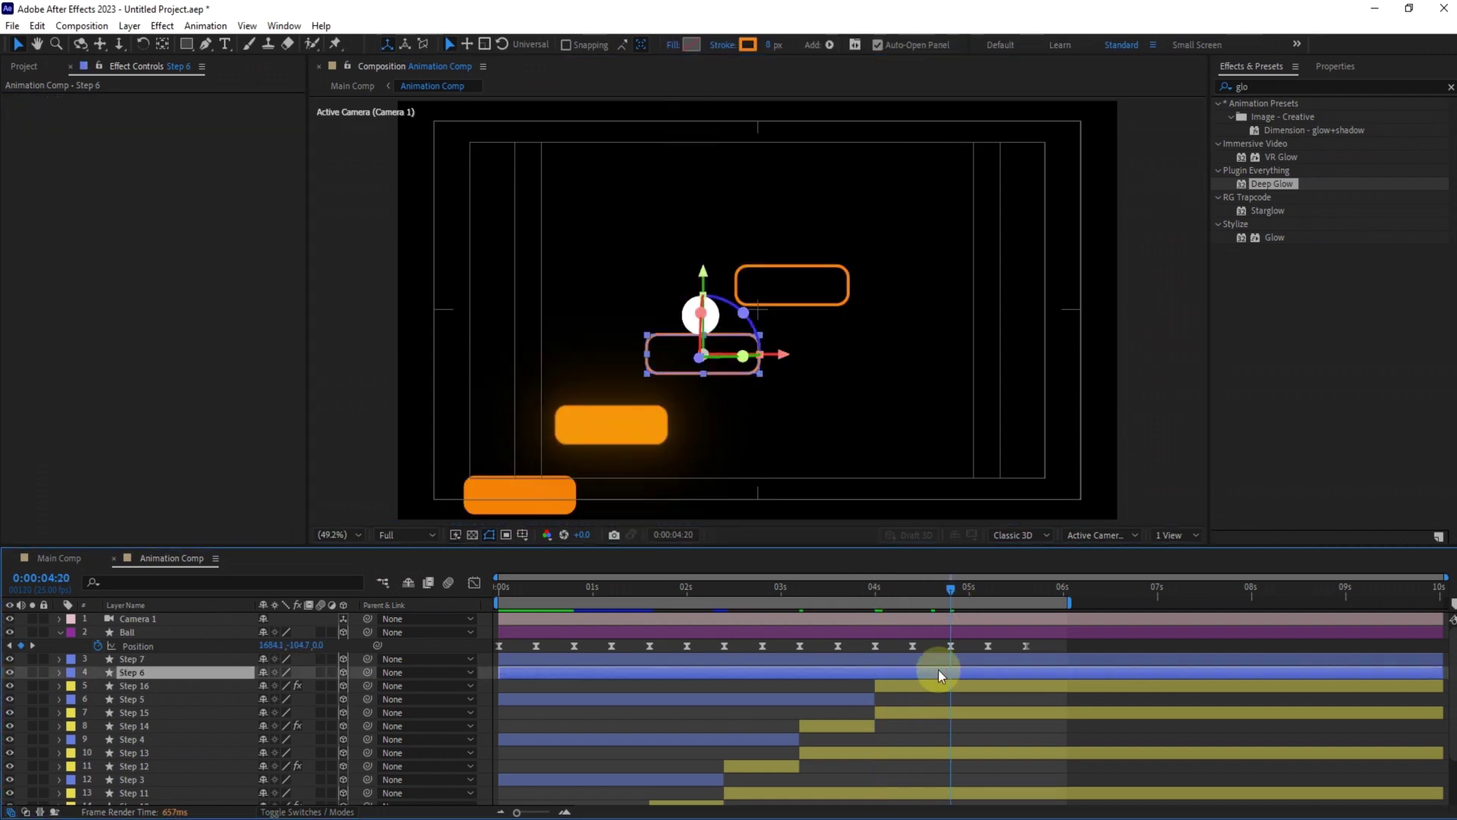
{"action": "left_click", "coordinate": [696, 47]}
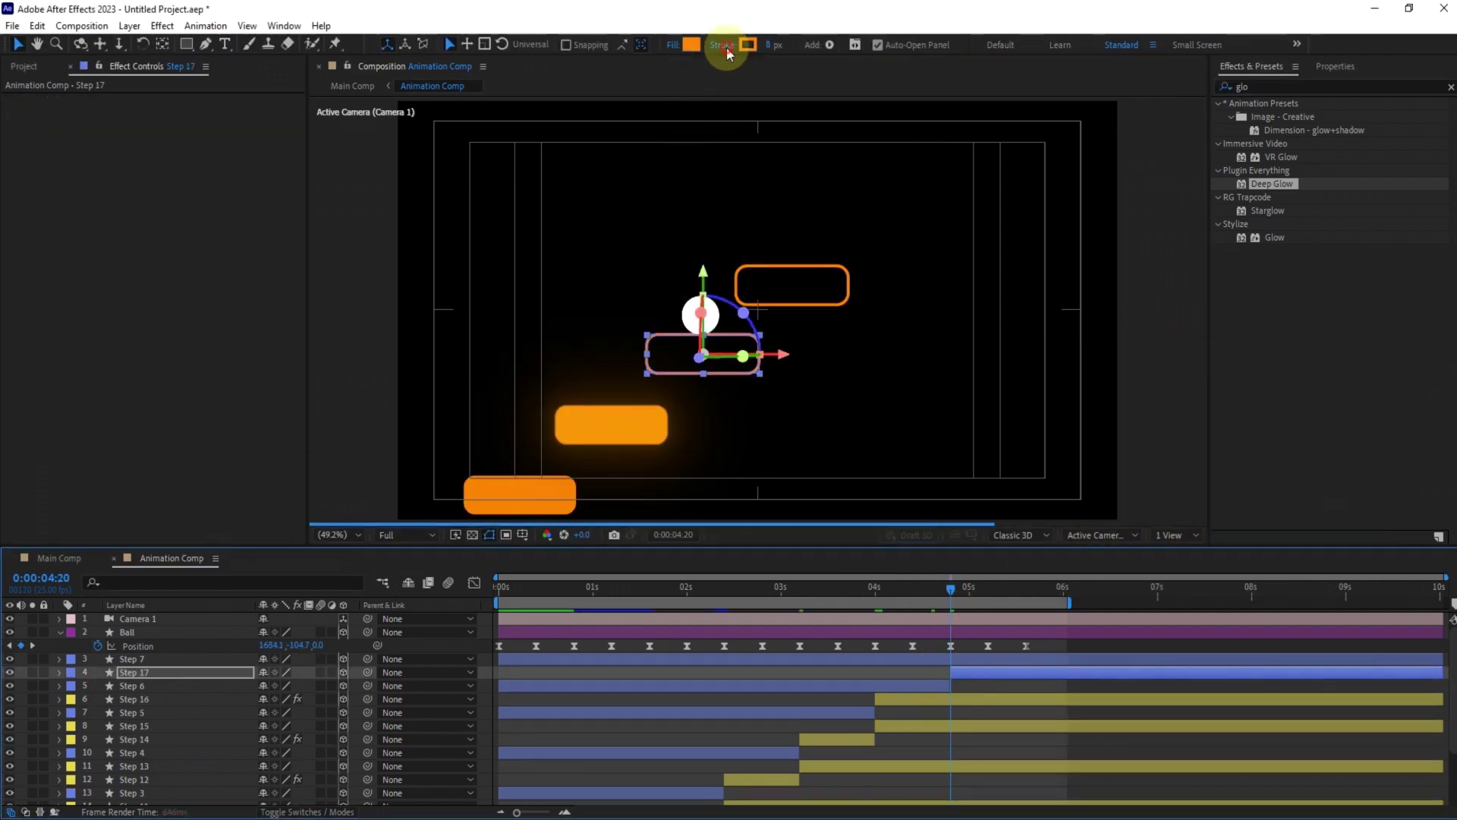
{"action": "left_click", "coordinate": [725, 46]}
{"action": "left_click", "coordinate": [657, 374]}
{"action": "left_click", "coordinate": [706, 464]}
Paste the copied blur and glow effects onto Step 17 and label the layer yellow
{"action": "left_click", "coordinate": [986, 671]}
{"action": "key", "text": "ctrl+v"}
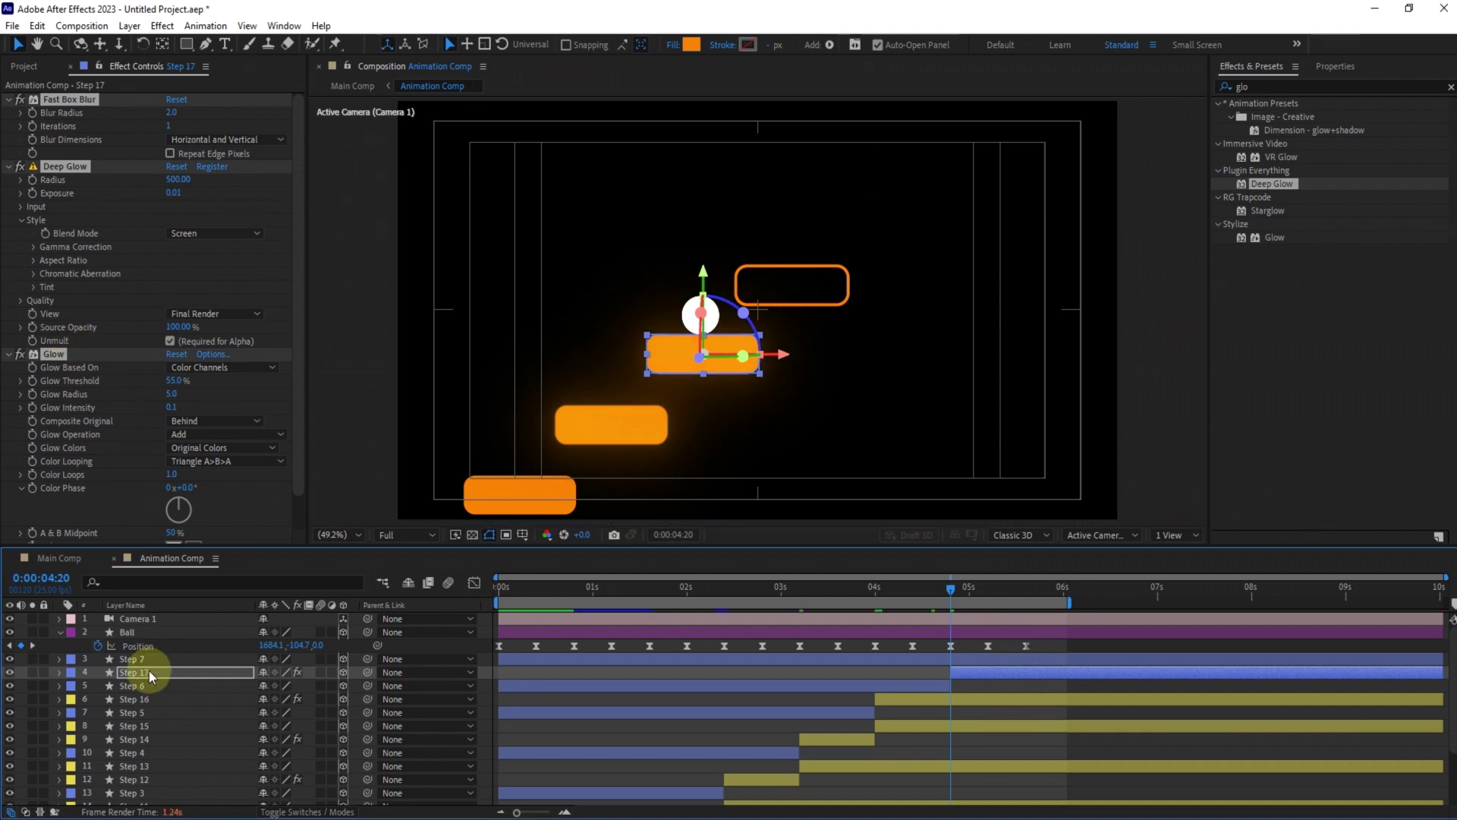
{"action": "left_click", "coordinate": [70, 673]}
{"action": "left_click", "coordinate": [129, 404]}
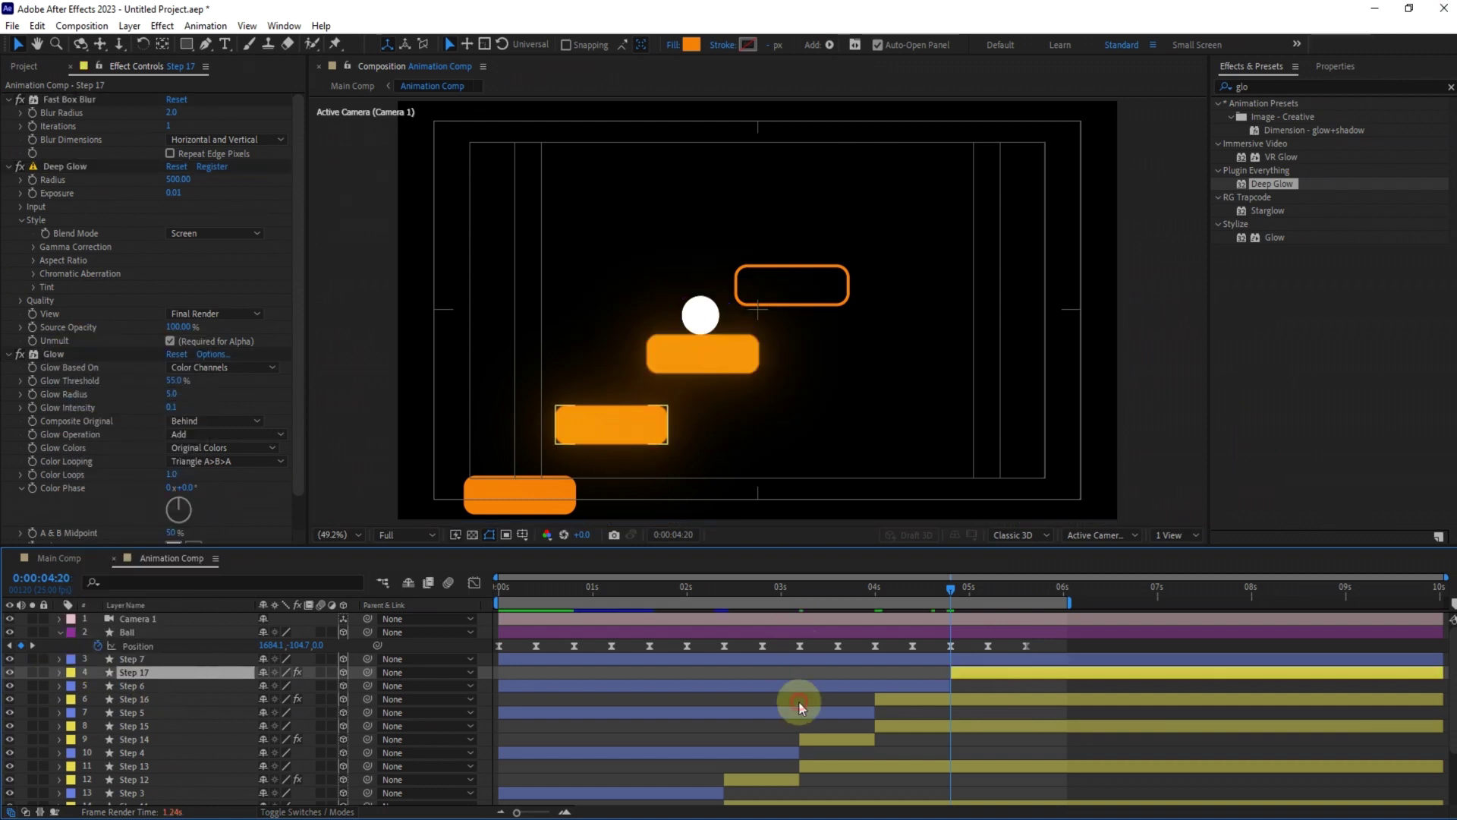
{"action": "left_click", "coordinate": [799, 700]}
Split Step 7 at 0:00:05:15 and give the new Step 18 layer a solid orange fill with no stroke
{"action": "left_click_drag", "start_coordinate": [951, 589], "coordinate": [1026, 589]}
{"action": "left_click", "coordinate": [165, 659]}
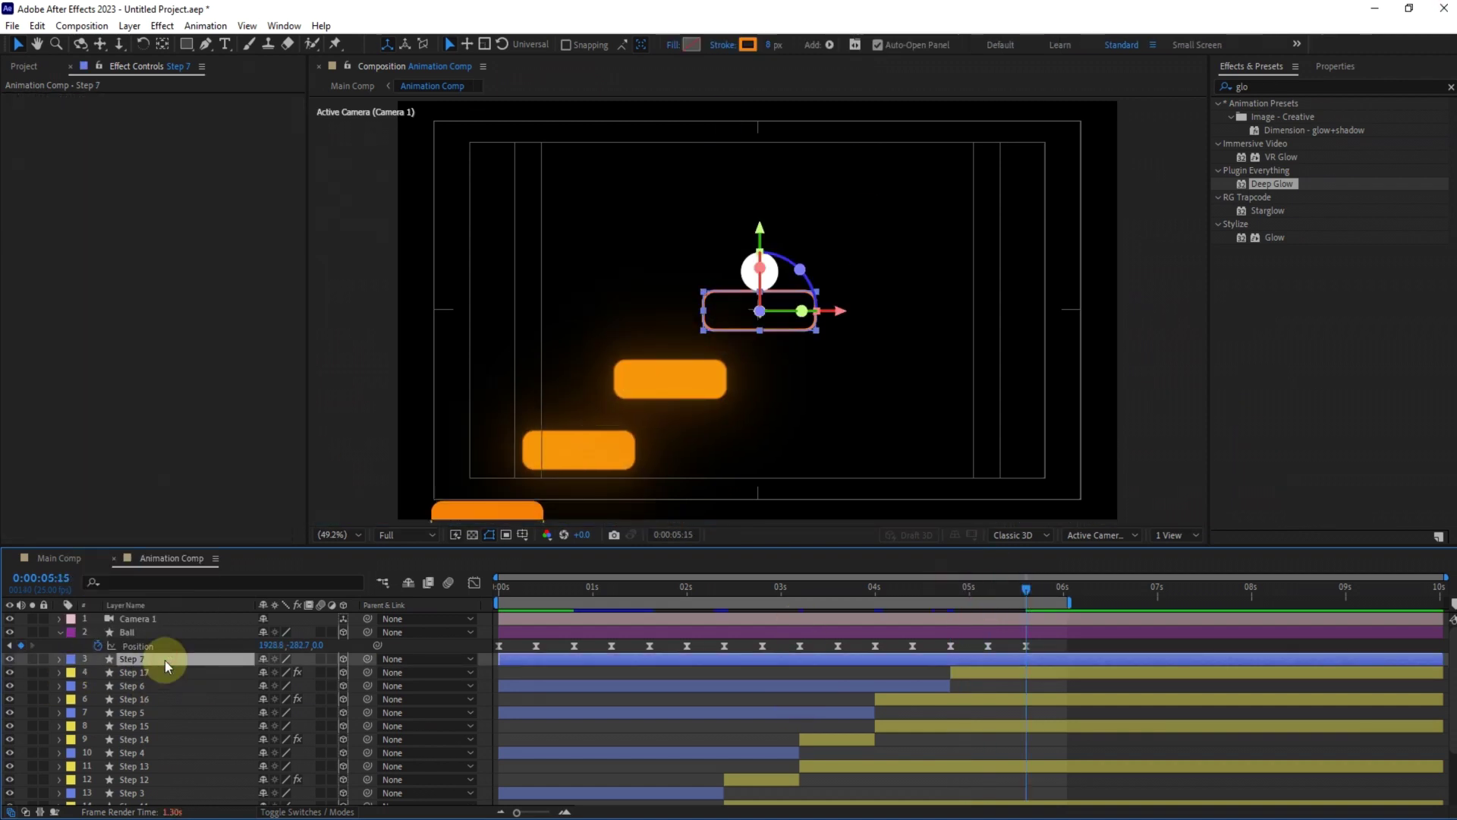
{"action": "key", "text": "ctrl+shift+d"}
{"action": "left_click", "coordinate": [721, 44]}
{"action": "left_click", "coordinate": [654, 375]}
{"action": "key", "text": "Return"}
{"action": "left_click", "coordinate": [691, 45]}
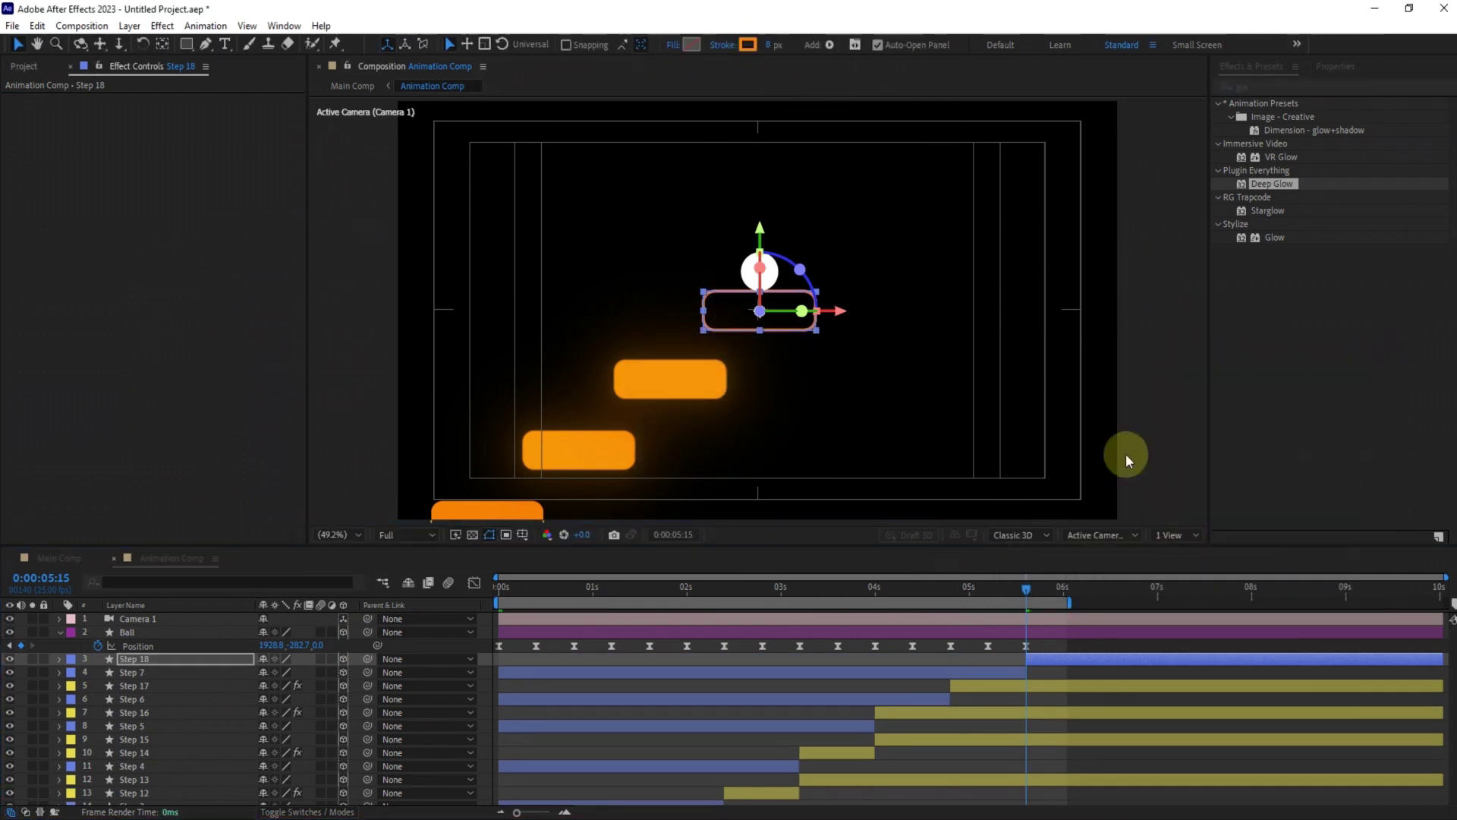
Paste the copied Fast Box Blur, Deep Glow and Glow effects onto Step 18
{"action": "left_click", "coordinate": [1040, 662]}
{"action": "key", "text": "ctrl+v"}
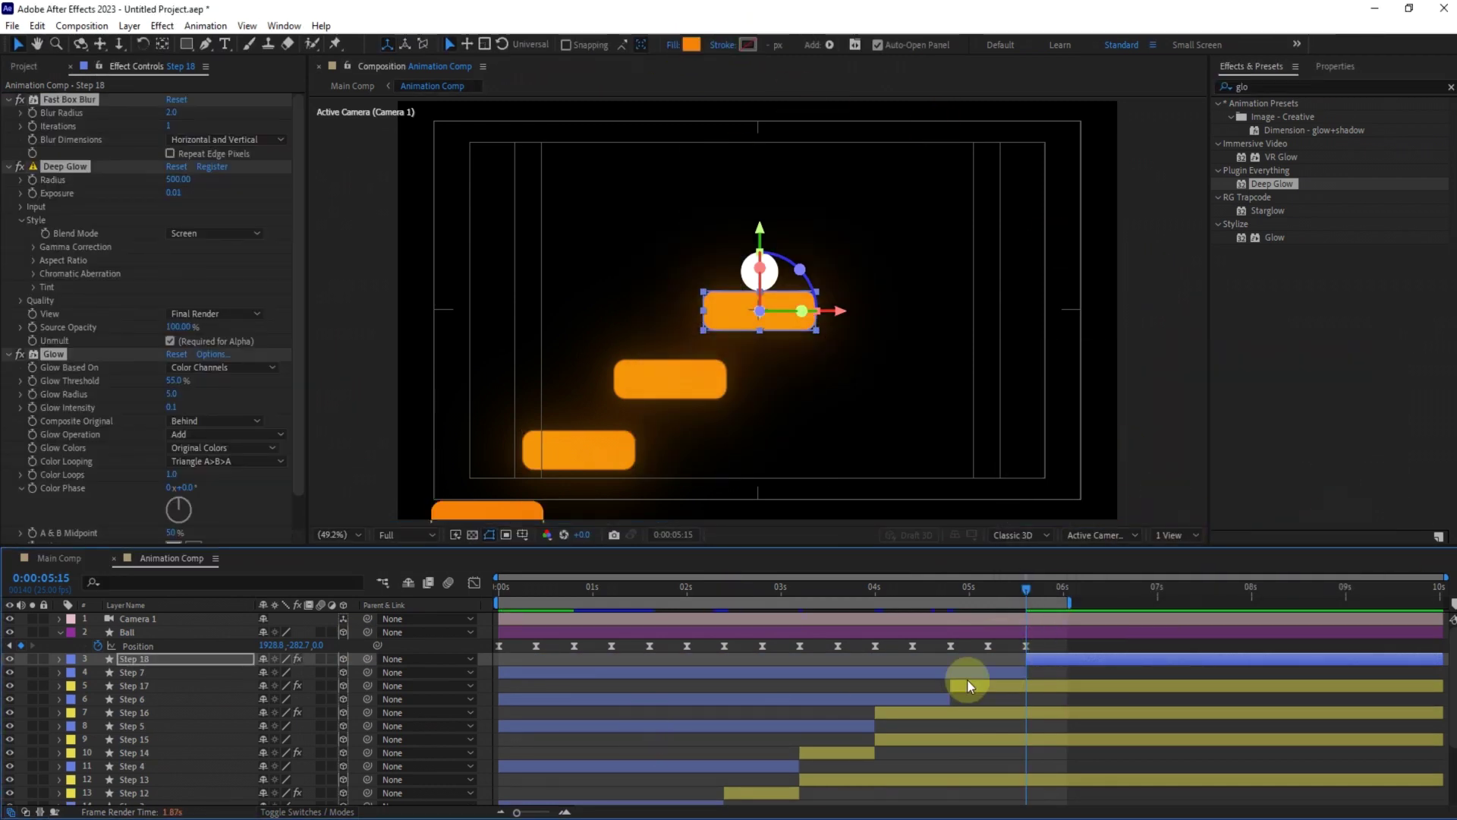
{"action": "left_click", "coordinate": [873, 684]}
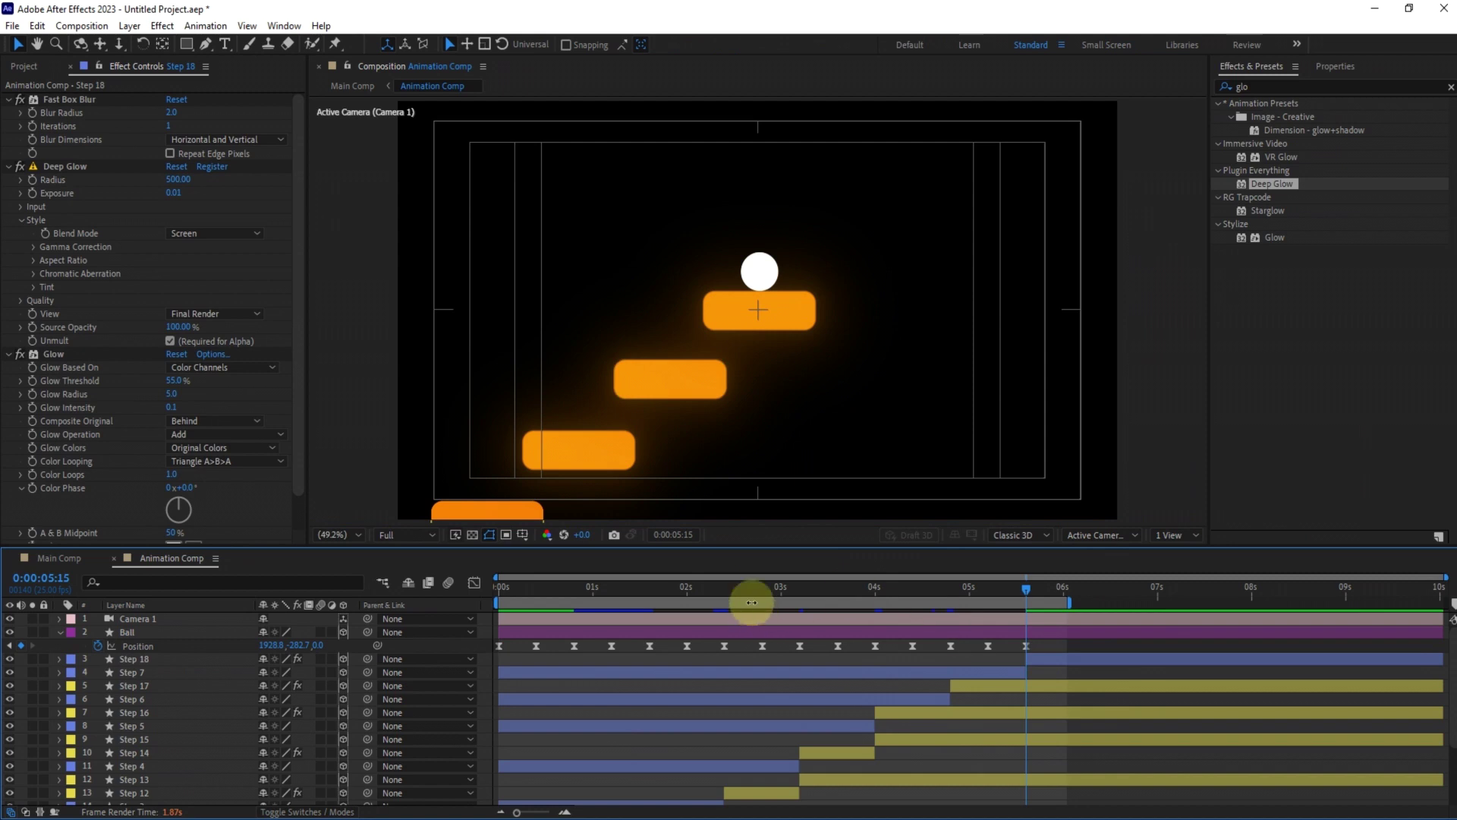
Return to Step 11's start at 0:00:02:10, remove its fill and give it a solid orange stroke again
{"action": "key", "text": "Home"}
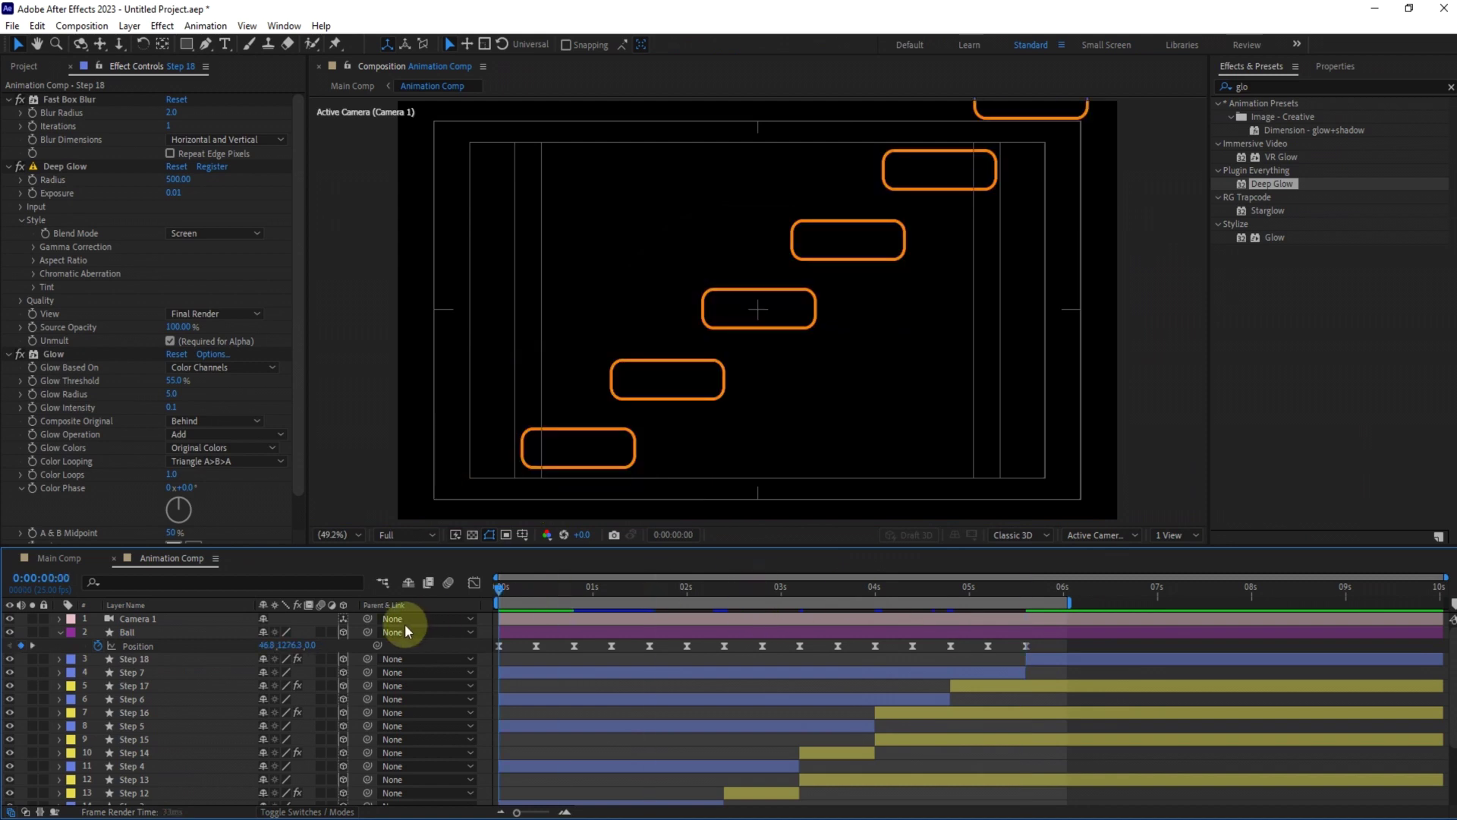
{"action": "scroll", "coordinate": [780, 635], "scroll_direction": "down", "scroll_amount": 3}
{"action": "left_click_drag", "start_coordinate": [528, 589], "coordinate": [695, 595]}
{"action": "left_click", "coordinate": [695, 741]}
{"action": "left_click", "coordinate": [728, 731]}
{"action": "key", "text": "i"}
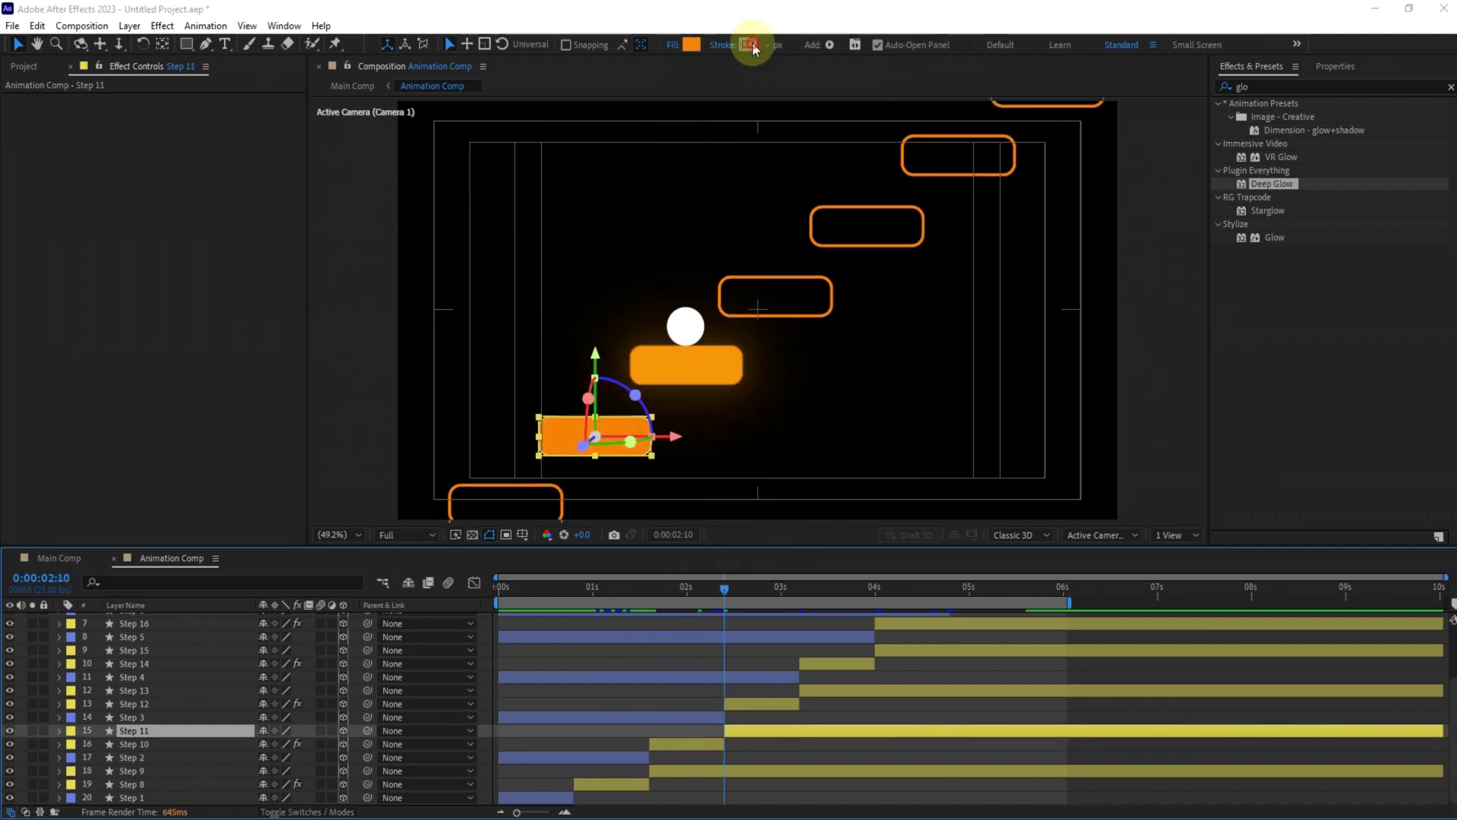
{"action": "left_click", "coordinate": [675, 43]}
{"action": "key", "text": "Escape"}
Remove the fill from Step 13 and restore its solid orange stroke, working from its start at 0:00:03:05
{"action": "left_click", "coordinate": [818, 690]}
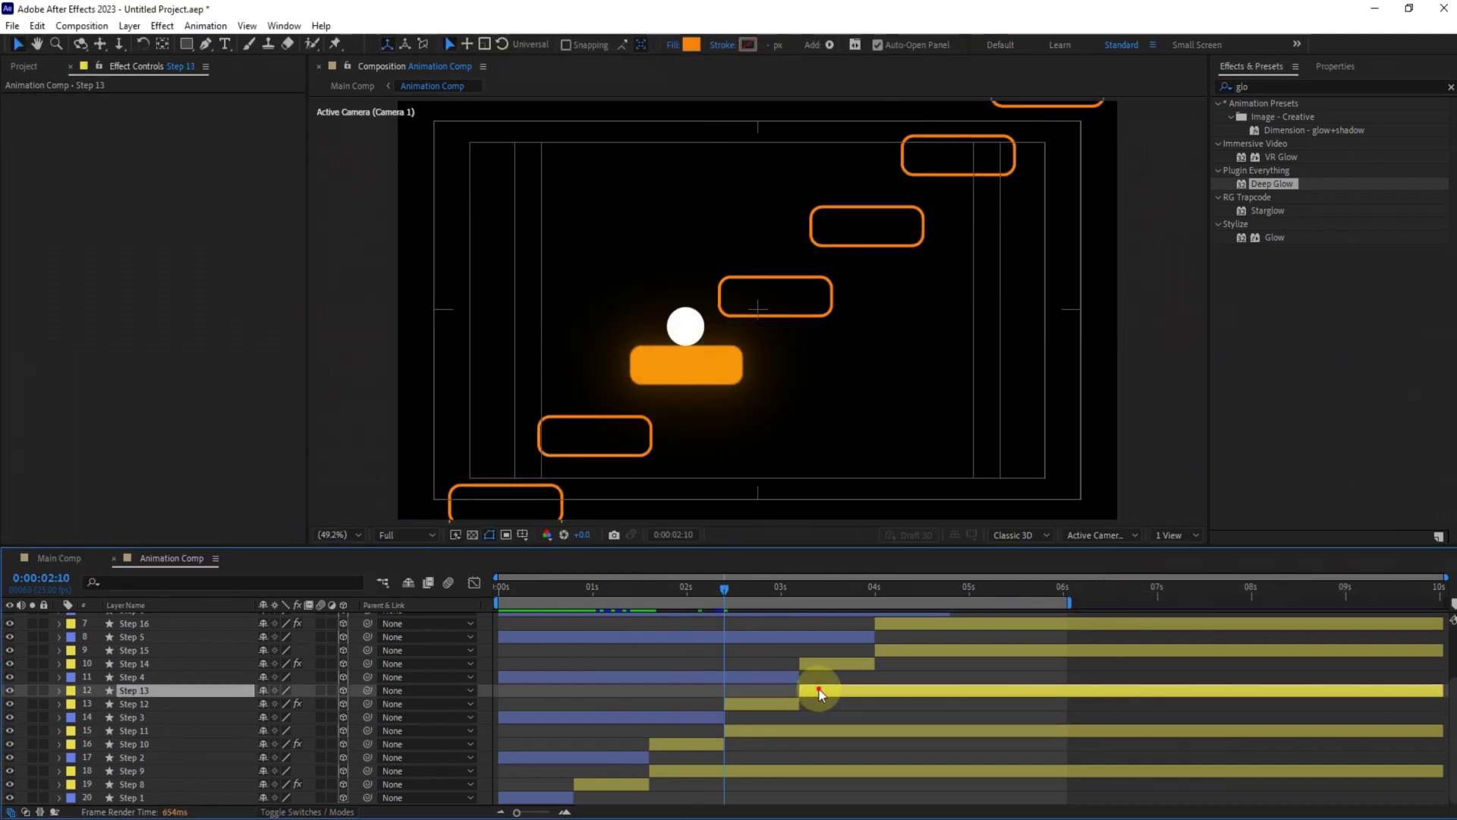
{"action": "key", "text": "i"}
{"action": "left_click", "coordinate": [674, 44]}
{"action": "left_click", "coordinate": [658, 375]}
{"action": "key", "text": "Return"}
{"action": "left_click", "coordinate": [748, 44]}
{"action": "key", "text": "Return"}
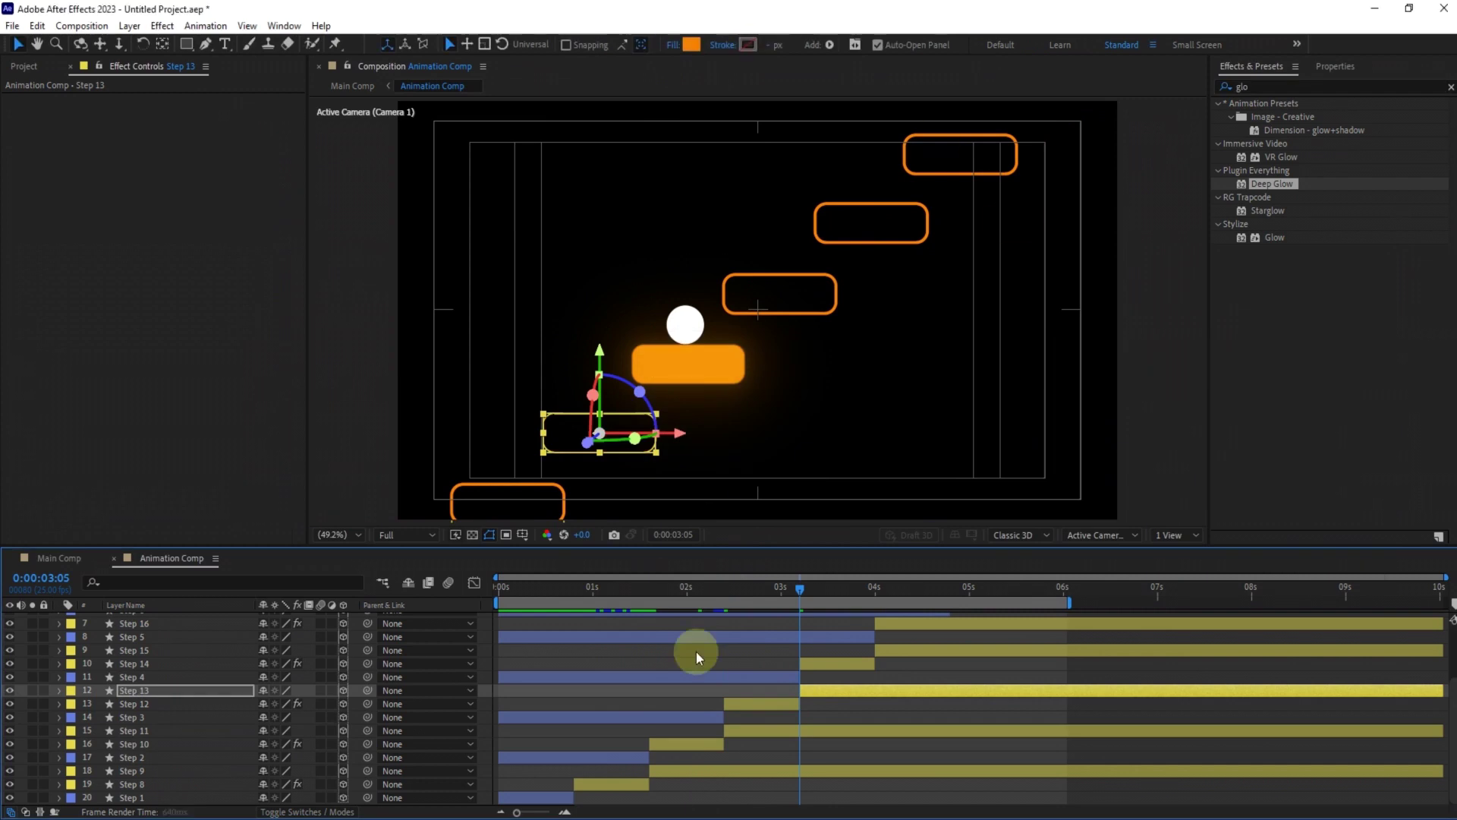
Remove the fill from Step 15 and restore its solid orange stroke, working from its start at 0:00:04:00
{"action": "left_click", "coordinate": [882, 653]}
{"action": "key", "text": "i"}
{"action": "left_click", "coordinate": [692, 44]}
{"action": "key", "text": "Escape"}
{"action": "left_click", "coordinate": [674, 43]}
{"action": "left_click", "coordinate": [707, 463]}
{"action": "scroll", "coordinate": [921, 642], "scroll_direction": "up", "scroll_amount": 3}
Split Step 16 at 0:00:04:20, where Step 6 ends, and delete all effects from the split-off Step 19
{"action": "left_click", "coordinate": [909, 698]}
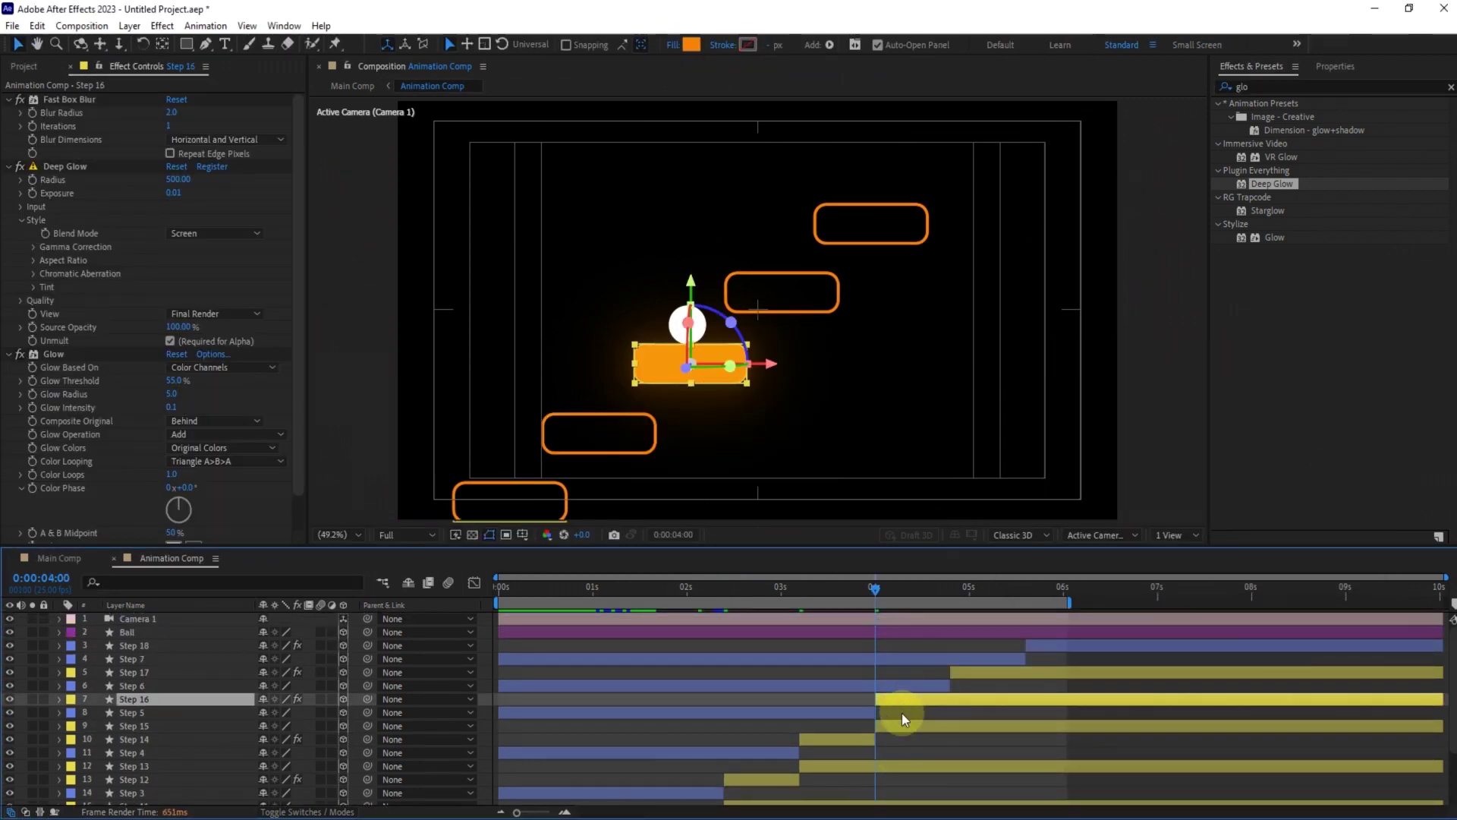
{"action": "left_click", "coordinate": [921, 683]}
{"action": "key", "text": "o"}
{"action": "key", "text": "Page_Down"}
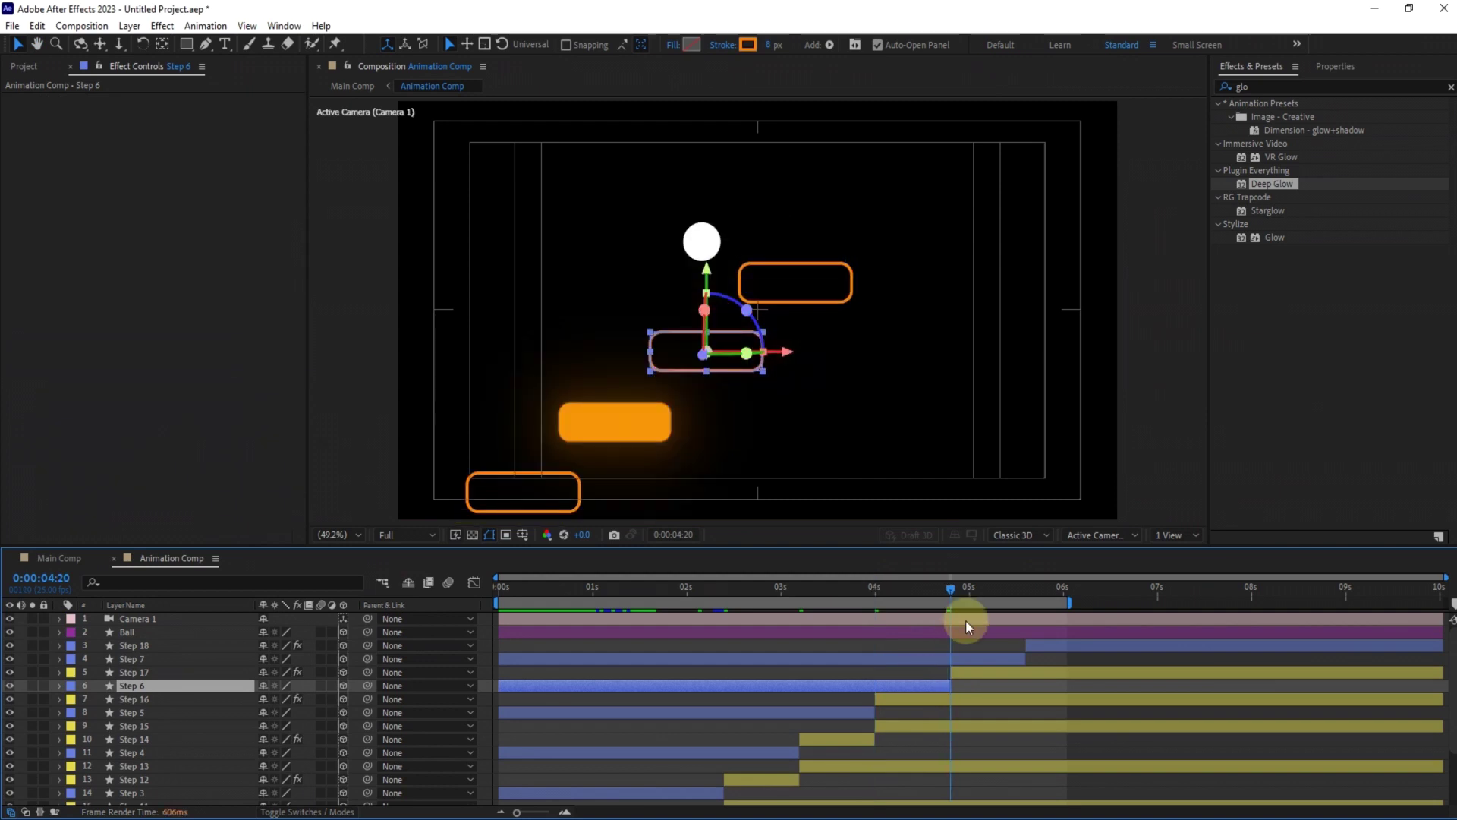
{"action": "left_click", "coordinate": [898, 703]}
{"action": "key", "text": "ctrl+shift+d"}
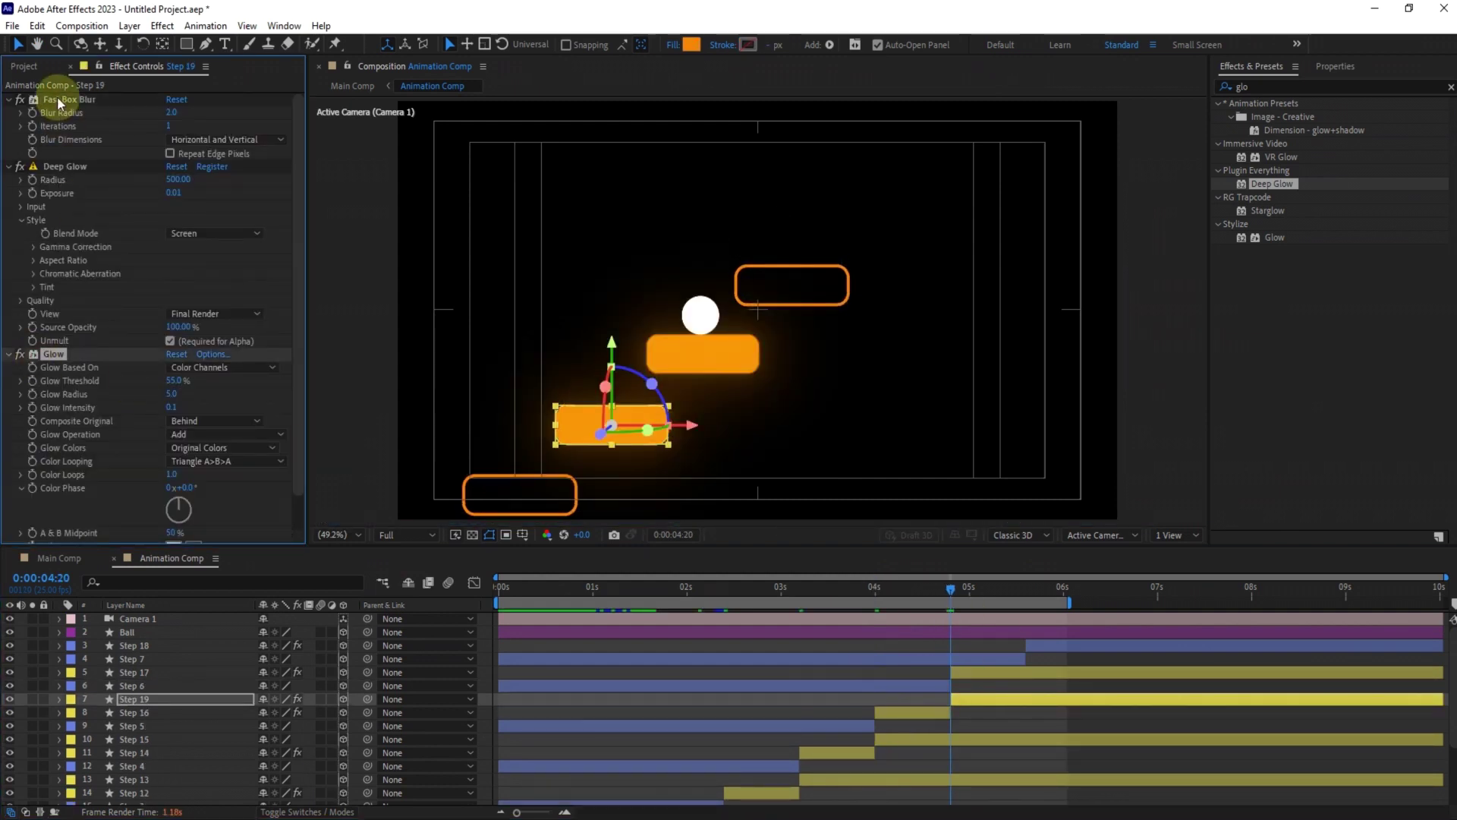
Give Step 19 a solid orange stroke and set its fill to None
{"action": "left_click", "coordinate": [747, 44]}
{"action": "key", "text": "Return"}
{"action": "left_click", "coordinate": [672, 44]}
{"action": "left_click", "coordinate": [657, 372]}
{"action": "left_click", "coordinate": [707, 464]}
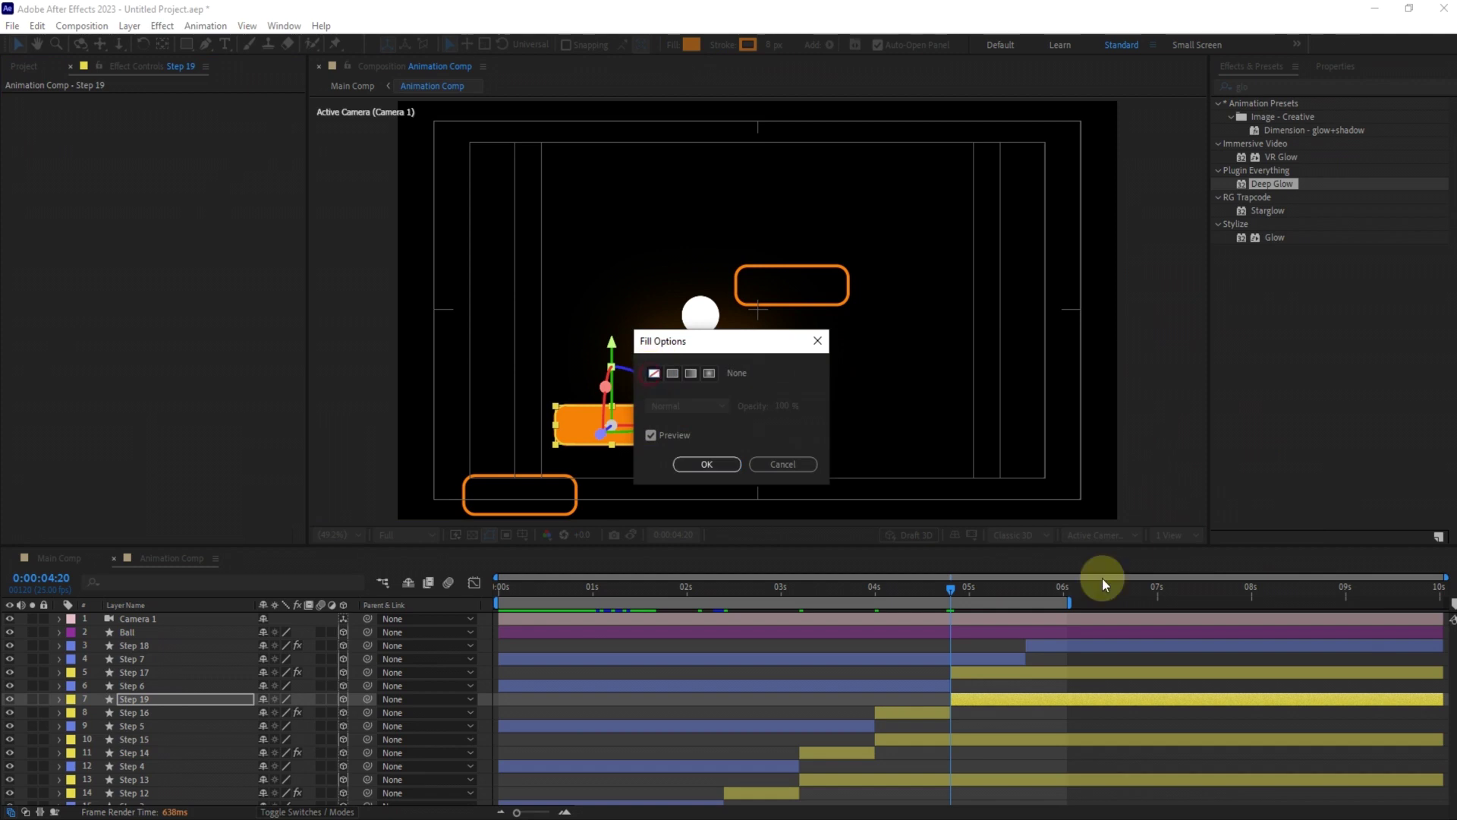
Split Step 17 at 0:00:05:15, where Step 7 ends
{"action": "left_click", "coordinate": [927, 672]}
{"action": "left_click", "coordinate": [1021, 595]}
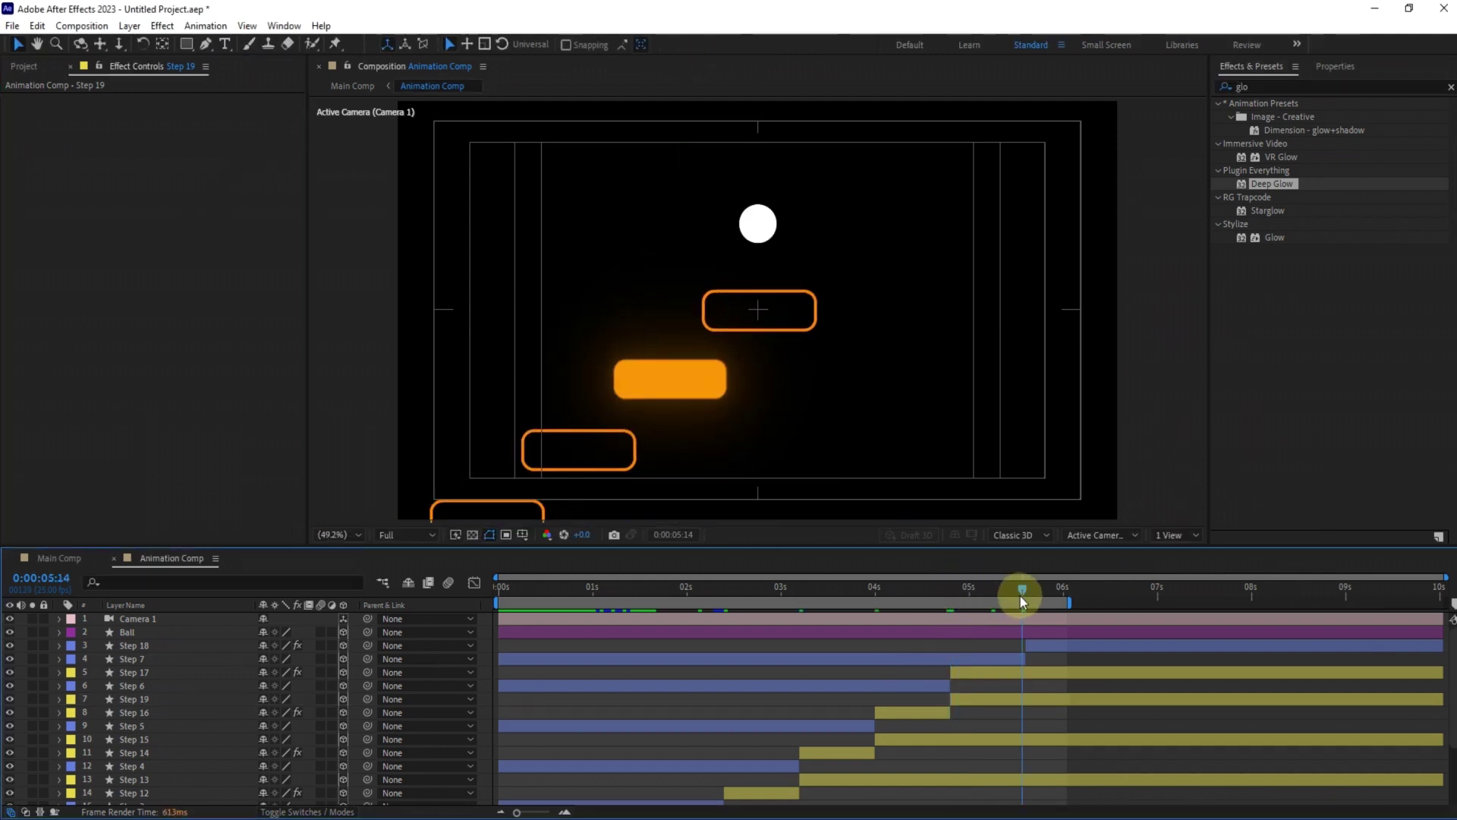
{"action": "left_click", "coordinate": [991, 672]}
{"action": "key", "text": "ctrl+shift+d"}
Give Step 20 a solid orange stroke and set its fill to None
{"action": "left_click", "coordinate": [747, 44]}
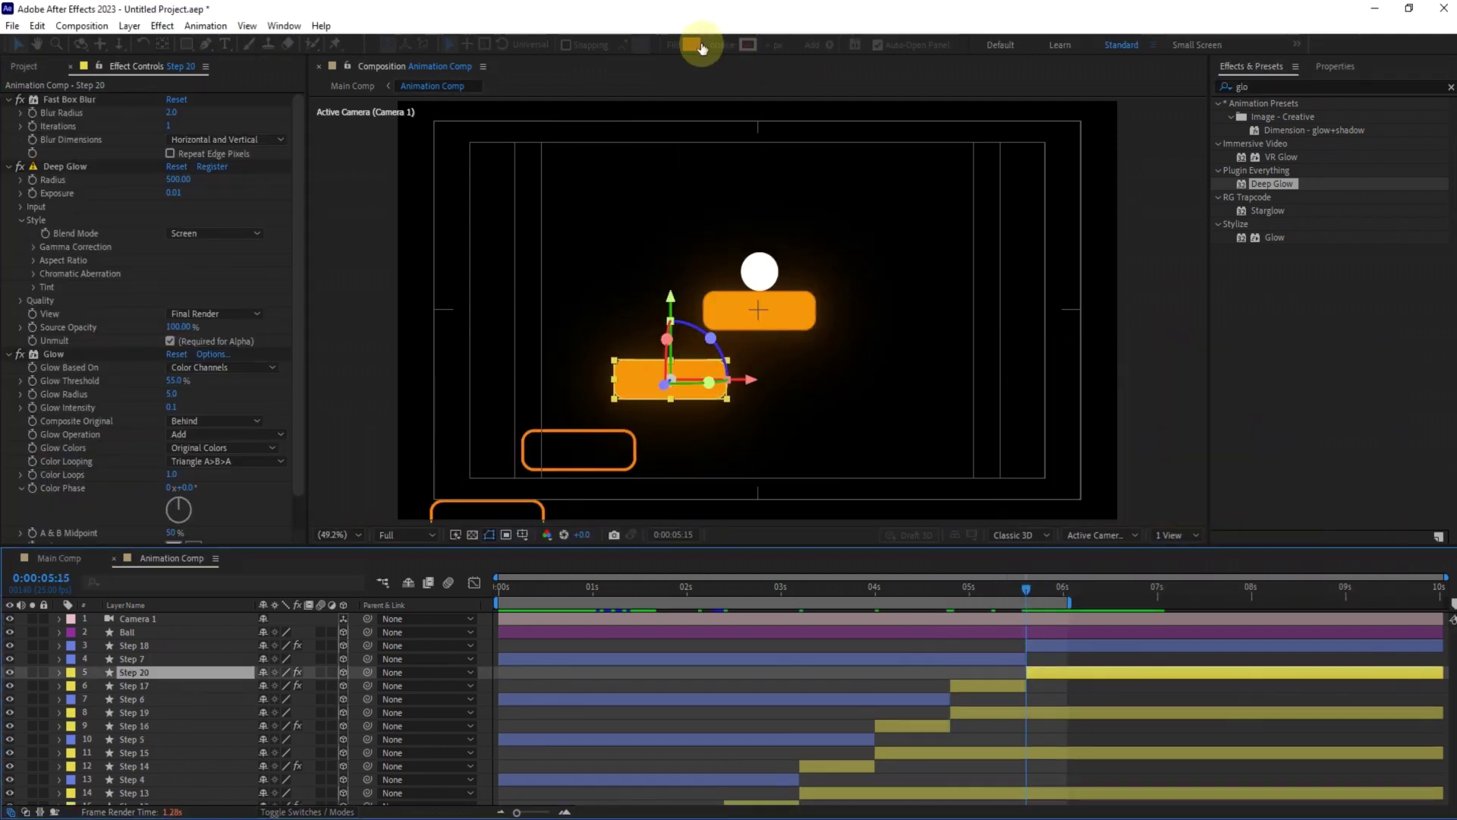
{"action": "left_click", "coordinate": [672, 45]}
{"action": "left_click", "coordinate": [655, 373]}
{"action": "left_click", "coordinate": [707, 464]}
Delete the Fast Box Blur, Deep Glow and Glow effects from Step 20
{"action": "left_click", "coordinate": [61, 354]}
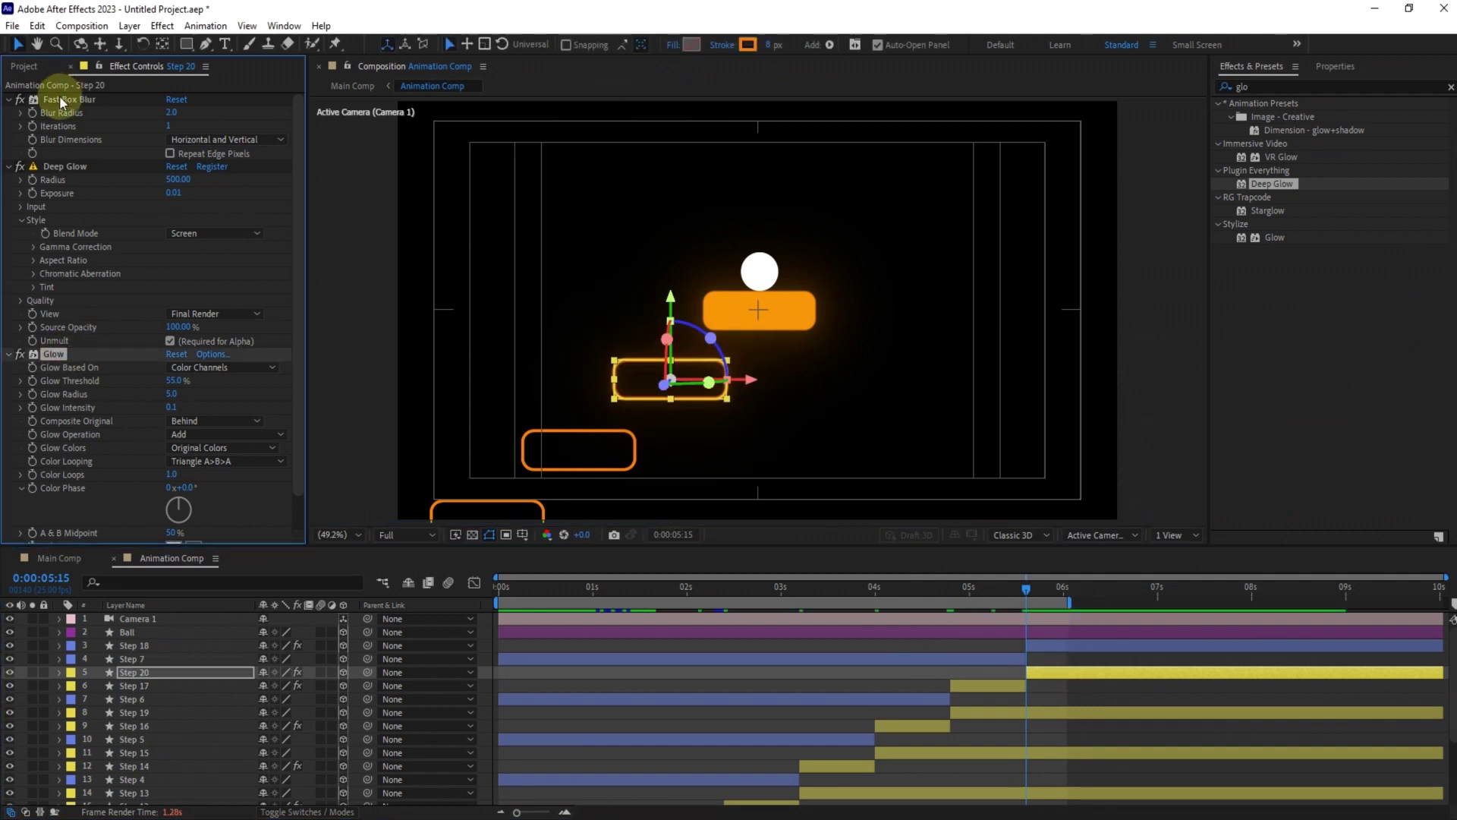
{"action": "left_click", "coordinate": [59, 99], "text": "shift"}
{"action": "key", "text": "Delete"}
{"action": "left_click", "coordinate": [991, 645]}
Find the Echo effect and apply it to the Ball layer, working at 0:00:00:17
{"action": "left_click_drag", "start_coordinate": [1027, 603], "coordinate": [383, 628]}
{"action": "left_click_drag", "start_coordinate": [527, 582], "coordinate": [552, 602]}
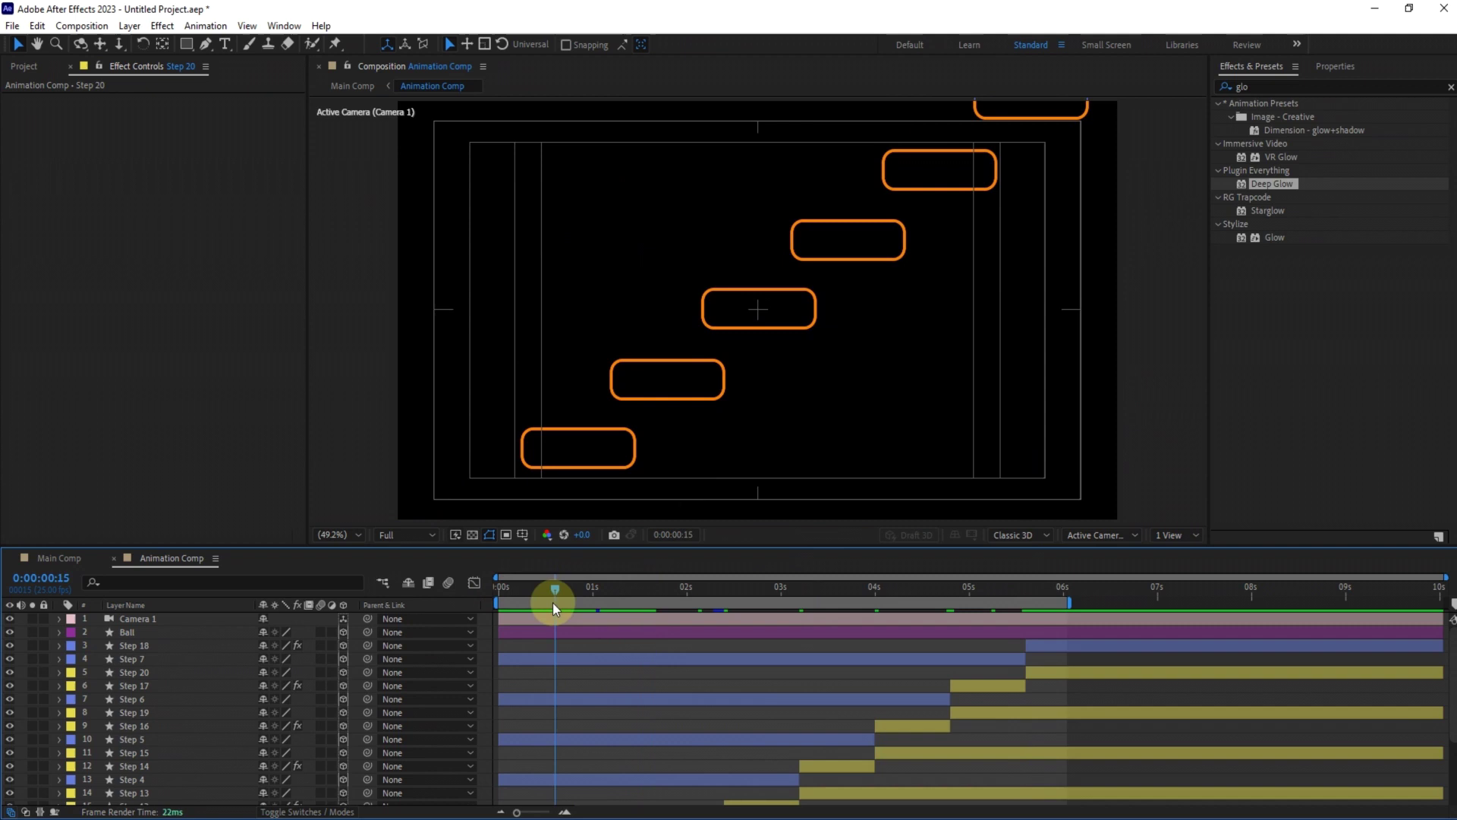
{"action": "left_click", "coordinate": [127, 632]}
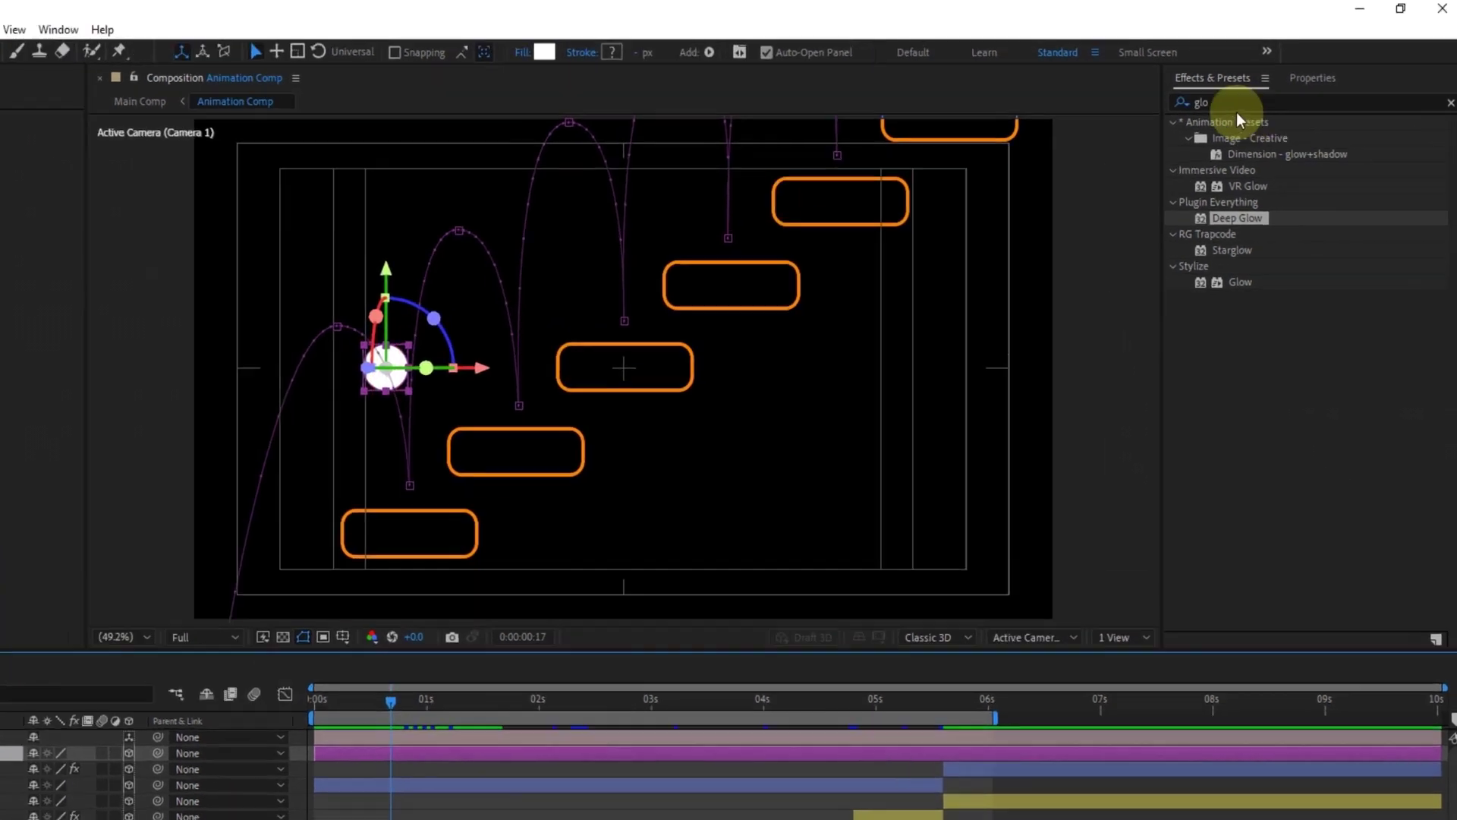
{"action": "double_click", "coordinate": [1226, 86]}
{"action": "type", "text": "ech"}
{"action": "left_click", "coordinate": [1260, 240]}
{"action": "double_click", "coordinate": [1187, 334]}
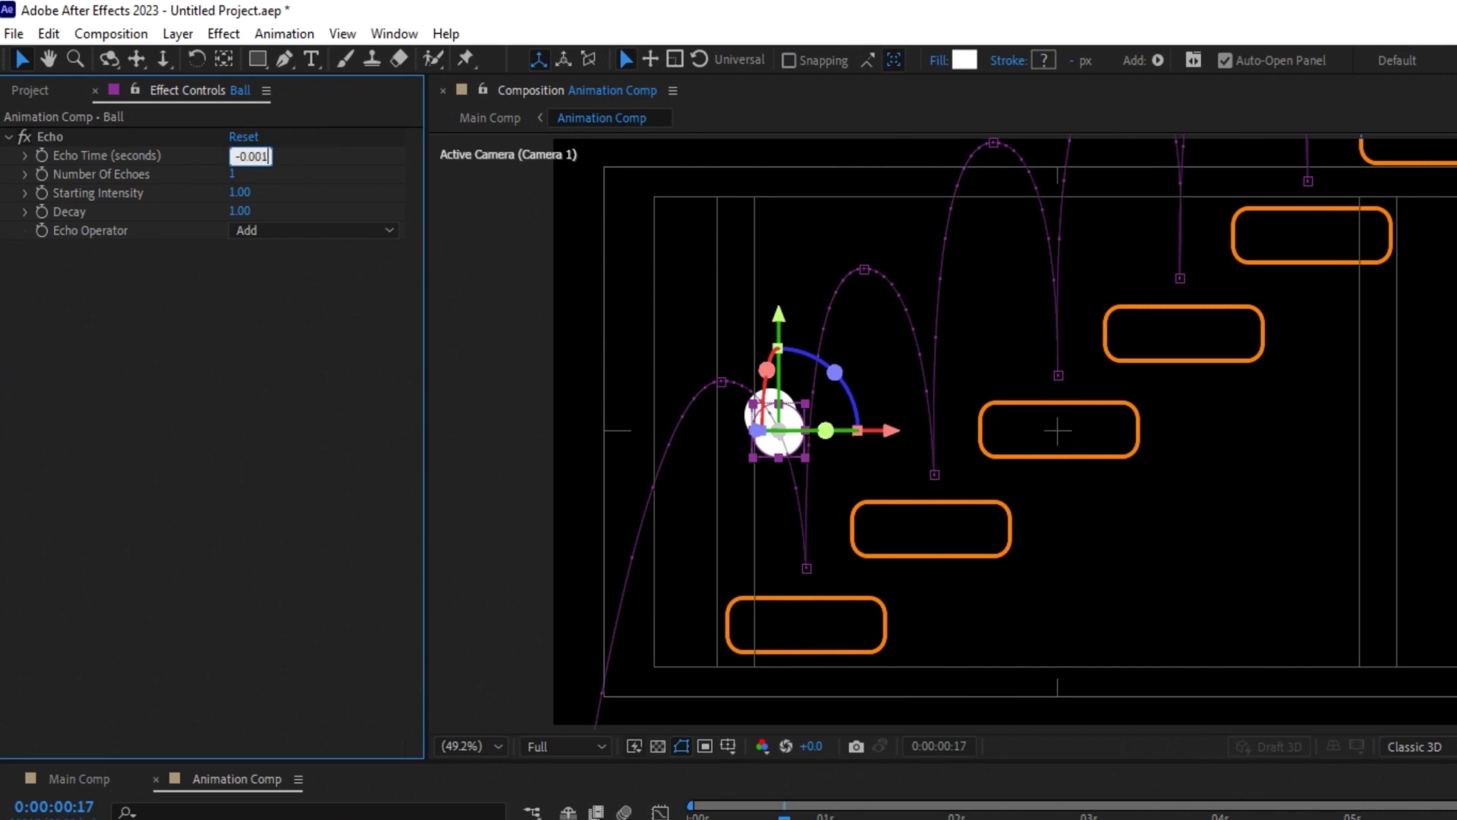
Set the ball's Echo Time to -0.001, Number Of Echoes to 12 and Echo Operator to Composite In Front, and clear the effect search
{"action": "left_click", "coordinate": [292, 161]}
{"action": "left_click", "coordinate": [284, 232]}
{"action": "left_click", "coordinate": [322, 374]}
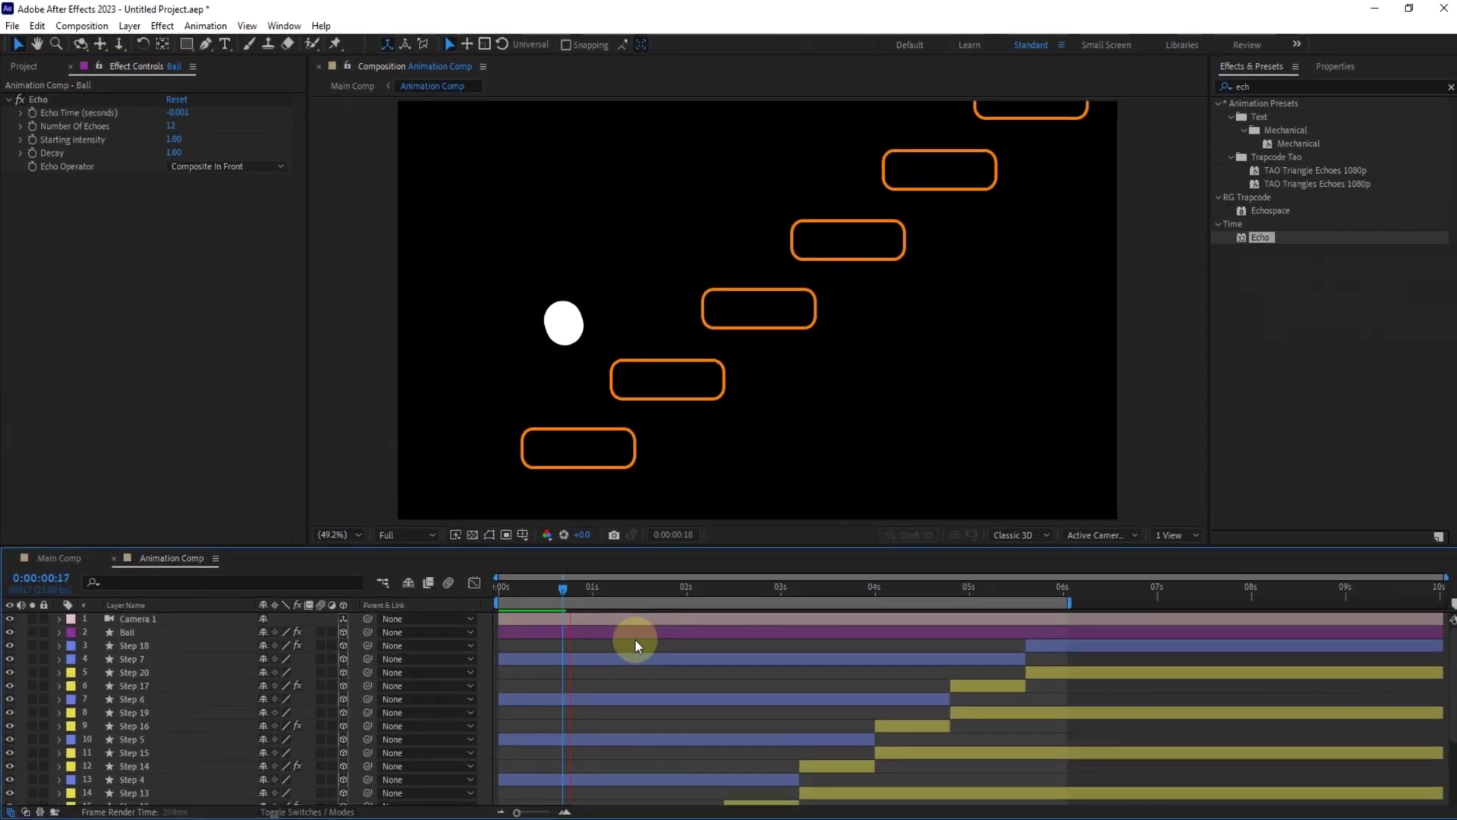
{"action": "left_click", "coordinate": [1449, 86]}
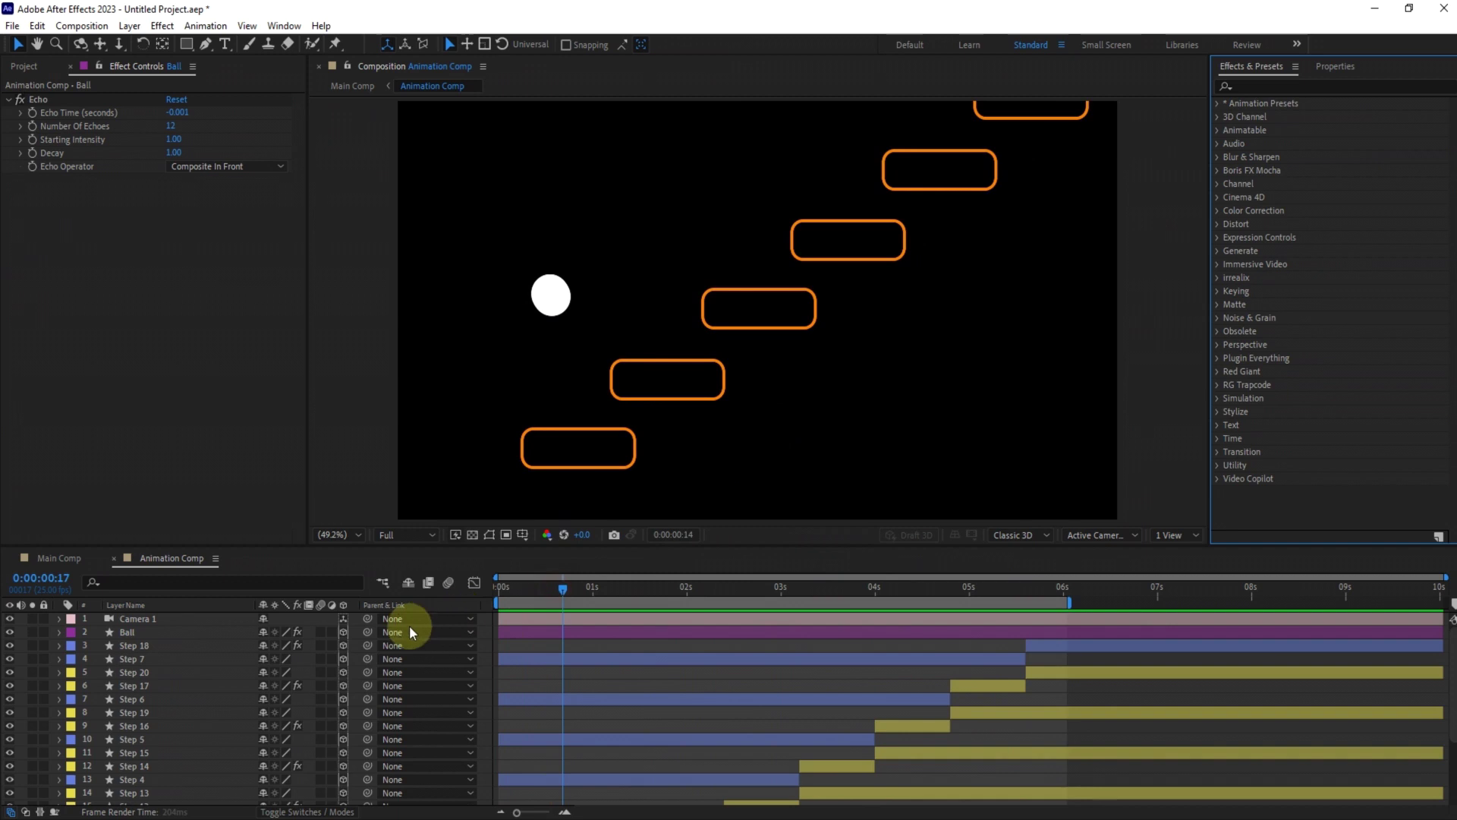
In Main Comp at 0:00:06:00, make the Animation Comp layer 3D and apply the Drop Shadow effect to it
{"action": "left_click", "coordinate": [58, 558]}
{"action": "left_click", "coordinate": [1063, 589]}
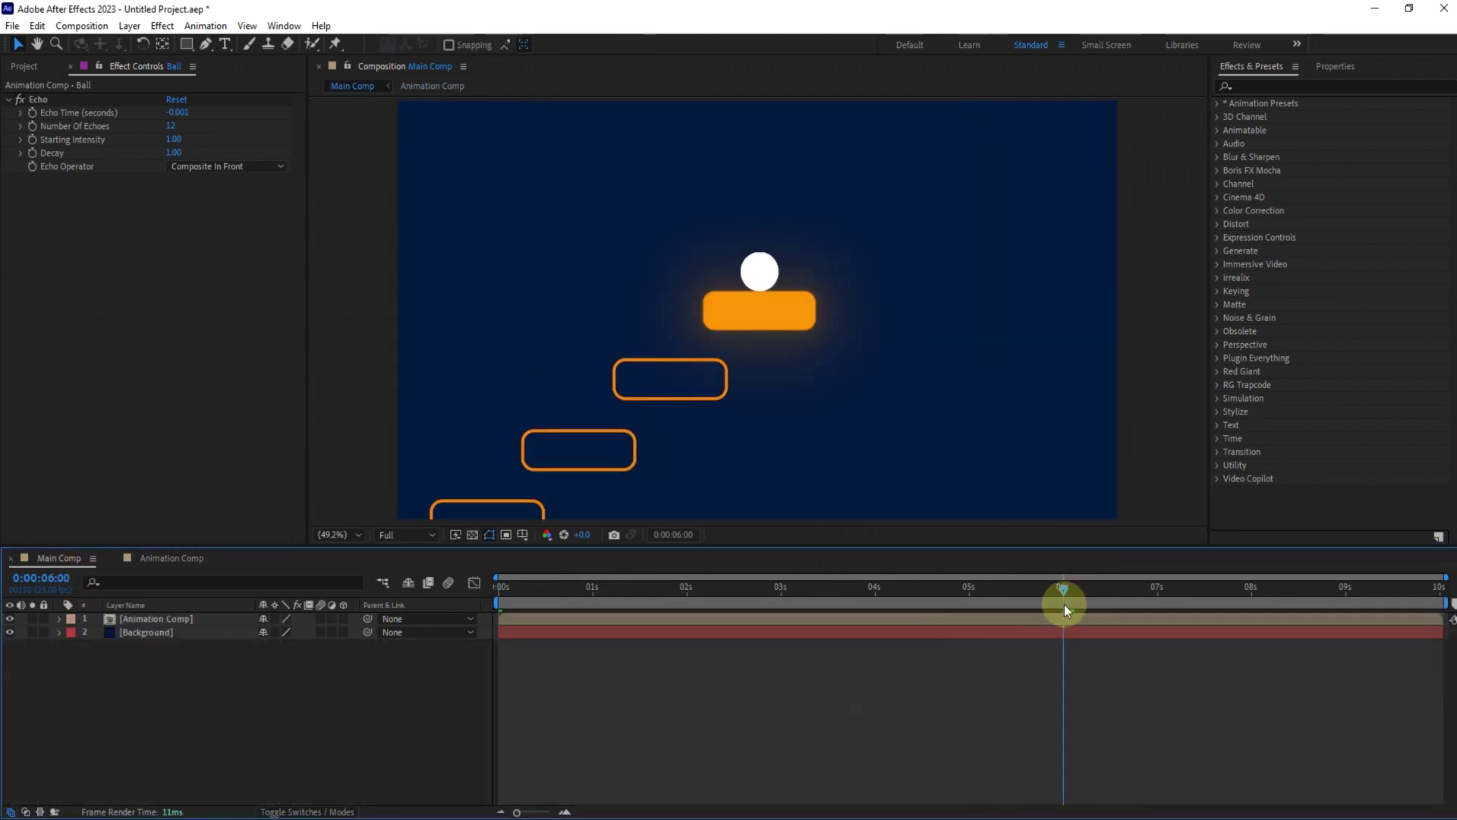
{"action": "left_click", "coordinate": [624, 618]}
{"action": "left_click", "coordinate": [342, 618]}
{"action": "left_click", "coordinate": [1299, 87]}
{"action": "type", "text": "drop"}
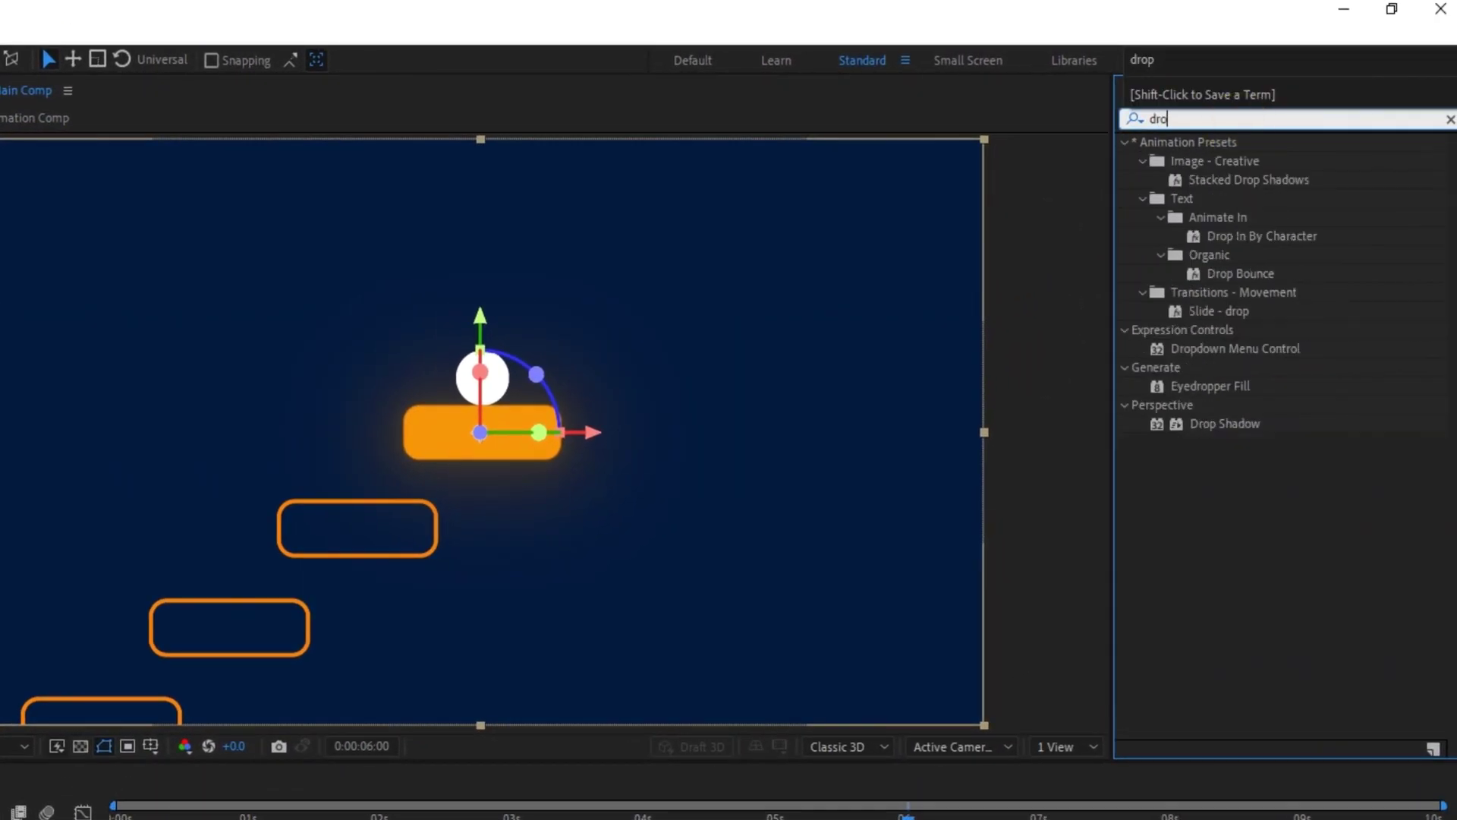
{"action": "left_click_drag", "start_coordinate": [1230, 423], "coordinate": [416, 482]}
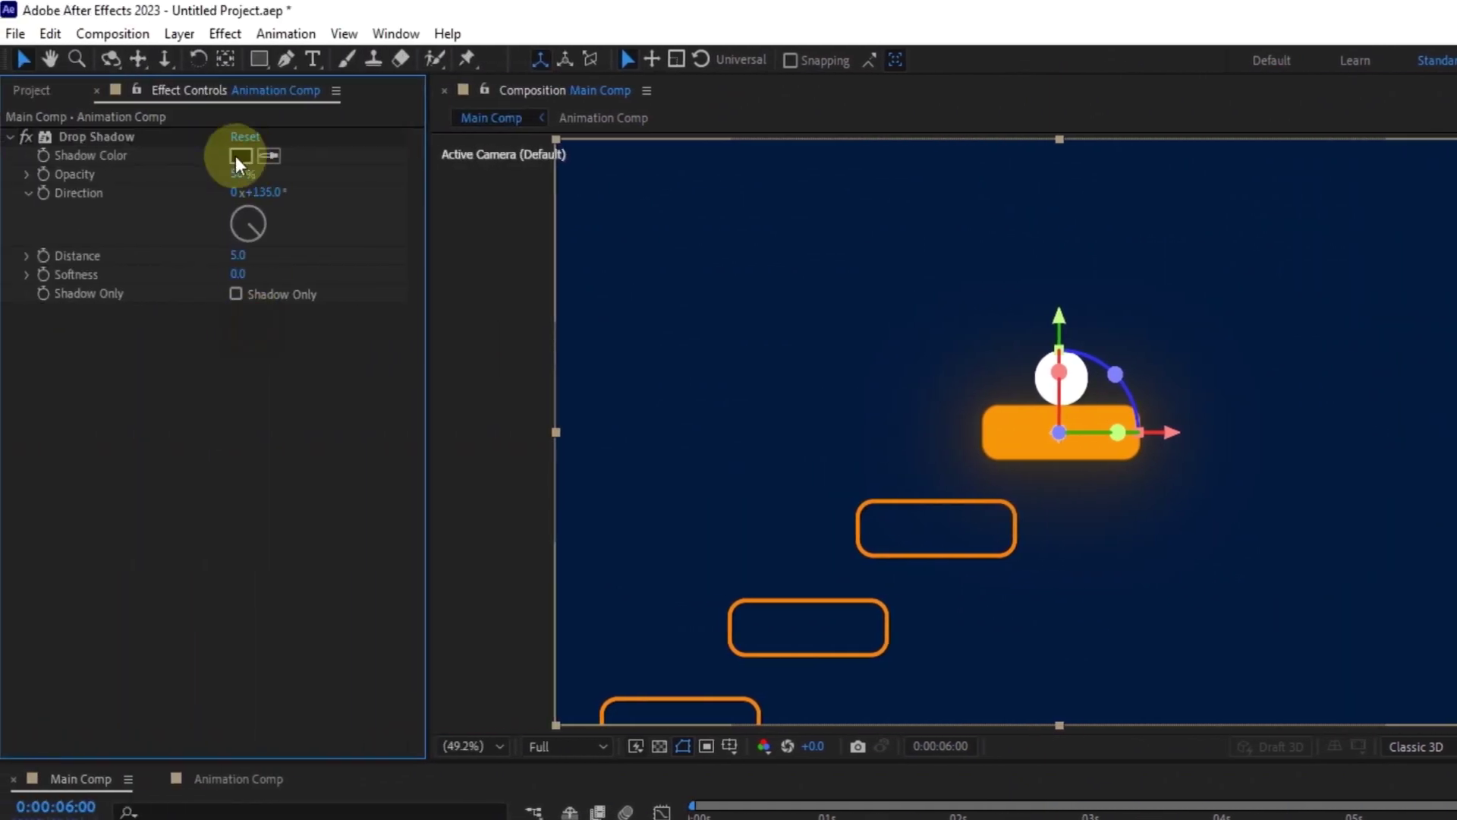
Set the Drop Shadow's distance to 10, softness to 5 and opacity to 20%, preview the result and clear the effect search
{"action": "type", "text": "10"}
{"action": "key", "text": "Return"}
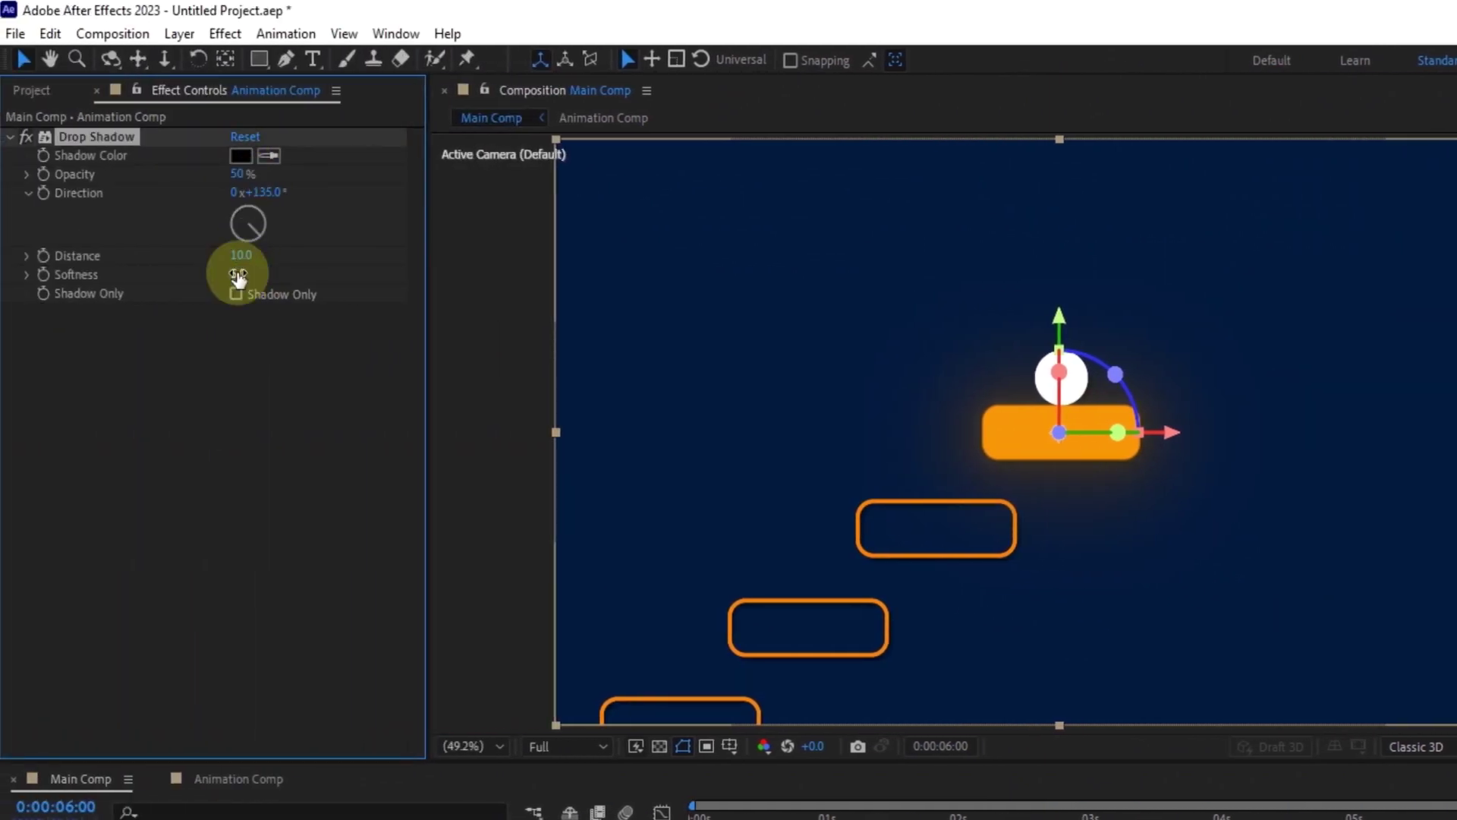
{"action": "type", "text": "20"}
{"action": "key", "text": "Return"}
{"action": "left_click_drag", "start_coordinate": [841, 819], "coordinate": [625, 819]}
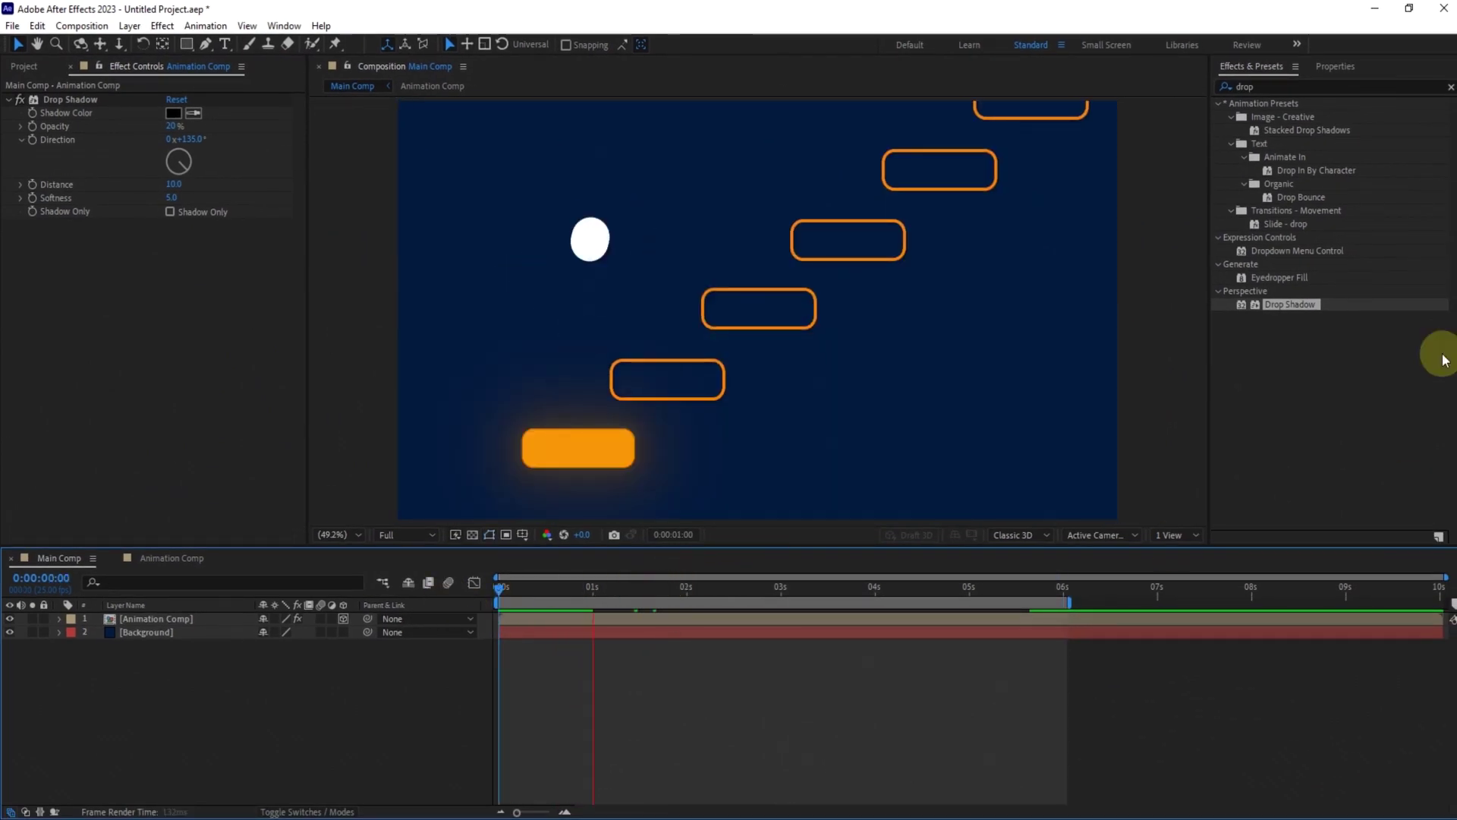
{"action": "left_click", "coordinate": [1451, 86]}
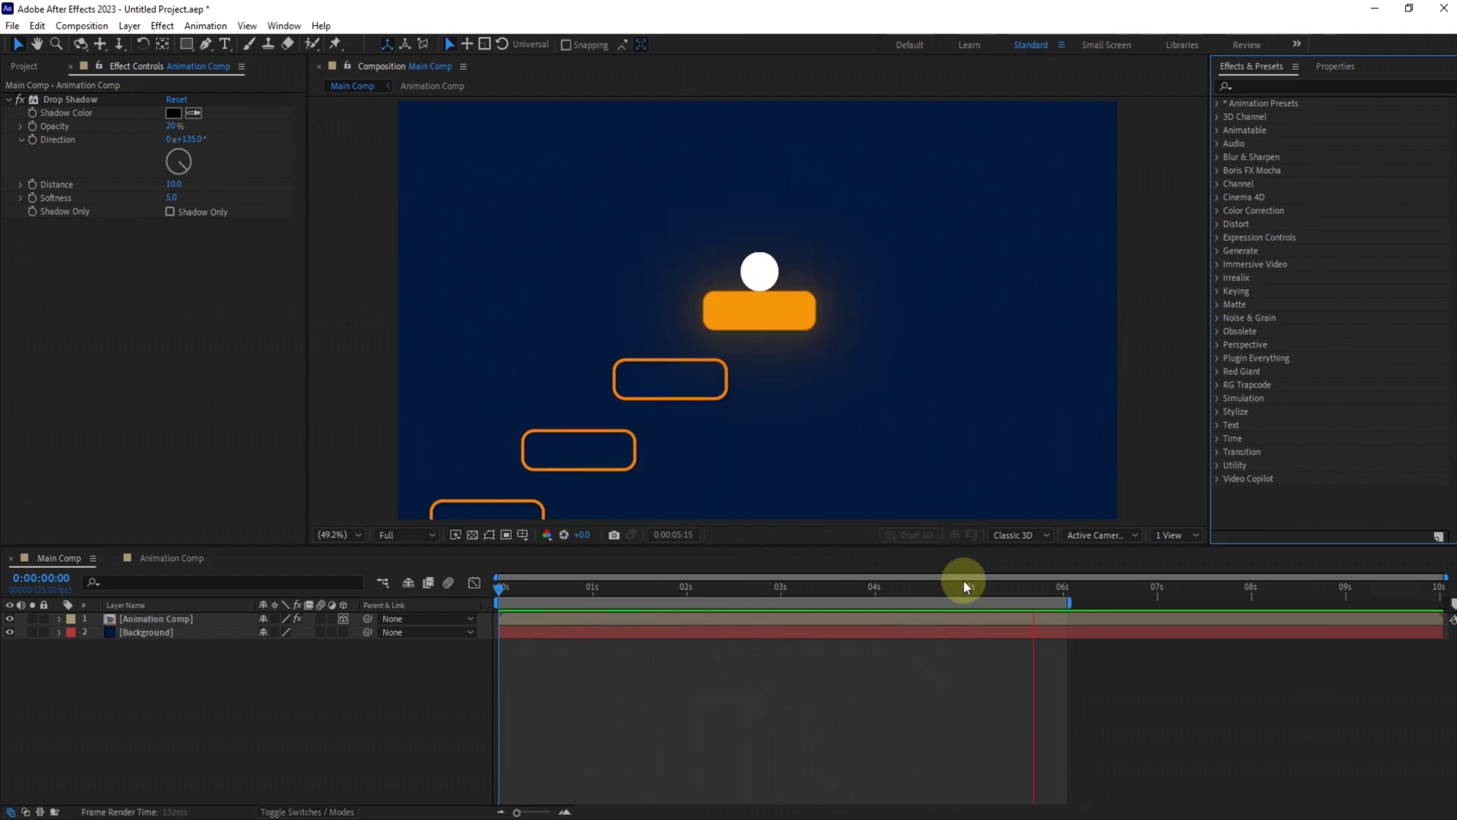
Open Animation Comp and change its background color to dark grey 535353
{"action": "left_click", "coordinate": [863, 592]}
{"action": "double_click", "coordinate": [560, 619]}
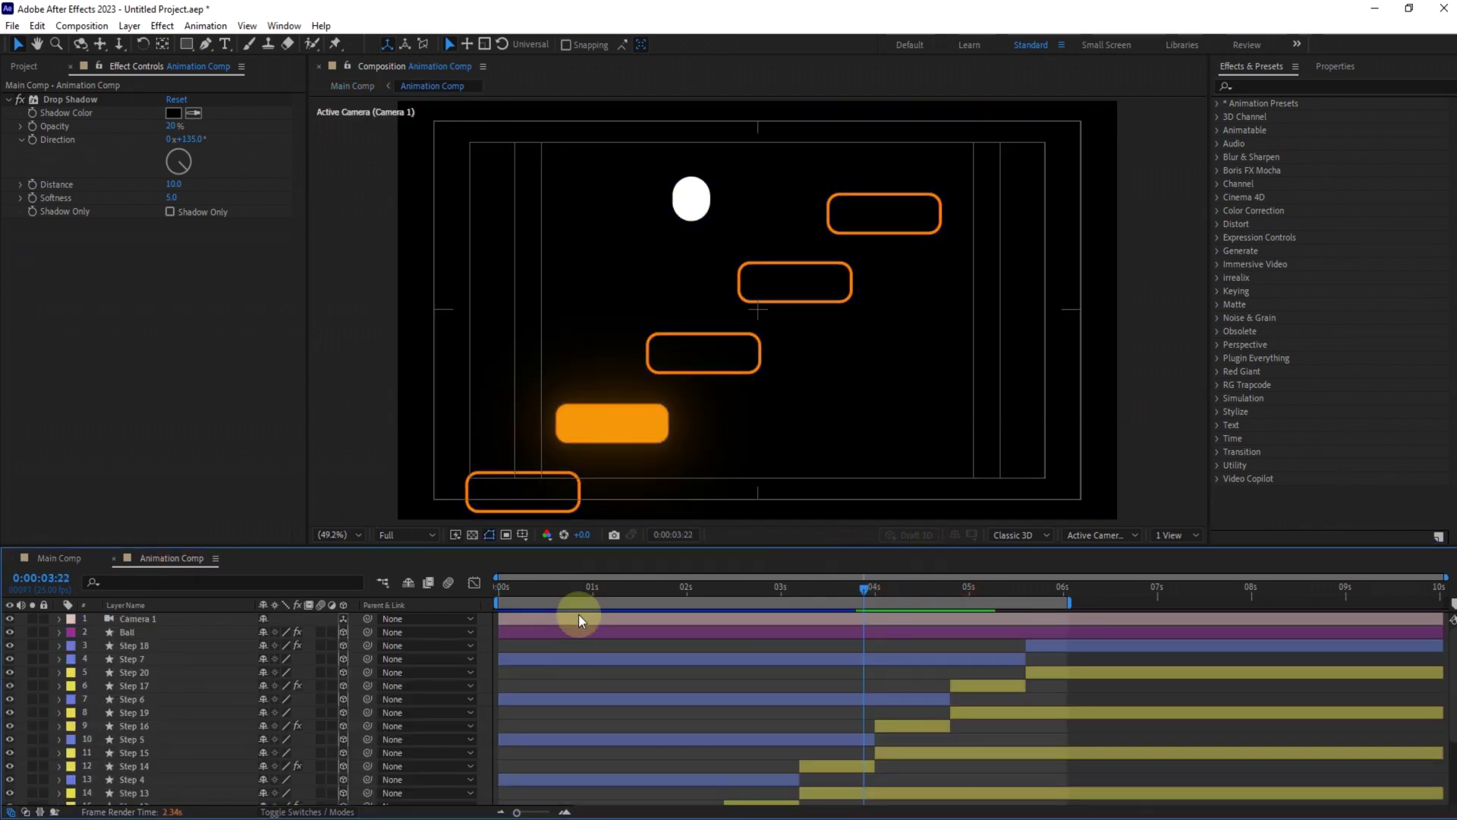
{"action": "key", "text": "ctrl+k"}
{"action": "left_click", "coordinate": [410, 661]}
{"action": "left_click_drag", "start_coordinate": [1047, 521], "coordinate": [968, 516]}
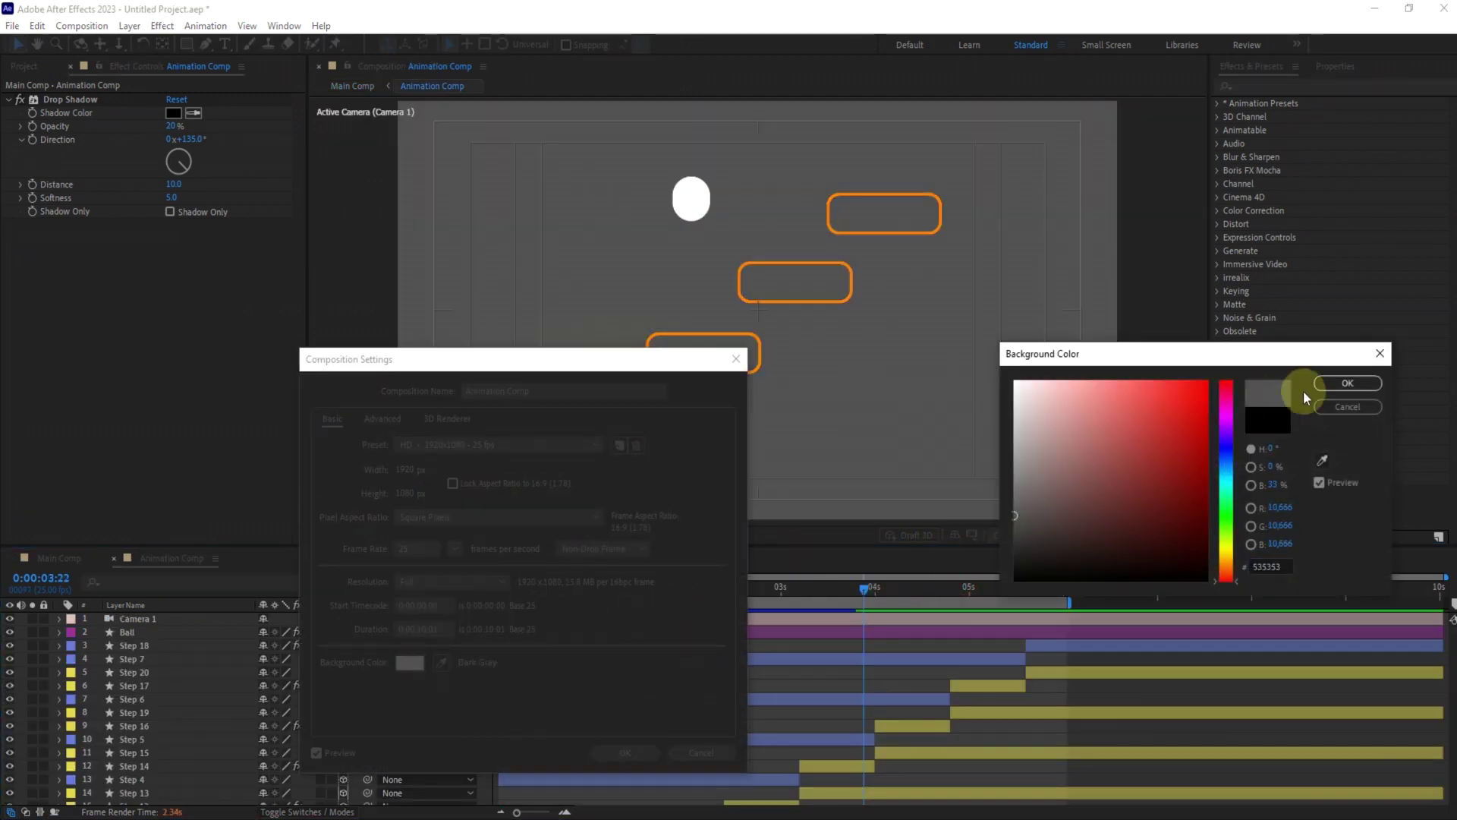
{"action": "left_click", "coordinate": [1302, 391]}
{"action": "left_click", "coordinate": [632, 752]}
At 0:00:06:00, create a new empty shape layer in Animation Comp and make it 3D
{"action": "left_click", "coordinate": [1065, 609]}
{"action": "right_click", "coordinate": [488, 642]}
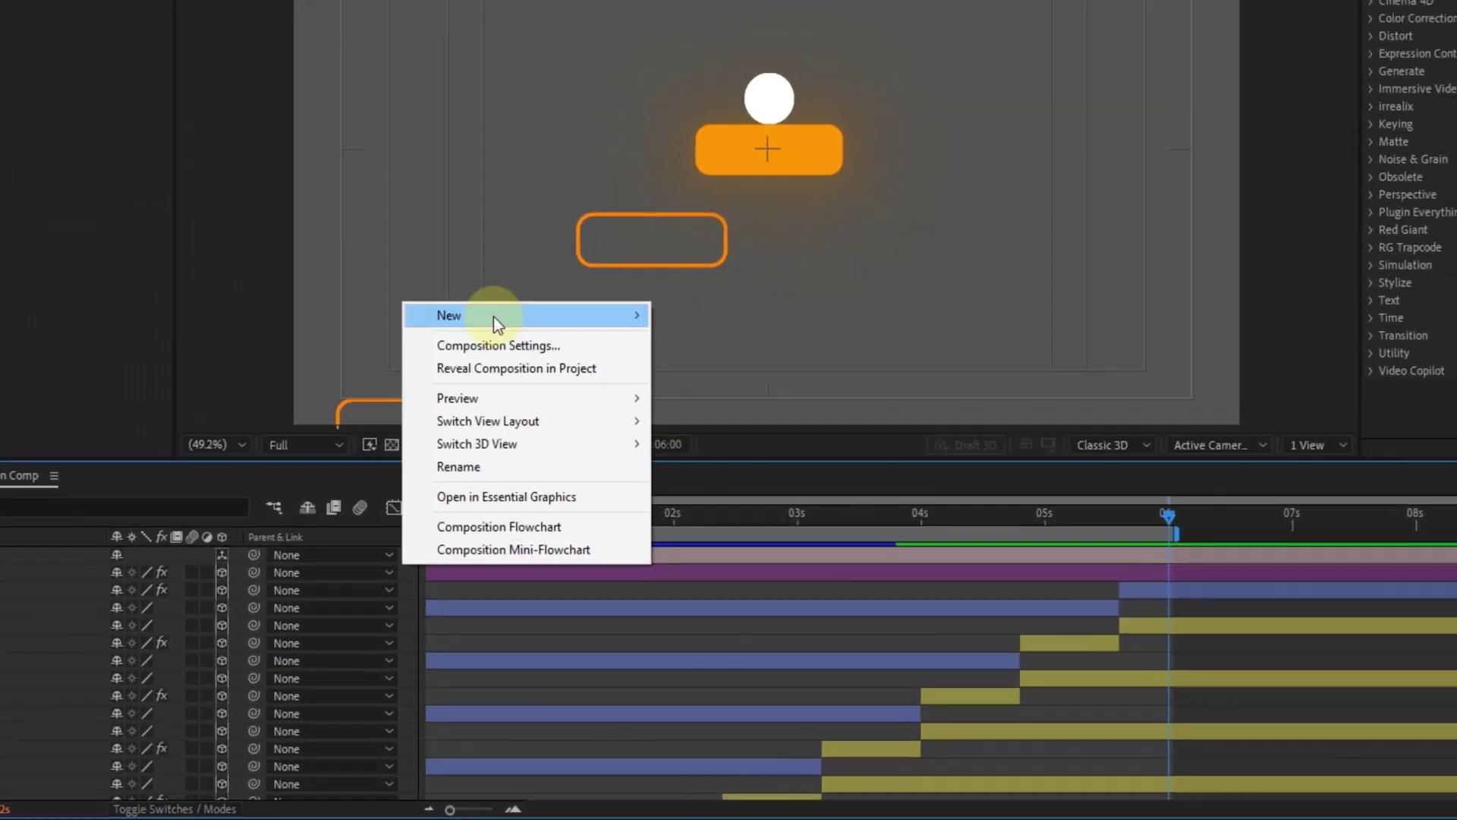
{"action": "mouse_move", "coordinate": [493, 317]}
{"action": "left_click", "coordinate": [759, 435]}
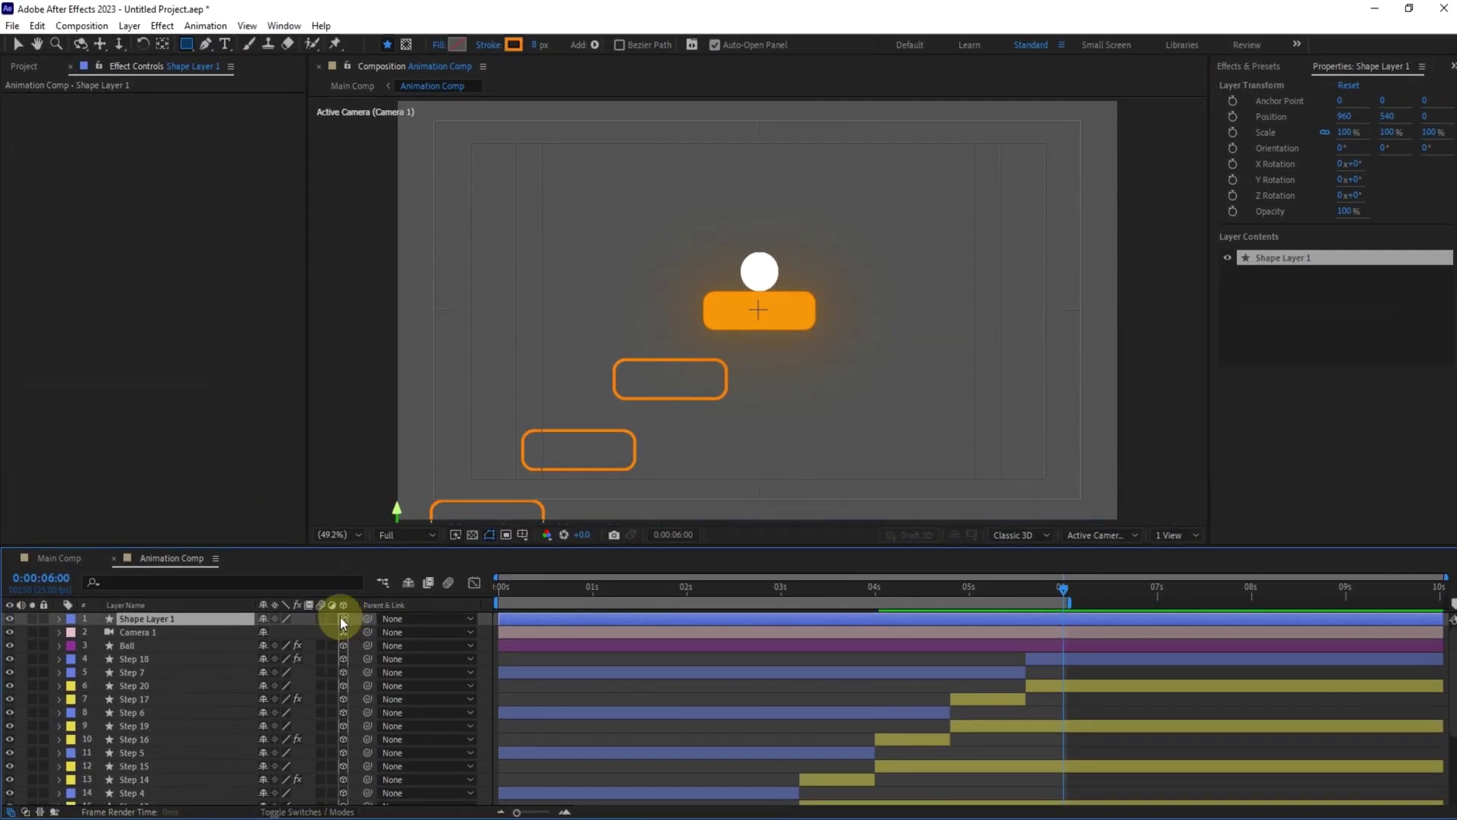
{"action": "left_click", "coordinate": [342, 618]}
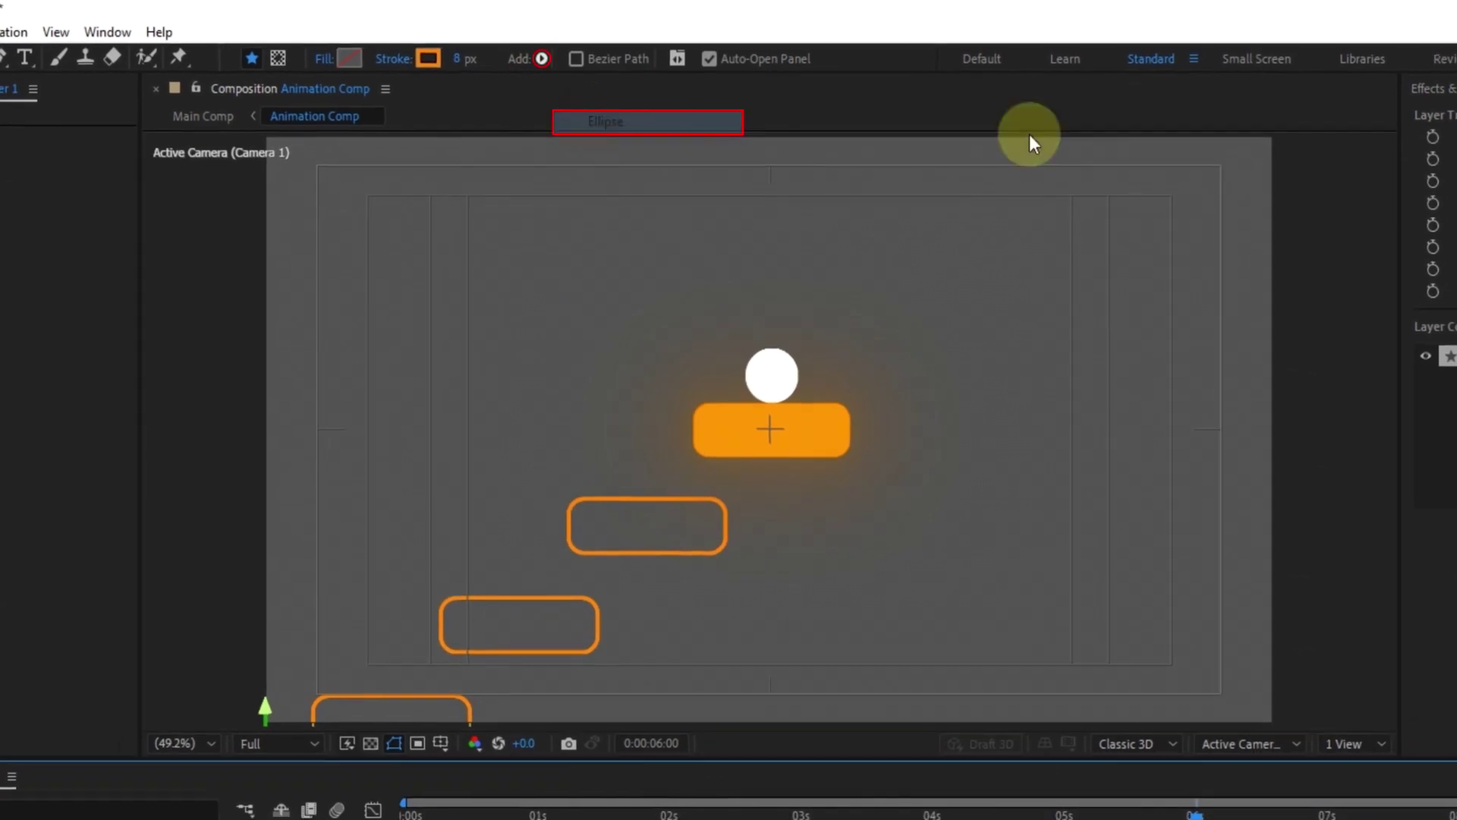
Add an ellipse path and a red fill to Shape Layer 1 and move the circle close to the white ball
{"action": "left_click", "coordinate": [541, 58]}
{"action": "left_click", "coordinate": [607, 120]}
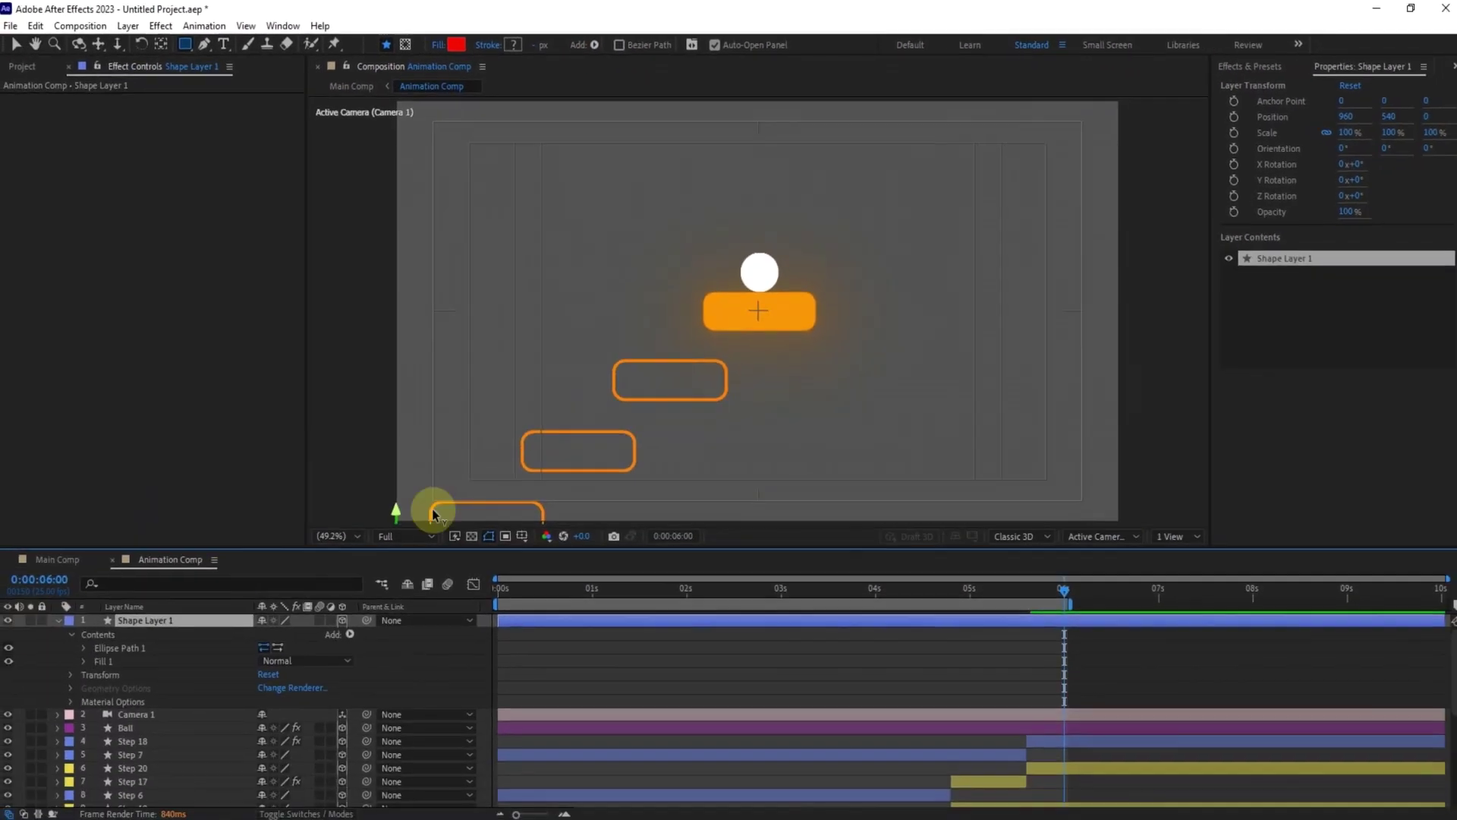
{"action": "left_click_drag", "start_coordinate": [790, 186], "coordinate": [795, 185]}
{"action": "key", "text": "space"}
{"action": "left_click_drag", "start_coordinate": [825, 207], "coordinate": [762, 334]}
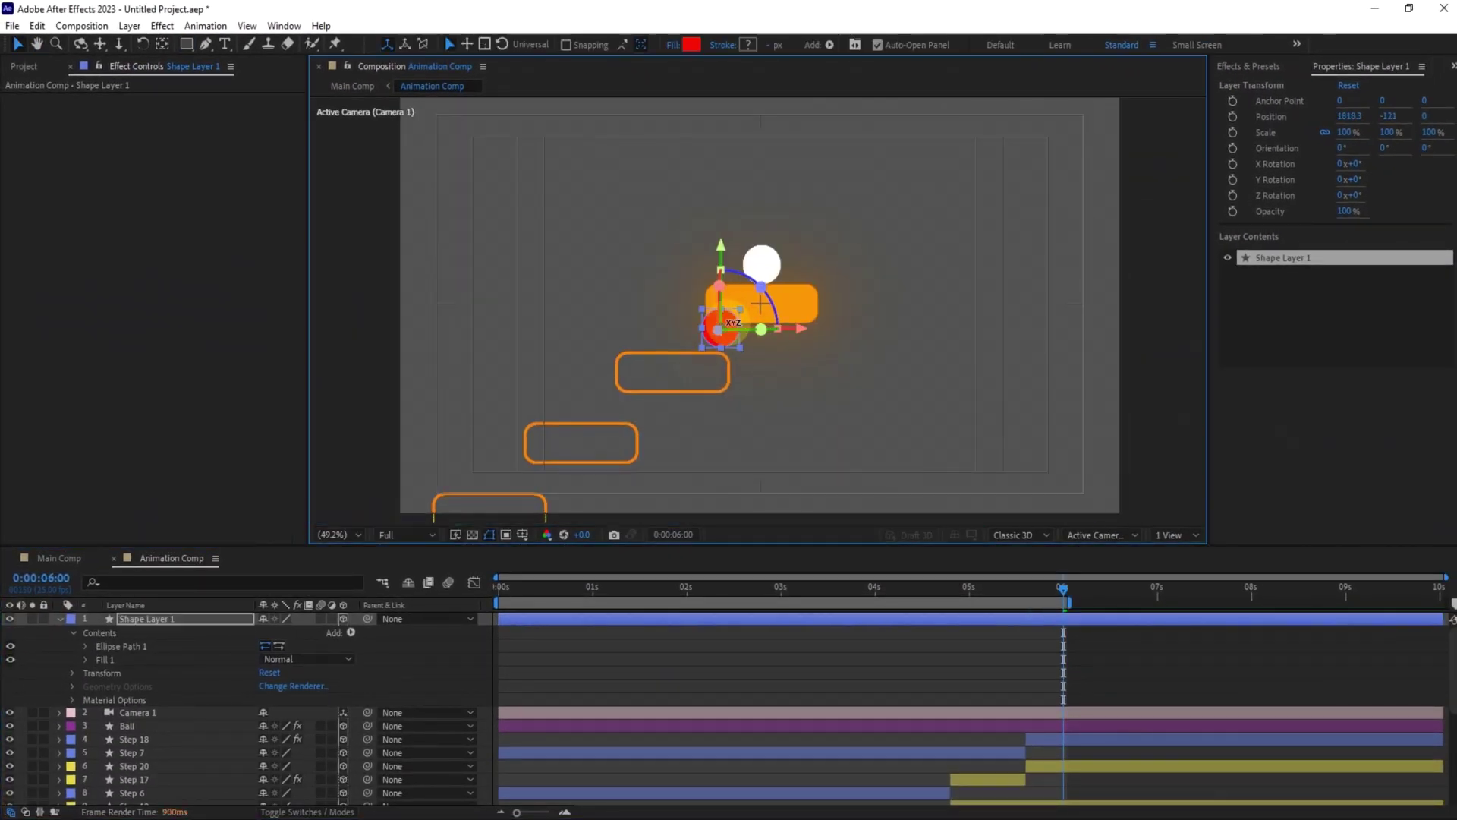
Set the preview resolution to Half and place the red circle at the ball's contact point on the glowing step
{"action": "left_click", "coordinate": [391, 534]}
{"action": "left_click", "coordinate": [403, 586]}
{"action": "left_click", "coordinate": [338, 534]}
{"action": "left_click", "coordinate": [353, 415]}
{"action": "key", "text": "space"}
{"action": "left_click_drag", "start_coordinate": [520, 430], "coordinate": [527, 458]}
{"action": "left_click_drag", "start_coordinate": [588, 462], "coordinate": [759, 290]}
Set the ellipse path's size to 65 by 15
{"action": "left_click", "coordinate": [86, 645]}
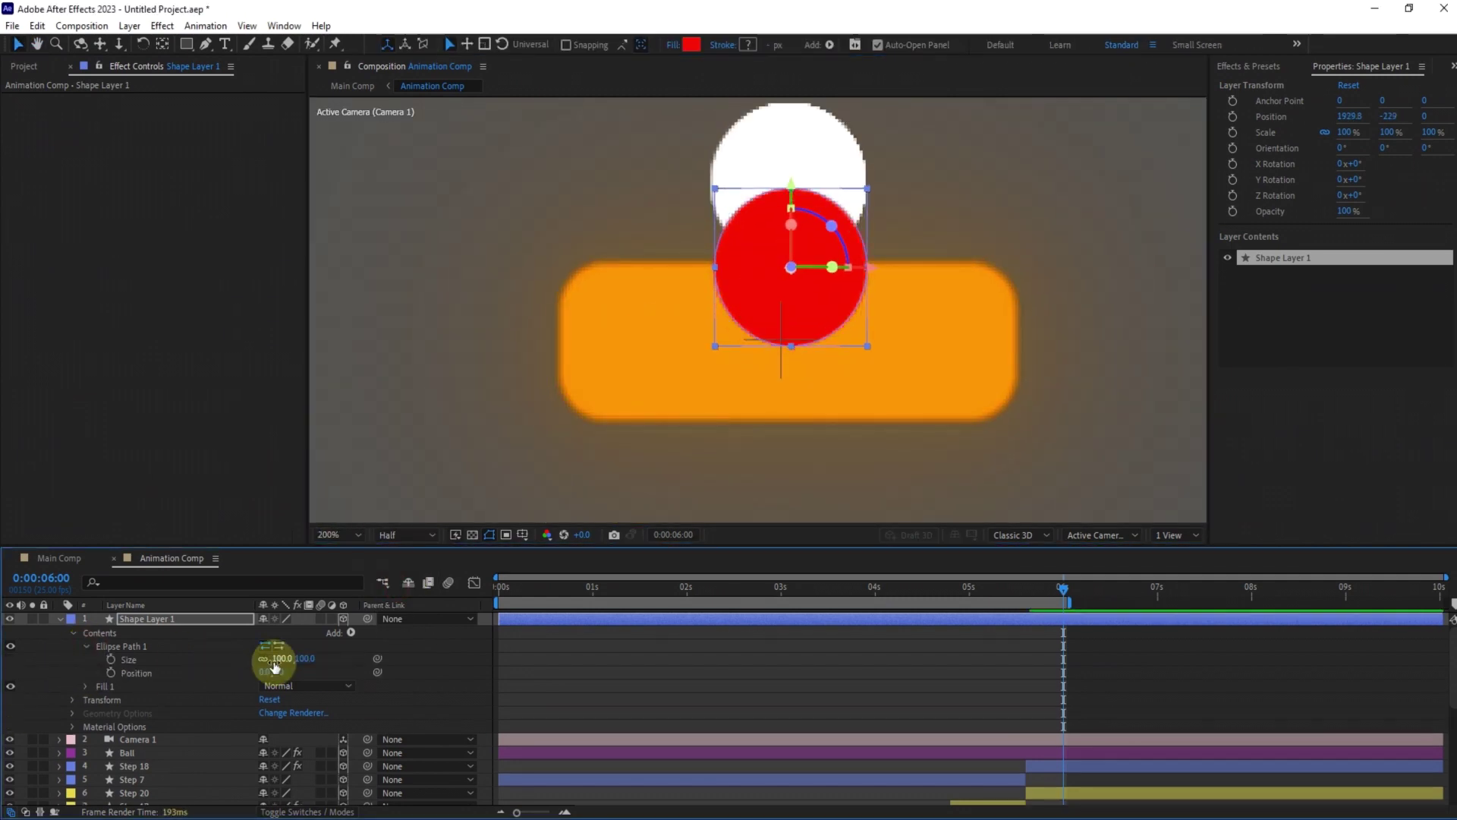
{"action": "type", "text": "15"}
{"action": "key", "text": "Return"}
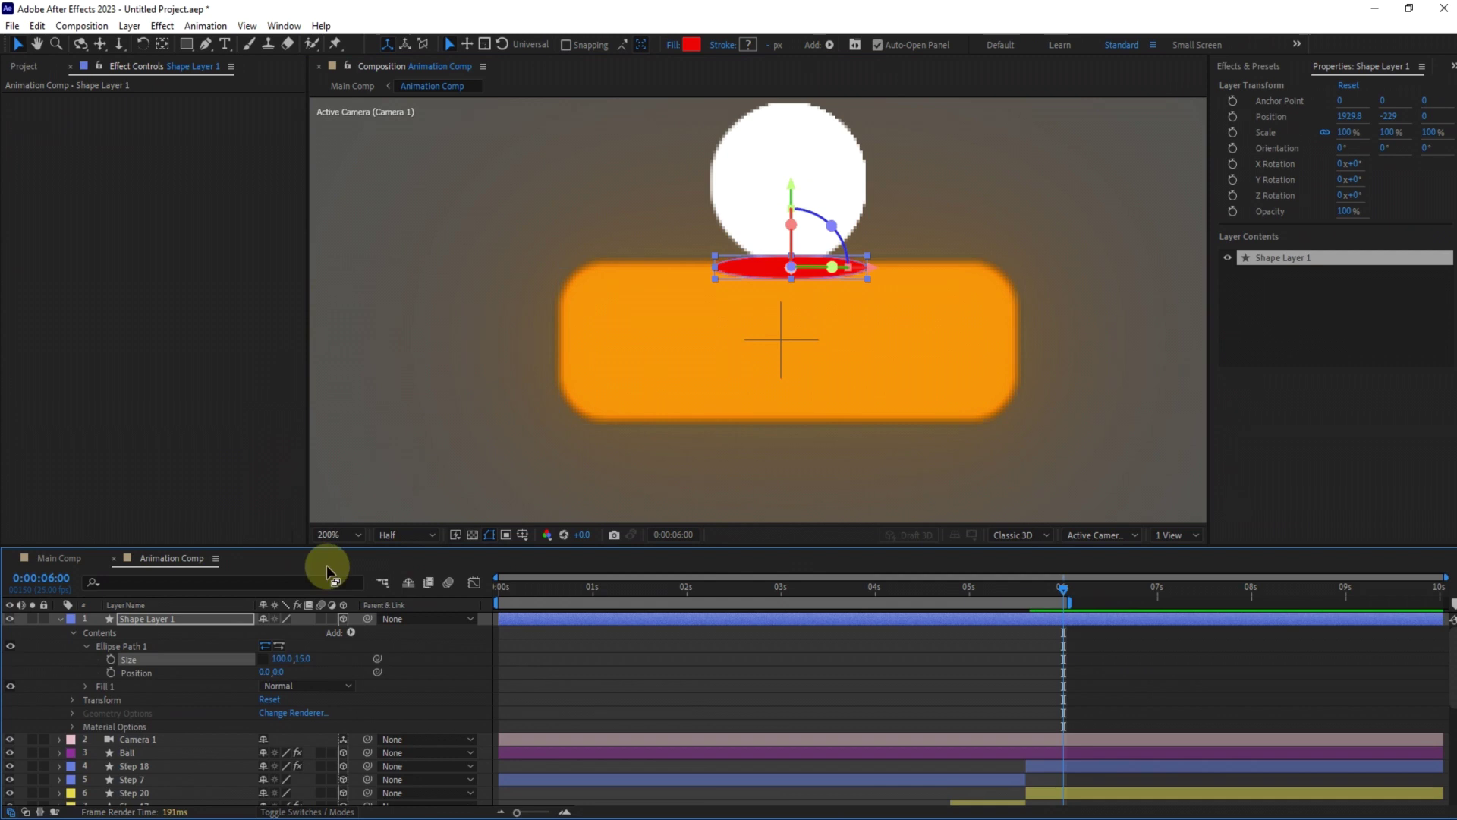
{"action": "type", "text": "80"}
{"action": "left_click", "coordinate": [300, 643]}
{"action": "type", "text": "65"}
{"action": "key", "text": "Return"}
Place Shape Layer 1 directly beneath the Ball layer and nudge the ellipse slightly upward under the ball
{"action": "left_click_drag", "start_coordinate": [158, 621], "coordinate": [164, 759]}
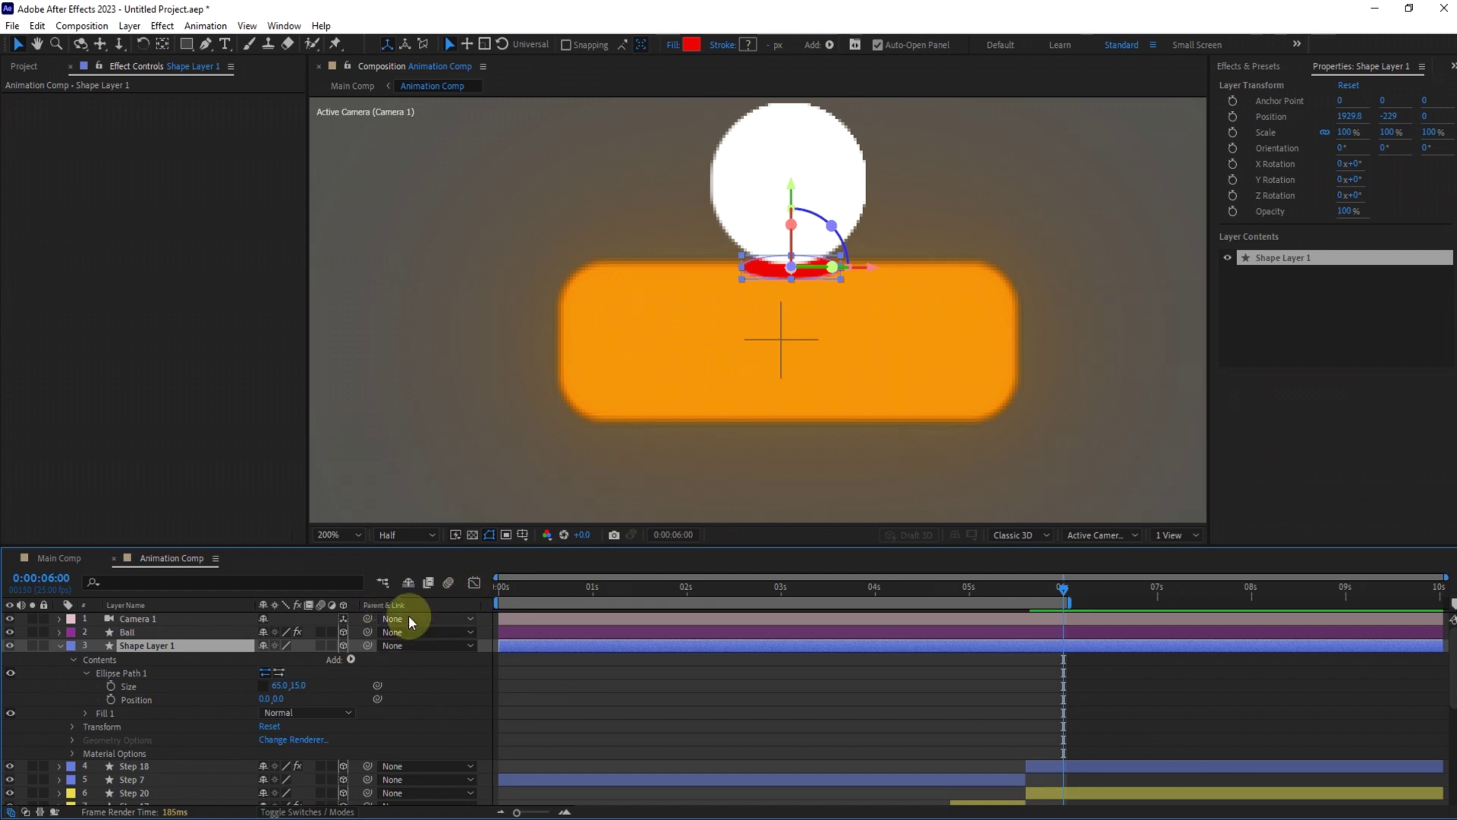
{"action": "key", "text": "Up"}
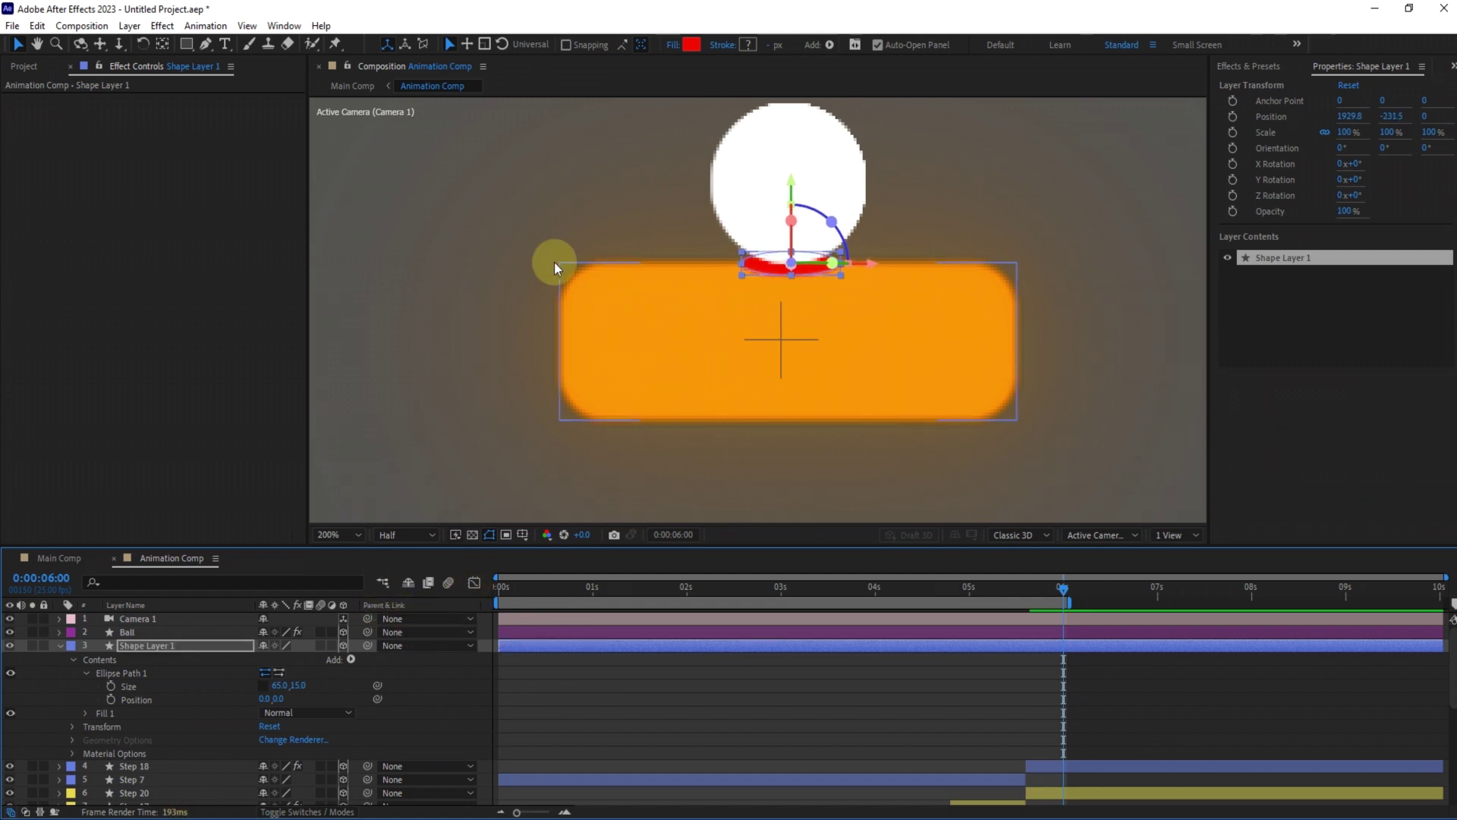
Change the flattened ellipse's fill color to black, 000000
{"action": "left_click", "coordinate": [170, 640]}
{"action": "left_click", "coordinate": [690, 44]}
{"action": "left_click_drag", "start_coordinate": [1118, 490], "coordinate": [920, 632]}
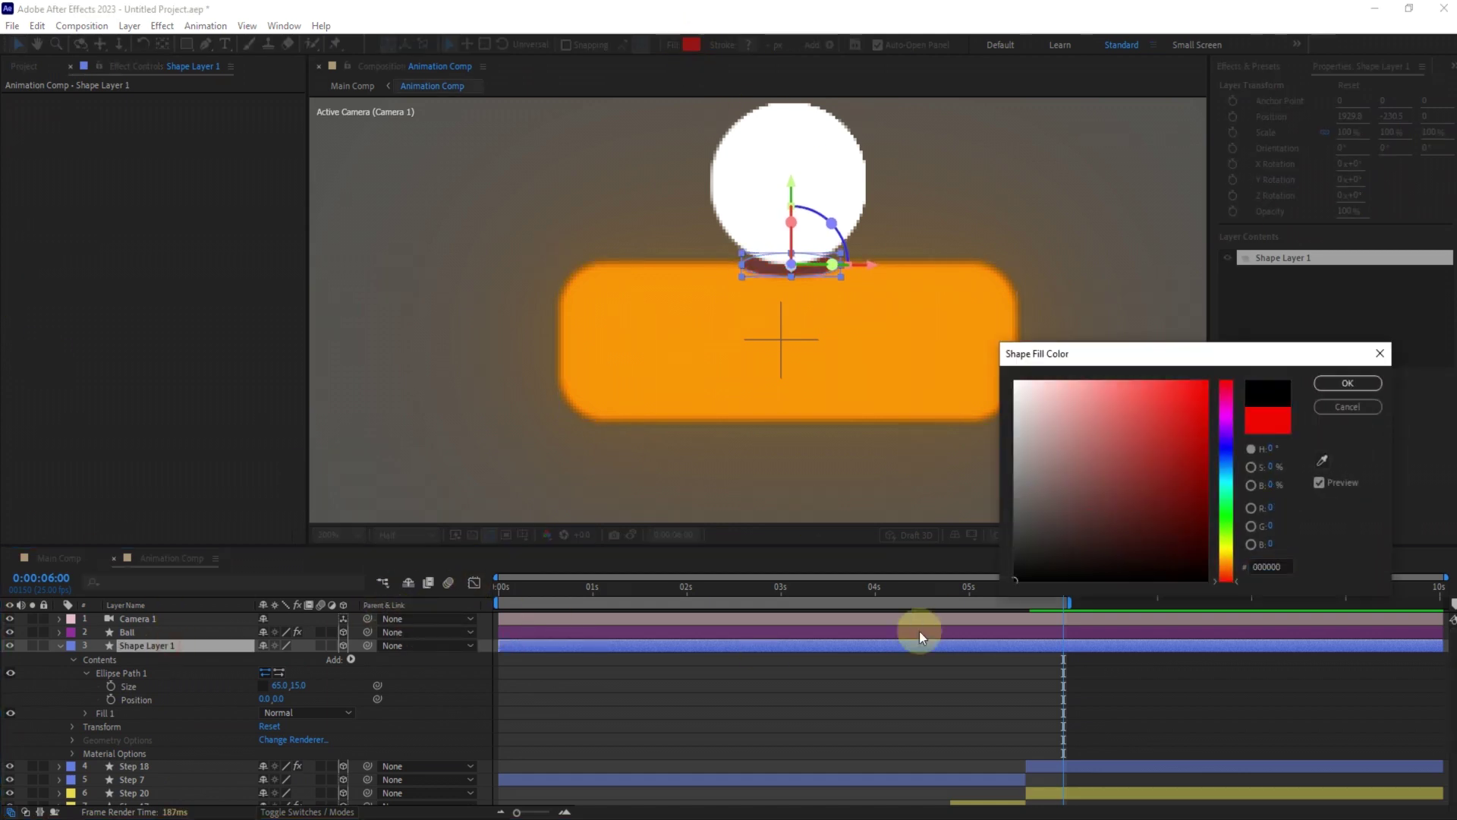
{"action": "key", "text": "Return"}
Set the opacity of Shape Layer 1 to 30%
{"action": "left_click", "coordinate": [185, 646]}
{"action": "key", "text": "t"}
{"action": "left_click", "coordinate": [266, 660]}
{"action": "type", "text": "30"}
{"action": "key", "text": "Return"}
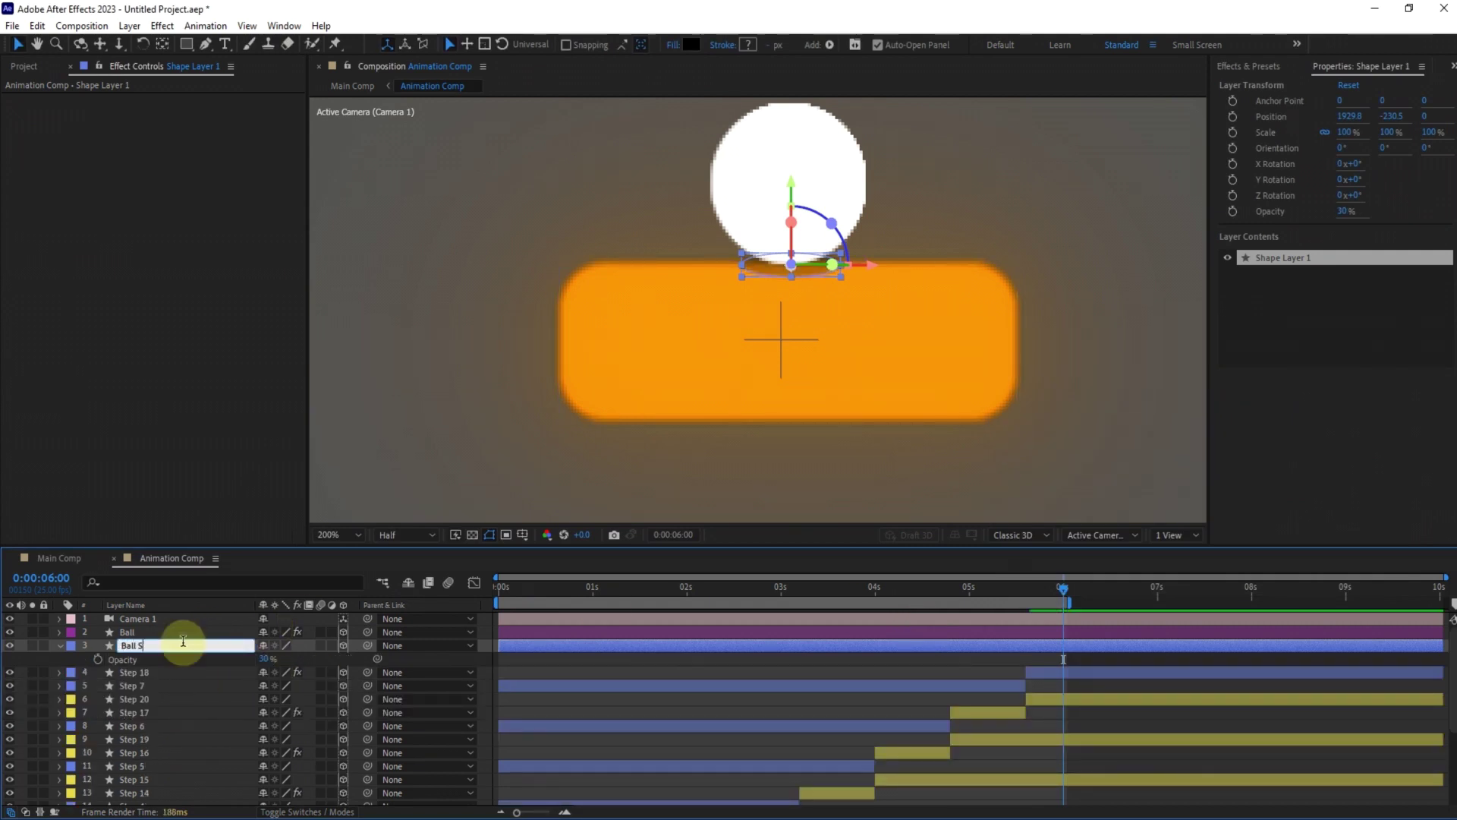
Rename the ellipse layer Ball Shadow and set its scale to 110%
{"action": "key", "text": "F2"}
{"action": "key", "text": "ctrl+z"}
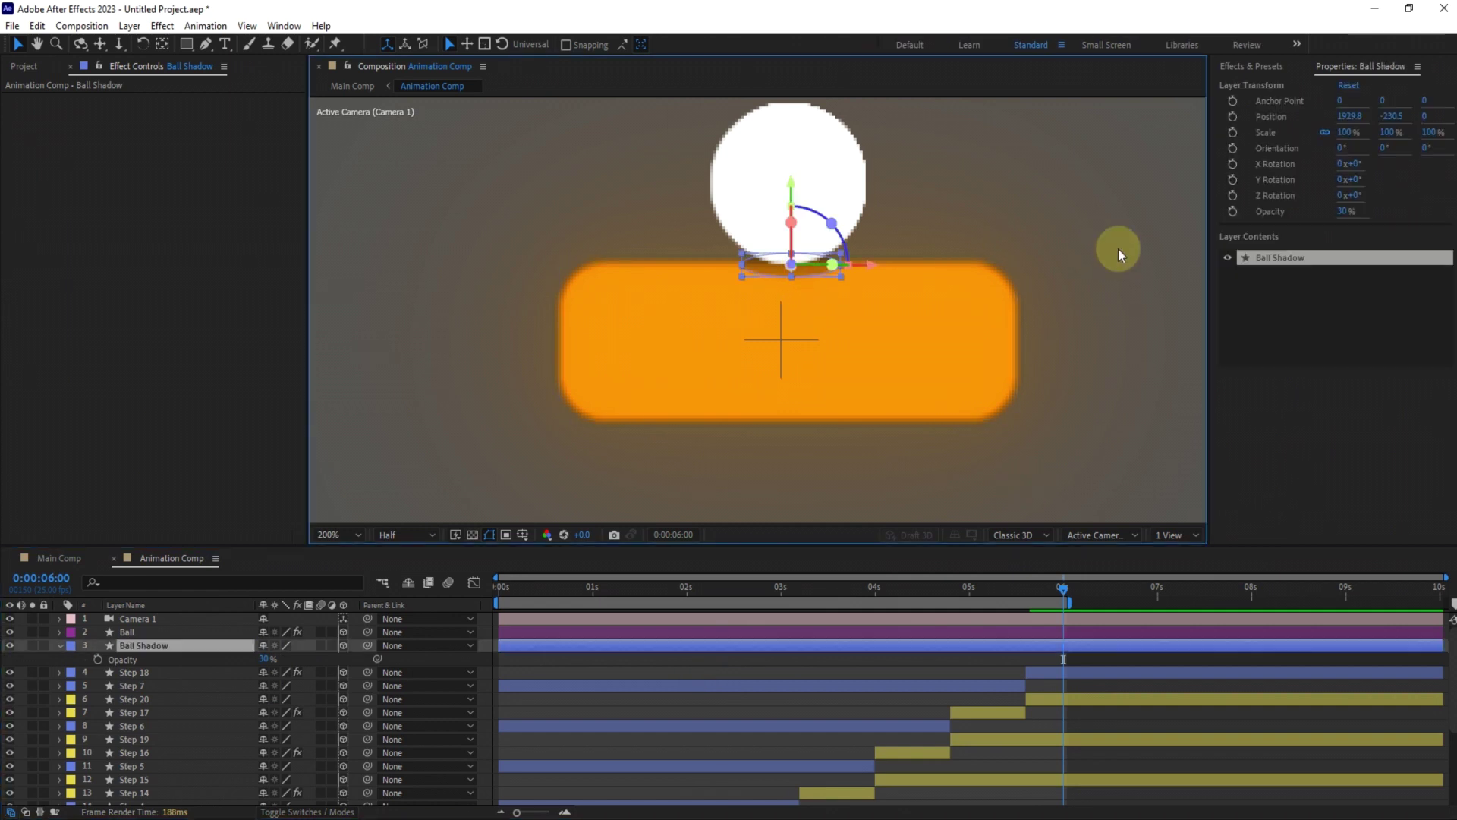
{"action": "left_click_drag", "start_coordinate": [315, 668], "coordinate": [307, 664]}
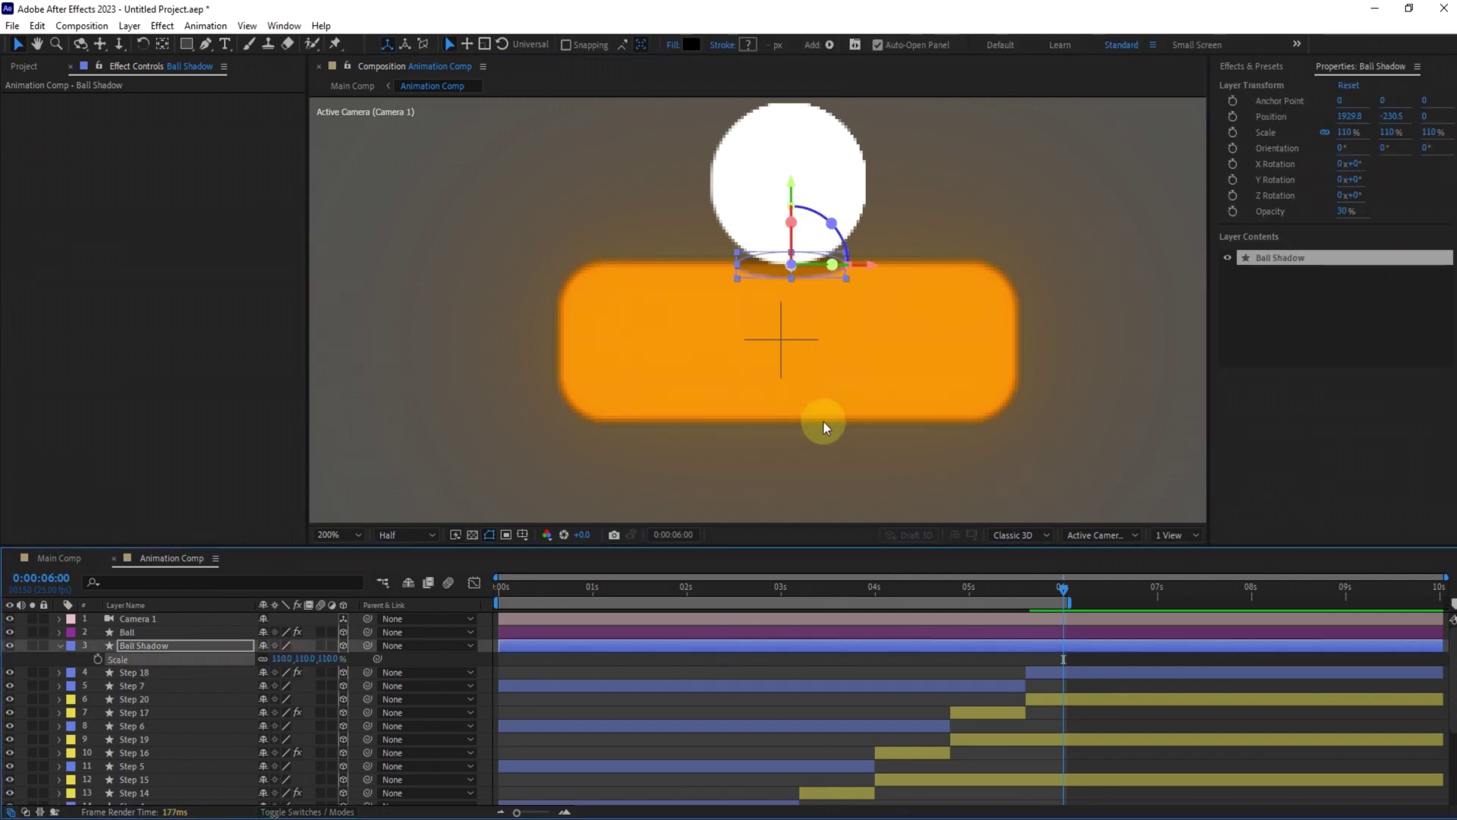
Using the ball's position keyframes as reference, keyframe Ball Shadow's scale from 0% at 0:00:05:11 to 110% at 0:00:05:15
{"action": "left_click", "coordinate": [140, 631]}
{"action": "key", "text": "p"}
{"action": "left_click", "coordinate": [1026, 591]}
{"action": "key", "text": "Page_Up"}
{"action": "key", "text": "Page_Up"}
{"action": "key", "text": "Page_Up"}
{"action": "key", "text": "Page_Up"}
{"action": "left_click", "coordinate": [98, 672]}
{"action": "left_click", "coordinate": [319, 672]}
{"action": "type", "text": "0"}
{"action": "key", "text": "Return"}
{"action": "key", "text": "F2"}
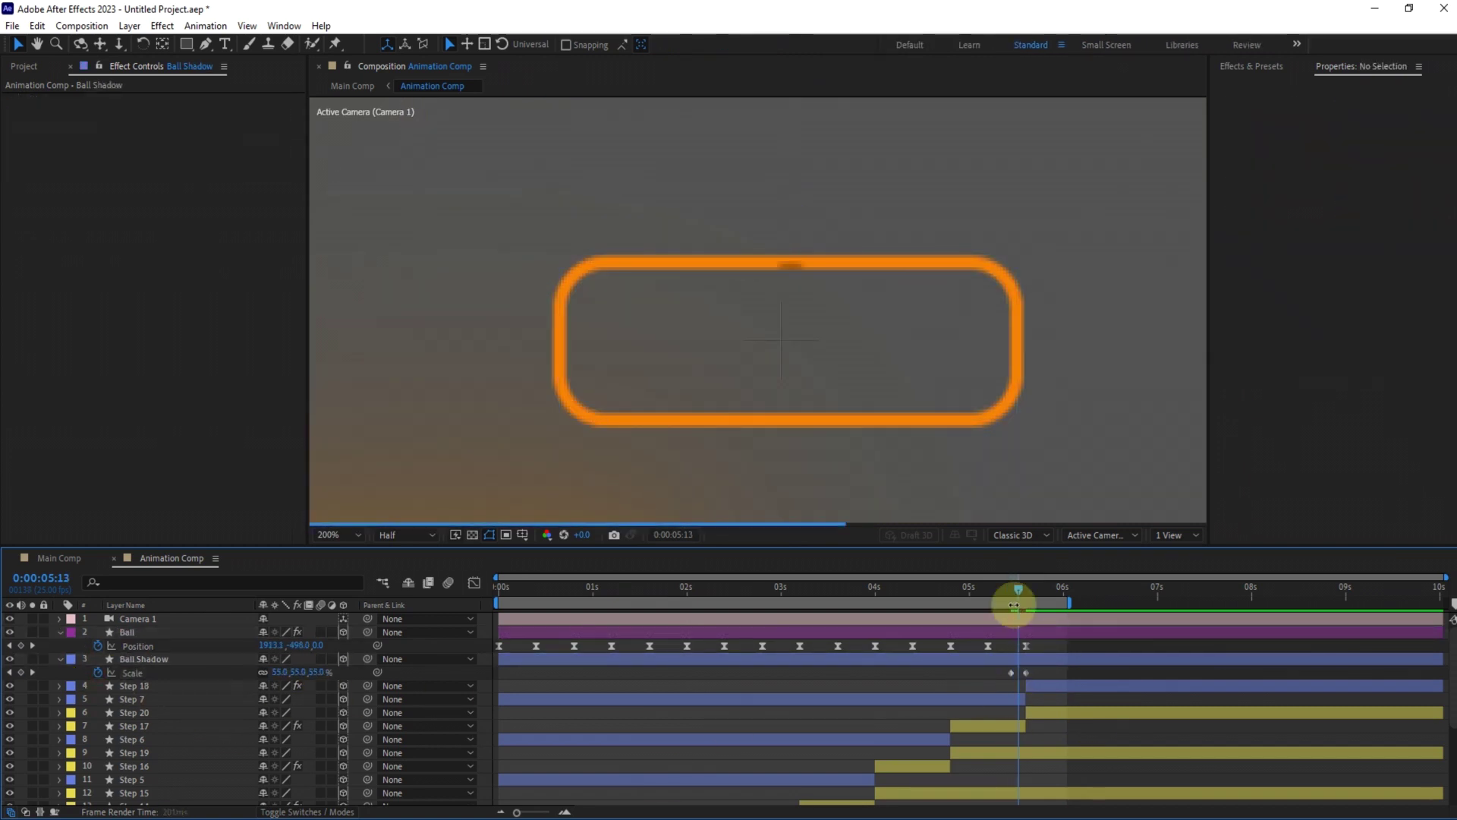
Set Ball Shadow's opacity to 25% and change its layer label color to teal
{"action": "left_click", "coordinate": [508, 661]}
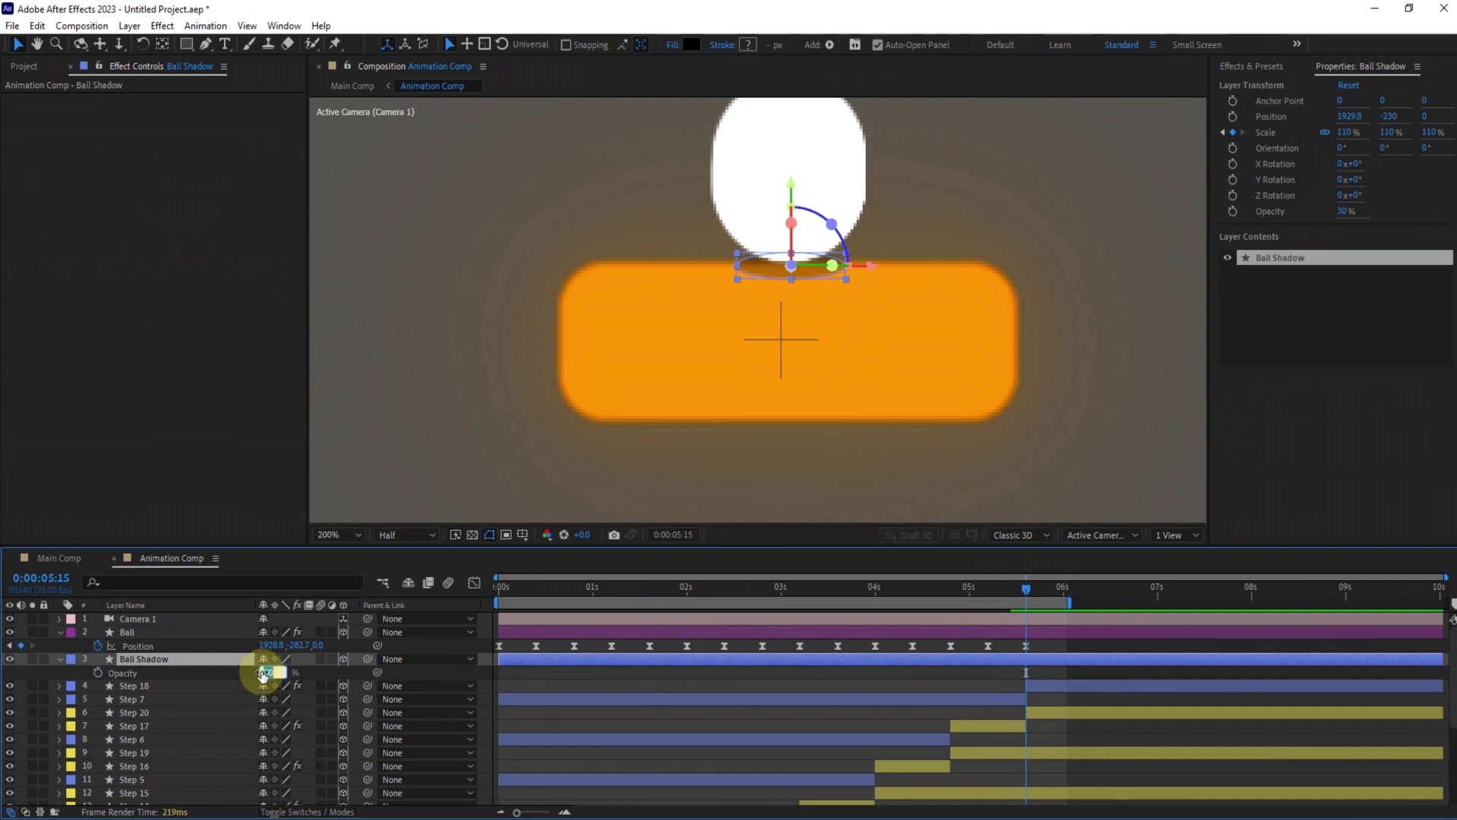
{"action": "left_click", "coordinate": [337, 535]}
{"action": "left_click", "coordinate": [353, 273]}
{"action": "left_click", "coordinate": [71, 659]}
{"action": "left_click", "coordinate": [122, 601]}
{"action": "left_click", "coordinate": [744, 675]}
Return to 0:00:00:00 and duplicate the Ball Shadow layer six times
{"action": "left_click_drag", "start_coordinate": [1028, 591], "coordinate": [498, 505]}
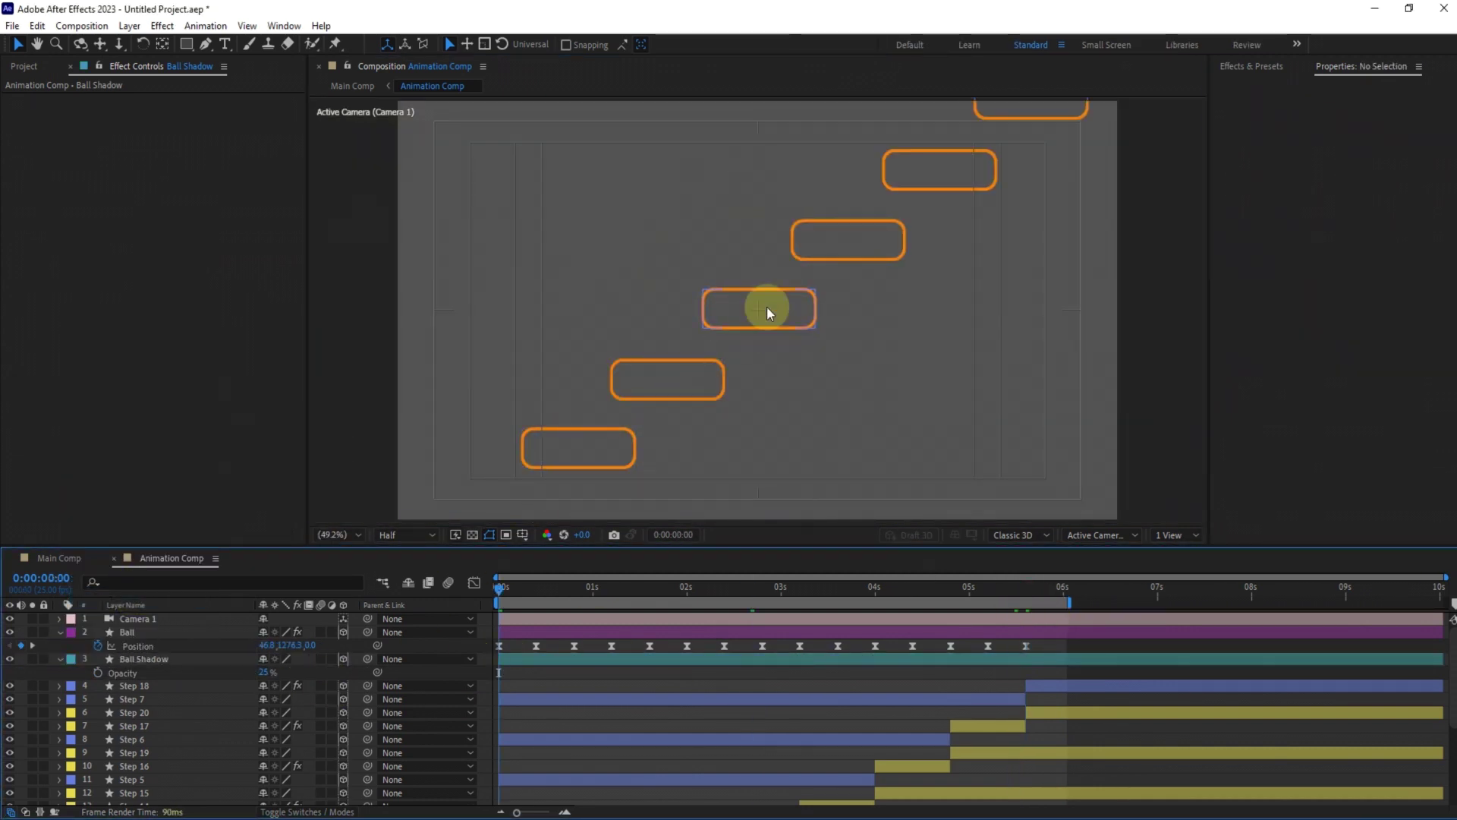
{"action": "left_click_drag", "start_coordinate": [945, 237], "coordinate": [923, 149]}
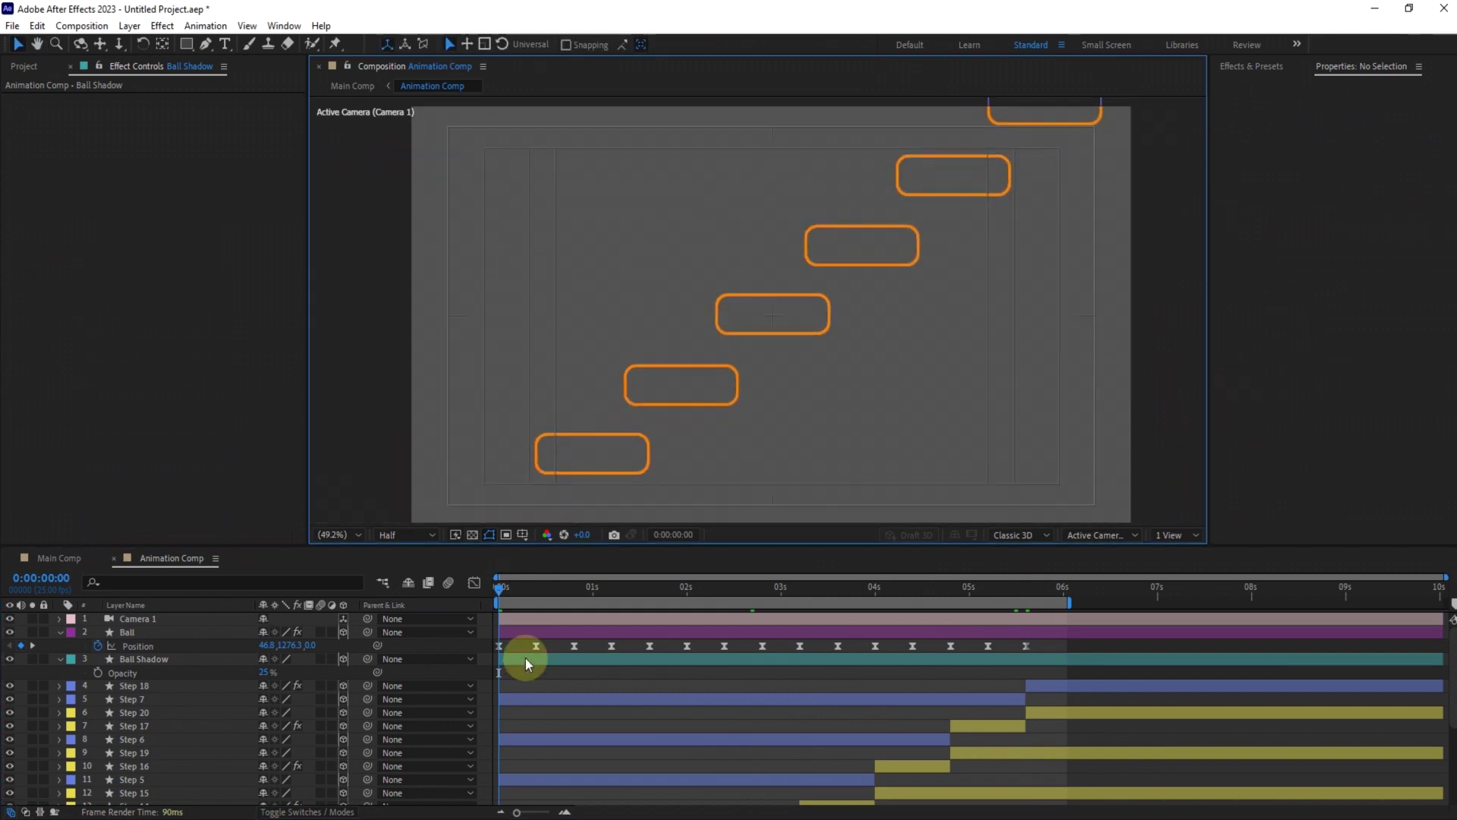
{"action": "left_click", "coordinate": [526, 658]}
{"action": "key", "text": "ctrl+d"}
{"action": "key", "text": "ctrl+d"}
{"action": "key", "text": "ctrl+d"}
{"action": "key", "text": "ctrl+d"}
{"action": "key", "text": "ctrl+d"}
{"action": "key", "text": "ctrl+d"}
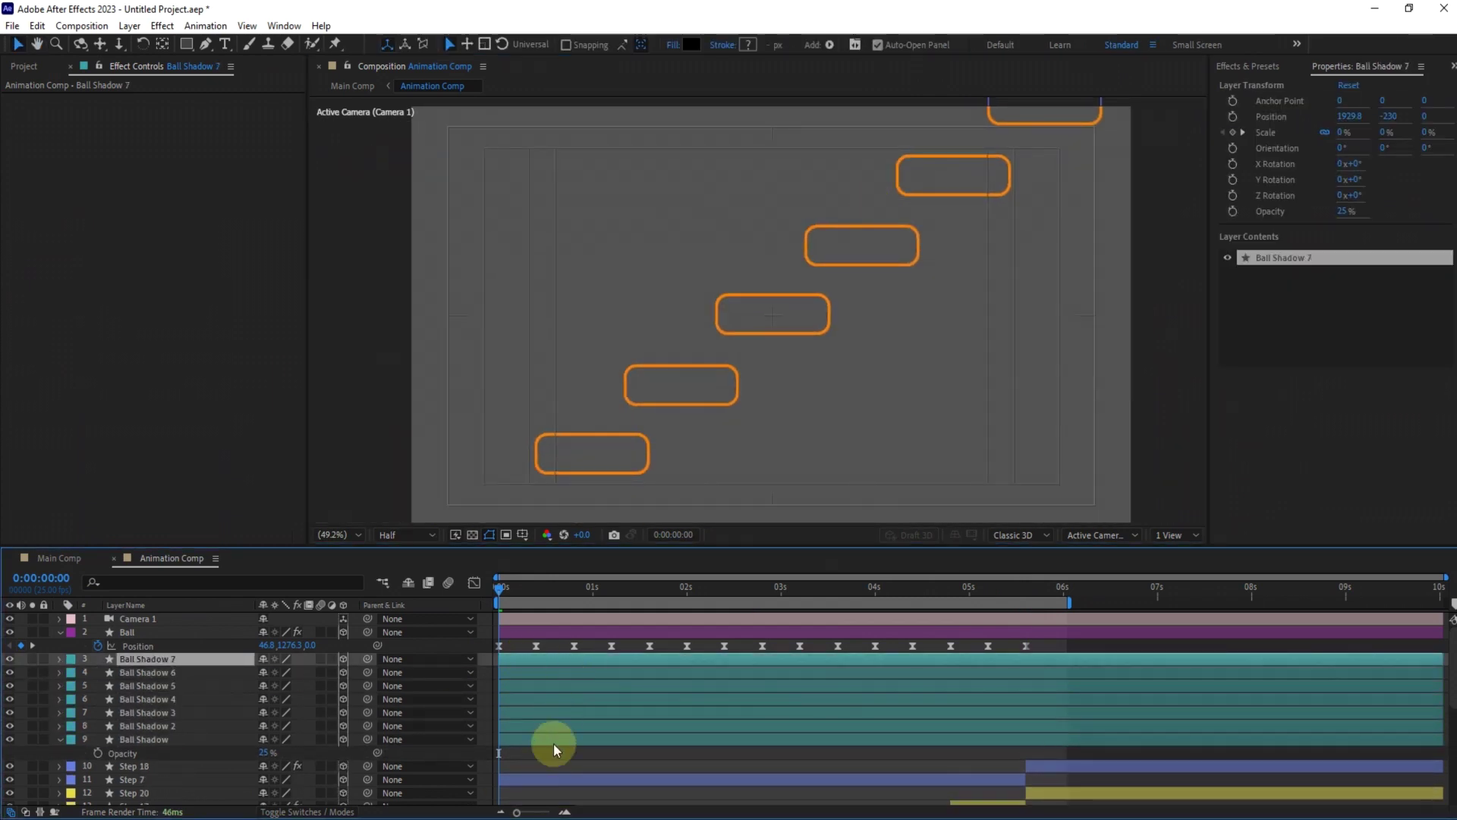
Collapse the open layer properties, select all seven Ball Shadow layers and display their Position properties
{"action": "left_click", "coordinate": [554, 750]}
{"action": "left_click", "coordinate": [60, 632]}
{"action": "left_click", "coordinate": [60, 725]}
{"action": "left_click", "coordinate": [151, 645]}
{"action": "left_click", "coordinate": [174, 716], "text": "shift"}
{"action": "left_click", "coordinate": [172, 728], "text": "shift"}
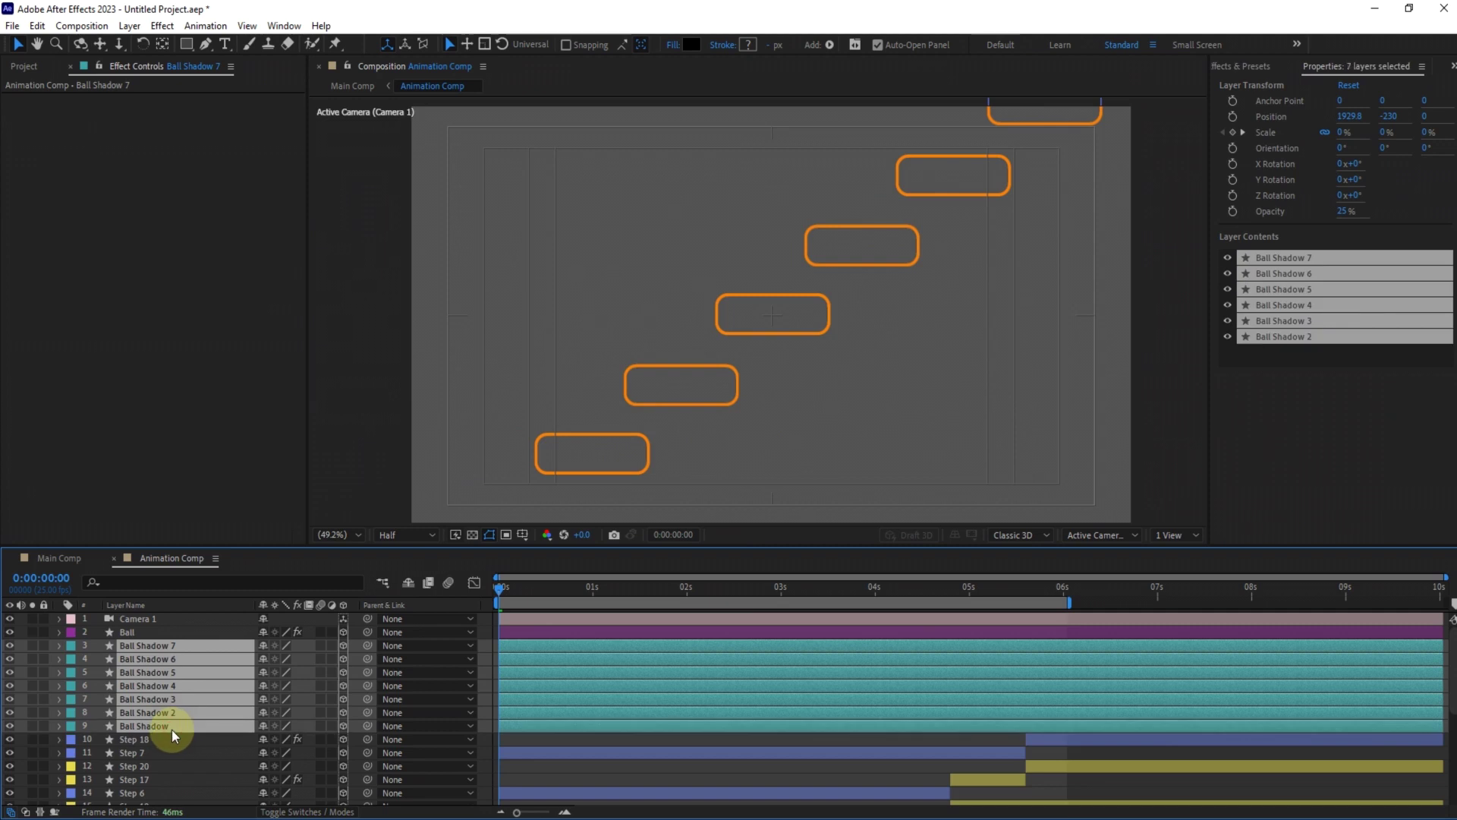
{"action": "key", "text": "grave"}
{"action": "key", "text": "p"}
{"action": "left_click", "coordinate": [1261, 357]}
Copy the Step 1 layer's X and Y position, 482.0 and 895.9, to the original Ball Shadow layer
{"action": "left_click", "coordinate": [532, 596]}
{"action": "left_click", "coordinate": [530, 556], "text": "ctrl"}
{"action": "left_click", "coordinate": [530, 515], "text": "ctrl"}
{"action": "left_click", "coordinate": [530, 576]}
{"action": "left_click", "coordinate": [534, 595]}
{"action": "key", "text": "p"}
{"action": "left_click", "coordinate": [272, 609]}
{"action": "key", "text": "ctrl+c"}
{"action": "left_click", "coordinate": [277, 328]}
{"action": "key", "text": "ctrl+v"}
{"action": "key", "text": "Return"}
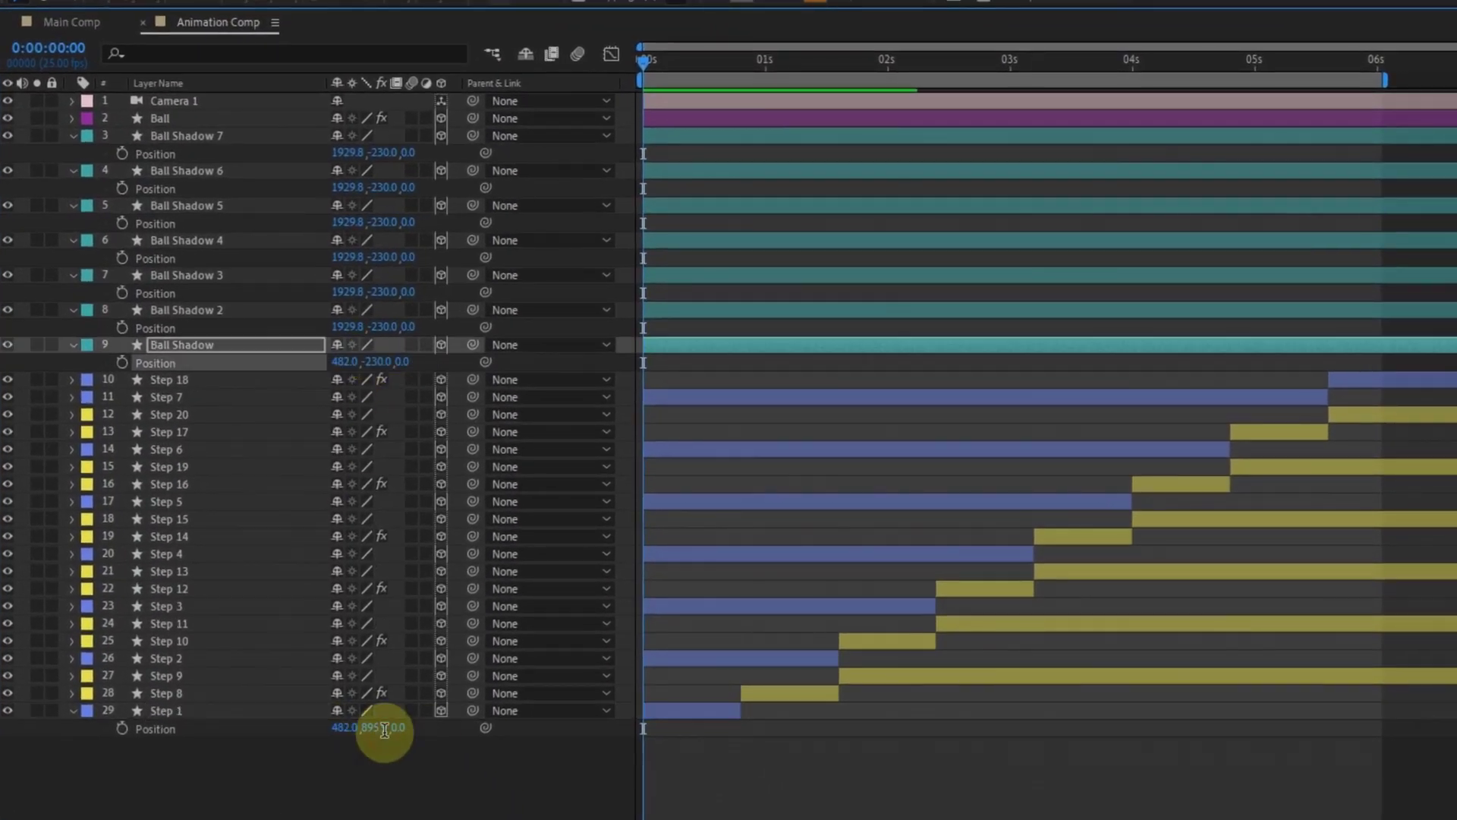
{"action": "left_click", "coordinate": [385, 729]}
{"action": "key", "text": "ctrl+c"}
{"action": "left_click", "coordinate": [384, 362]}
{"action": "key", "text": "ctrl+v"}
Copy the Step 2 layer's X and Y position, 720.0 and 719.0, to Ball Shadow 2
{"action": "left_click", "coordinate": [243, 712]}
{"action": "left_click", "coordinate": [184, 676]}
{"action": "left_click", "coordinate": [667, 653]}
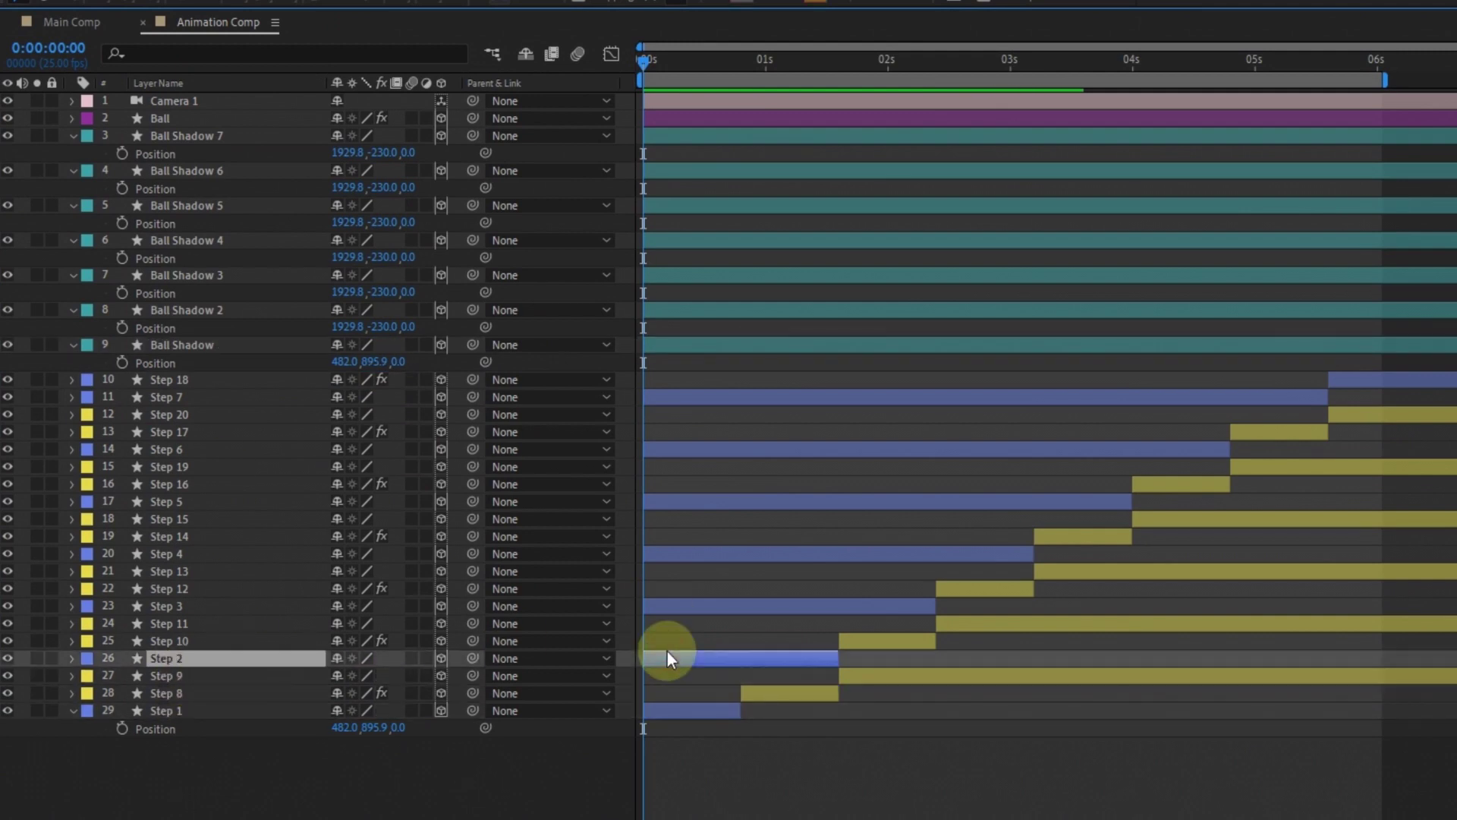
{"action": "key", "text": "p"}
{"action": "left_click", "coordinate": [342, 675]}
{"action": "left_click", "coordinate": [379, 675]}
{"action": "key", "text": "ctrl+c"}
{"action": "left_click", "coordinate": [384, 326]}
{"action": "key", "text": "ctrl+v"}
Copy the Step 3 layer's X and Y position, 964.1 and 535.9, to Ball Shadow 3
{"action": "left_click", "coordinate": [209, 275]}
{"action": "left_click", "coordinate": [189, 606]}
{"action": "key", "text": "p"}
{"action": "left_click", "coordinate": [345, 622]}
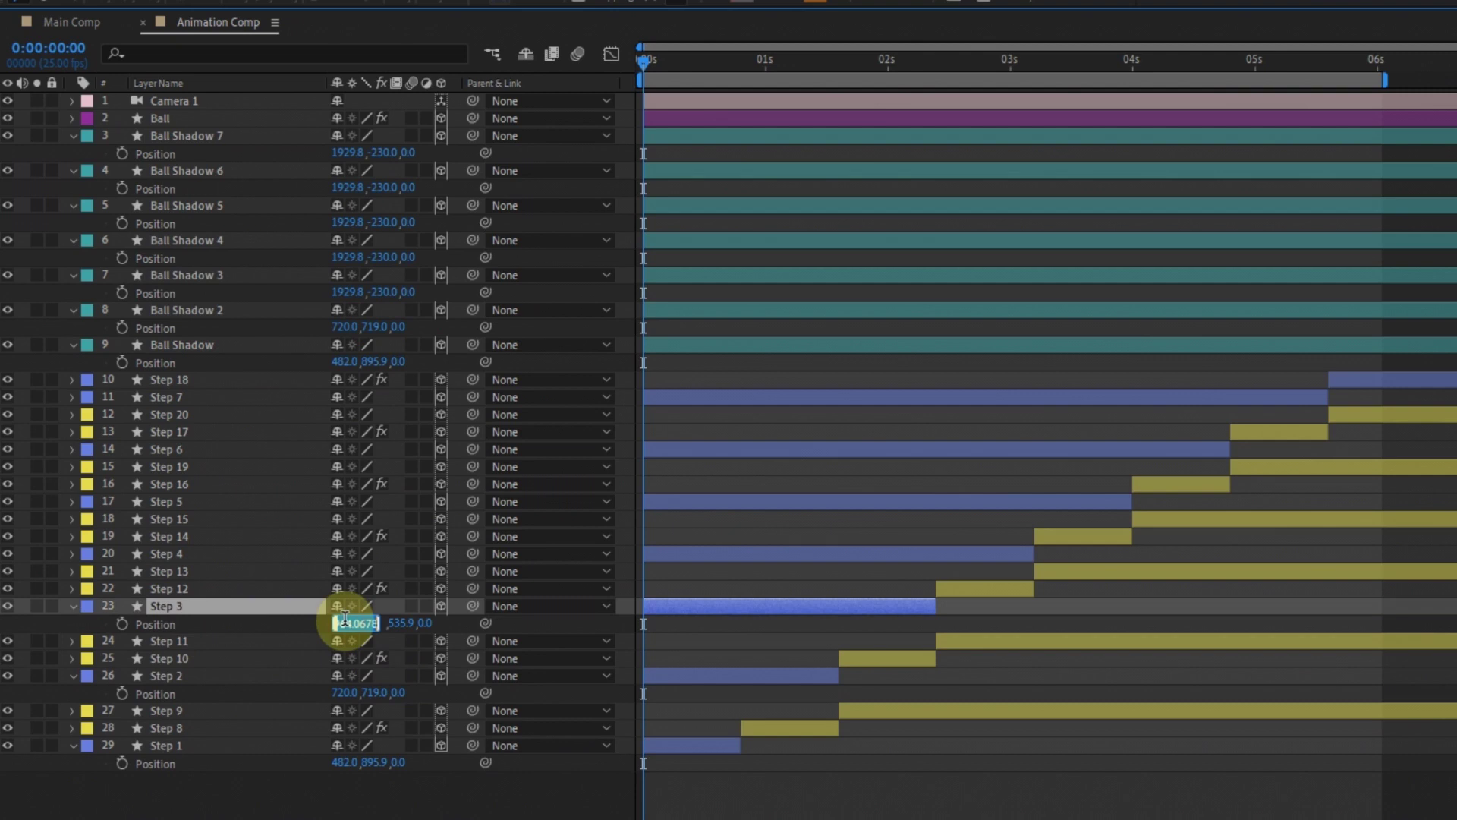
{"action": "left_click", "coordinate": [349, 292]}
{"action": "left_click", "coordinate": [385, 622]}
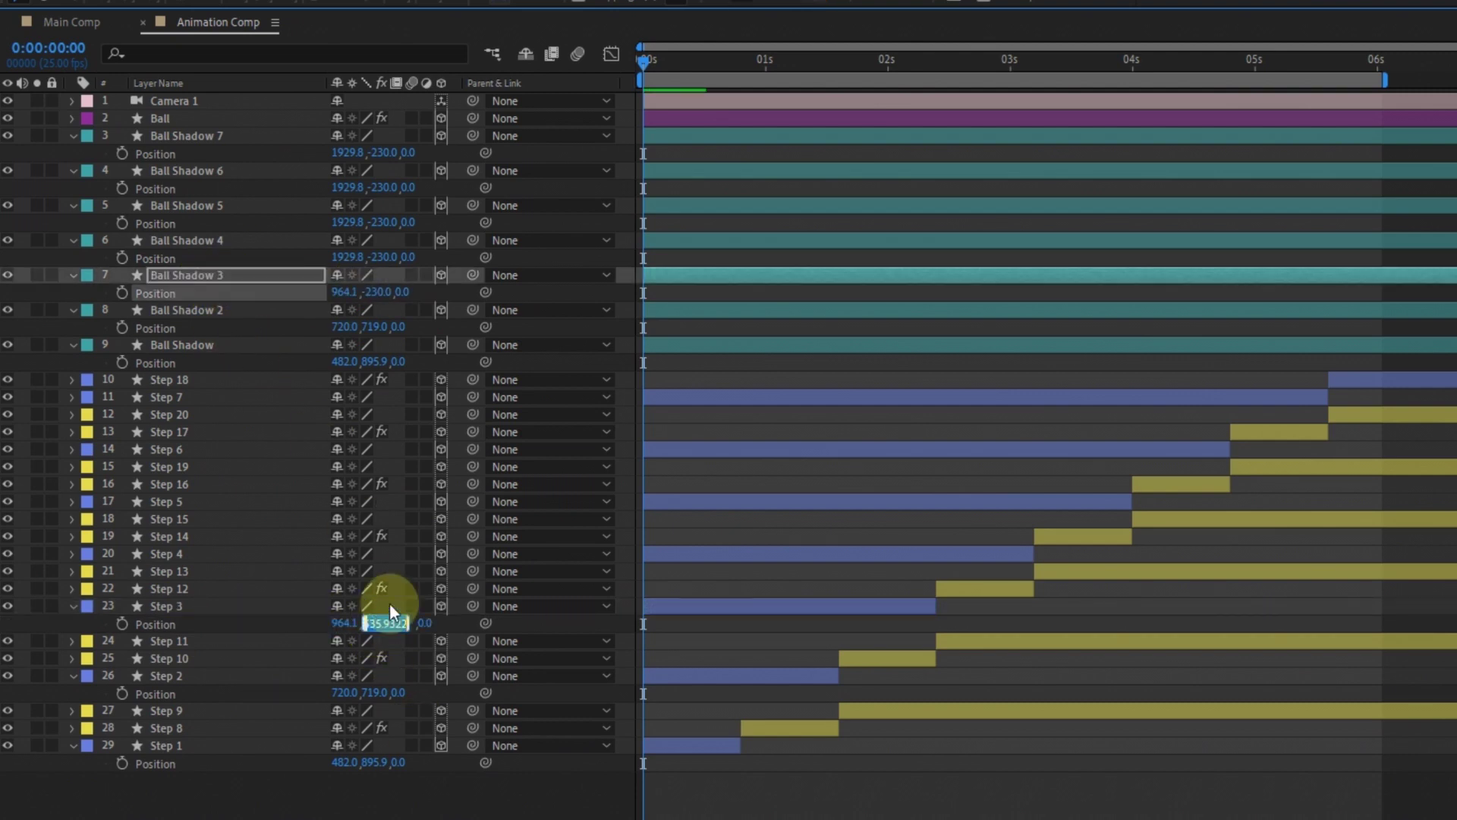
Copy the Step 4 layer's X and Y position, 1202.0 and 359.0, to Ball Shadow 4
{"action": "left_click", "coordinate": [218, 554]}
{"action": "key", "text": "p"}
{"action": "left_click", "coordinate": [345, 570]}
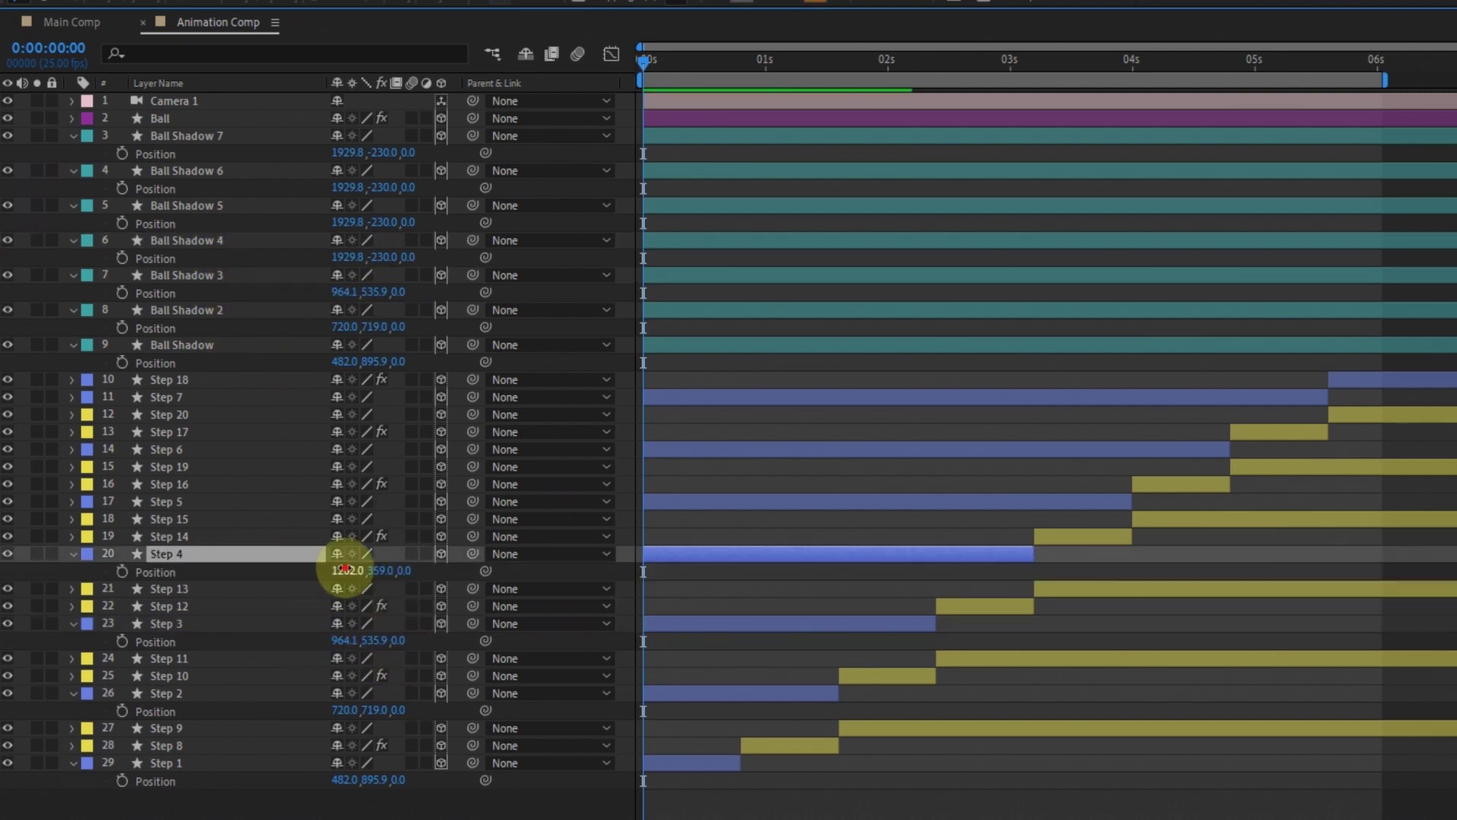
{"action": "key", "text": "Return"}
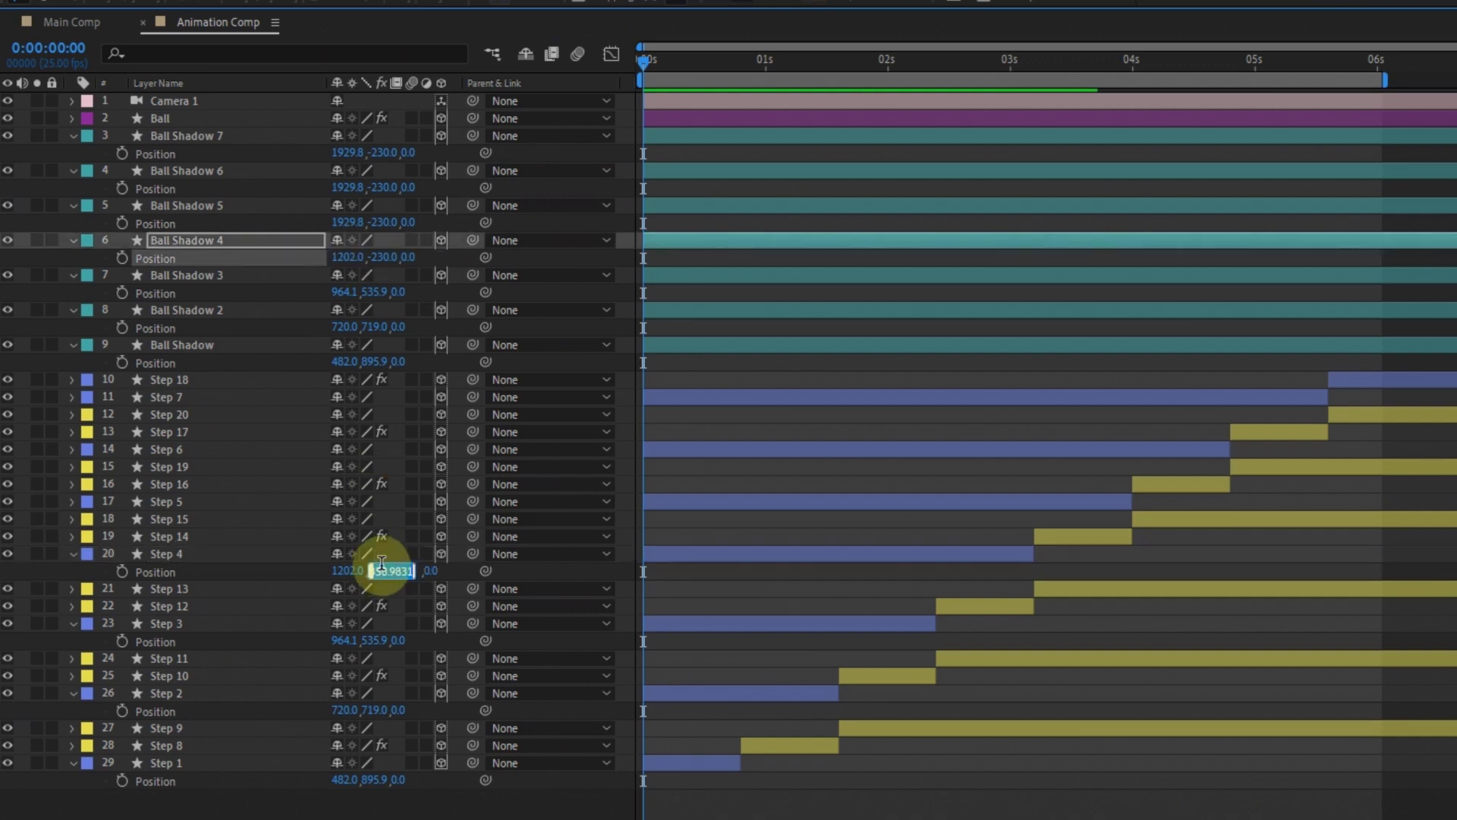
{"action": "type", "text": "359"}
Copy the Step 5 layer's X and Y position, 1446.1 and 178.0, to Ball Shadow 5
{"action": "left_click", "coordinate": [211, 501]}
{"action": "key", "text": "p"}
{"action": "left_click", "coordinate": [345, 519]}
{"action": "left_click", "coordinate": [292, 240]}
{"action": "left_click", "coordinate": [339, 224]}
{"action": "key", "text": "ctrl+v"}
{"action": "left_click", "coordinate": [274, 208]}
{"action": "left_click", "coordinate": [383, 517]}
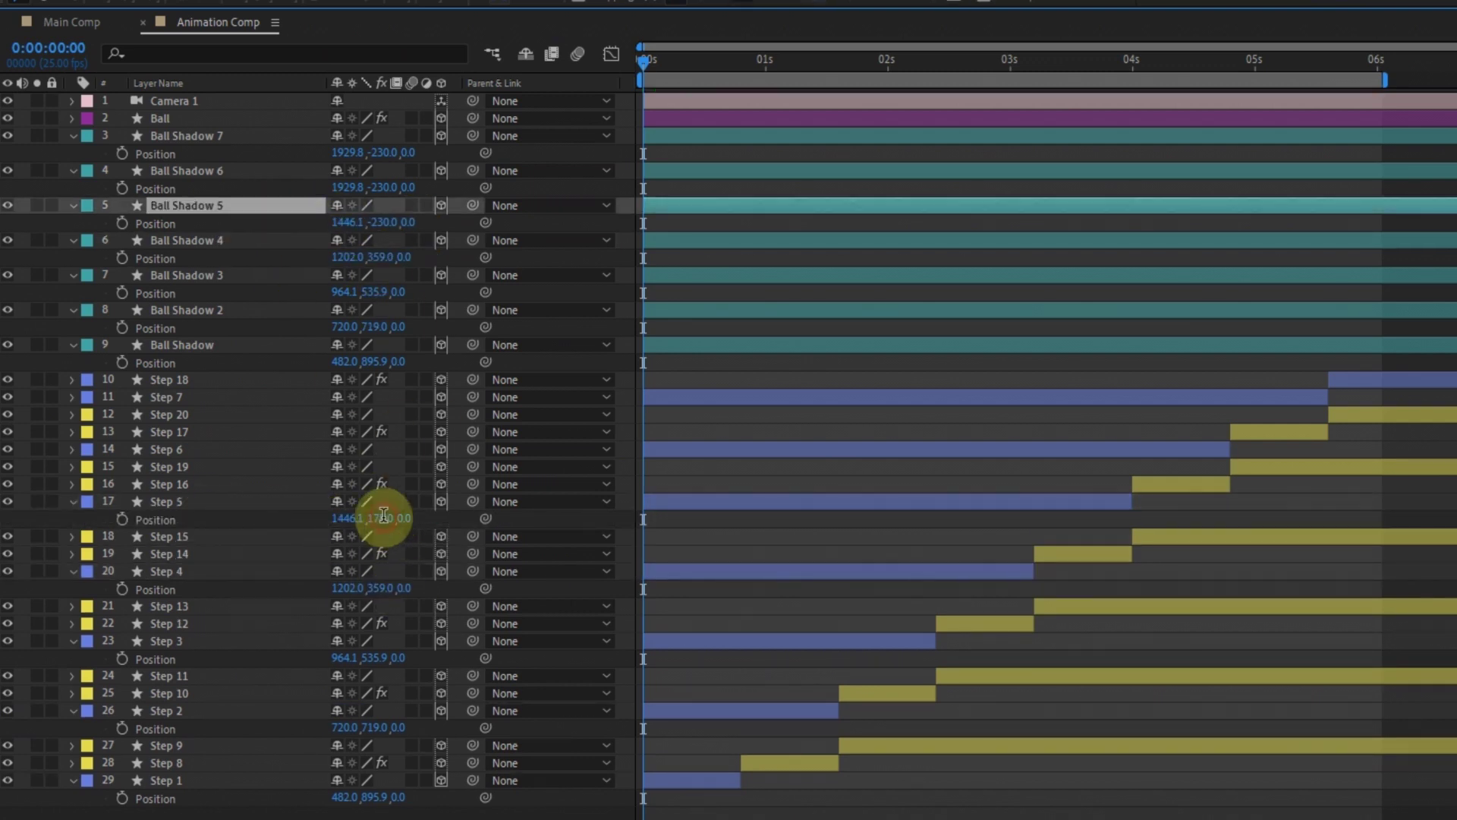
Copy the Step 6 layer's X and Y position, 1690.2 and -5.1, to Ball Shadow 6
{"action": "left_click", "coordinate": [186, 449]}
{"action": "key", "text": "p"}
{"action": "left_click", "coordinate": [348, 462]}
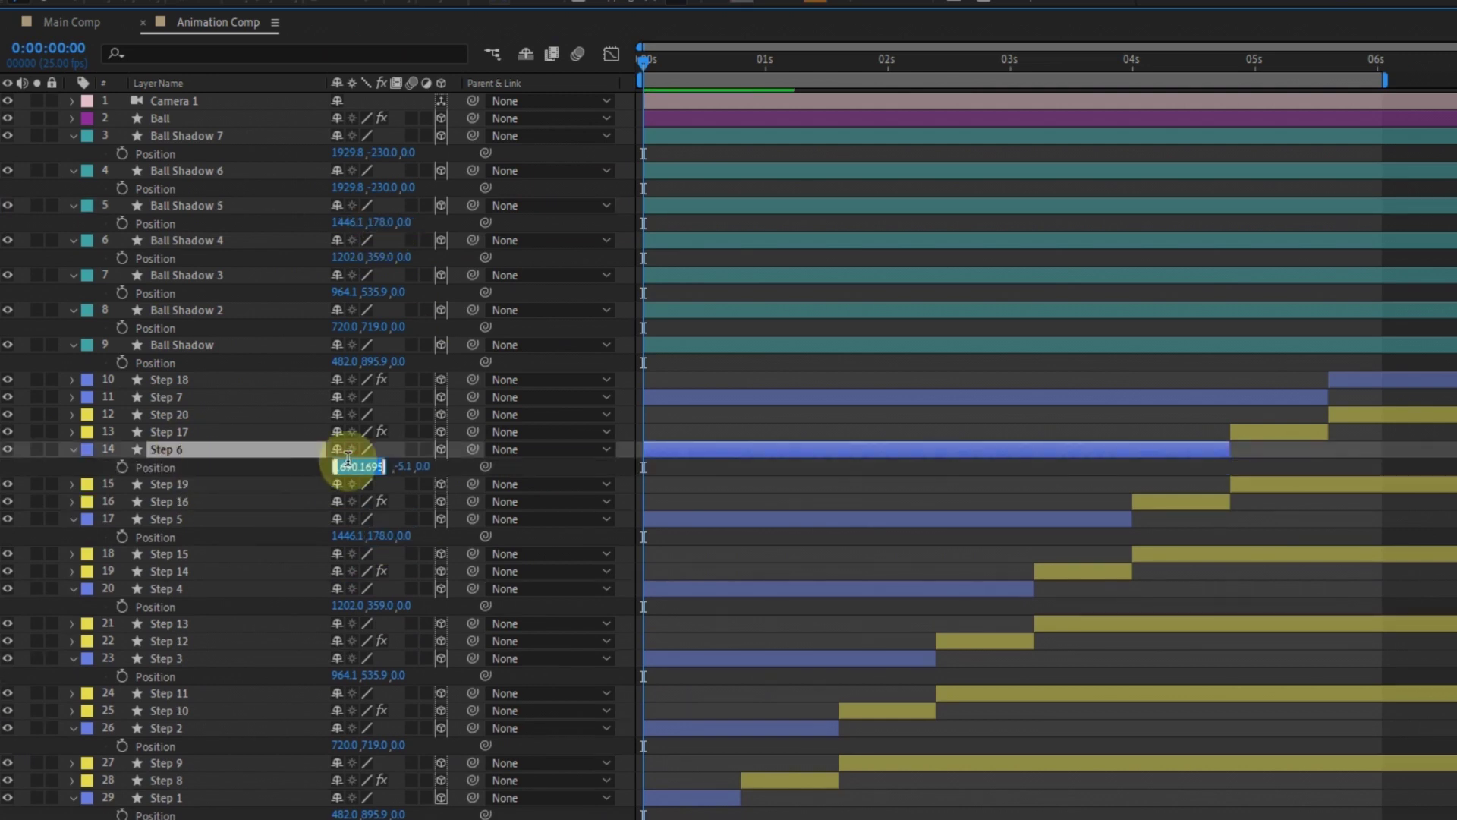
{"action": "key", "text": "ctrl+v"}
{"action": "key", "text": "Return"}
{"action": "left_click", "coordinate": [387, 466]}
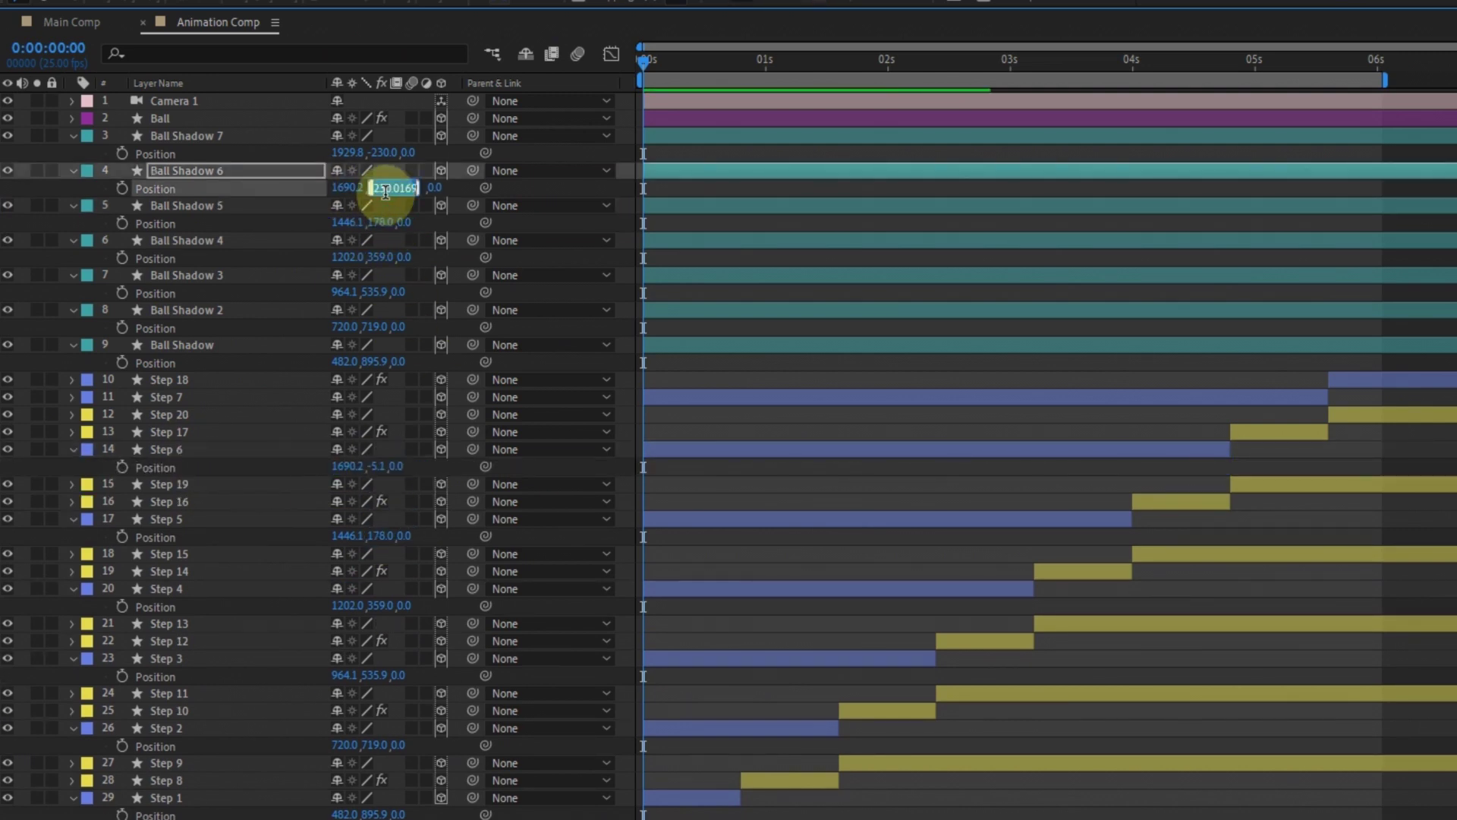
{"action": "key", "text": "ctrl+v"}
{"action": "key", "text": "Return"}
Using the ball's position keyframes as reference, shift Ball Shadow's scale keyframes so 110% falls on the first landing at 0:00:00:20
{"action": "left_click", "coordinate": [681, 431]}
{"action": "key", "text": "u"}
{"action": "key", "text": "u"}
{"action": "left_click", "coordinate": [688, 116]}
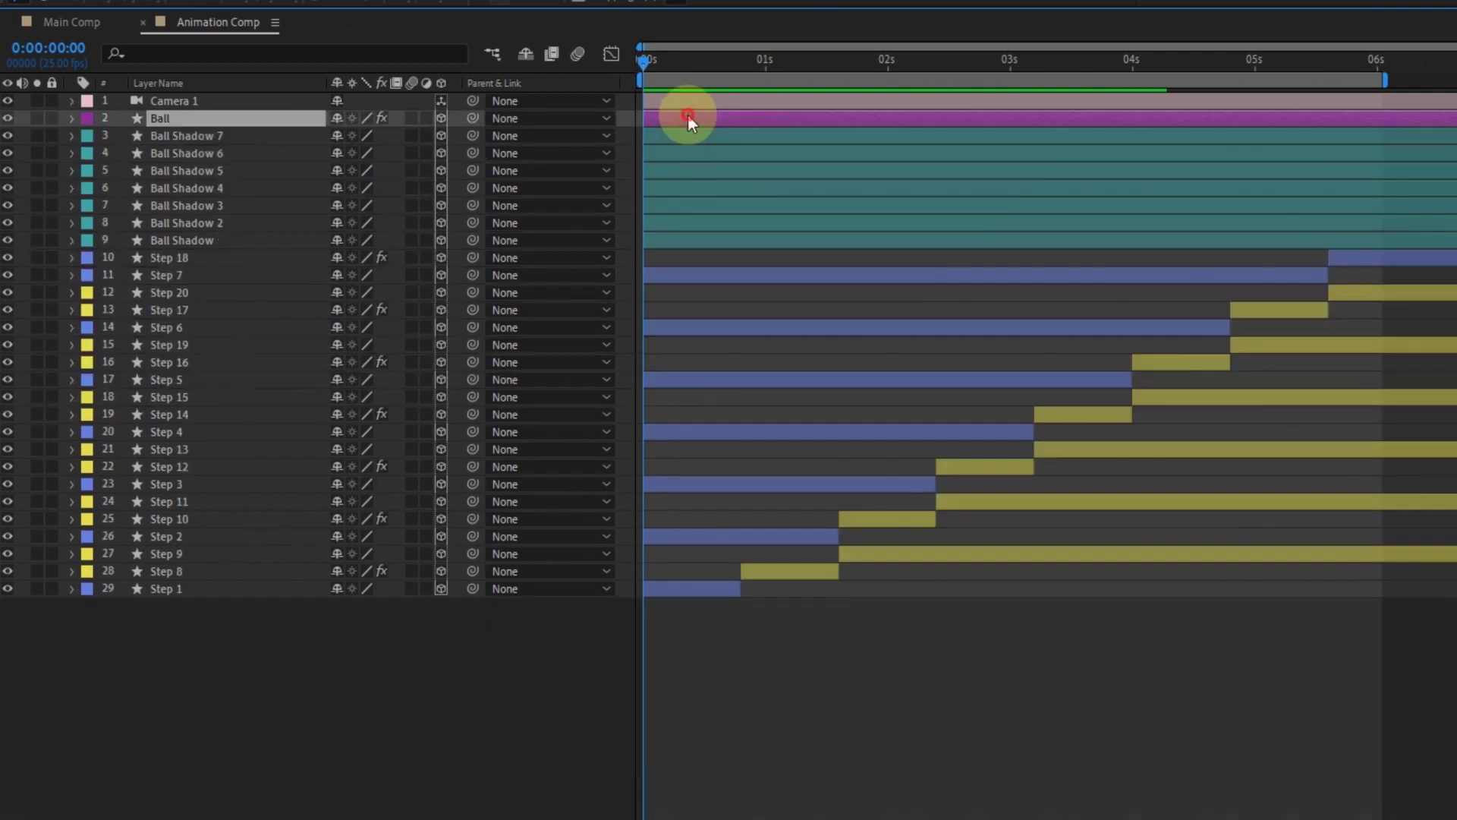
{"action": "key", "text": "u"}
{"action": "left_click", "coordinate": [742, 59]}
{"action": "left_click", "coordinate": [211, 257]}
{"action": "key", "text": "u"}
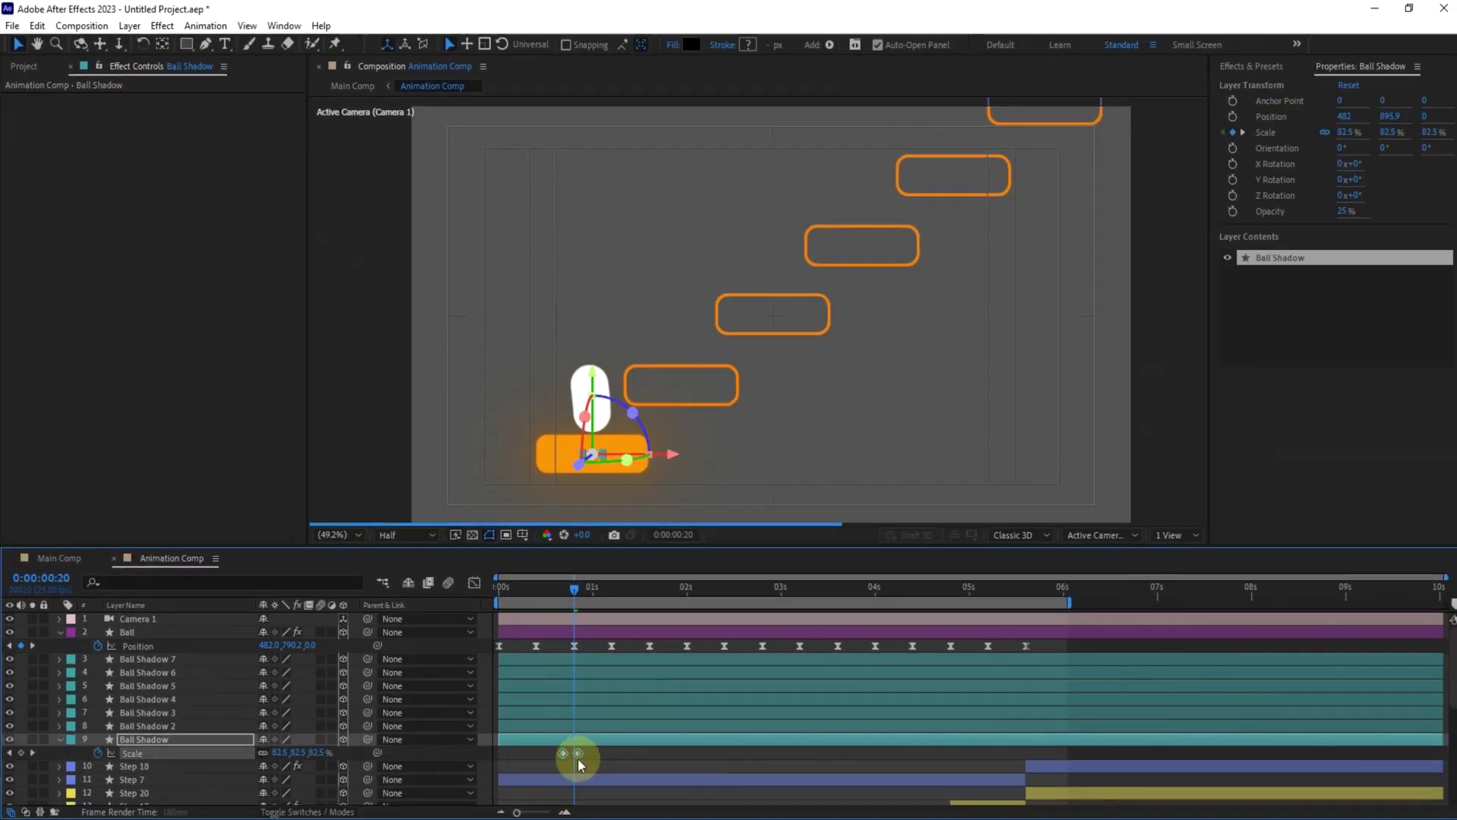
{"action": "left_click", "coordinate": [575, 646]}
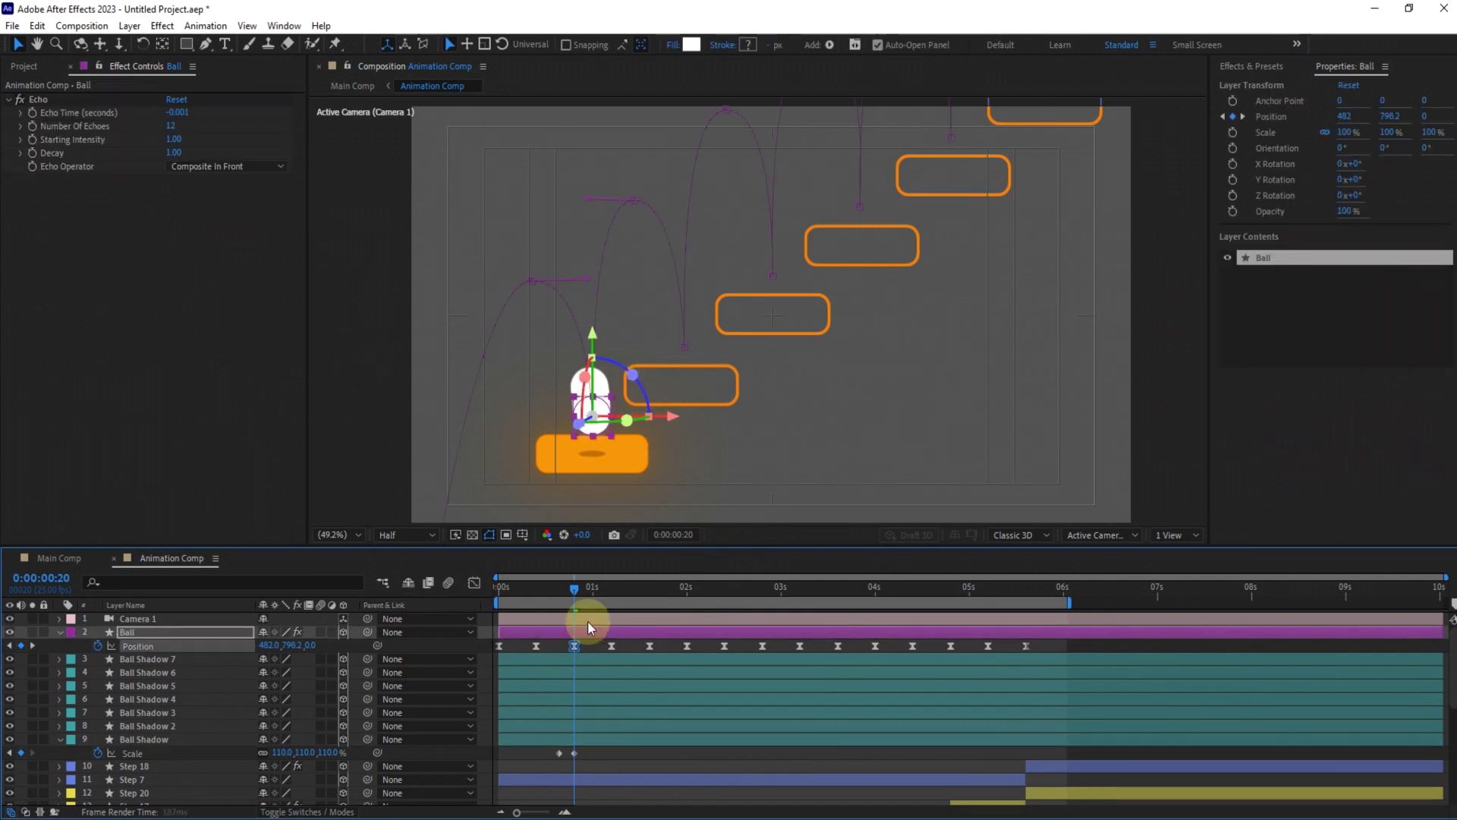
Enlarge the composition view to 200% and move Ball Shadow up to the first step's upper edge, directly beneath the ball
{"action": "key", "text": "Down"}
{"action": "left_click", "coordinate": [590, 738]}
{"action": "left_click", "coordinate": [342, 536]}
{"action": "left_click", "coordinate": [356, 444]}
{"action": "left_click_drag", "start_coordinate": [620, 321], "coordinate": [739, 166]}
{"action": "left_click_drag", "start_coordinate": [456, 501], "coordinate": [890, 335]}
{"action": "key", "text": "v"}
{"action": "left_click_drag", "start_coordinate": [622, 368], "coordinate": [659, 297]}
Keyframe Ball Shadow's scale at 0% four frames after the first landing
{"action": "left_click", "coordinate": [608, 750]}
{"action": "key", "text": "Page_Down"}
{"action": "key", "text": "Page_Down"}
{"action": "key", "text": "Page_Down"}
{"action": "key", "text": "Page_Down"}
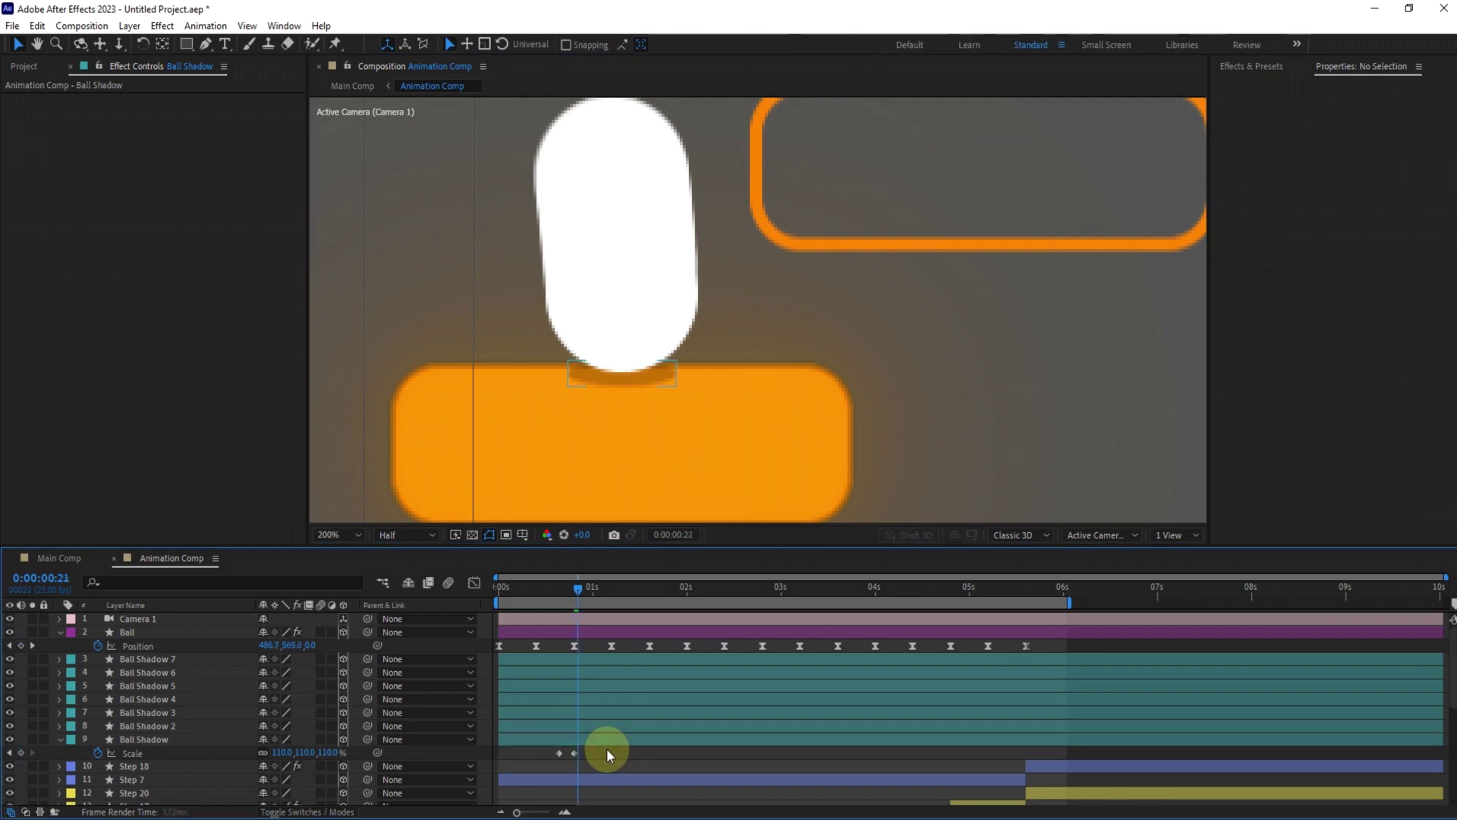
{"action": "left_click", "coordinate": [306, 752]}
{"action": "type", "text": "0"}
{"action": "key", "text": "Return"}
Trim the Ball Shadow layer to the span between its first and last scale keyframes
{"action": "left_click", "coordinate": [563, 590]}
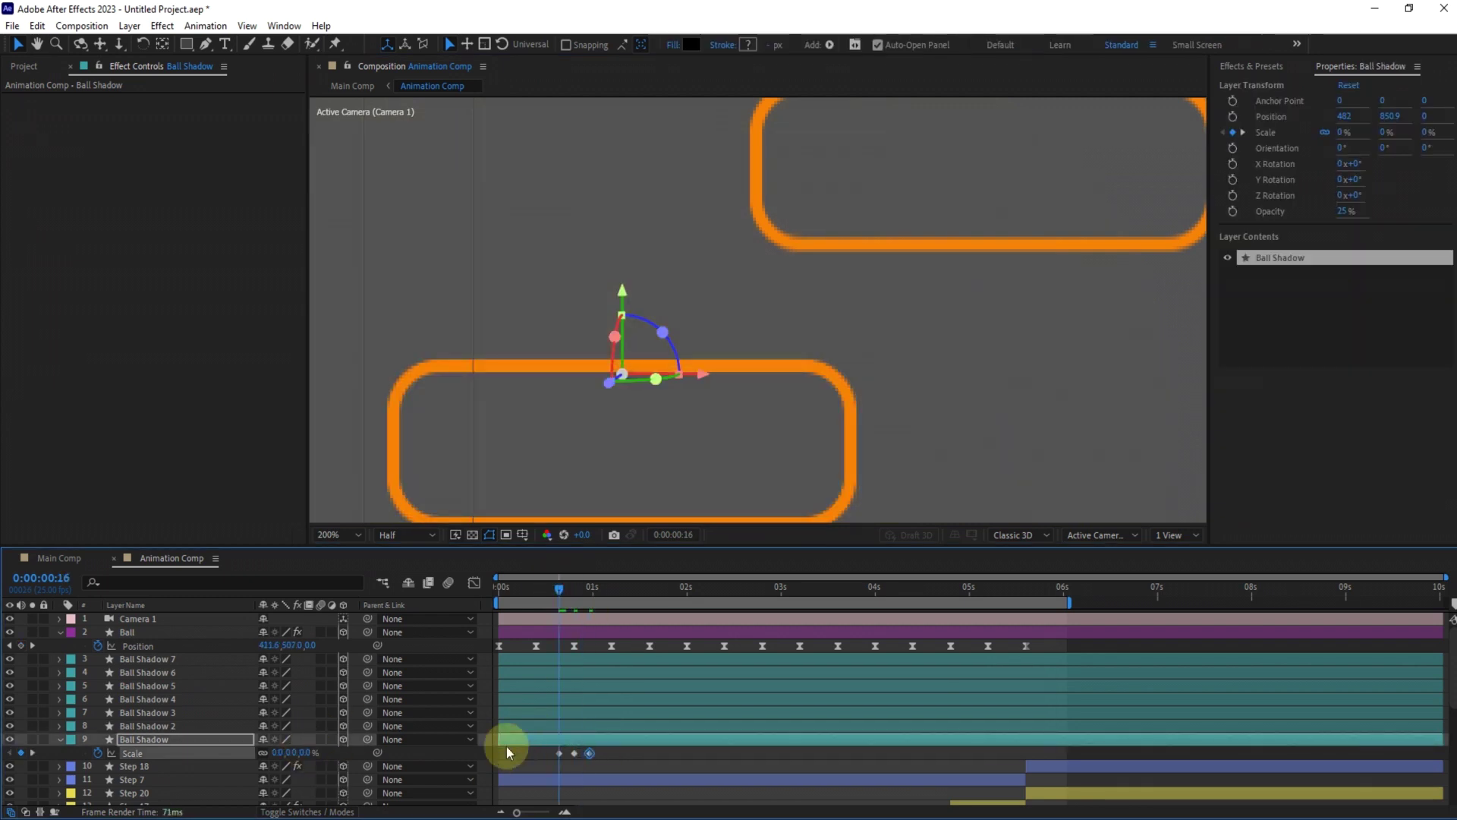
{"action": "left_click_drag", "start_coordinate": [590, 590], "coordinate": [591, 589]}
{"action": "left_click_drag", "start_coordinate": [1441, 741], "coordinate": [611, 770]}
{"action": "left_click", "coordinate": [611, 768]}
{"action": "left_click", "coordinate": [59, 741]}
Shift Ball Shadow 2's scale keyframes so 110% falls at 0:00:01:15, and move the shadow to the second step's upper edge beneath the ball
{"action": "key", "text": "k"}
{"action": "key", "text": "k"}
{"action": "left_click_drag", "start_coordinate": [871, 359], "coordinate": [671, 616]}
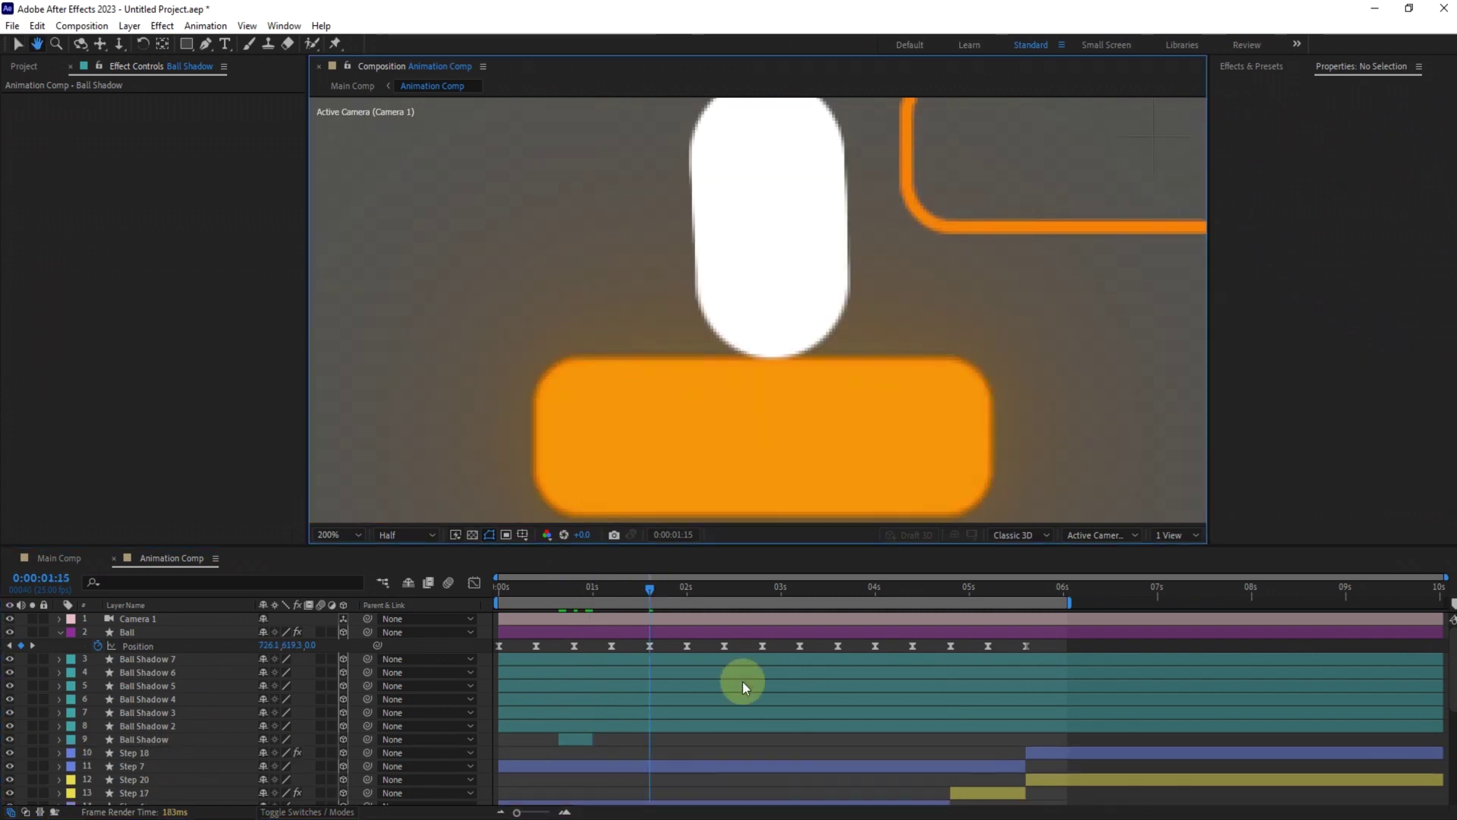
{"action": "left_click", "coordinate": [120, 726]}
{"action": "key", "text": "s"}
{"action": "mouse_move", "coordinate": [1040, 739]}
{"action": "left_mouse_down"}
{"action": "mouse_move", "coordinate": [1002, 758]}
{"action": "mouse_move", "coordinate": [640, 776]}
{"action": "left_mouse_up"}
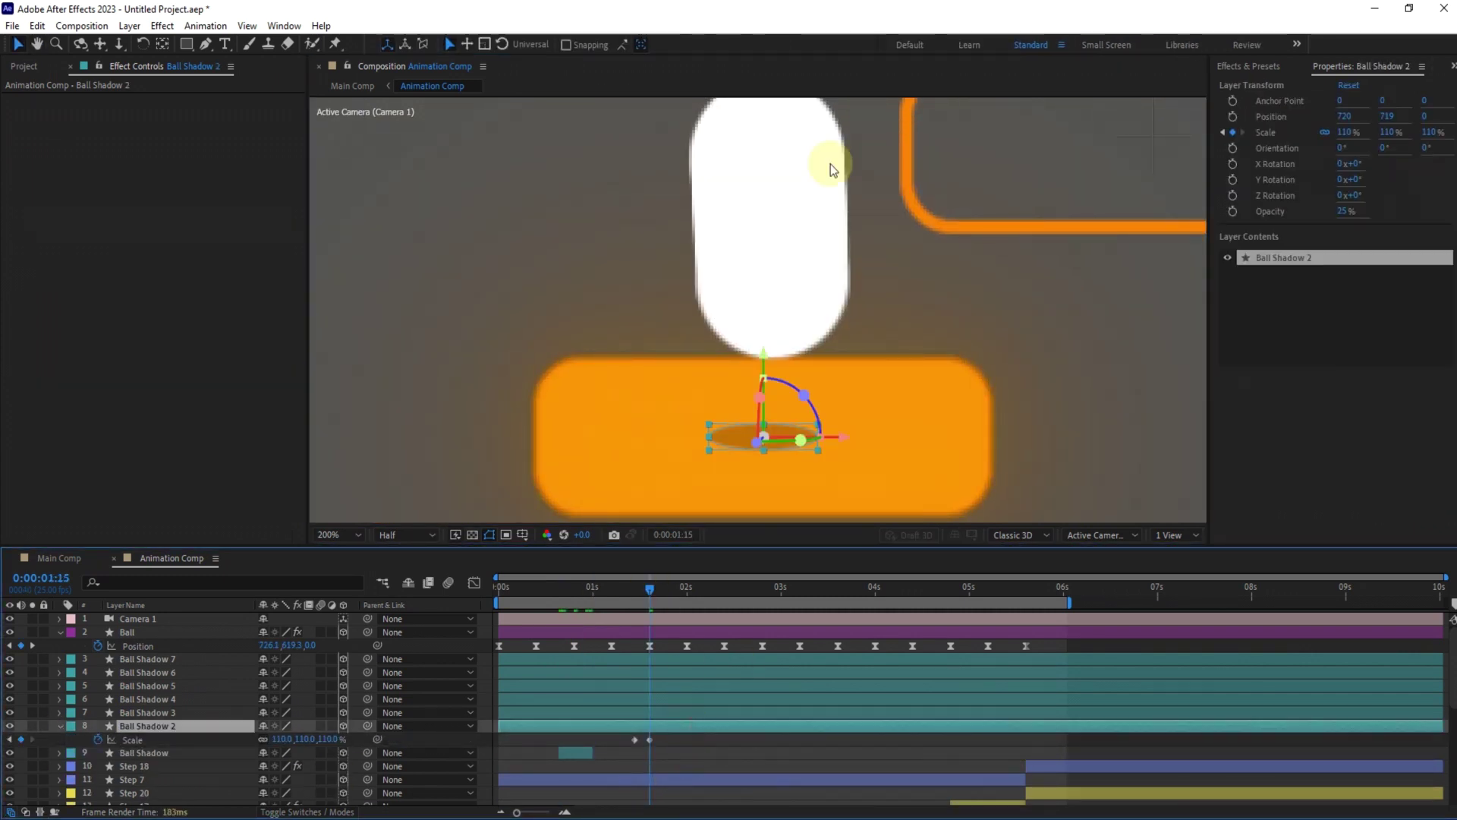
{"action": "left_click_drag", "start_coordinate": [854, 366], "coordinate": [860, 365]}
Keyframe Ball Shadow 2's scale at 0% at 0:00:01:19
{"action": "left_click", "coordinate": [693, 738]}
{"action": "key", "text": "Page_Down"}
{"action": "key", "text": "Page_Down"}
{"action": "key", "text": "Page_Down"}
{"action": "key", "text": "Page_Down"}
{"action": "left_click", "coordinate": [322, 739]}
{"action": "type", "text": "0"}
{"action": "key", "text": "Return"}
Trim the Ball Shadow 2 layer to start at its first scale keyframe and end at 0:00:01:19
{"action": "left_click", "coordinate": [635, 591]}
{"action": "key", "text": "alt+]"}
{"action": "key", "text": "ctrl+z"}
{"action": "key", "text": "alt+["}
{"action": "left_click", "coordinate": [32, 739]}
{"action": "left_click", "coordinate": [33, 740]}
{"action": "left_click", "coordinate": [133, 728]}
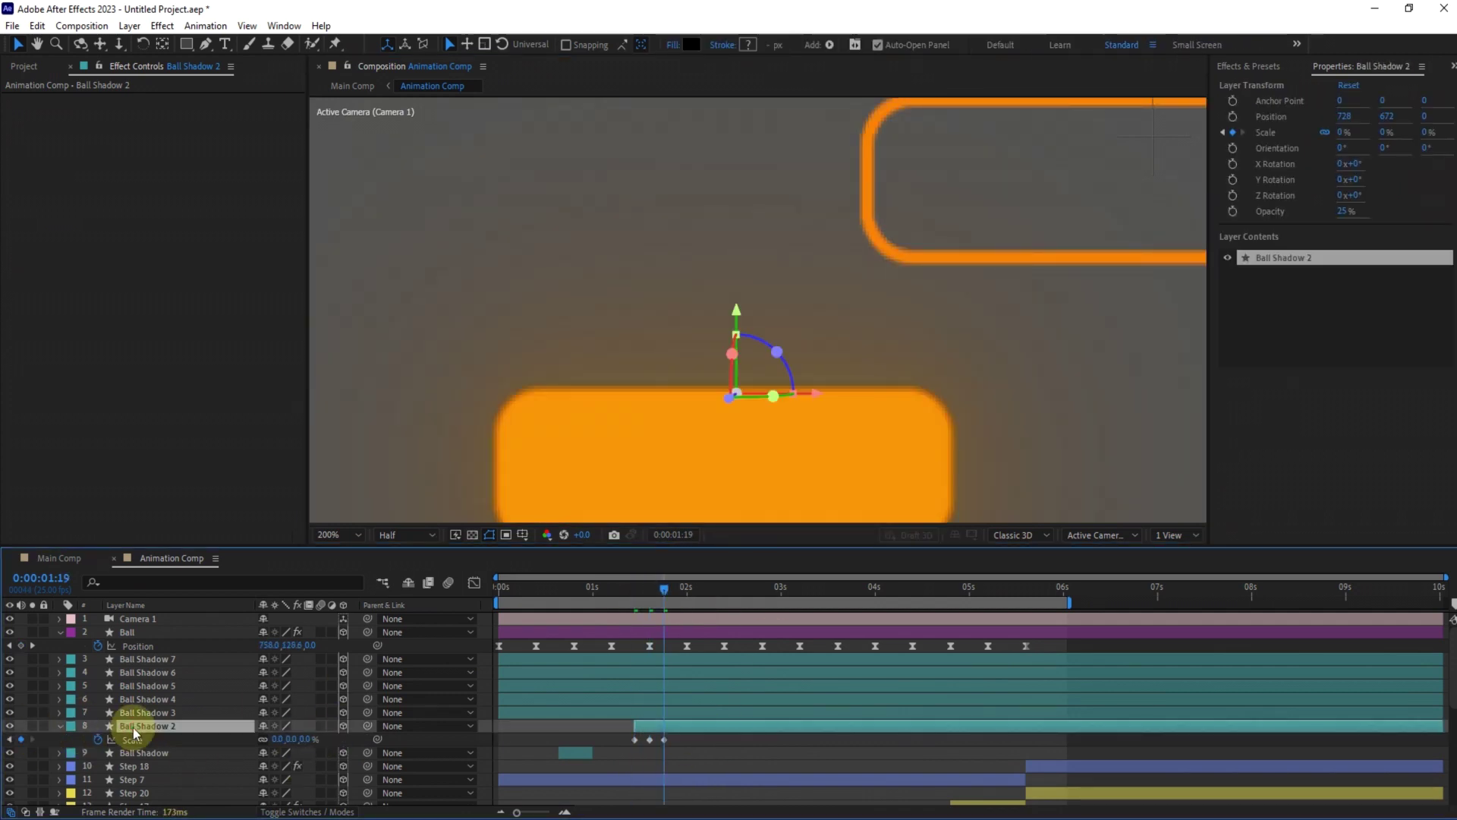
{"action": "key", "text": "alt+]"}
{"action": "key", "text": "u"}
Shift Ball Shadow 3's scale keyframes so 110% falls at 0:00:02:10, and move the shadow to the third step's upper edge
{"action": "left_click", "coordinate": [724, 589]}
{"action": "left_click_drag", "start_coordinate": [953, 289], "coordinate": [852, 338]}
{"action": "left_click", "coordinate": [716, 709]}
{"action": "key", "text": "u"}
{"action": "left_click_drag", "start_coordinate": [997, 732], "coordinate": [732, 767]}
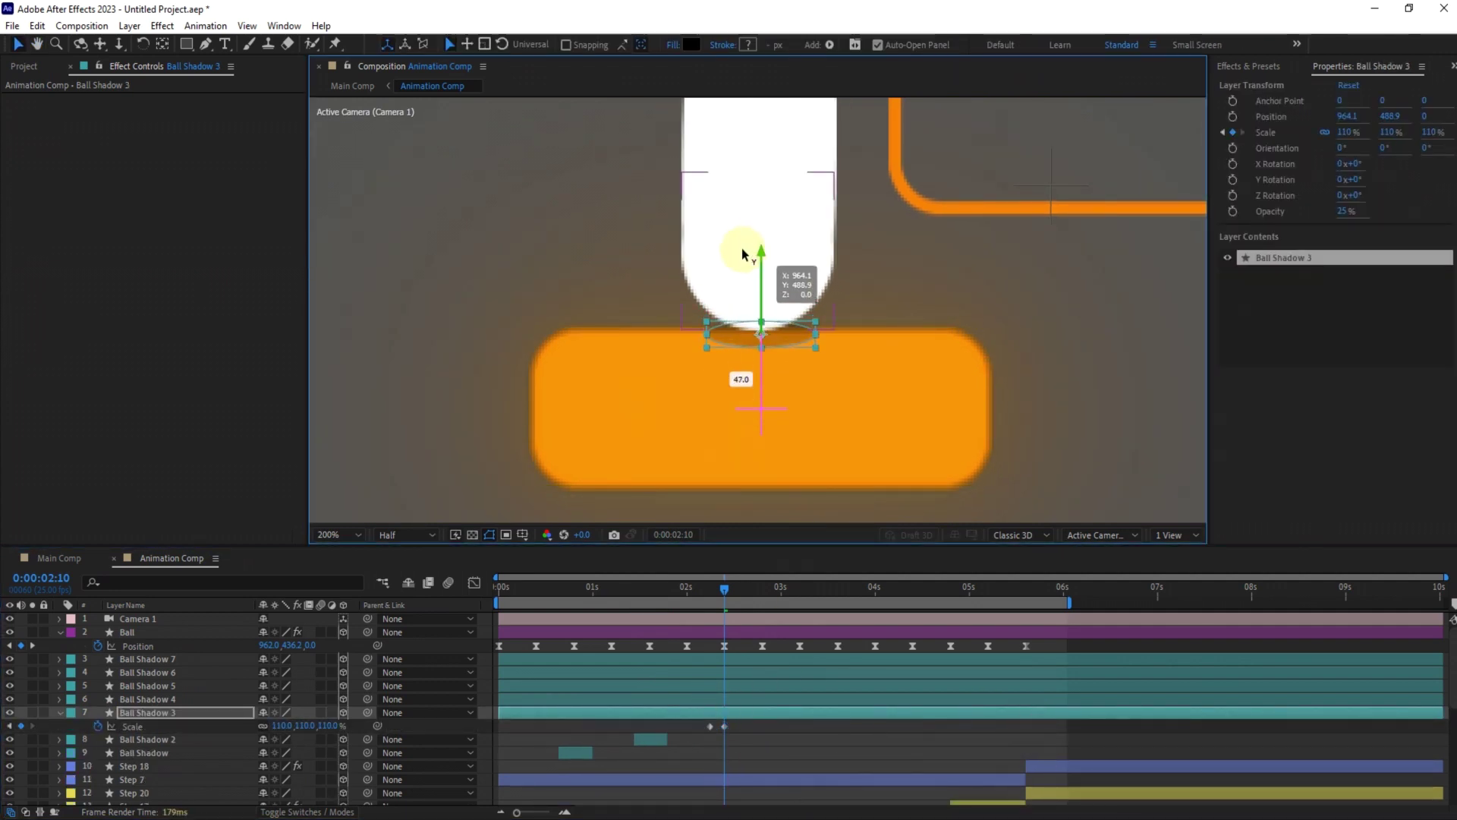
Keyframe Ball Shadow 3's scale at 0% at 0:00:02:14
{"action": "key", "text": "Page_Down"}
{"action": "key", "text": "Page_Down"}
{"action": "key", "text": "Page_Down"}
{"action": "key", "text": "Page_Down"}
{"action": "left_click", "coordinate": [280, 725]}
{"action": "type", "text": "0"}
{"action": "key", "text": "Return"}
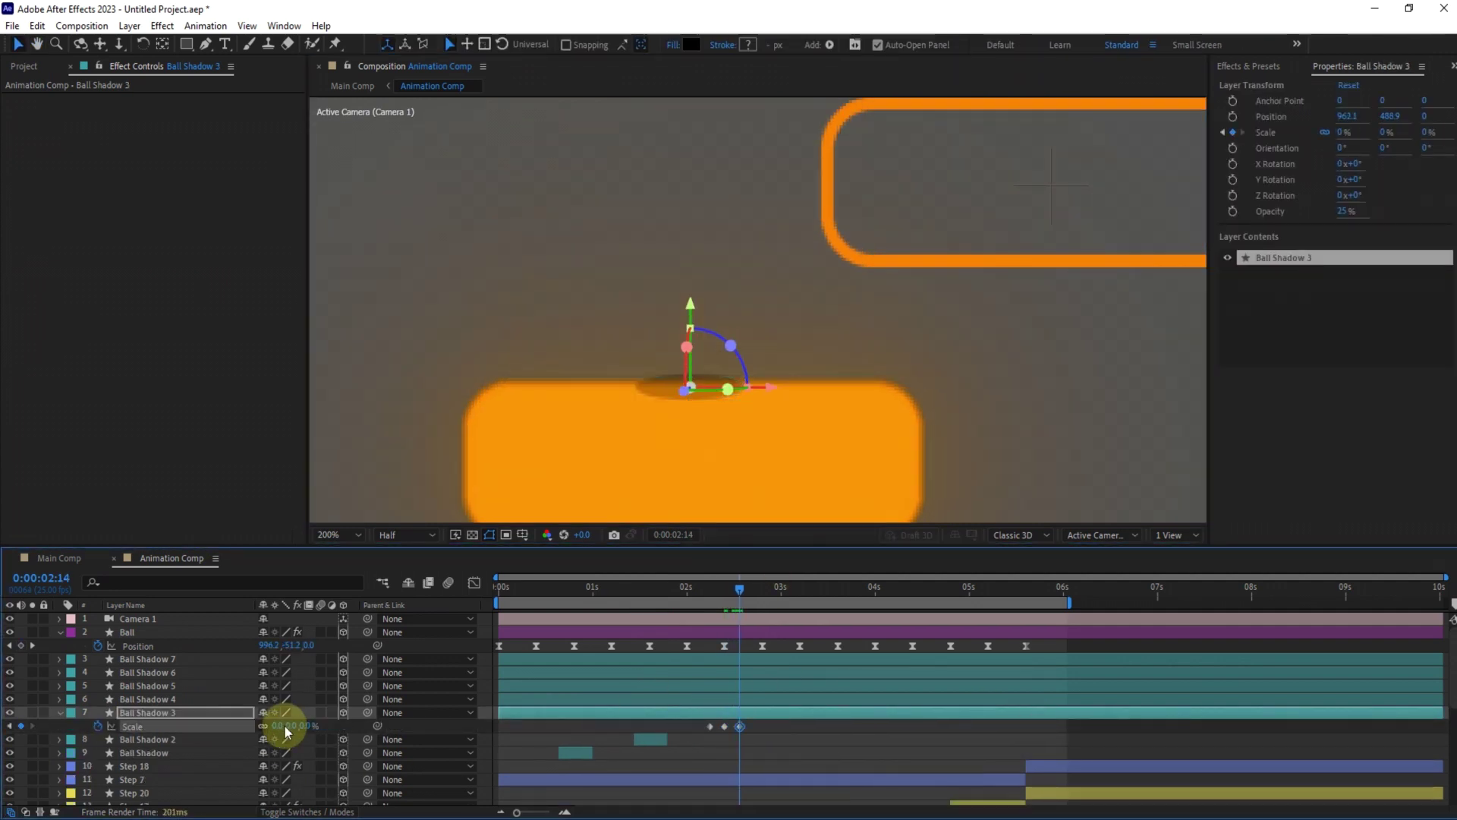
Trim the Ball Shadow 3 layer to the span between its first and last scale keyframes
{"action": "key", "text": "alt+]"}
{"action": "left_click", "coordinate": [709, 590]}
{"action": "key", "text": "alt+["}
{"action": "key", "text": "F2"}
Shift Ball Shadow 4's scale keyframes so 110% falls at 0:00:03:05, and move the shadow to about X 1195, Y 311 beneath the ball
{"action": "left_click_drag", "start_coordinate": [709, 591], "coordinate": [800, 594]}
{"action": "left_click", "coordinate": [910, 314]}
{"action": "left_click", "coordinate": [820, 699]}
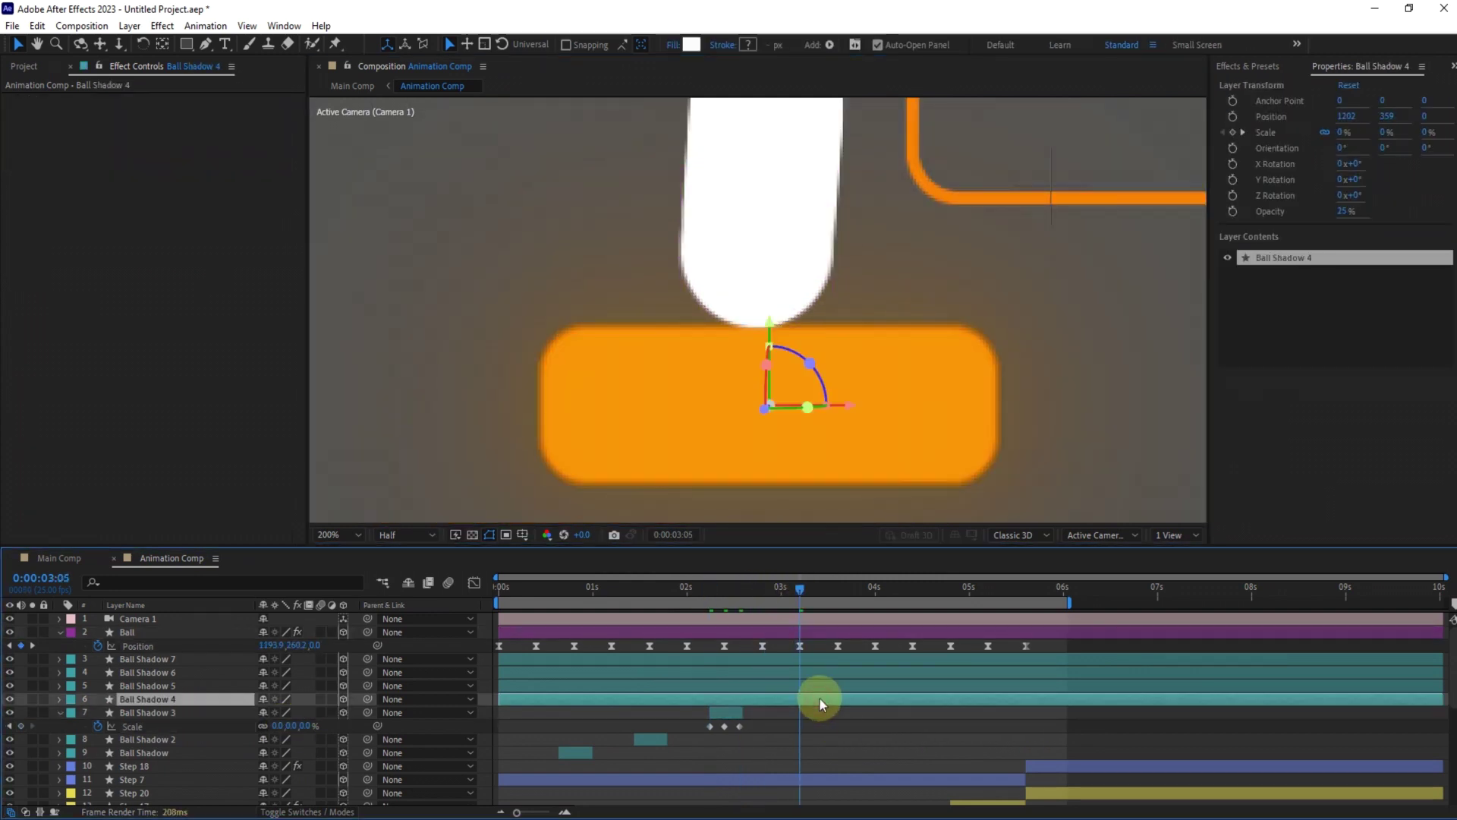
{"action": "key", "text": "s"}
{"action": "left_click_drag", "start_coordinate": [1032, 715], "coordinate": [800, 731]}
{"action": "left_click_drag", "start_coordinate": [771, 274], "coordinate": [772, 248]}
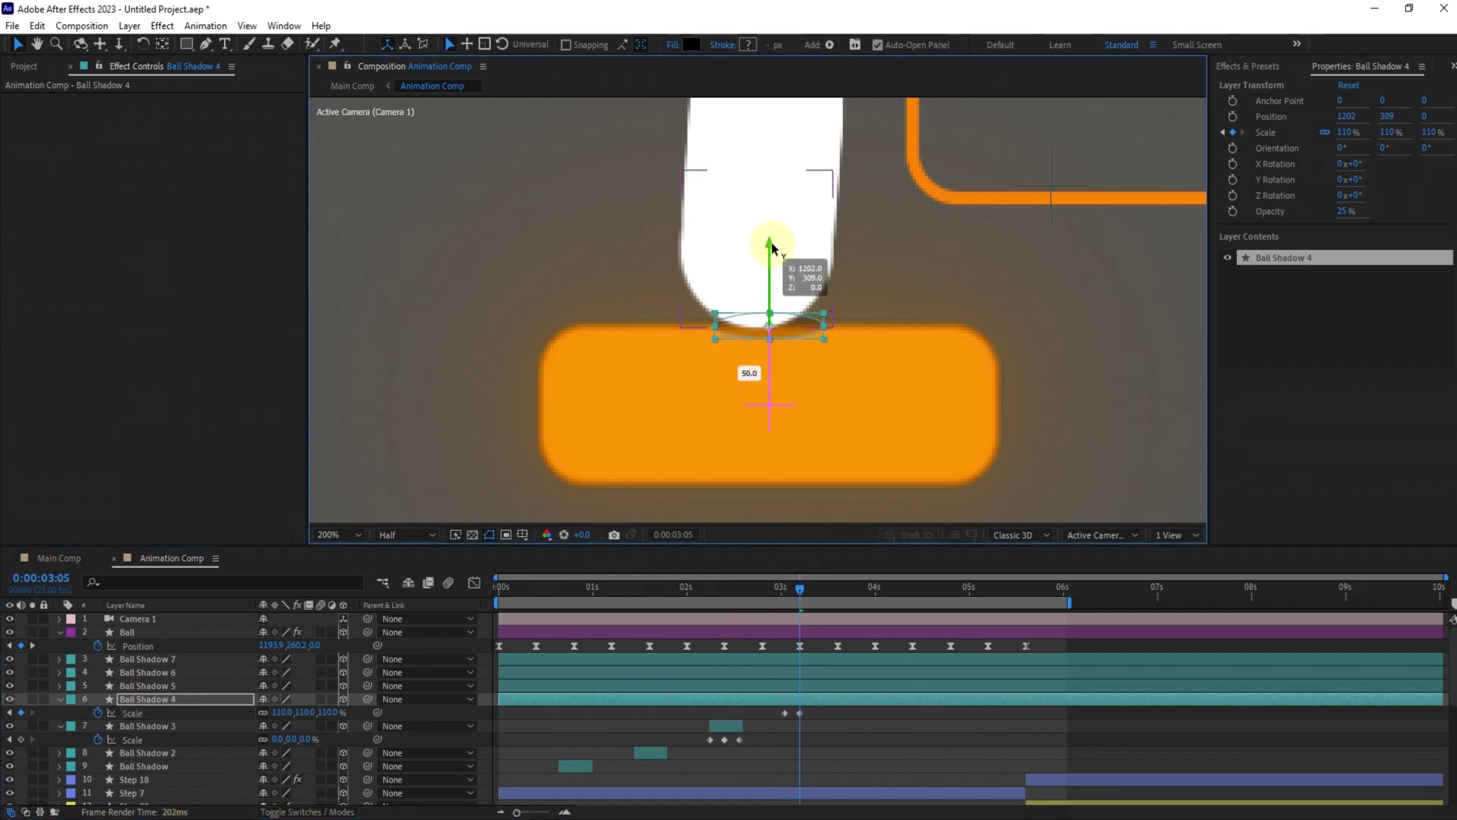
{"action": "left_click_drag", "start_coordinate": [850, 334], "coordinate": [839, 336]}
Keyframe Ball Shadow 4's scale at 0% four frames after its landing at 0:00:03:05
{"action": "left_click", "coordinate": [840, 721]}
{"action": "key", "text": "Page_Down"}
{"action": "key", "text": "Page_Down"}
{"action": "key", "text": "Page_Down"}
{"action": "key", "text": "Page_Down"}
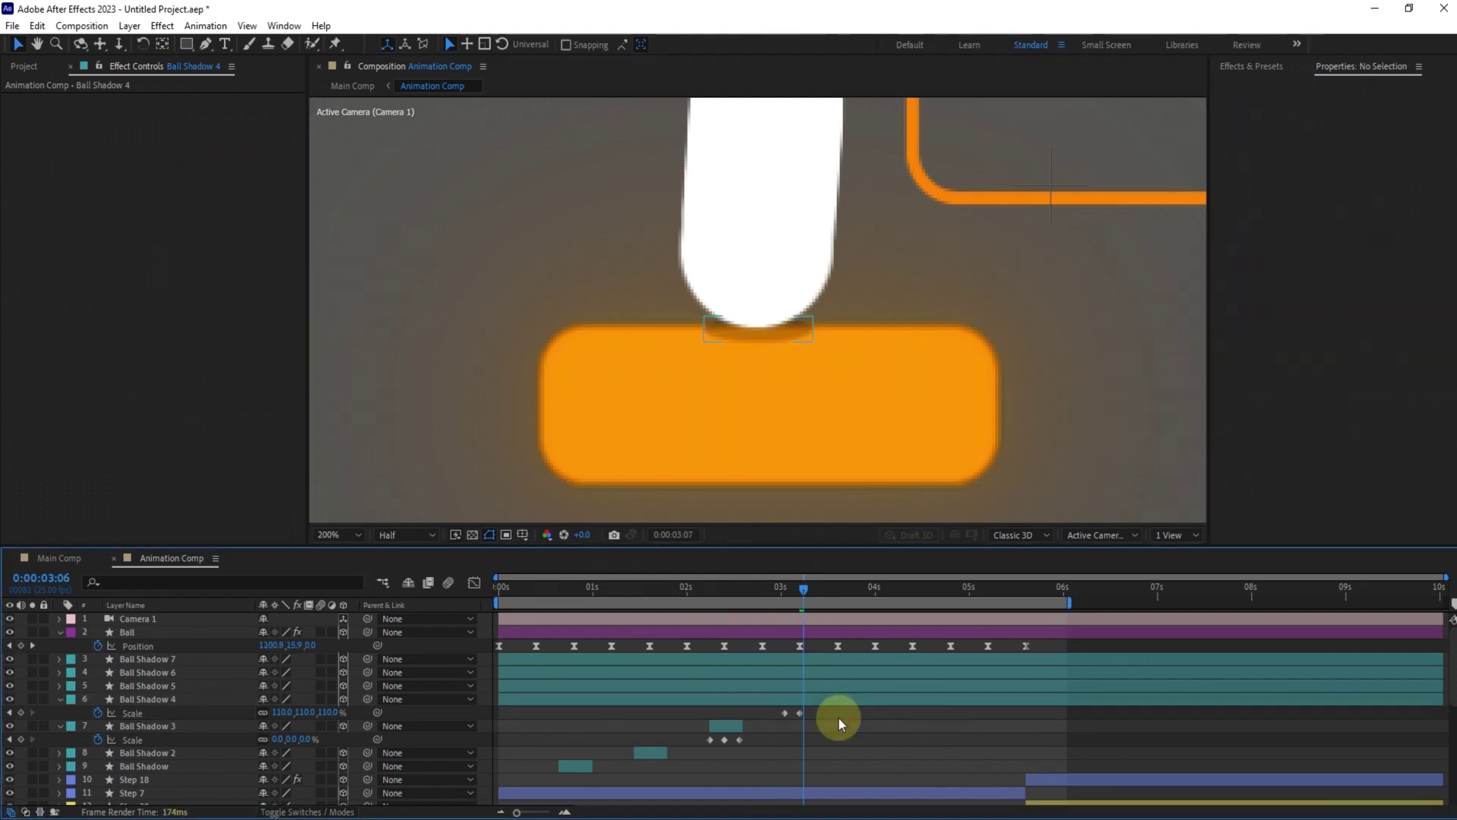
{"action": "left_click", "coordinate": [326, 713]}
{"action": "type", "text": "0"}
{"action": "key", "text": "Return"}
{"action": "left_click", "coordinate": [876, 589]}
{"action": "left_click", "coordinate": [905, 631]}
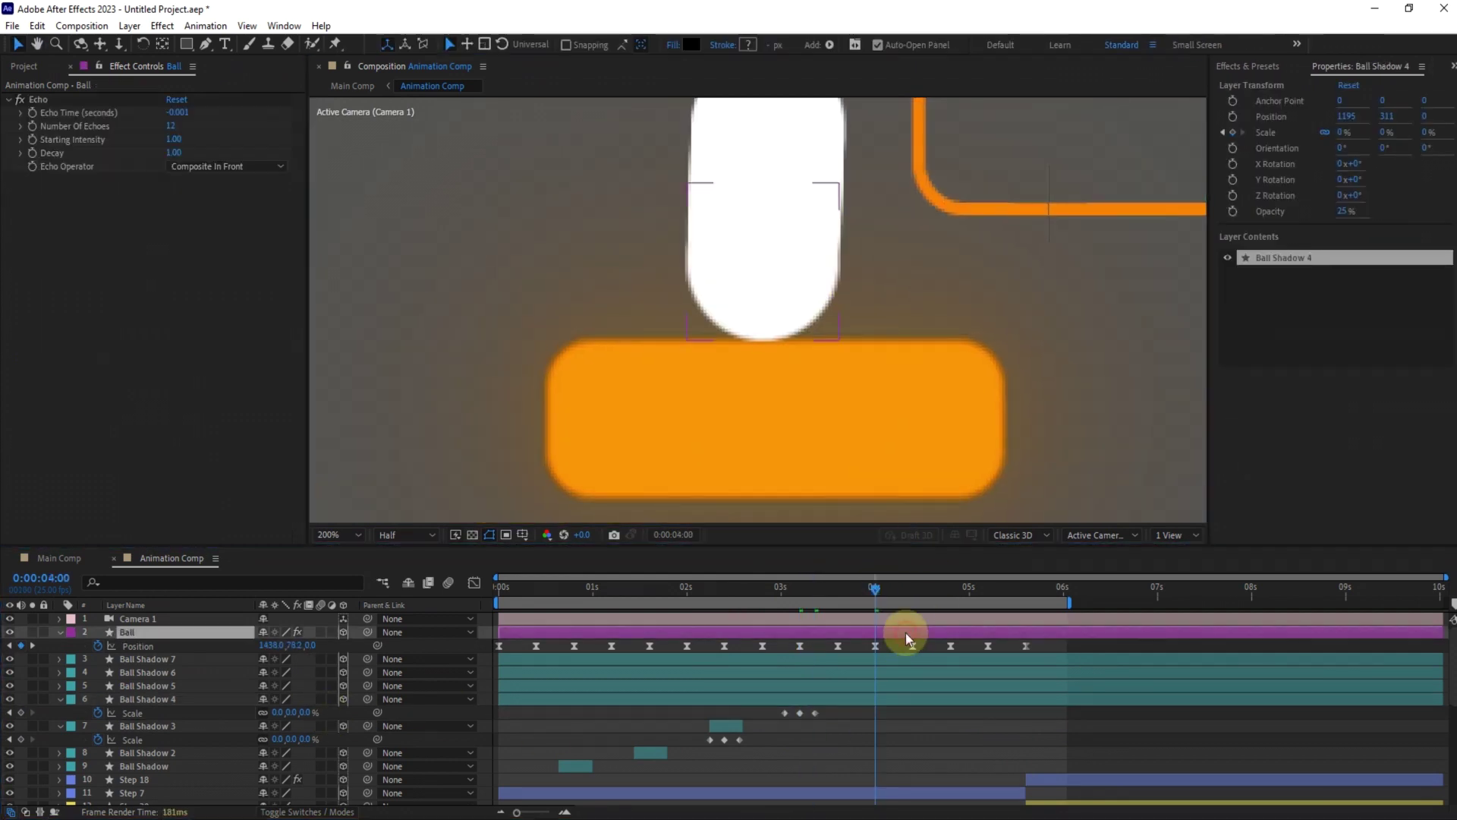
{"action": "left_click", "coordinate": [879, 685]}
Trim the Ball Shadow 4 layer to start at 0:00:03:01 and end at its last scale keyframe
{"action": "left_click", "coordinate": [785, 591]}
{"action": "left_click", "coordinate": [781, 699]}
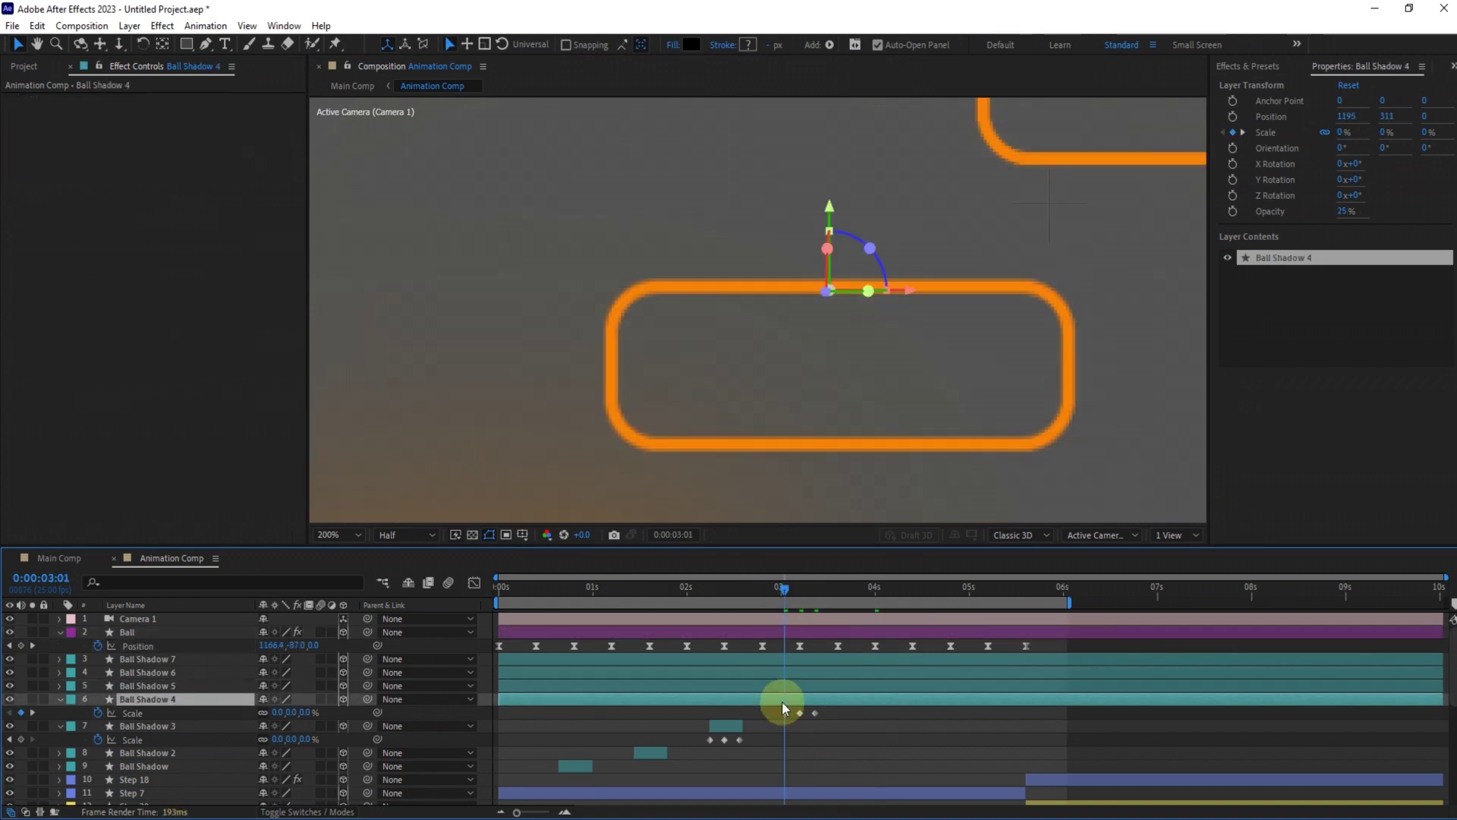
{"action": "left_click", "coordinate": [815, 593]}
{"action": "key", "text": "alt+]"}
Shift Ball Shadow 5's scale keyframes so 110% falls at 0:00:04:00, and move the shadow to about X 1440, Y 133 beneath the ball
{"action": "left_click", "coordinate": [875, 589]}
{"action": "left_click", "coordinate": [885, 688]}
{"action": "key", "text": "u"}
{"action": "left_click_drag", "start_coordinate": [1061, 708], "coordinate": [1026, 698]}
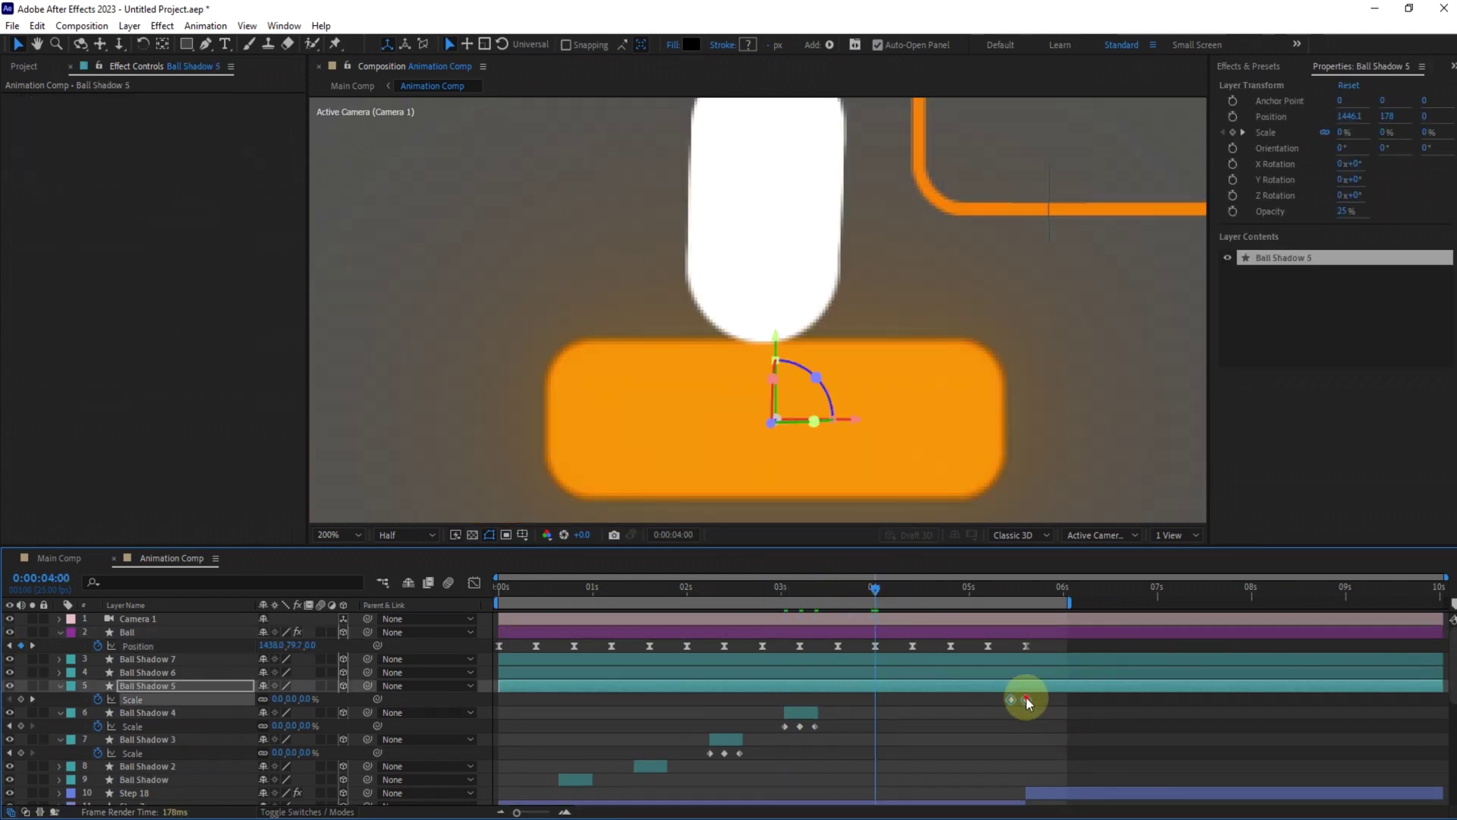
{"action": "left_click_drag", "start_coordinate": [786, 357], "coordinate": [801, 286]}
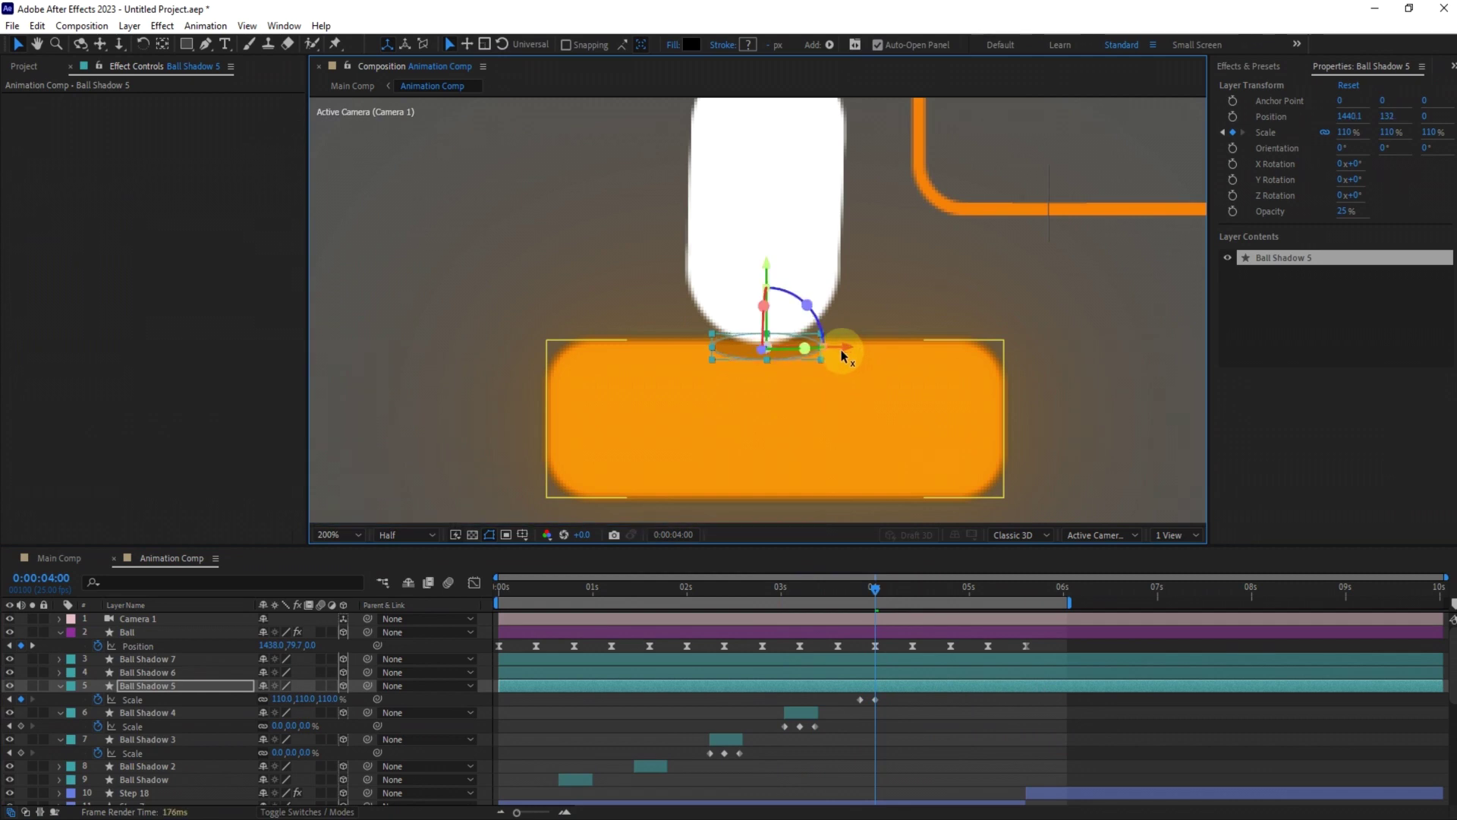
Keyframe Ball Shadow 5's scale at 0% at 0:00:04:04, four frames after its landing
{"action": "left_click", "coordinate": [920, 709]}
{"action": "key", "text": "Page_Down"}
{"action": "key", "text": "Page_Down"}
{"action": "key", "text": "Page_Down"}
{"action": "key", "text": "Page_Down"}
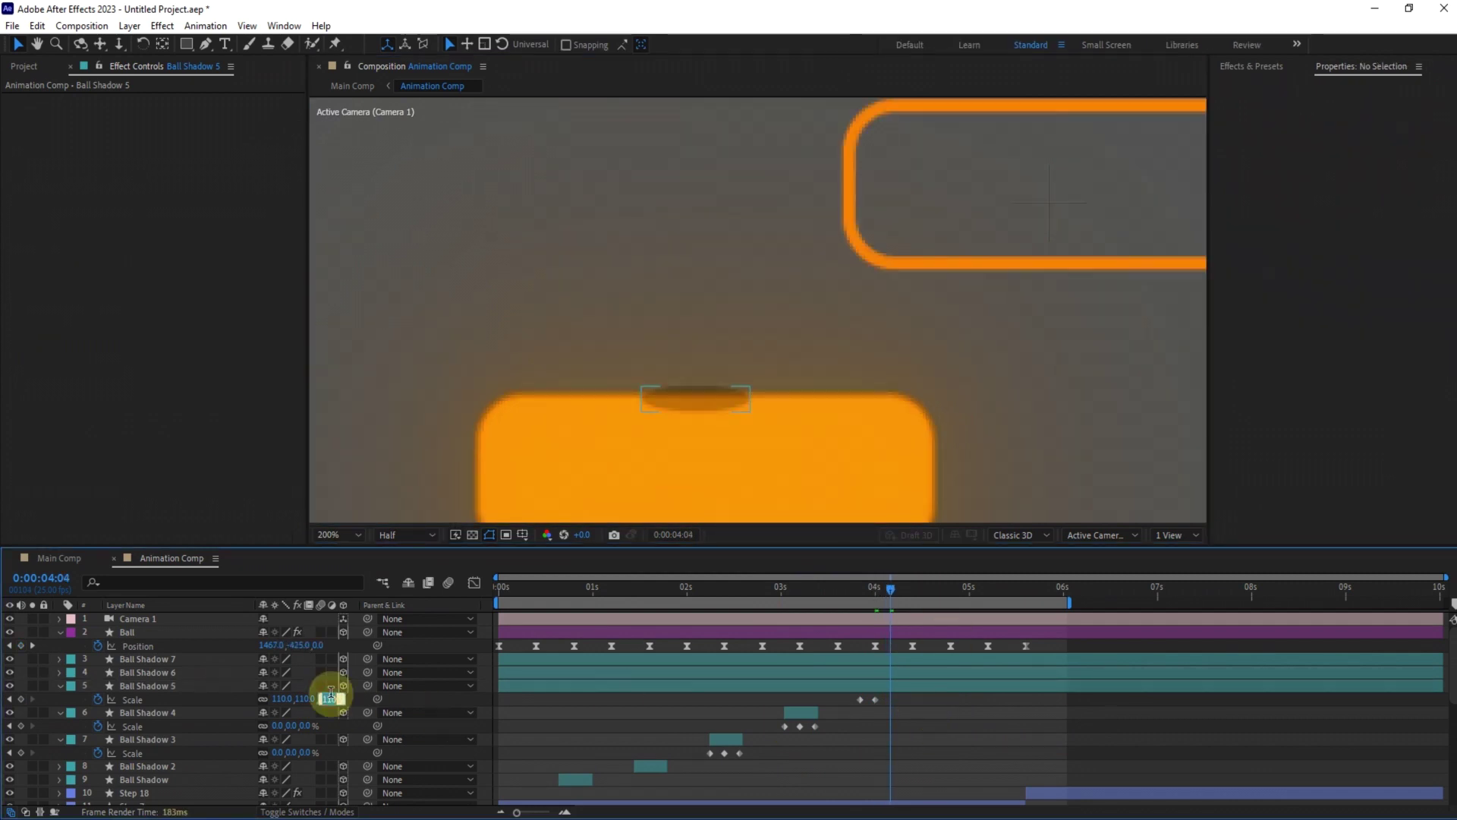
{"action": "type", "text": "0"}
{"action": "key", "text": "Return"}
Trim the Ball Shadow 5 layer to start at its first scale keyframe and end at its last one
{"action": "key", "text": "alt+bracketright"}
{"action": "left_click", "coordinate": [856, 591]}
{"action": "key", "text": "alt+bracketleft"}
Shift Ball Shadow 6's scale keyframes so 110% falls at 0:00:04:20, and move the shadow up to the step's top edge beneath the ball
{"action": "left_click", "coordinate": [947, 588]}
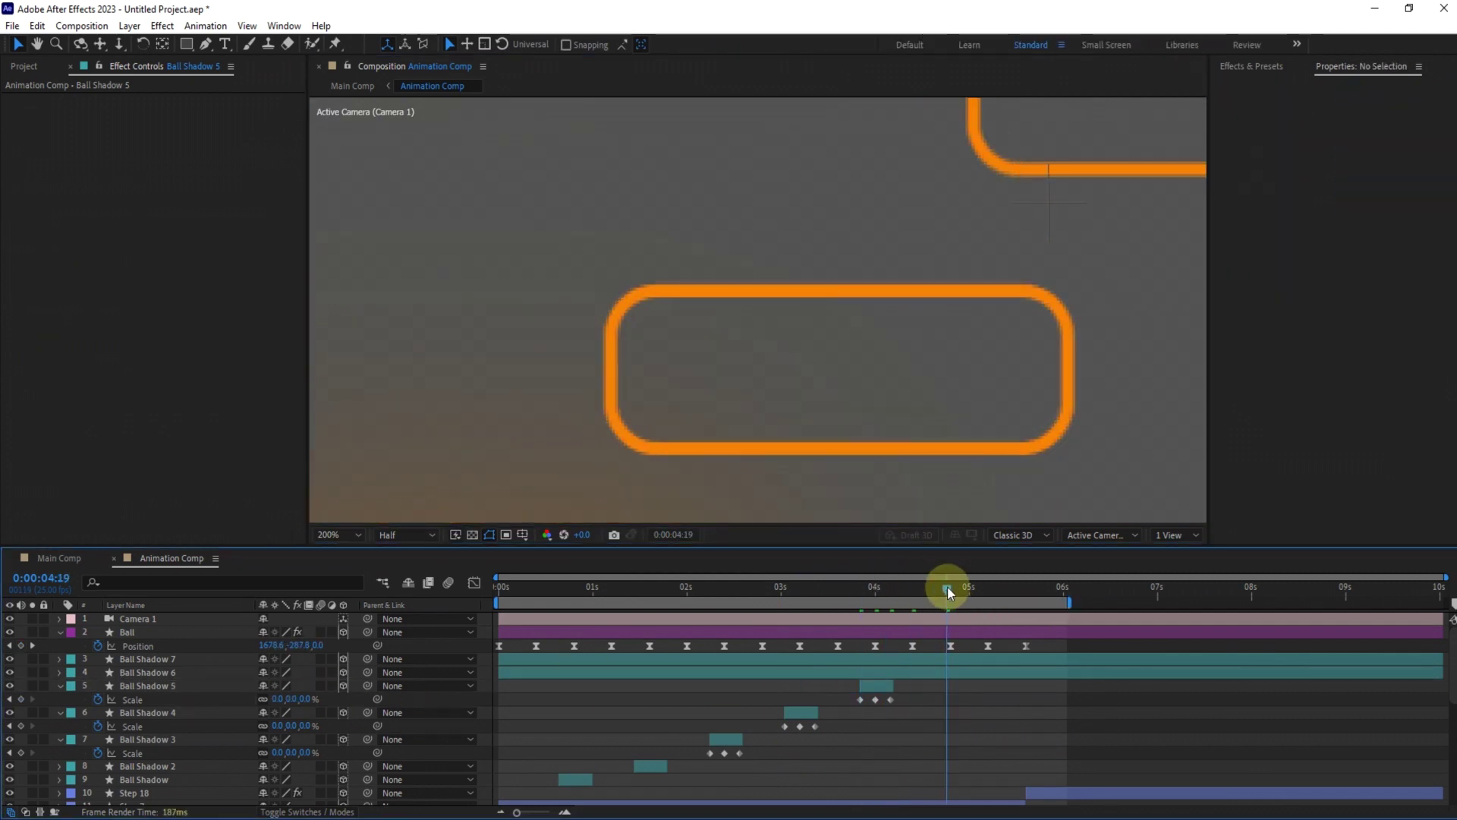
{"action": "left_click_drag", "start_coordinate": [947, 588], "coordinate": [951, 588]}
{"action": "left_click", "coordinate": [948, 674]}
{"action": "key", "text": "u"}
{"action": "left_click_drag", "start_coordinate": [1080, 718], "coordinate": [944, 674]}
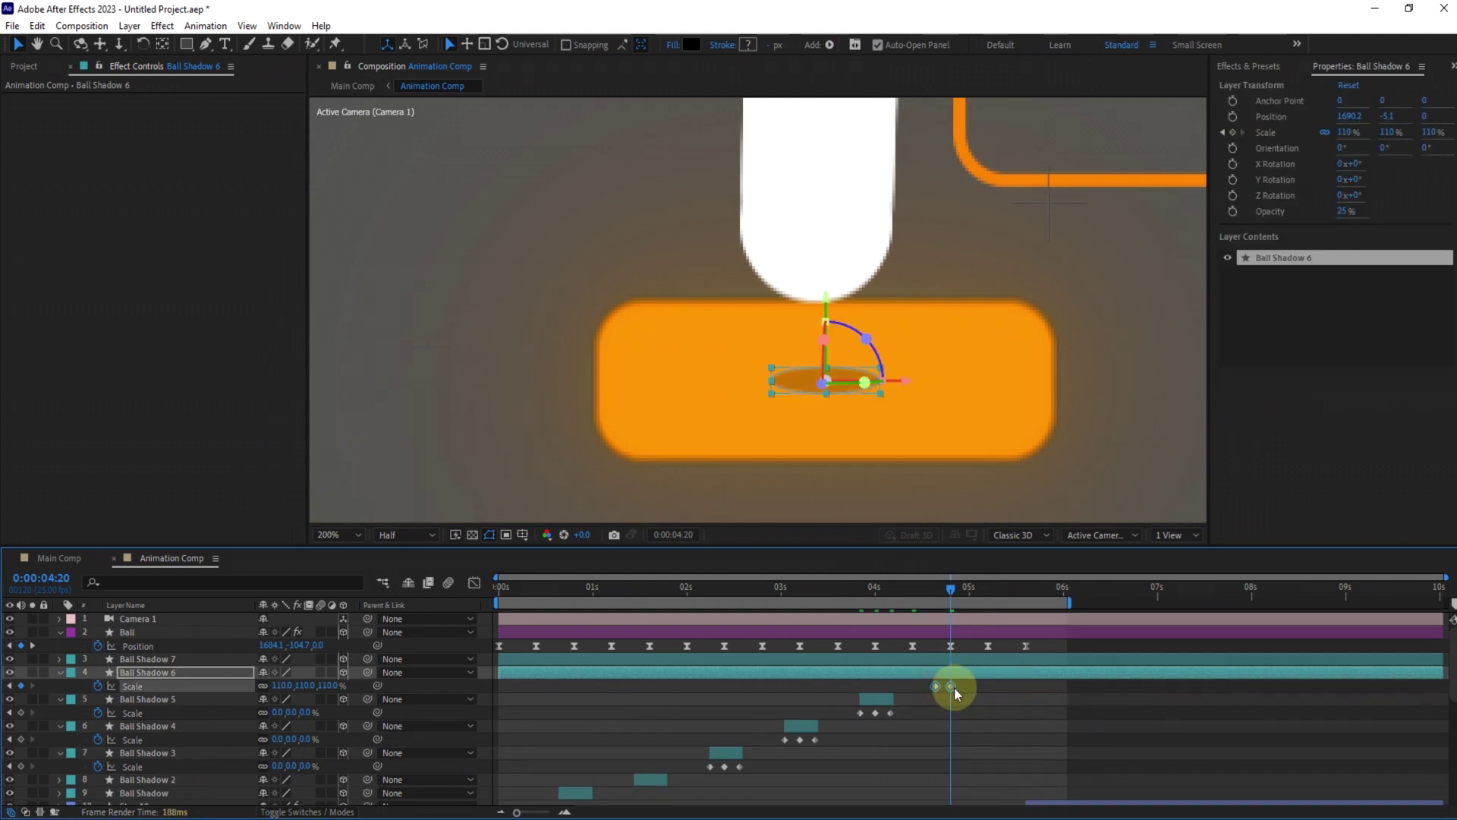
{"action": "left_click_drag", "start_coordinate": [903, 382], "coordinate": [889, 317]}
Keyframe Ball Shadow 6's scale at 0% four frames after its landing at 0:00:04:20
{"action": "key", "text": "Page_Down"}
{"action": "key", "text": "Page_Down"}
{"action": "key", "text": "Page_Down"}
{"action": "key", "text": "Page_Down"}
{"action": "left_click", "coordinate": [322, 686]}
{"action": "type", "text": "0"}
{"action": "key", "text": "Return"}
Trim the Ball Shadow 6 layer to its first and last scale keyframes and collapse all revealed layer properties
{"action": "key", "text": "alt+]"}
{"action": "left_click_drag", "start_coordinate": [953, 591], "coordinate": [497, 589]}
{"action": "key", "text": "alt+["}
{"action": "left_click", "coordinate": [1331, 696]}
{"action": "key", "text": "u"}
{"action": "key", "text": "u"}
Play Main Comp from the start in a maximized viewer to check the bouncing ball and its shadows
{"action": "left_click", "coordinate": [339, 535]}
{"action": "left_click", "coordinate": [356, 272]}
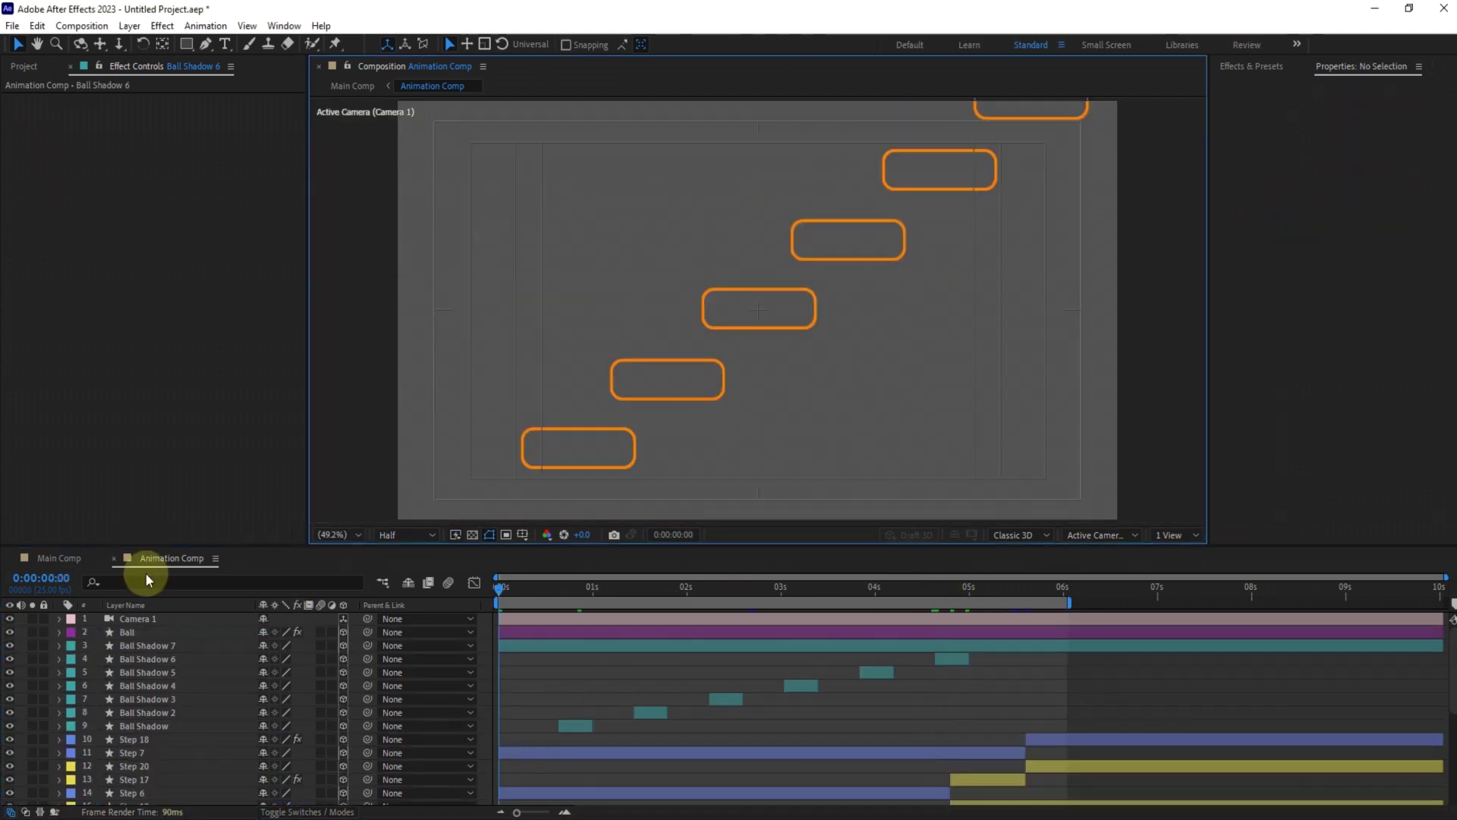
{"action": "left_click", "coordinate": [58, 558]}
{"action": "key", "text": "space"}
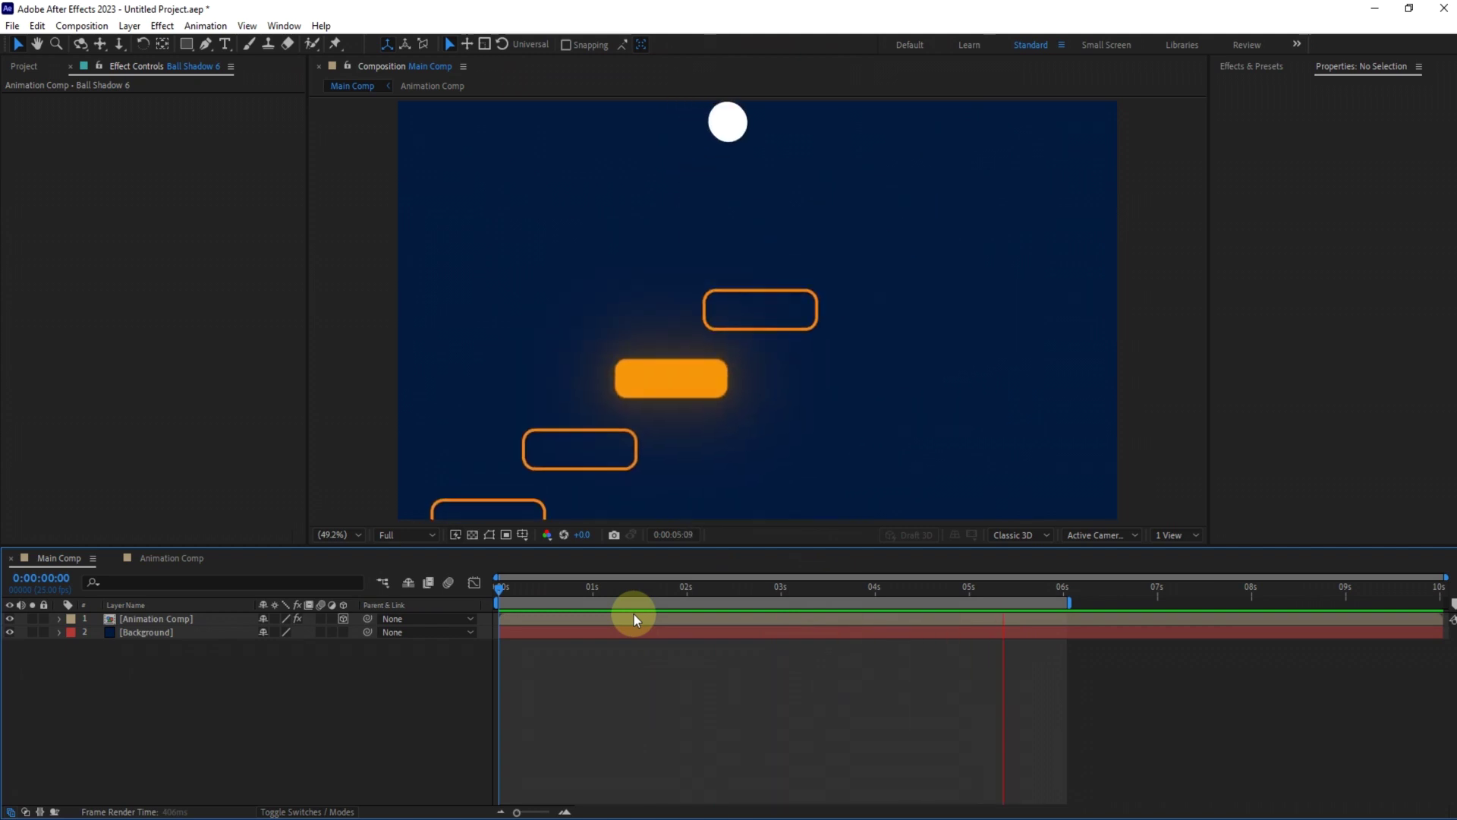
{"action": "key", "text": "grave"}
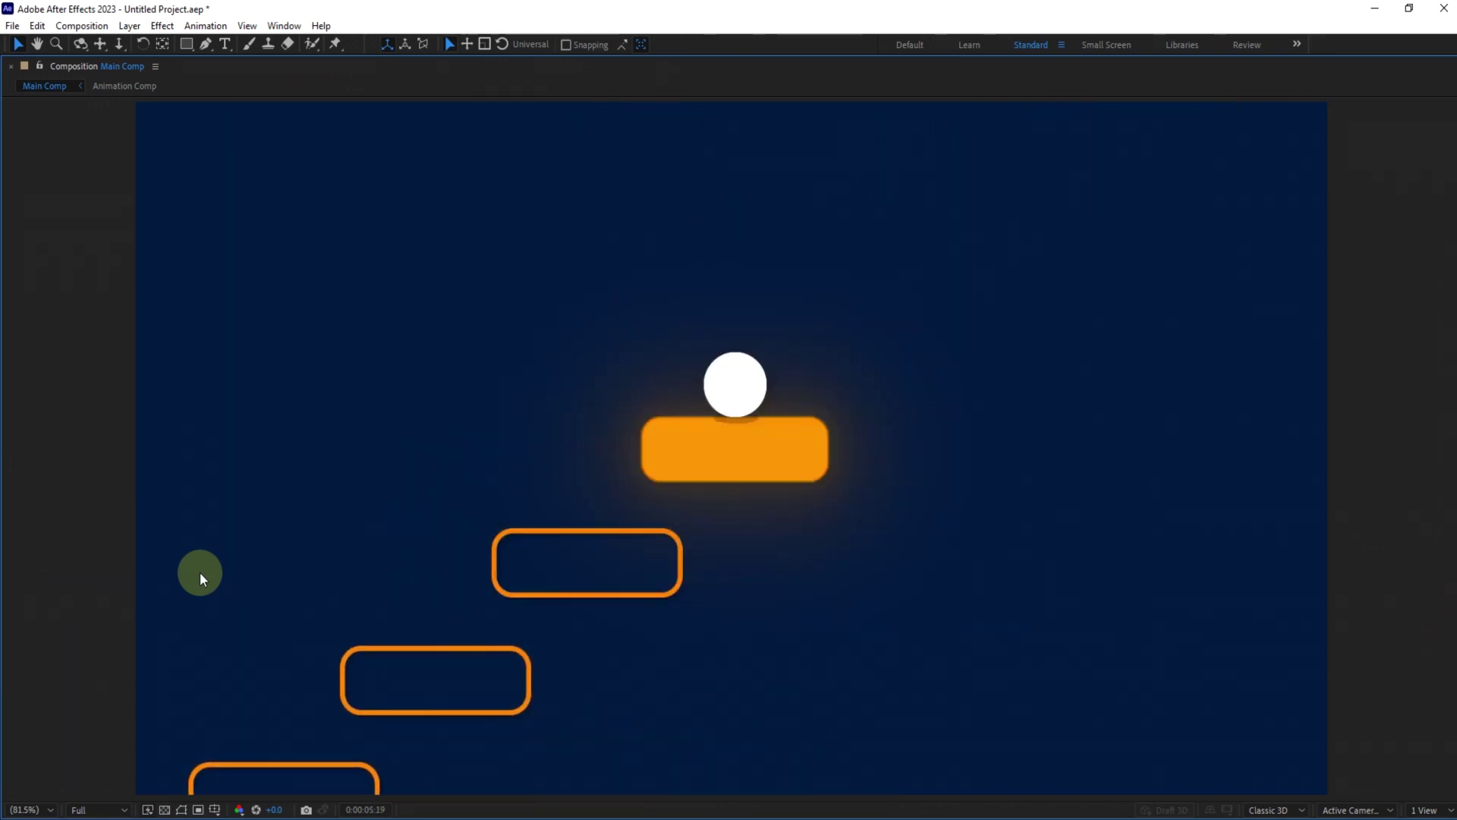
{"action": "key", "text": "space"}
{"action": "key", "text": "grave"}
In Animation Comp, add position keyframes to layers Step 1 through Step 7 at about 17 frames and return to 0:00:00:00
{"action": "left_click", "coordinate": [169, 561]}
{"action": "left_click_drag", "start_coordinate": [668, 590], "coordinate": [498, 590]}
{"action": "key", "text": "grave"}
{"action": "left_click", "coordinate": [546, 502]}
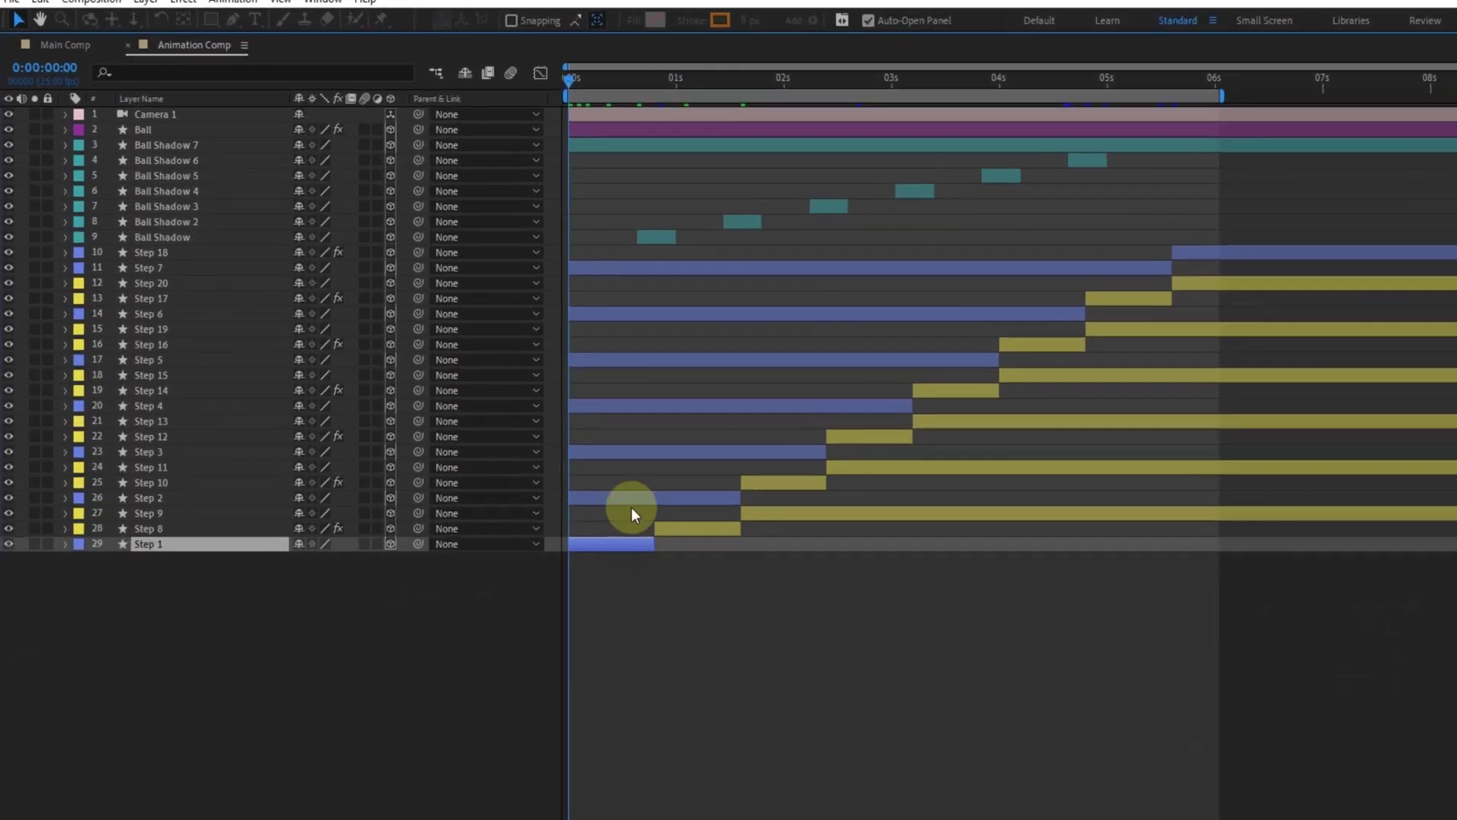
{"action": "left_click", "coordinate": [557, 461], "text": "ctrl"}
{"action": "left_click", "coordinate": [567, 422], "text": "ctrl"}
{"action": "left_click", "coordinate": [575, 381], "text": "ctrl"}
{"action": "left_click", "coordinate": [586, 341], "text": "ctrl"}
{"action": "left_click", "coordinate": [596, 301], "text": "ctrl"}
{"action": "left_click", "coordinate": [602, 264], "text": "ctrl"}
{"action": "key", "text": "p"}
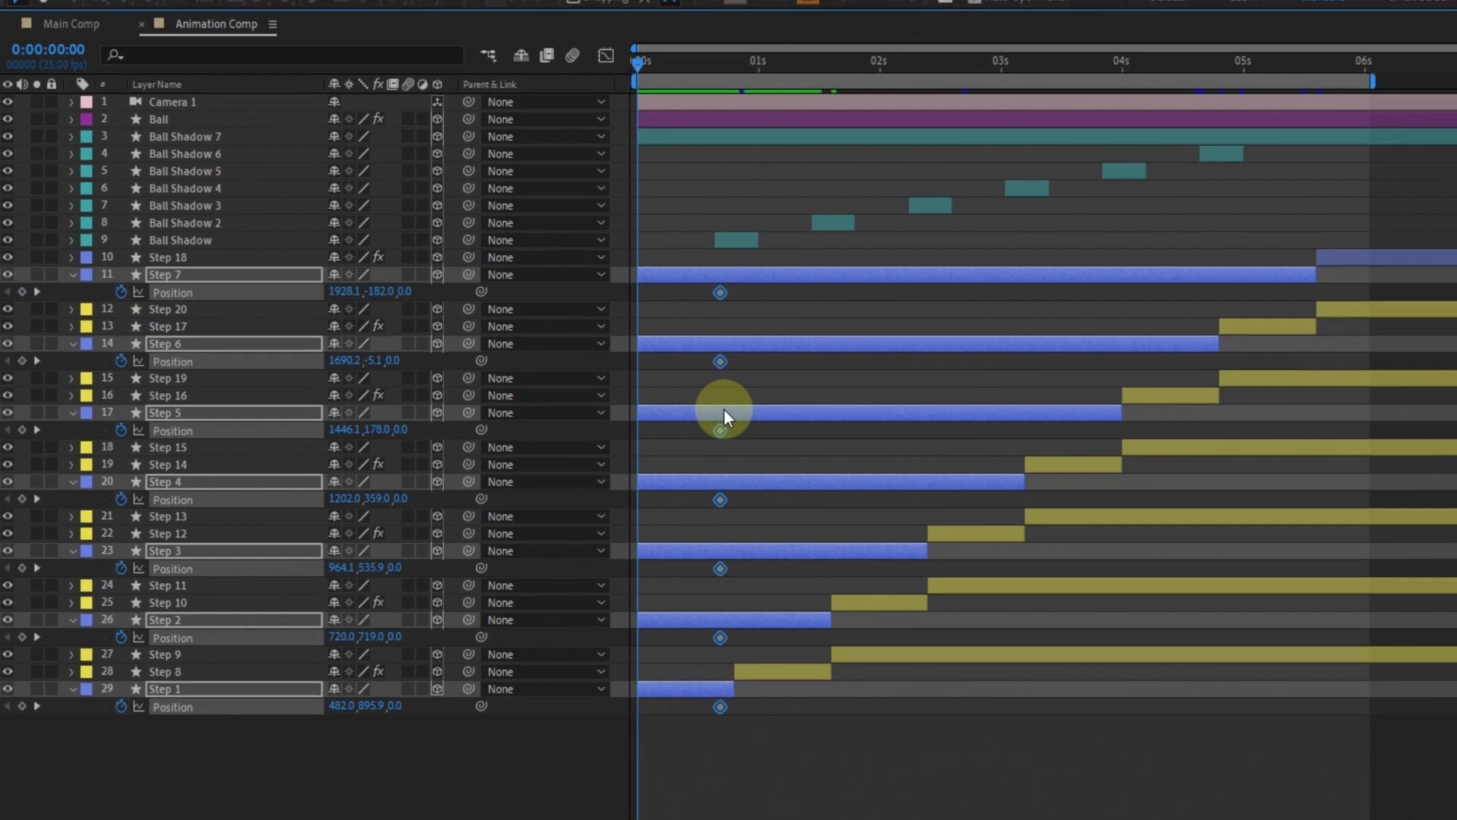
At 0:00:00:00, raise the seven step layers together above the frame, putting Step 1 at about Y -129
{"action": "key", "text": "grave"}
{"action": "left_click_drag", "start_coordinate": [299, 767], "coordinate": [89, 793]}
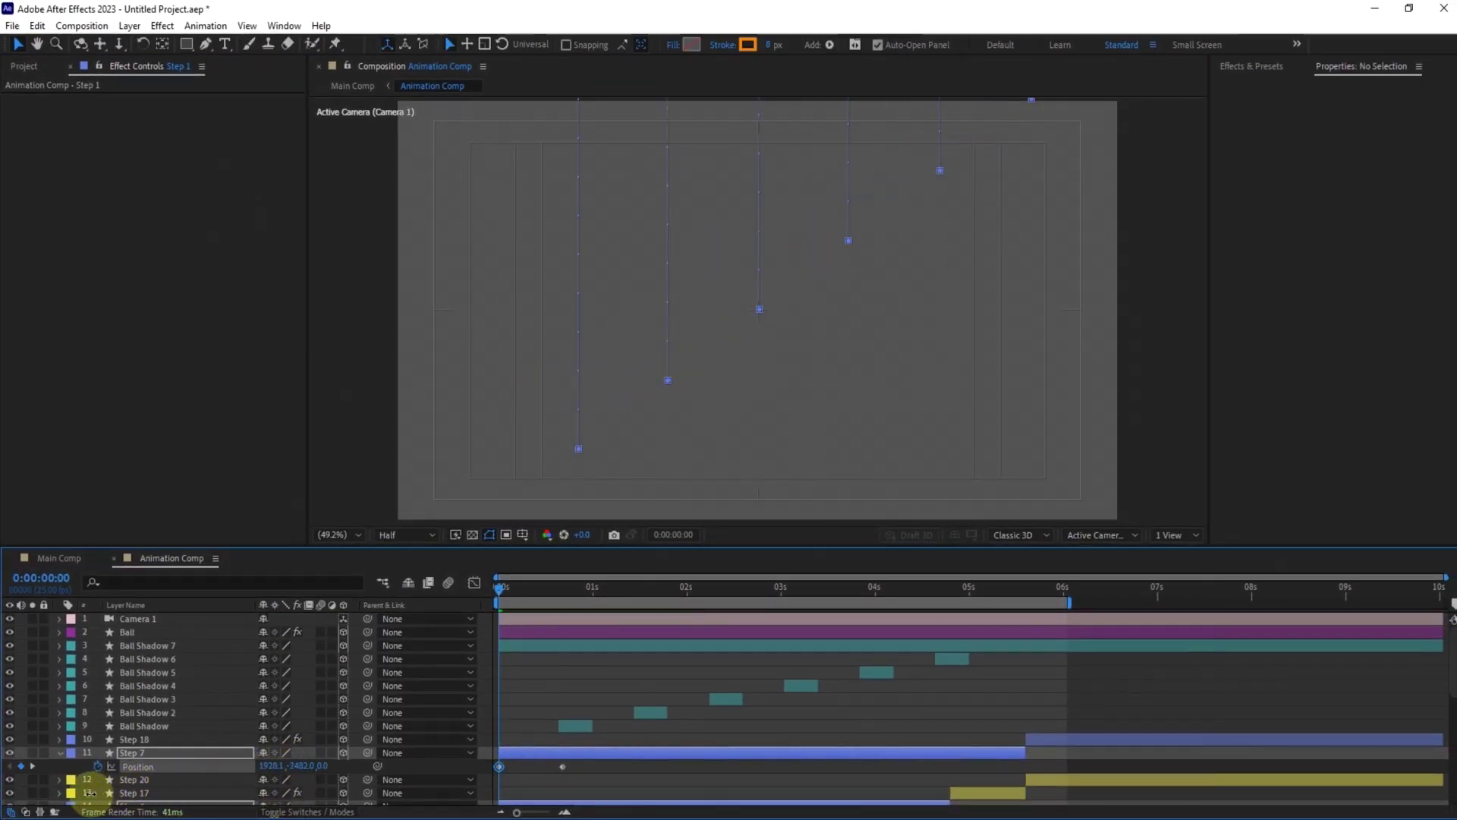
{"action": "left_click", "coordinate": [332, 536]}
{"action": "left_click", "coordinate": [363, 375]}
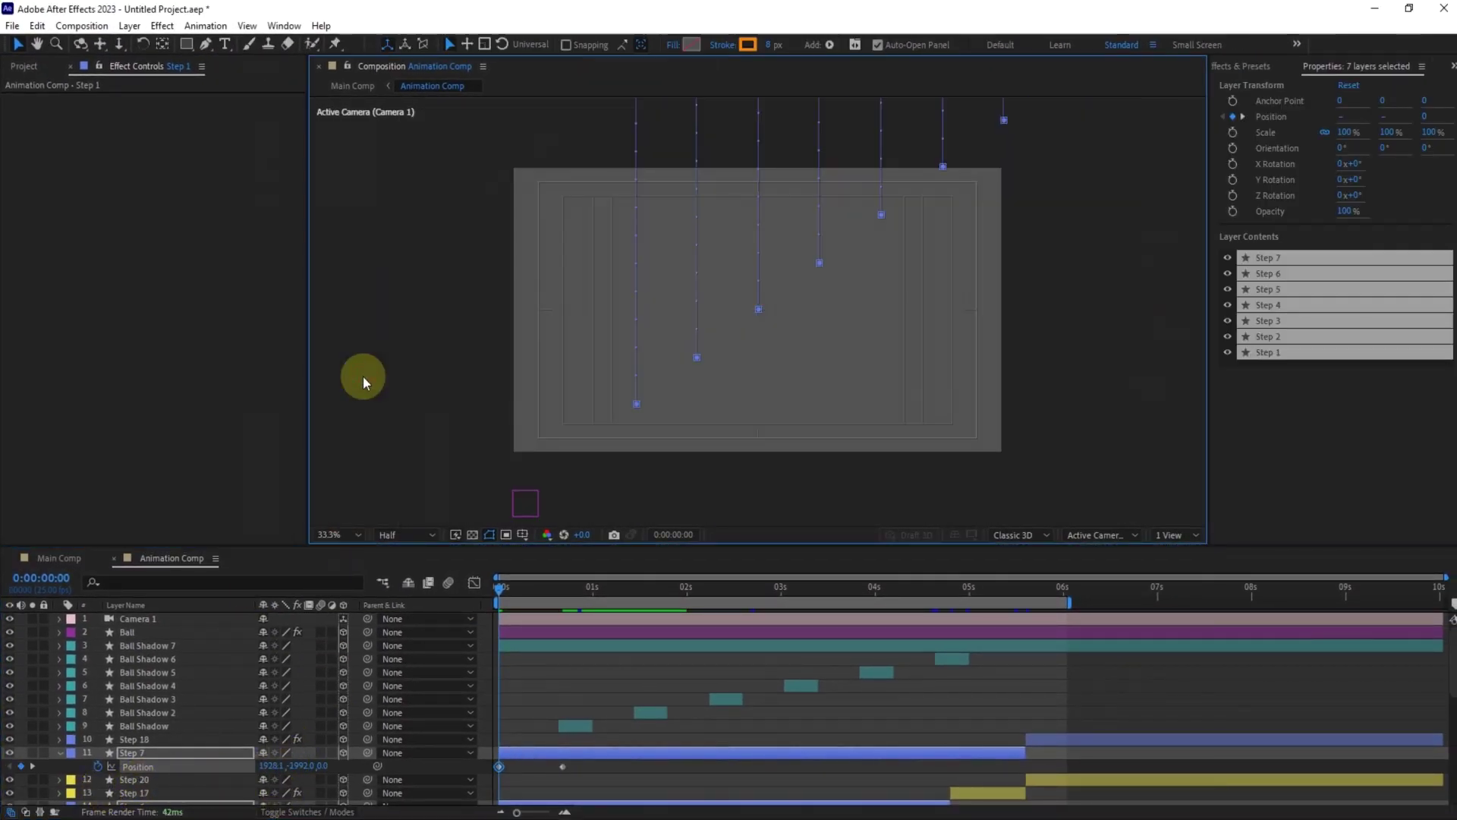
{"action": "left_click_drag", "start_coordinate": [303, 766], "coordinate": [324, 759]}
{"action": "left_click_drag", "start_coordinate": [426, 743], "coordinate": [358, 765]}
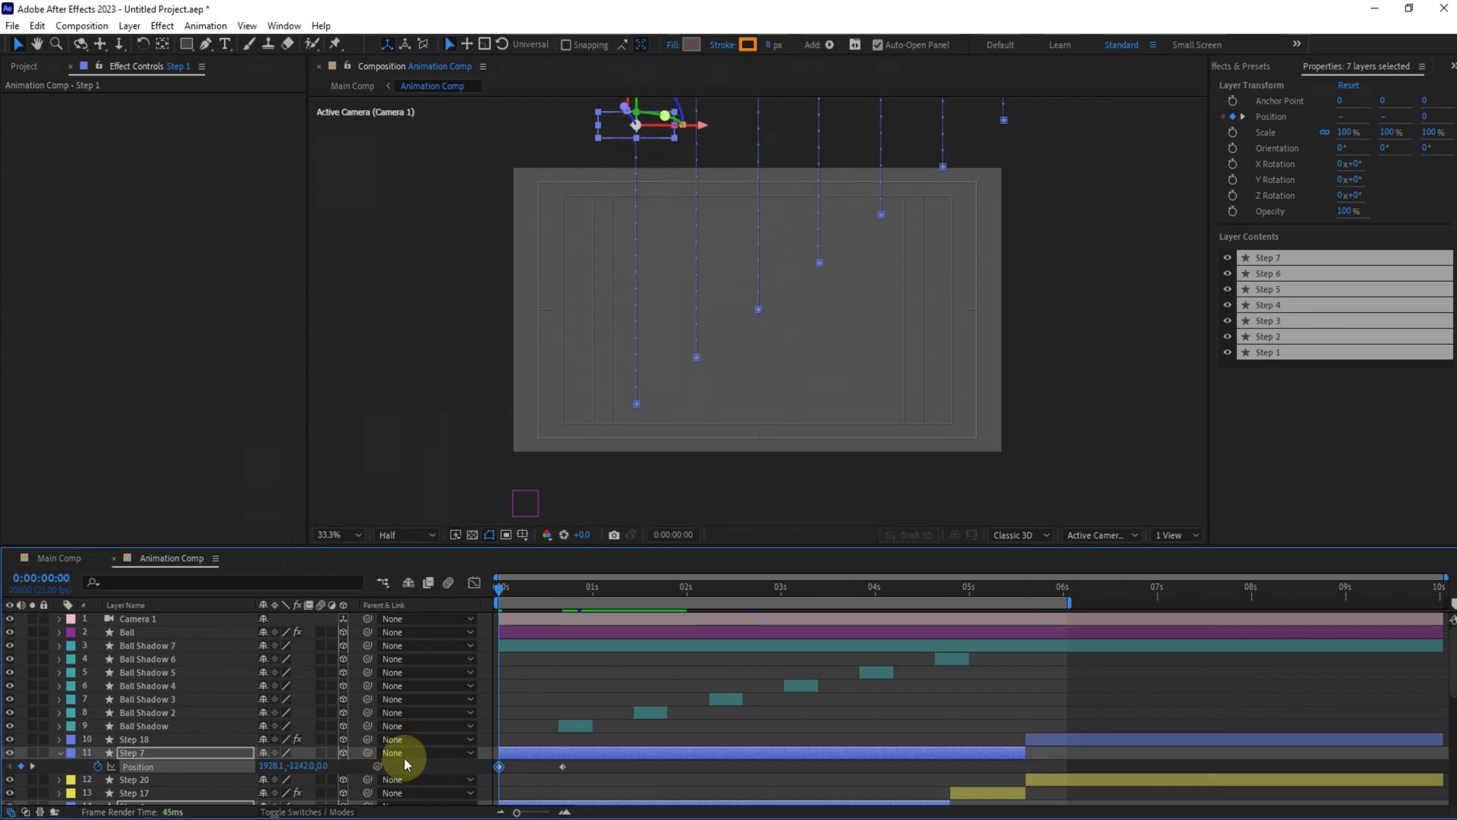
Ease the ending position keyframes of Step 1 through Step 7 and lengthen their incoming influence in the speed graph
{"action": "left_click_drag", "start_coordinate": [550, 768], "coordinate": [616, 803]}
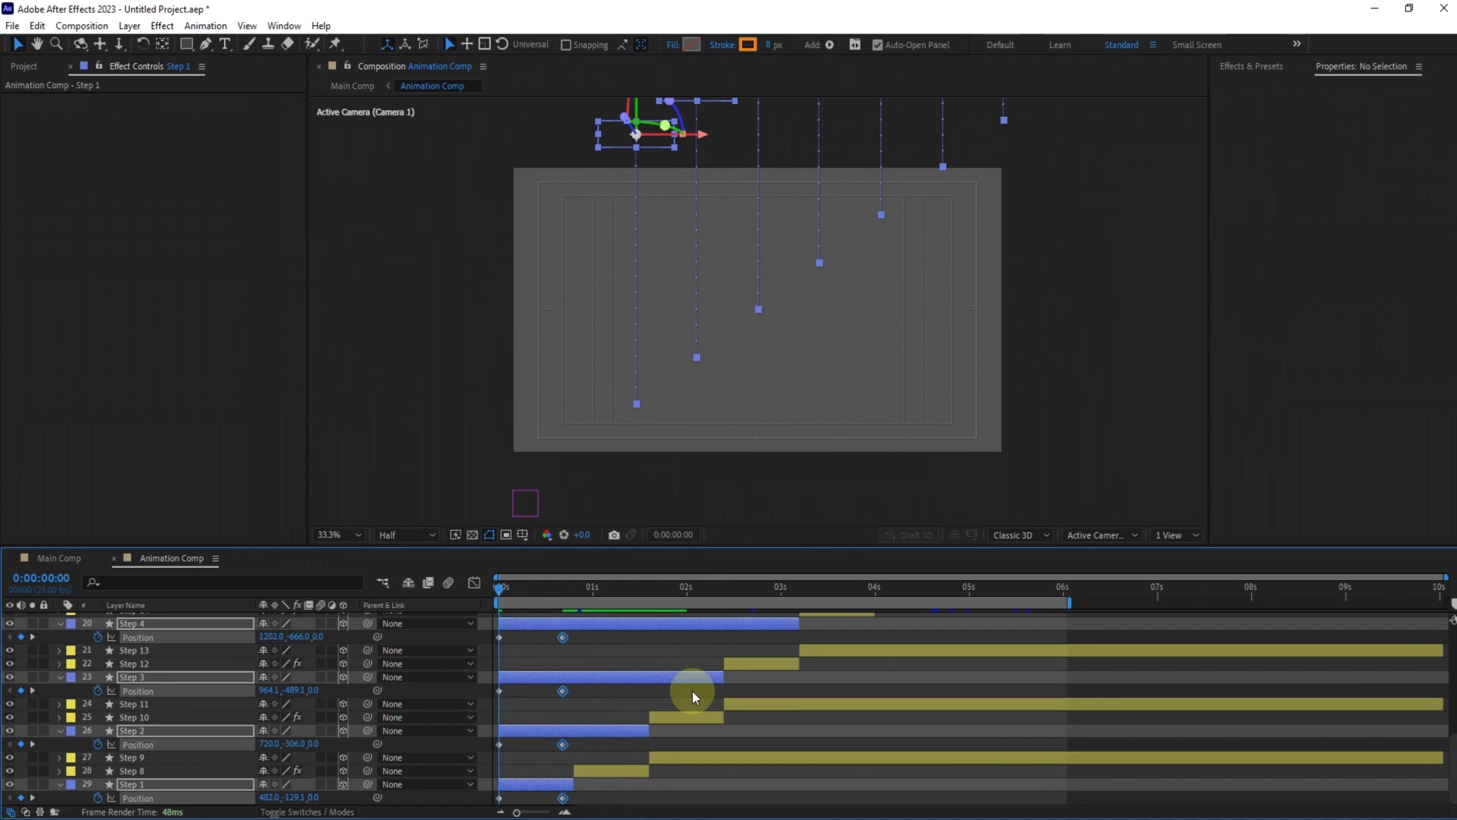
{"action": "left_click", "coordinate": [474, 583]}
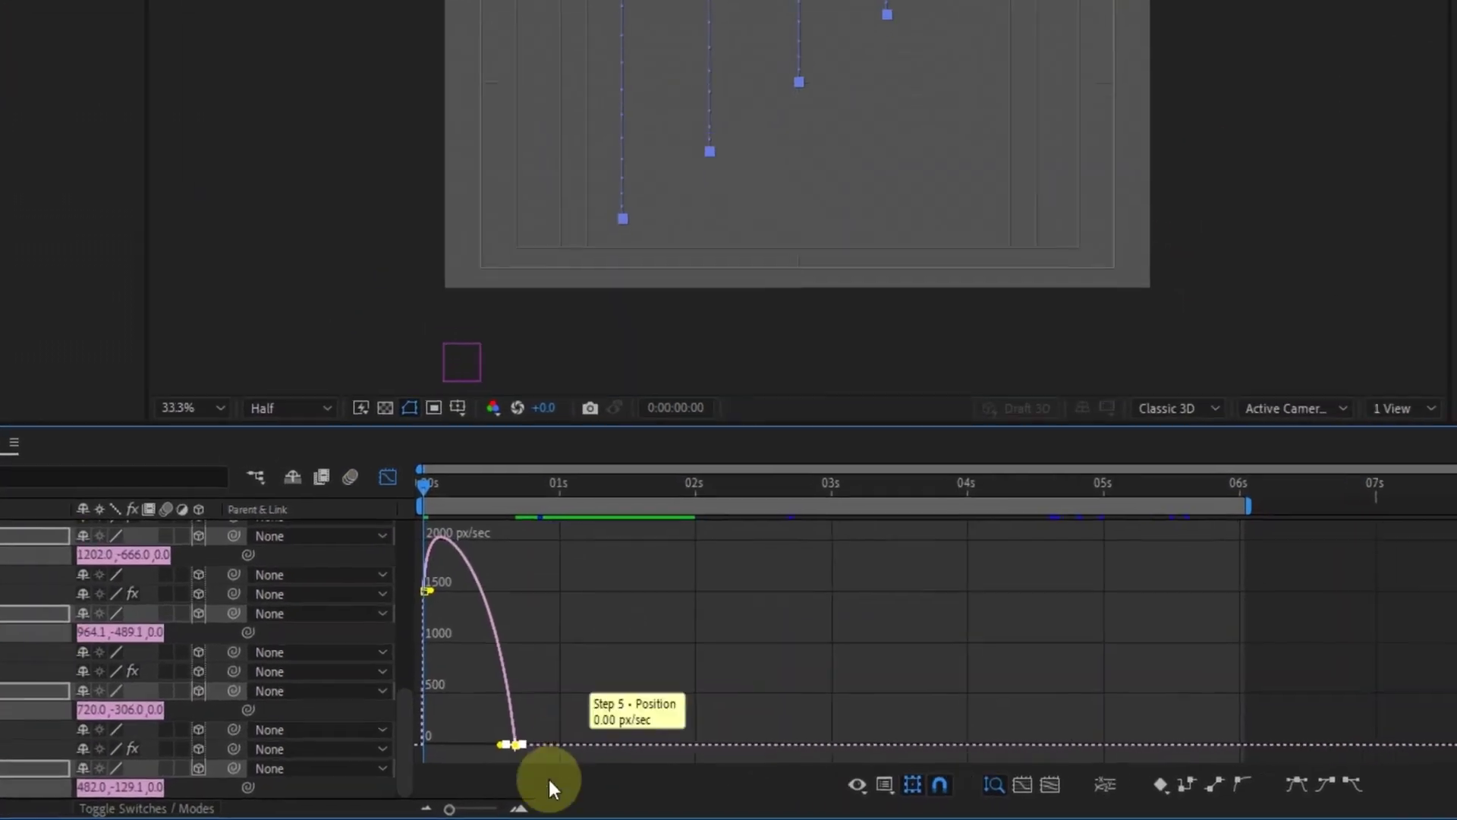
{"action": "key", "text": "equal"}
{"action": "key", "text": "equal"}
{"action": "left_click_drag", "start_coordinate": [734, 740], "coordinate": [666, 739]}
{"action": "left_click", "coordinate": [377, 463]}
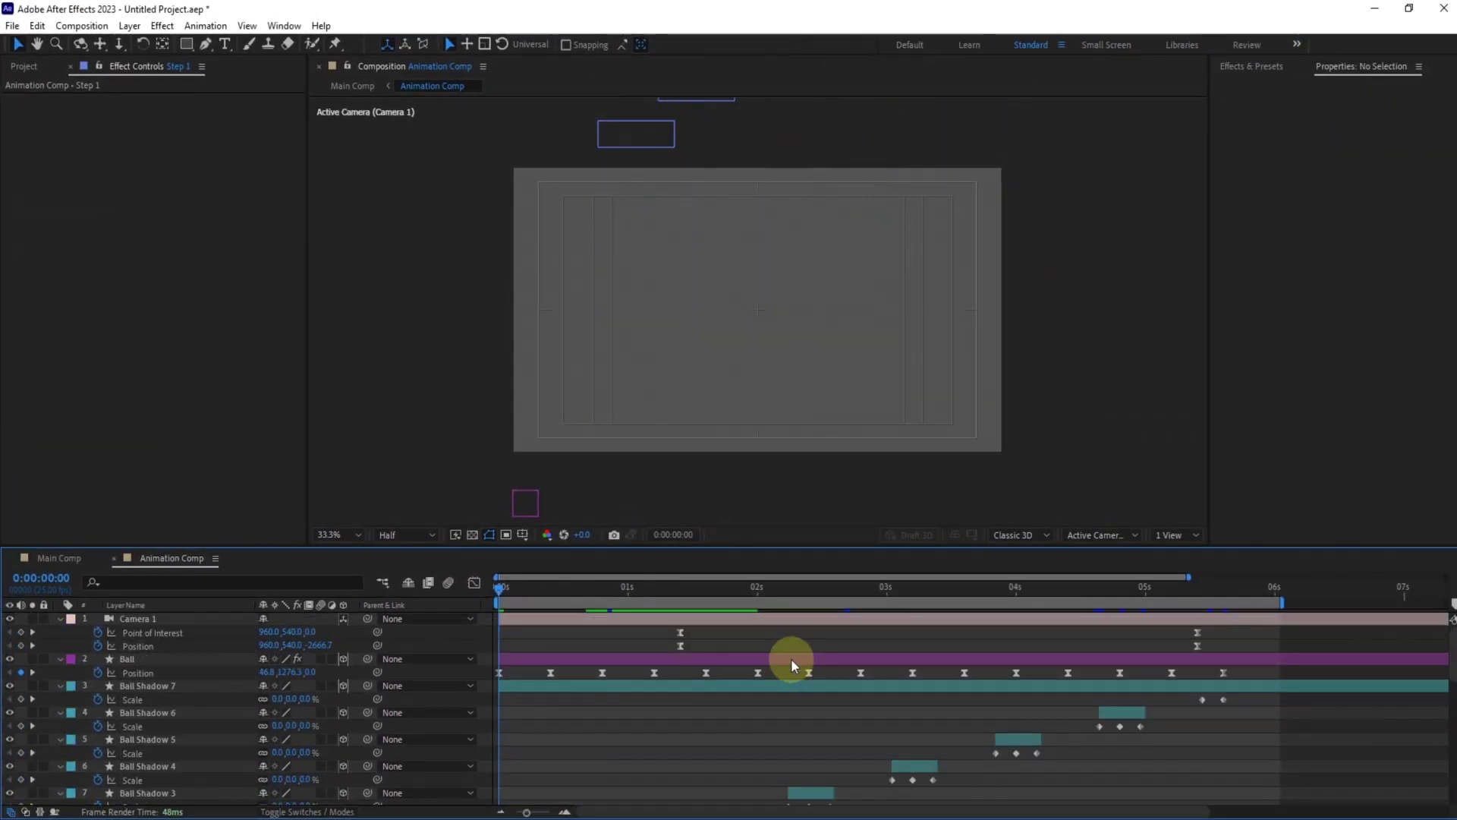
{"action": "key", "text": "grave"}
{"action": "key", "text": "u"}
{"action": "left_click", "coordinate": [143, 496]}
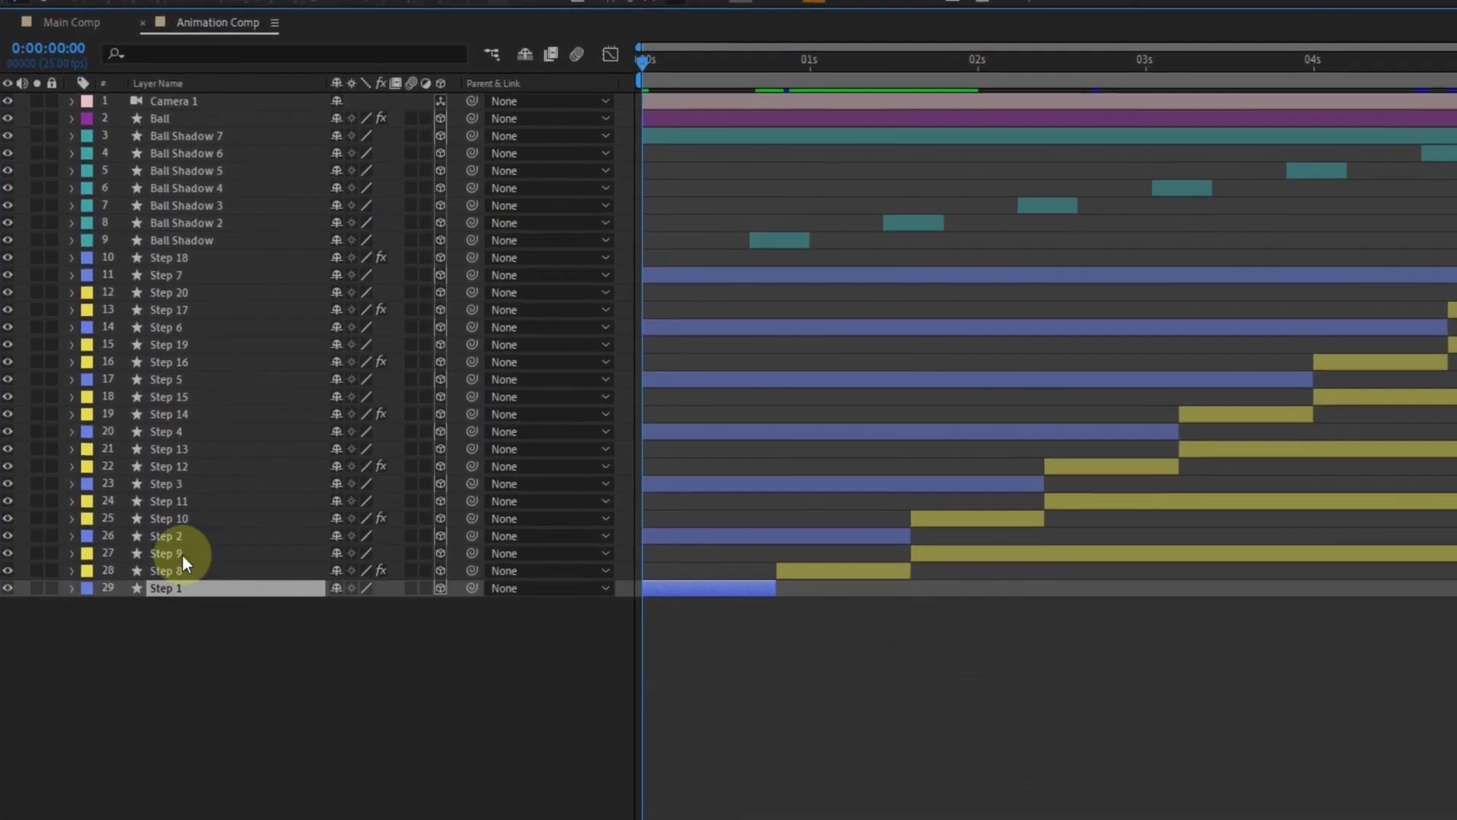
{"action": "left_click", "coordinate": [141, 468], "text": "ctrl"}
{"action": "left_click", "coordinate": [143, 442], "text": "ctrl"}
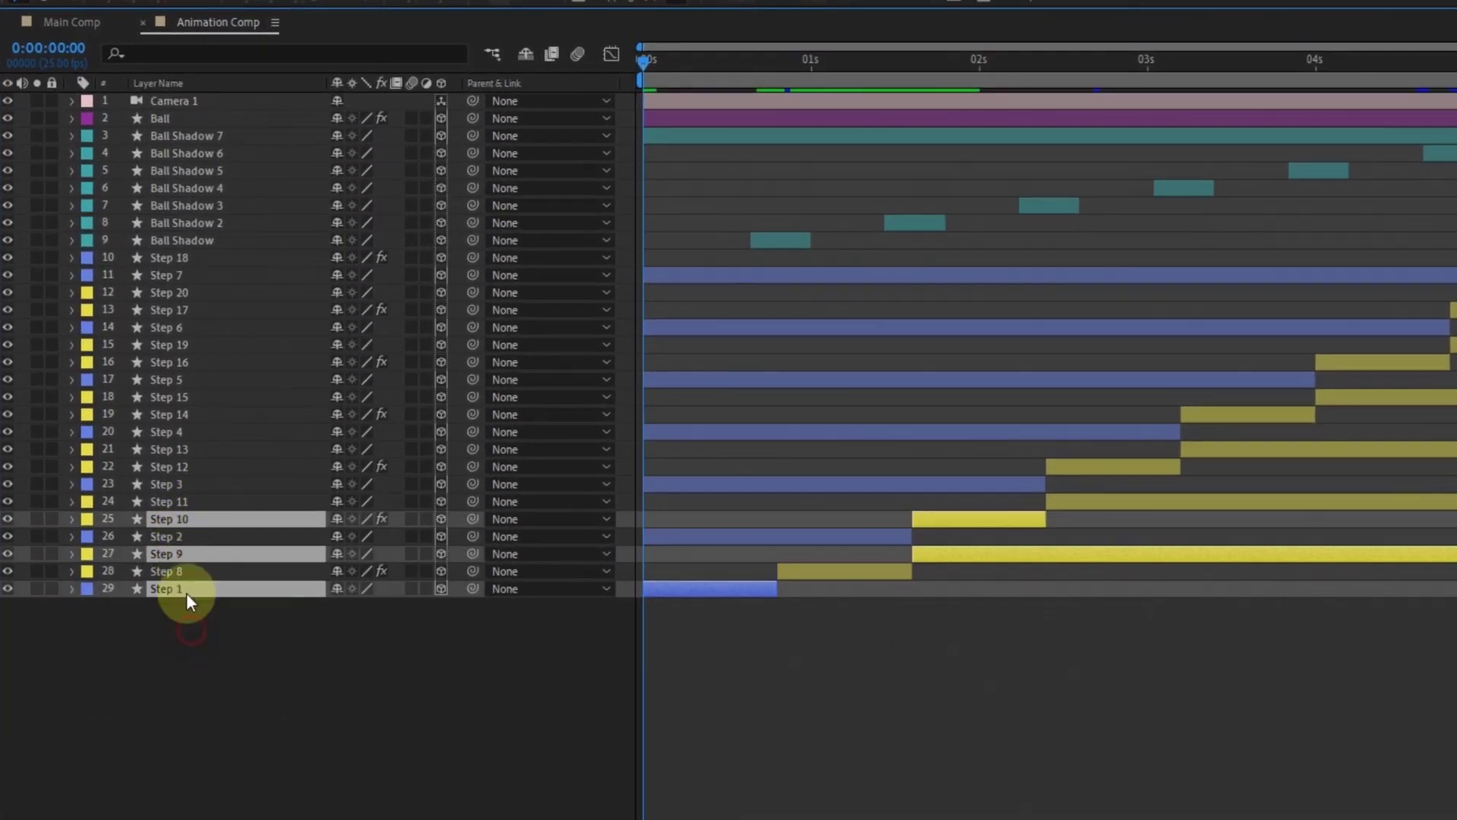
Select layers Step 1 through Step 7 and reveal their position keyframes
{"action": "left_click", "coordinate": [186, 589]}
{"action": "left_click", "coordinate": [187, 536], "text": "ctrl"}
{"action": "left_click", "coordinate": [189, 483], "text": "ctrl"}
{"action": "left_click", "coordinate": [196, 431], "text": "ctrl"}
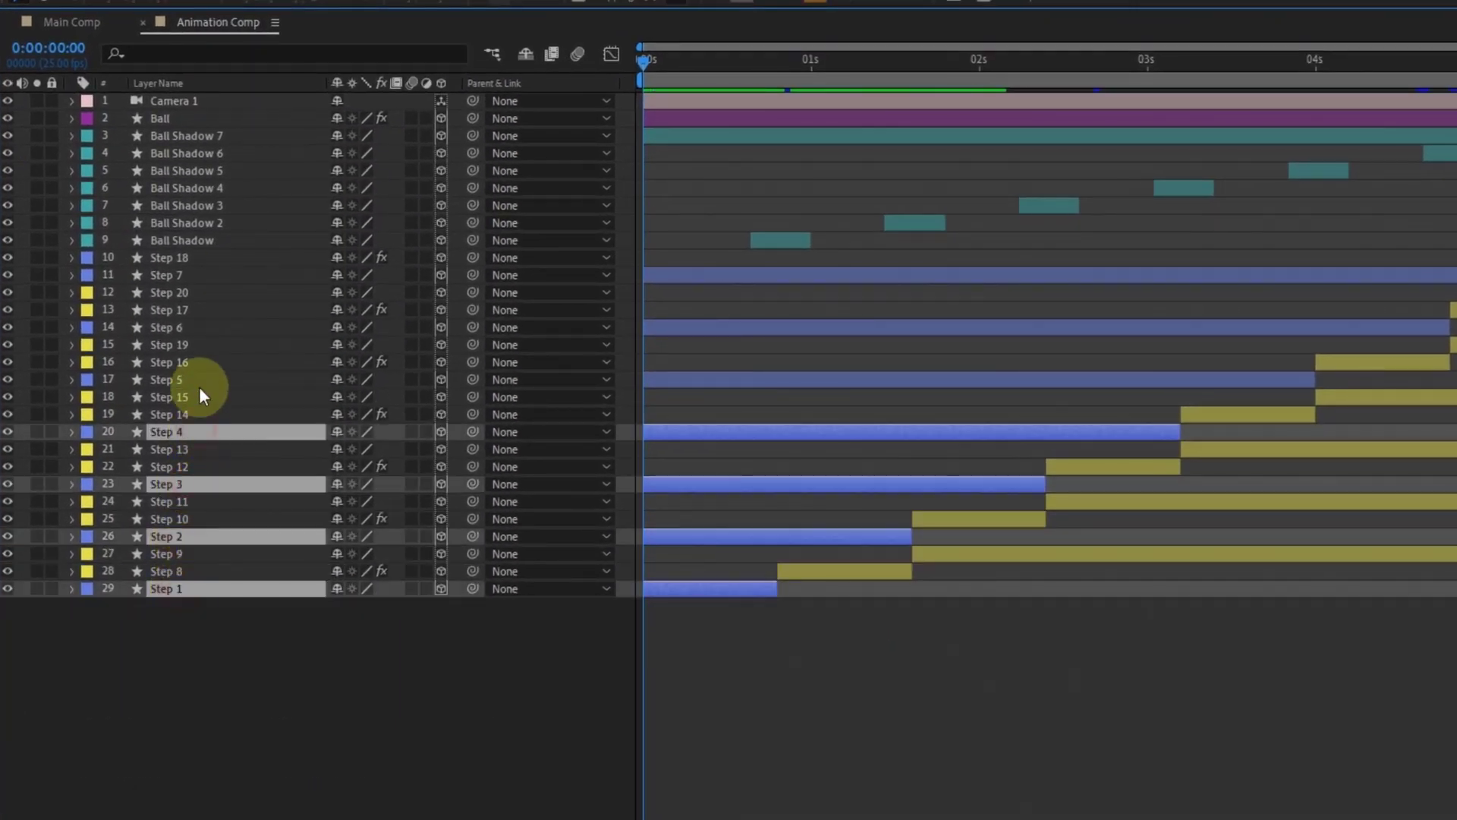
{"action": "left_click", "coordinate": [199, 380], "text": "ctrl"}
{"action": "left_click", "coordinate": [202, 328], "text": "ctrl"}
{"action": "left_click", "coordinate": [205, 275], "text": "ctrl"}
{"action": "key", "text": "u"}
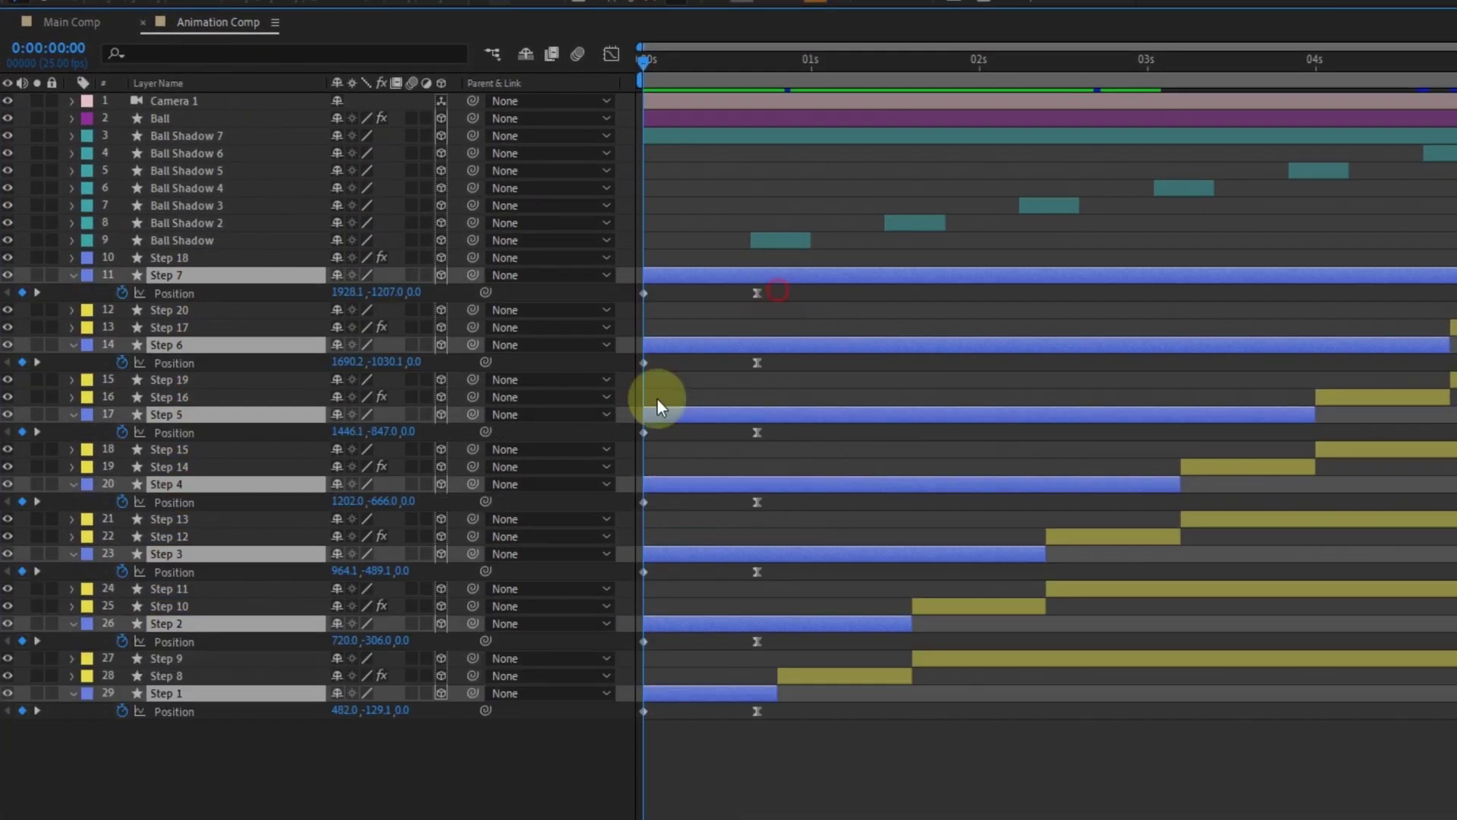
Stagger the position keyframes of Step 2 through Step 7 so each step drops two frames after the one below it
{"action": "left_click", "coordinate": [276, 635], "text": "ctrl"}
{"action": "key", "text": "alt+Right"}
{"action": "key", "text": "alt+Right"}
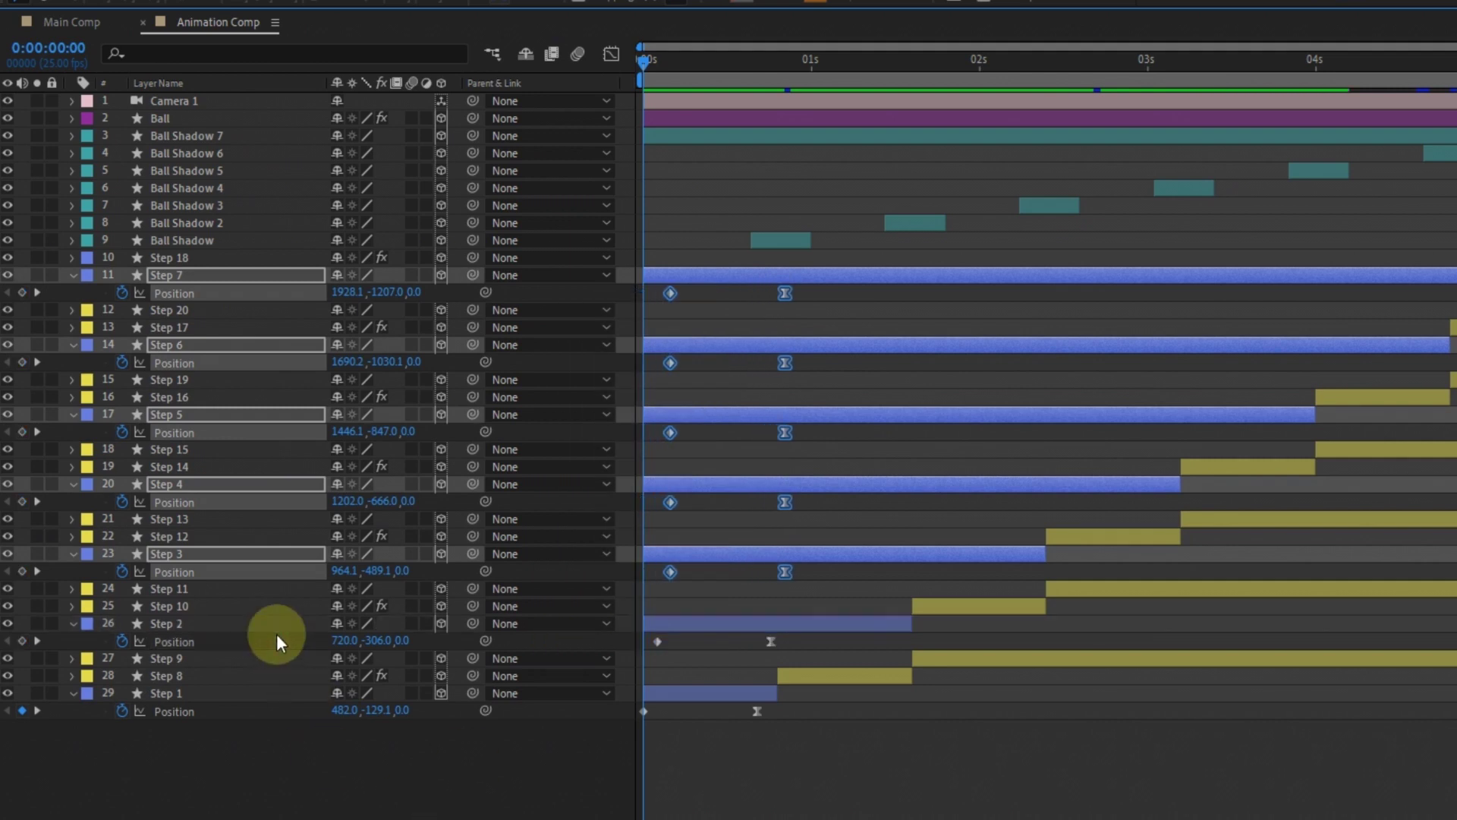
{"action": "left_click", "coordinate": [285, 572], "text": "ctrl"}
{"action": "key", "text": "alt+Right"}
{"action": "key", "text": "alt+Right"}
{"action": "left_click", "coordinate": [308, 505], "text": "ctrl"}
{"action": "key", "text": "alt+Right"}
{"action": "key", "text": "alt+Right"}
{"action": "left_click", "coordinate": [272, 431], "text": "ctrl"}
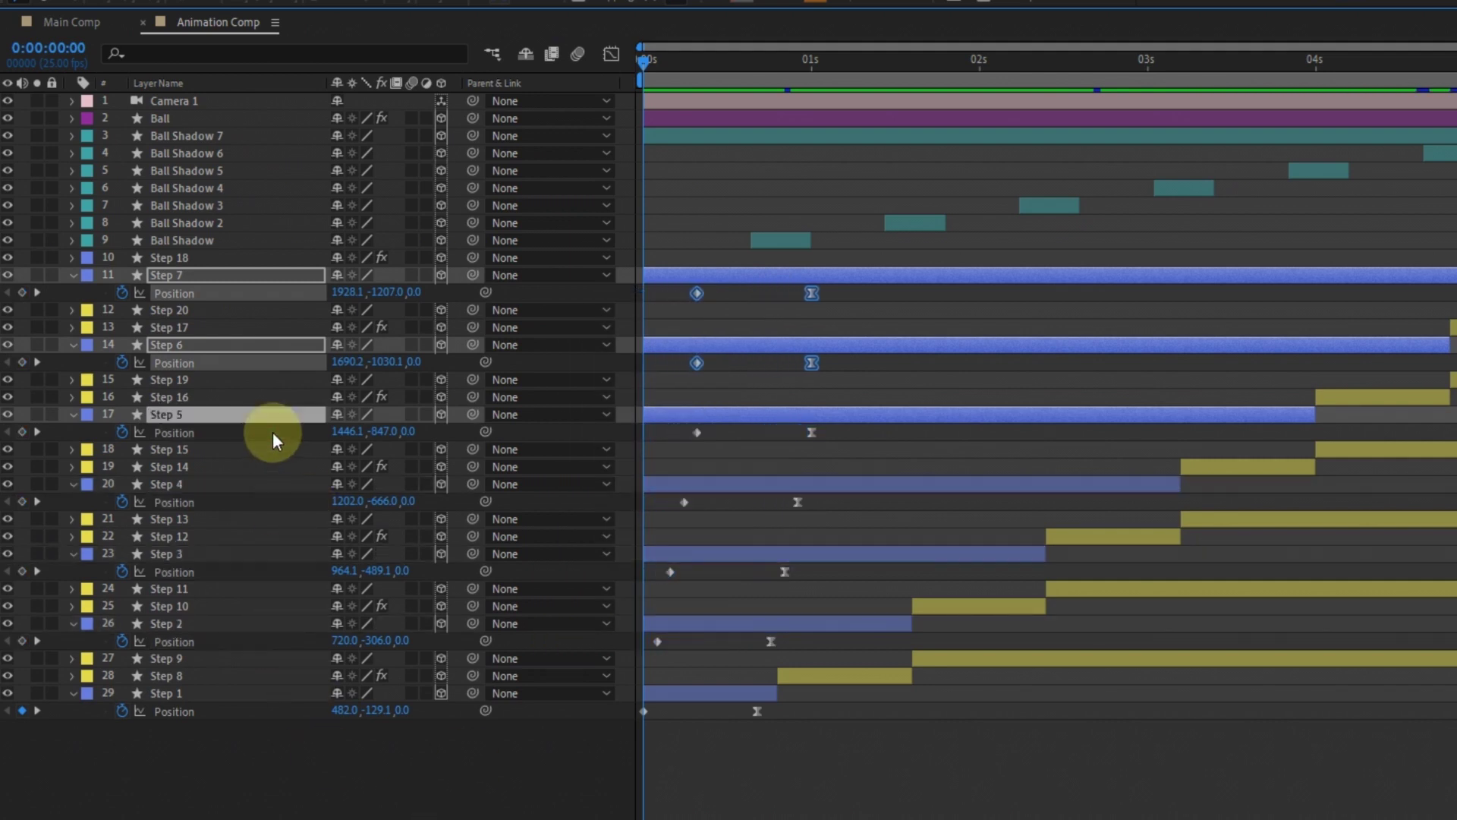
{"action": "key", "text": "alt+Right"}
{"action": "key", "text": "alt+Right"}
{"action": "left_click", "coordinate": [299, 362], "text": "ctrl"}
{"action": "key", "text": "alt+Right"}
{"action": "key", "text": "alt+Right"}
Collapse the revealed position properties of all the step layers and clear the selection
{"action": "left_click", "coordinate": [714, 693]}
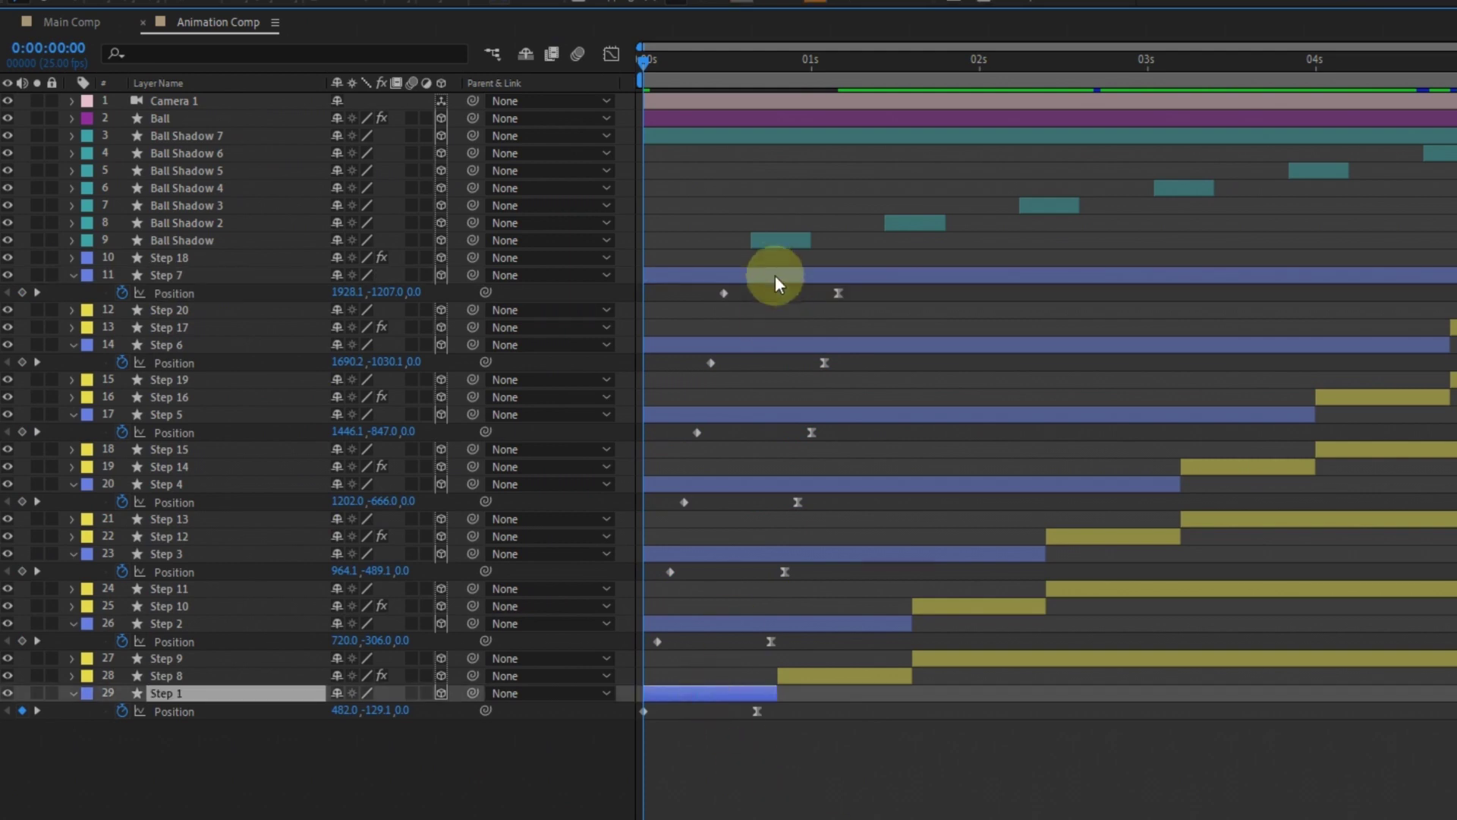
{"action": "left_click", "coordinate": [775, 275], "text": "shift"}
{"action": "key", "text": "u"}
{"action": "left_click", "coordinate": [877, 717]}
Play Main Comp in a maximized viewer to check the staggered drop-in of the steps
{"action": "left_click", "coordinate": [100, 568]}
{"action": "key", "text": "space"}
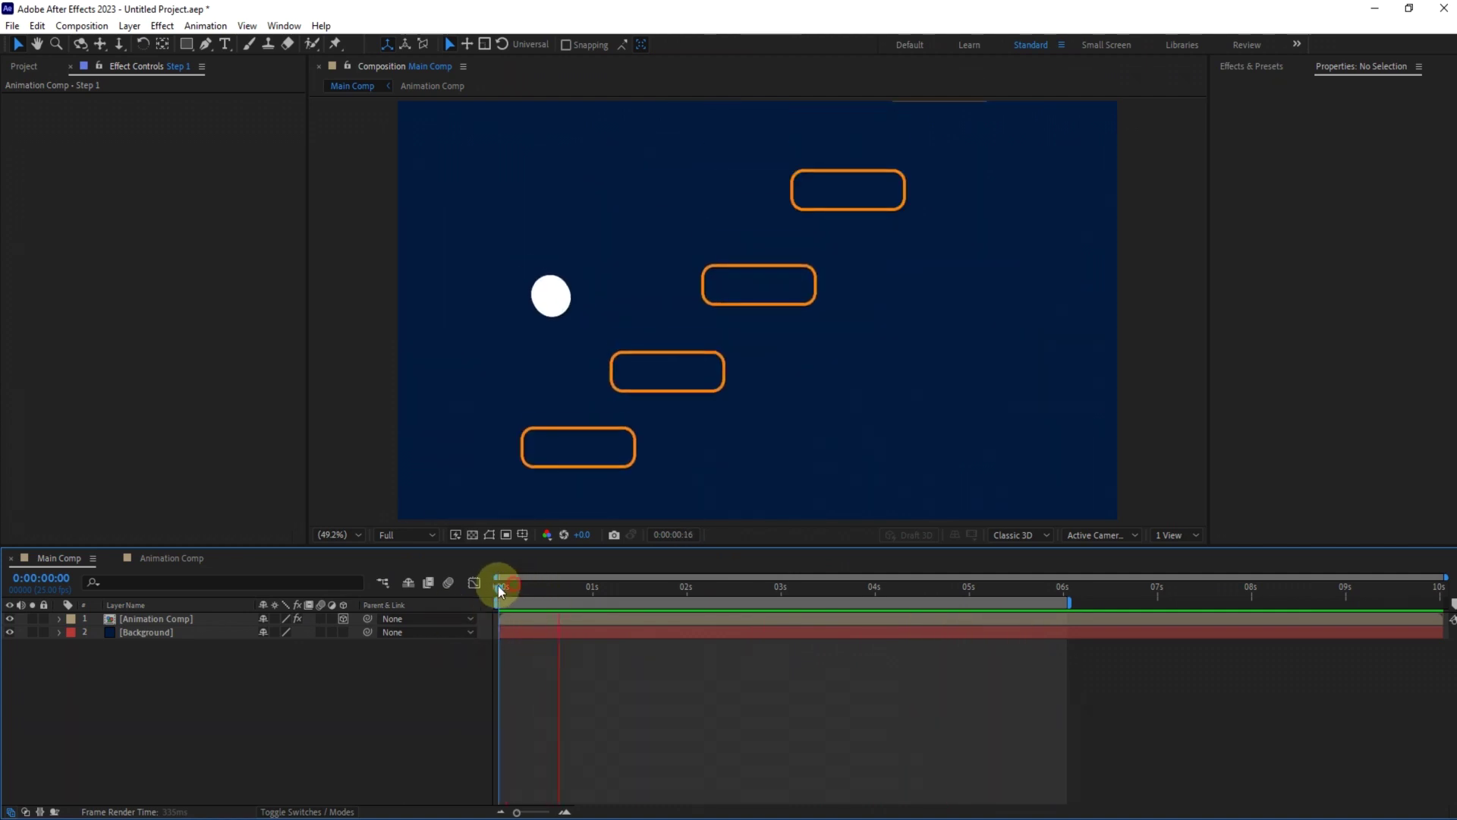
{"action": "key", "text": "grave"}
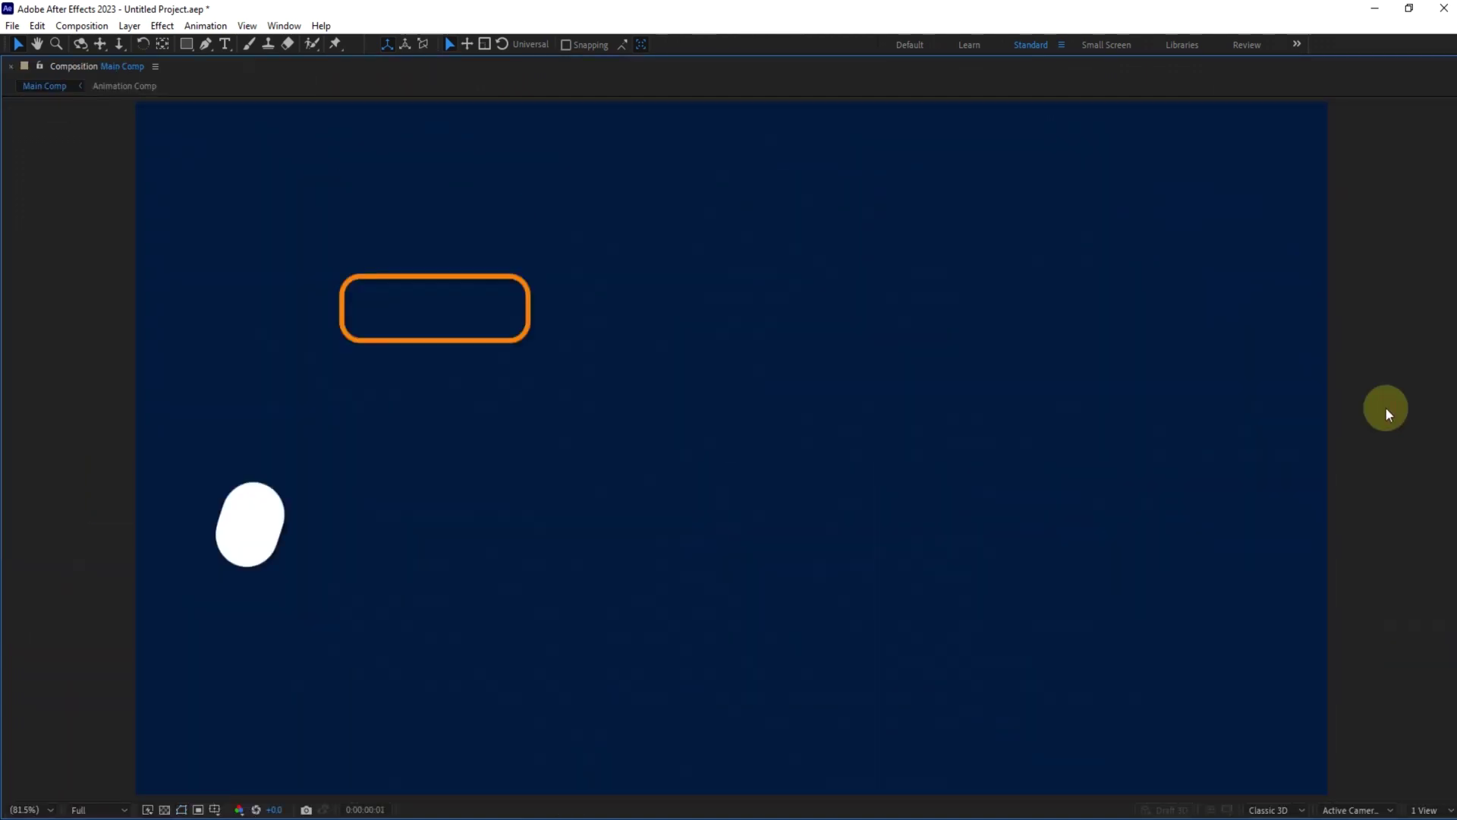